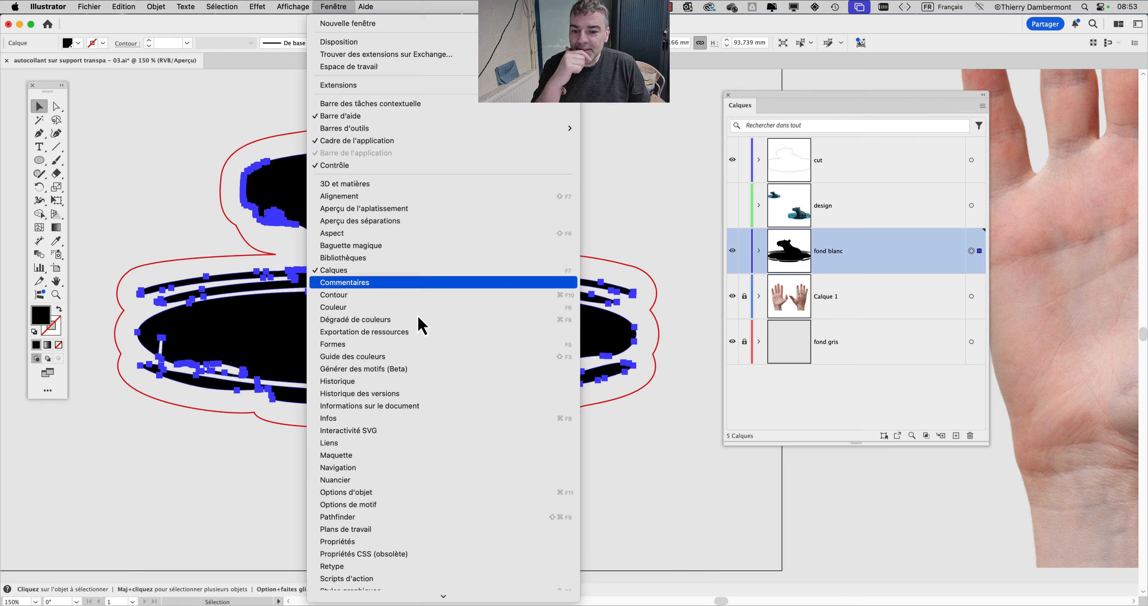
# Display the swatches and recolour the RDG_WHITE spot swatch to RGB 56, 122, 122
pyautogui.click(397, 485)
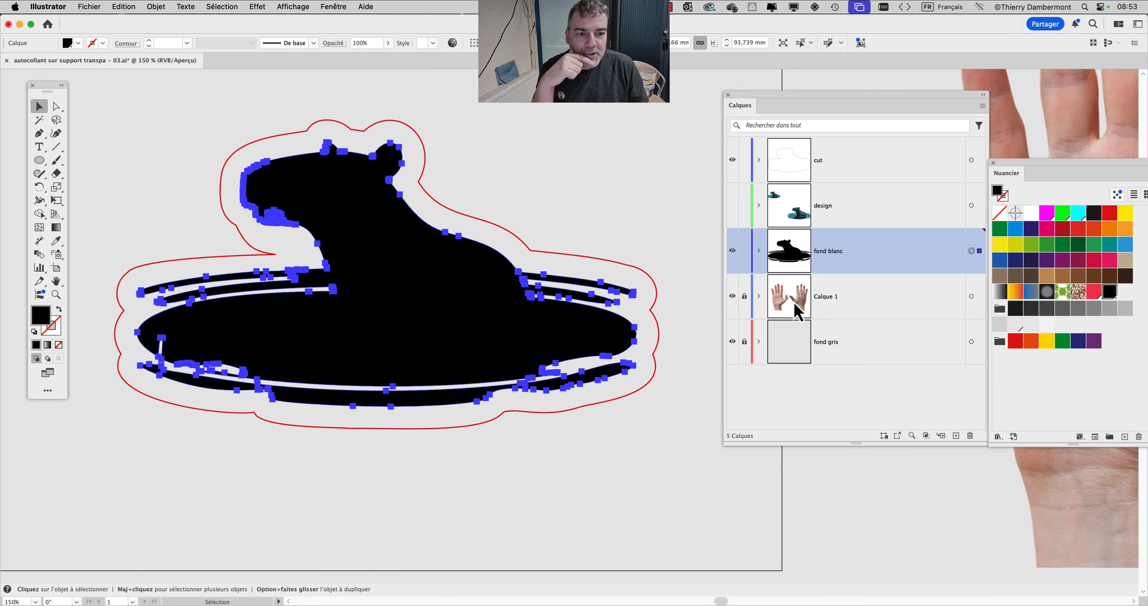
pyautogui.moveTo(1029, 162); pyautogui.dragTo(525, 111)
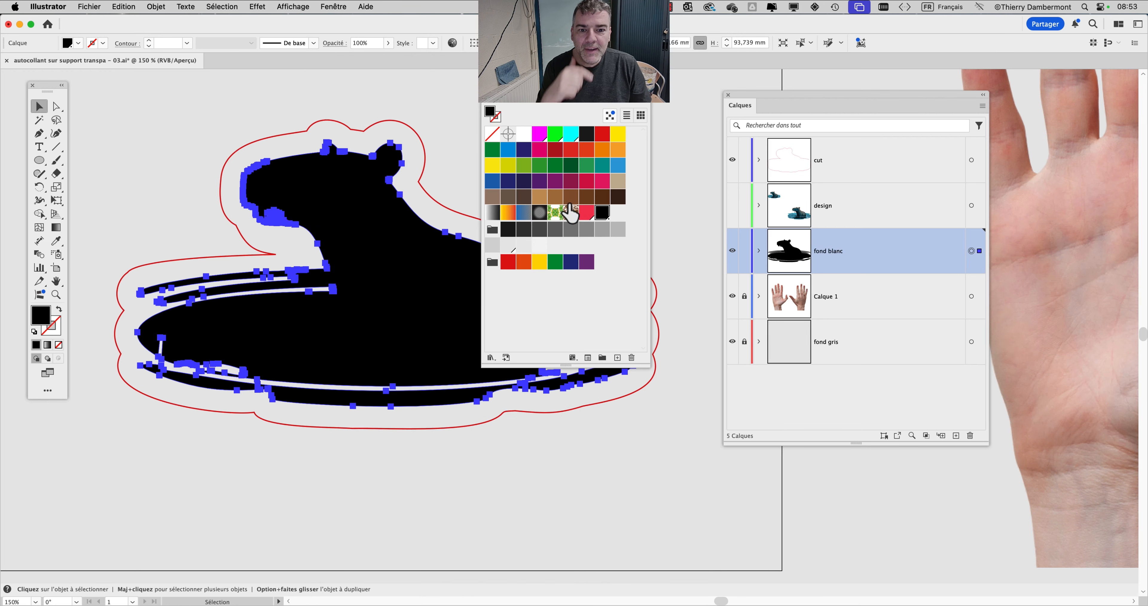
pyautogui.doubleClick(604, 217)
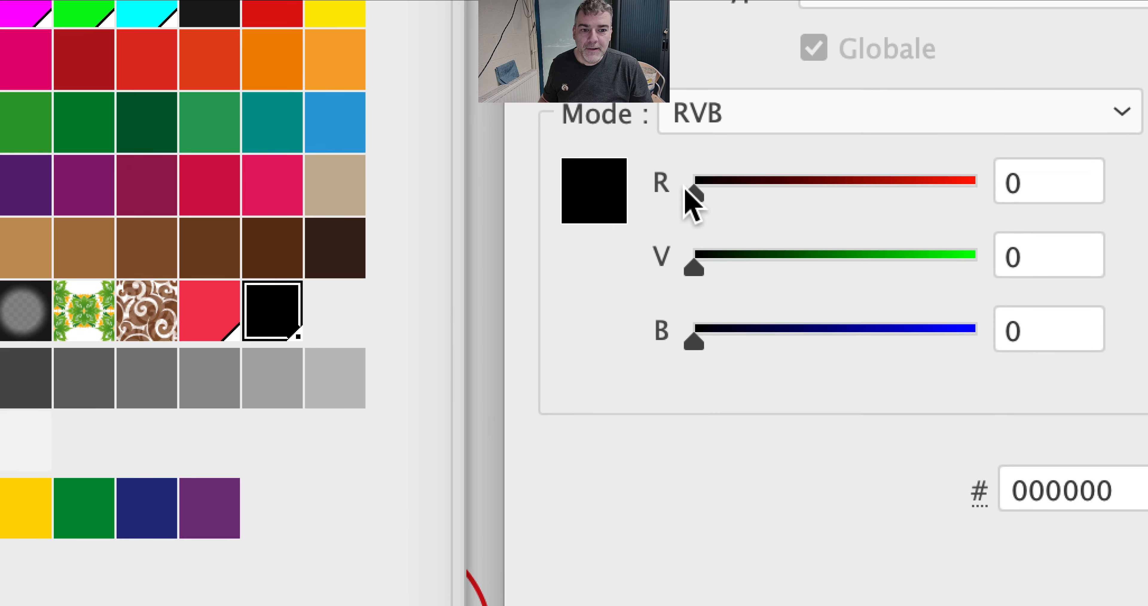
pyautogui.moveTo(1012, 87); pyautogui.dragTo(1147, 95)
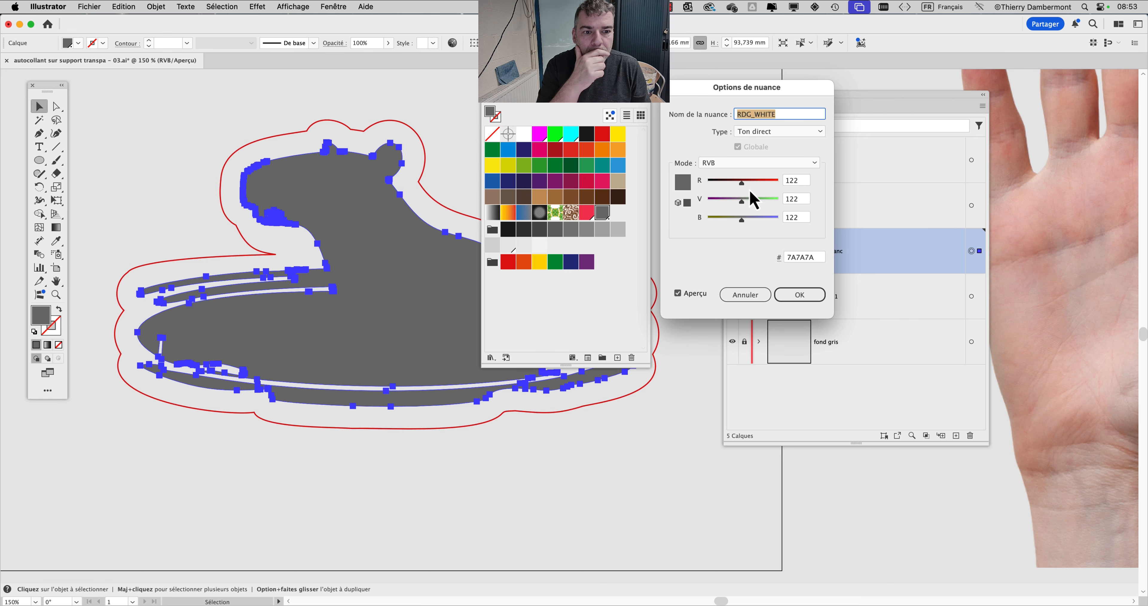
pyautogui.moveTo(742, 183)
pyautogui.mouseDown()
pyautogui.moveTo(761, 185)
pyautogui.moveTo(724, 184)
pyautogui.mouseUp()
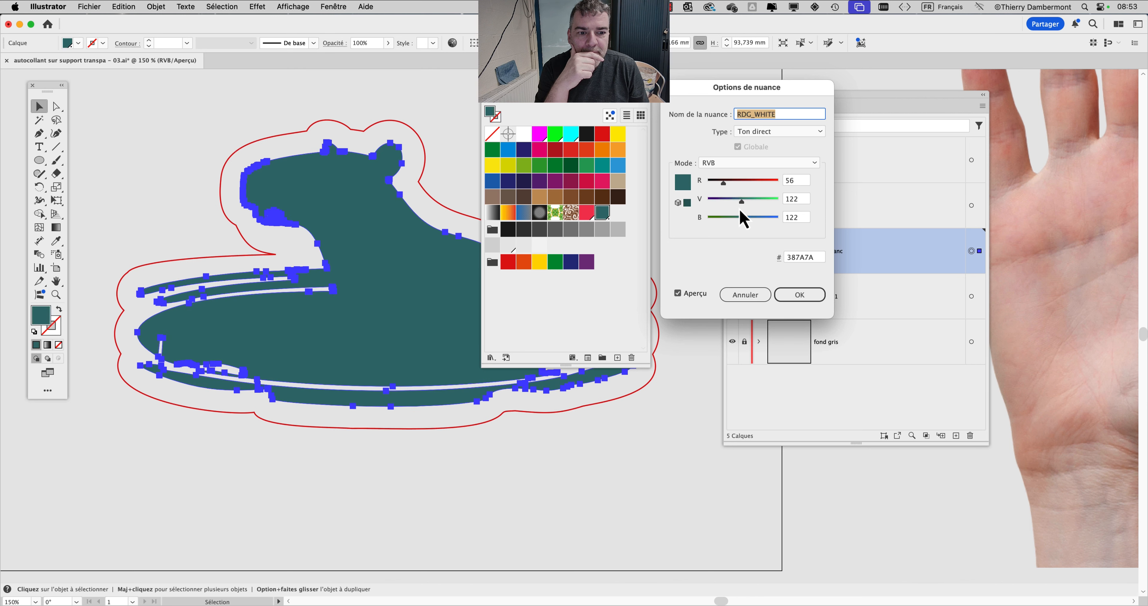
pyautogui.click(800, 294)
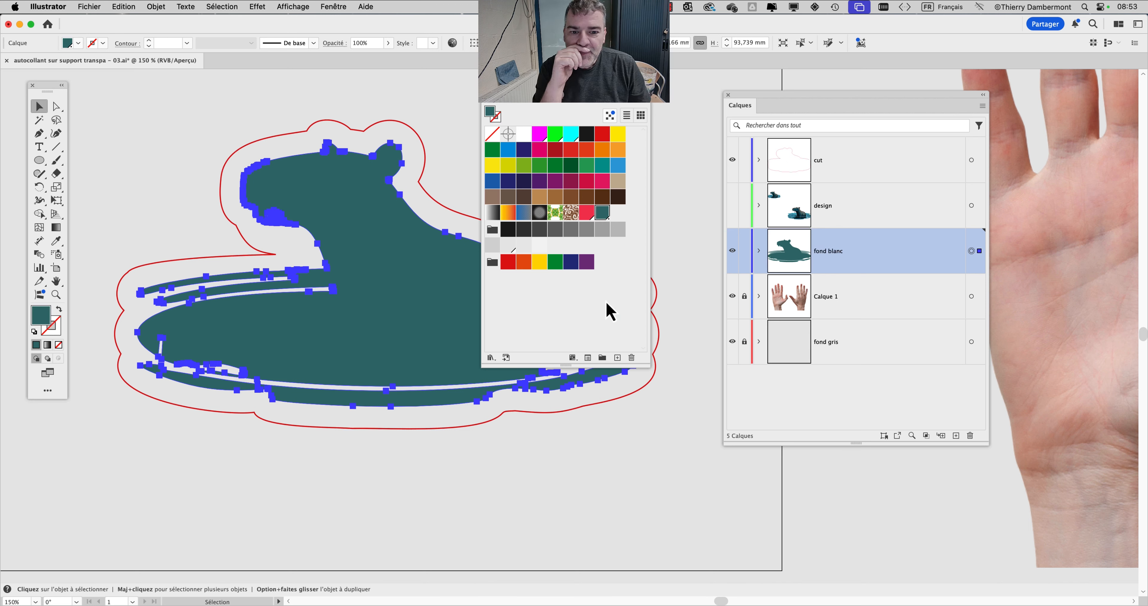
pyautogui.click(610, 312)
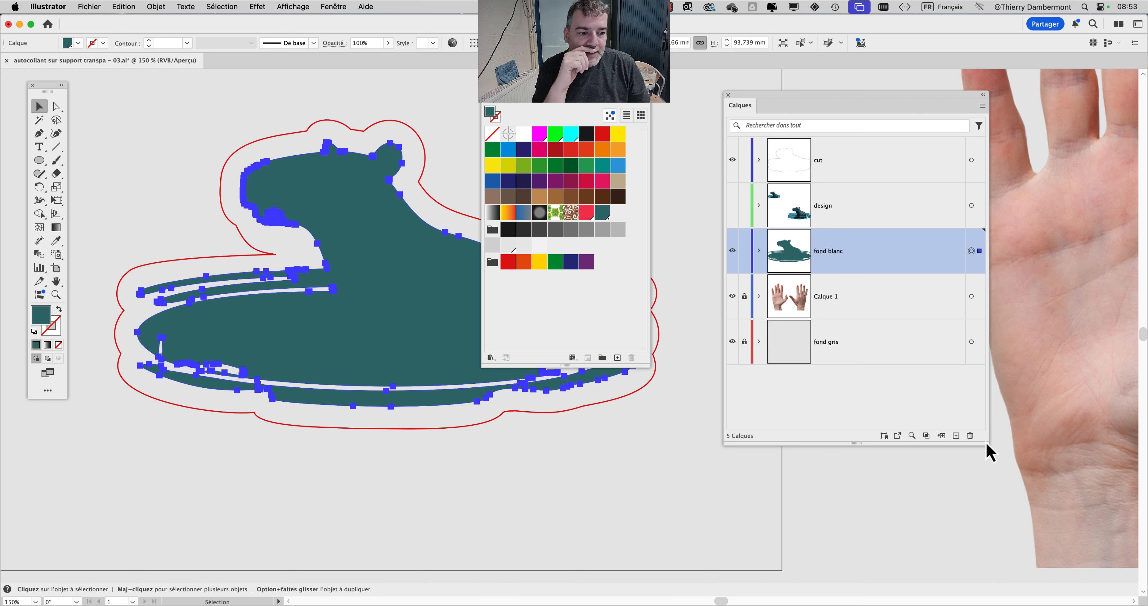
# Shrink the layer list window and move it and the swatches window clear of the capybara artwork
pyautogui.moveTo(985, 442); pyautogui.dragTo(932, 437)
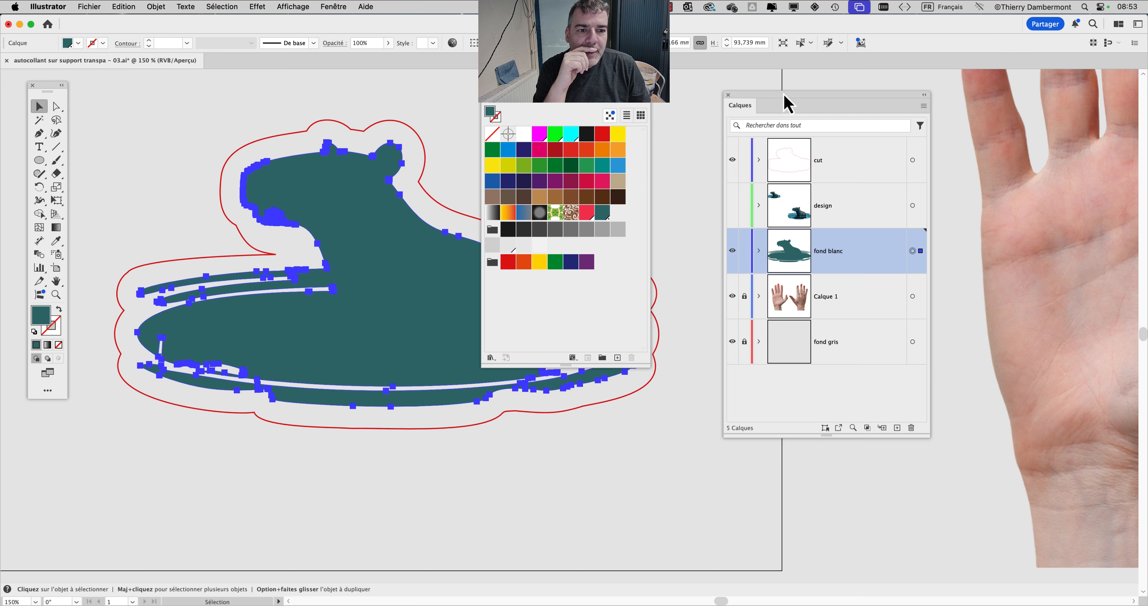
pyautogui.moveTo(787, 100); pyautogui.dragTo(860, 97)
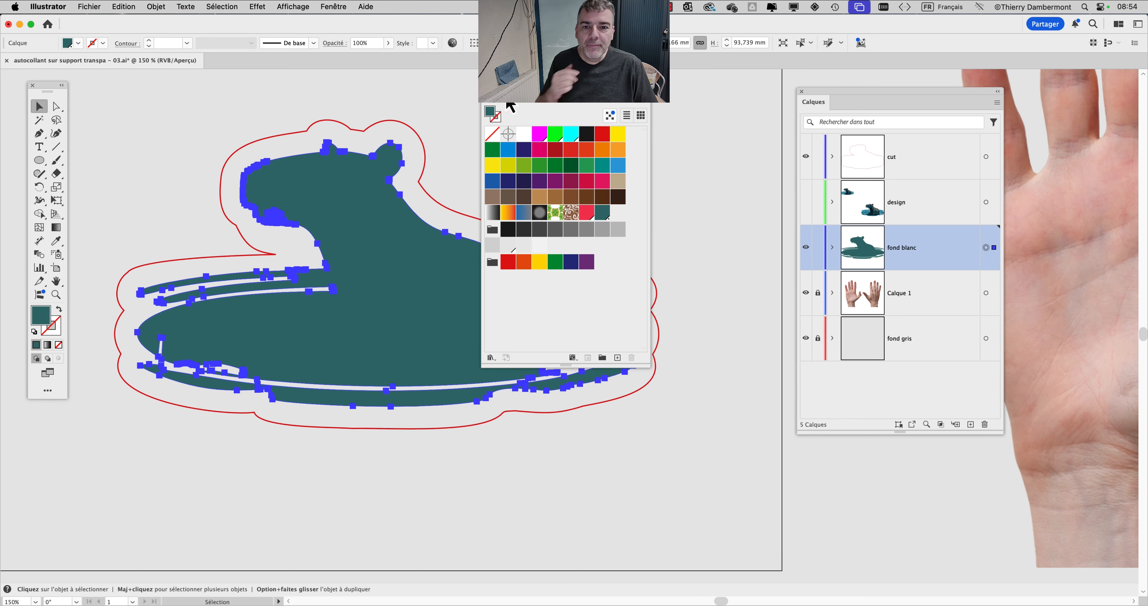
pyautogui.moveTo(843, 94); pyautogui.dragTo(968, 67)
pyautogui.moveTo(620, 93); pyautogui.dragTo(815, 135)
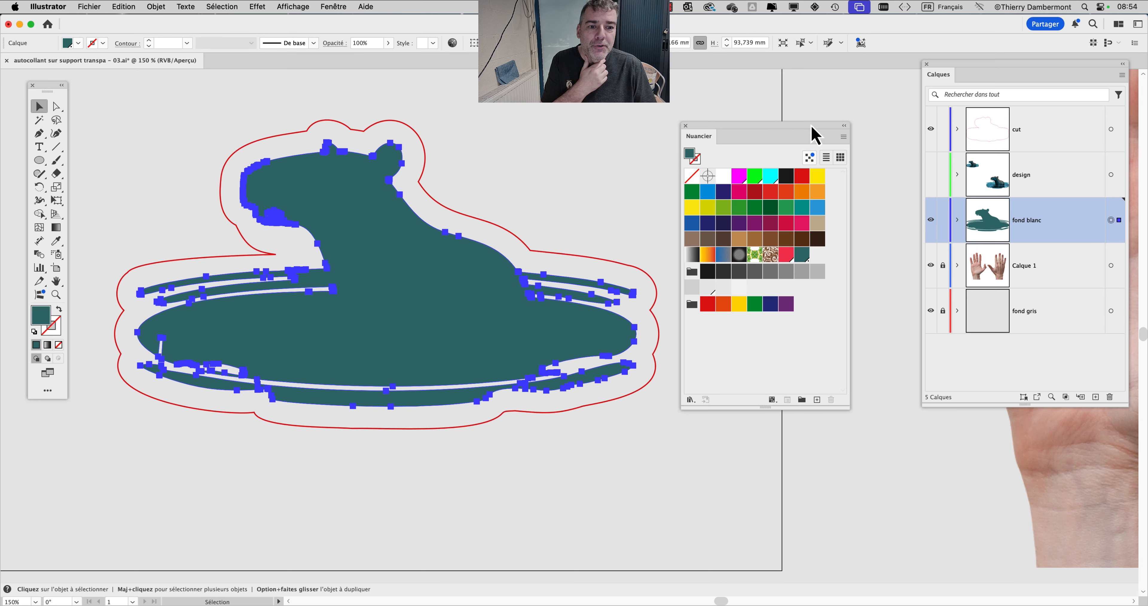
# Deselect the fond blanc silhouette and make the design layer visible together with the cut contour
pyautogui.click(574, 168)
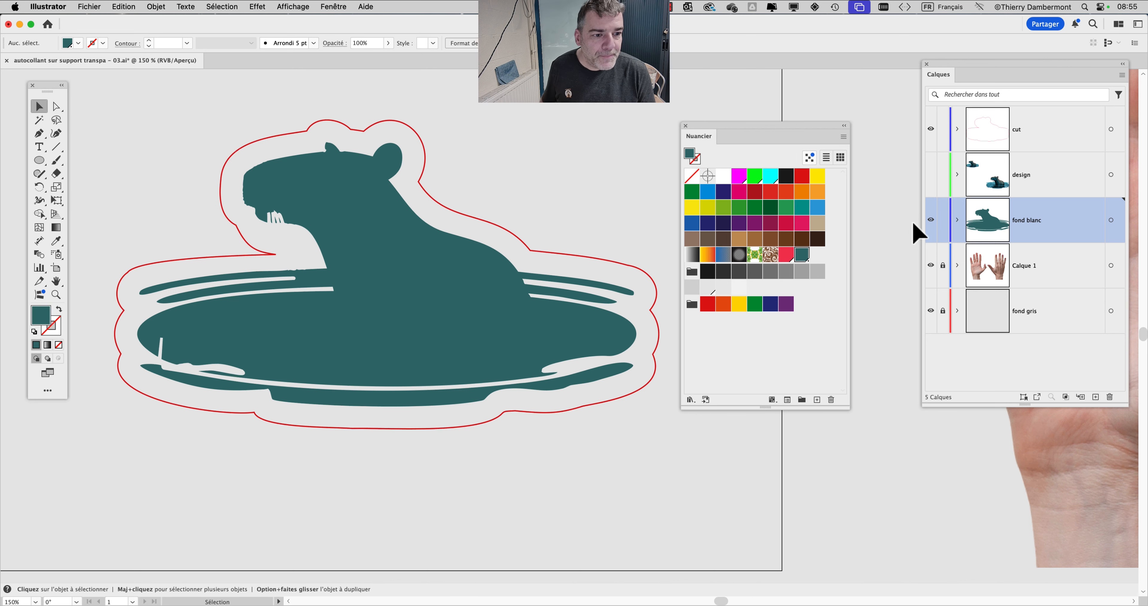
pyautogui.click(931, 175)
pyautogui.click(931, 129)
pyautogui.click(931, 129)
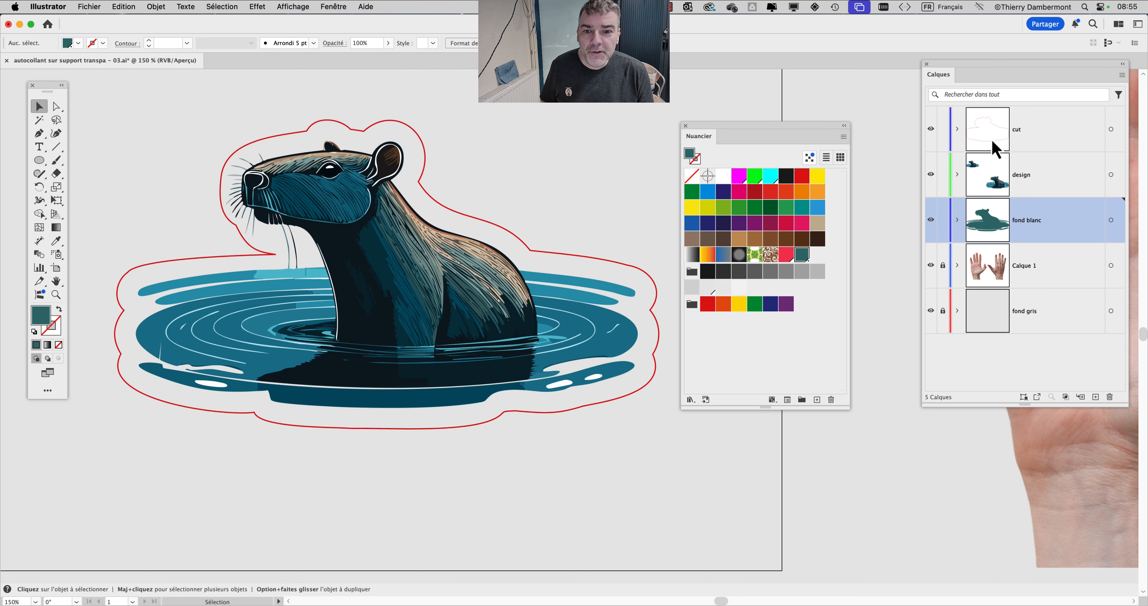
# Review the layer order by selecting the cut, design and fond blanc layers in turn
pyautogui.click(1026, 147)
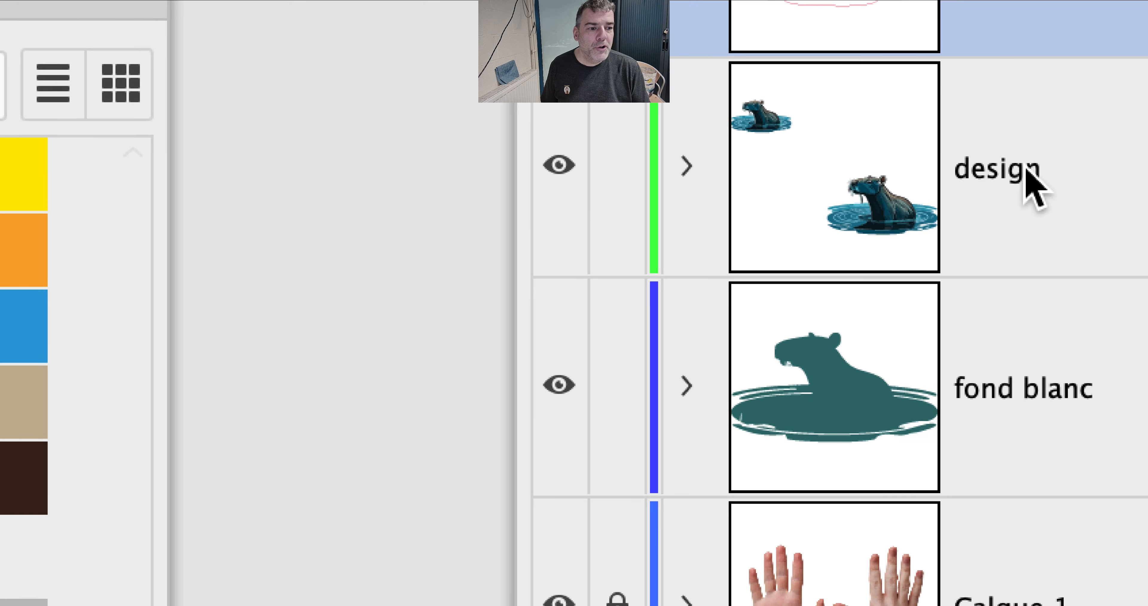
pyautogui.click(1042, 330)
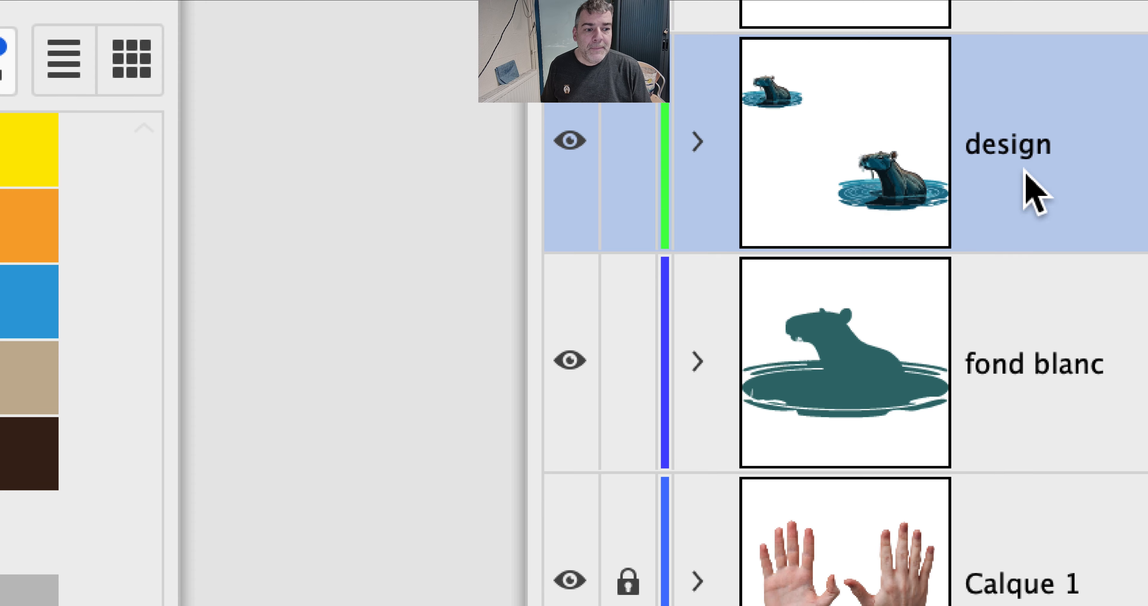
pyautogui.click(1037, 366)
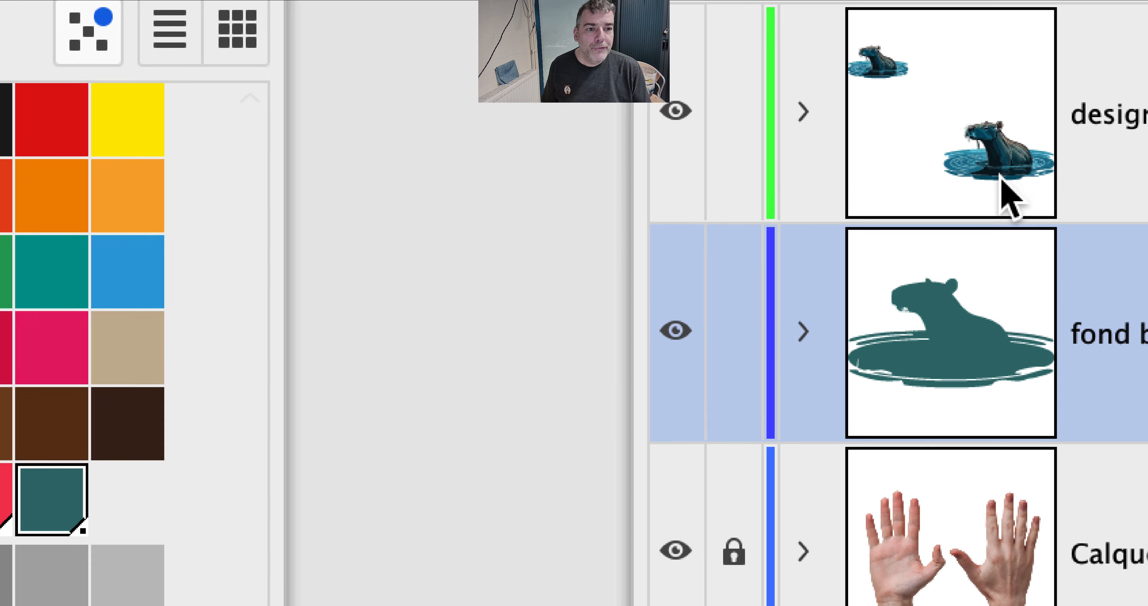
# Expand the design layer and delete the spare capybara lying outside the artboard
pyautogui.click(803, 111)
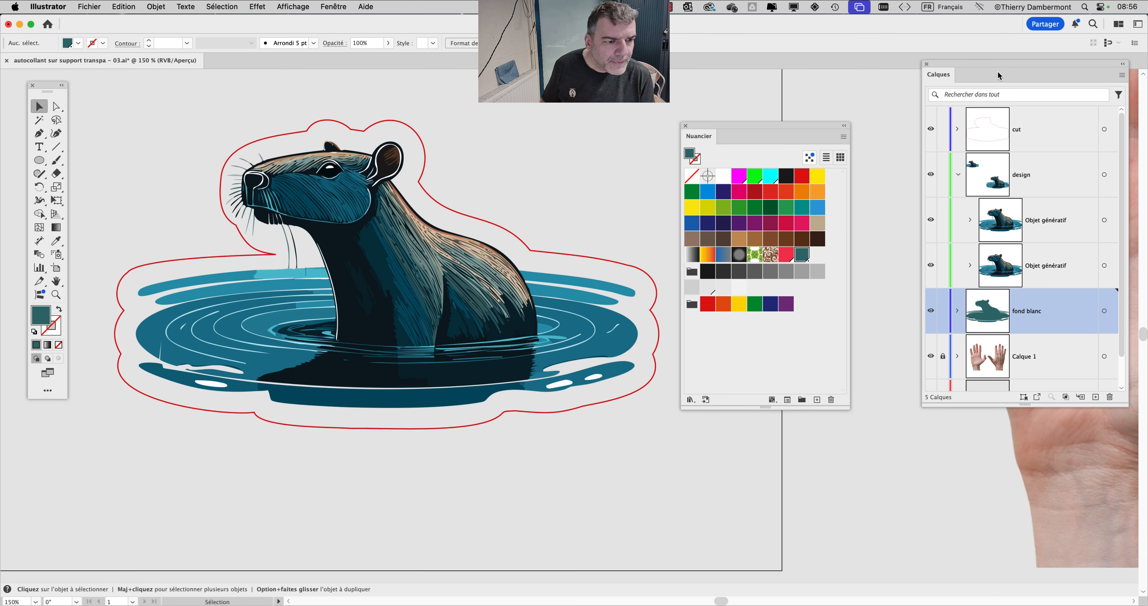
pyautogui.moveTo(948, 68); pyautogui.dragTo(894, 60)
pyautogui.scroll(-2, 381, 334)
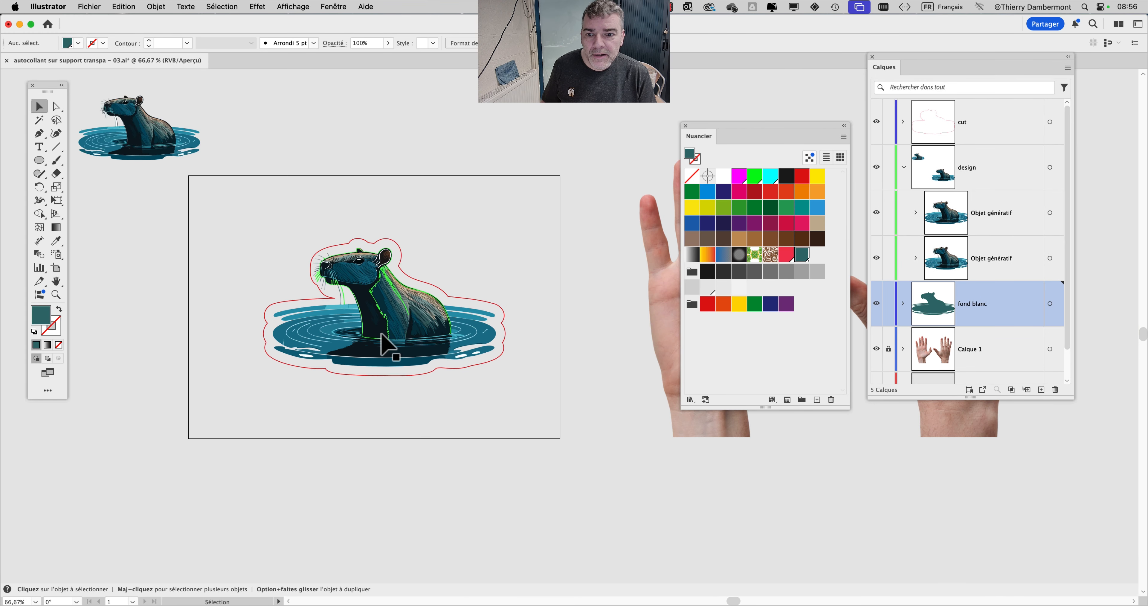
pyautogui.scroll(2, 381, 334)
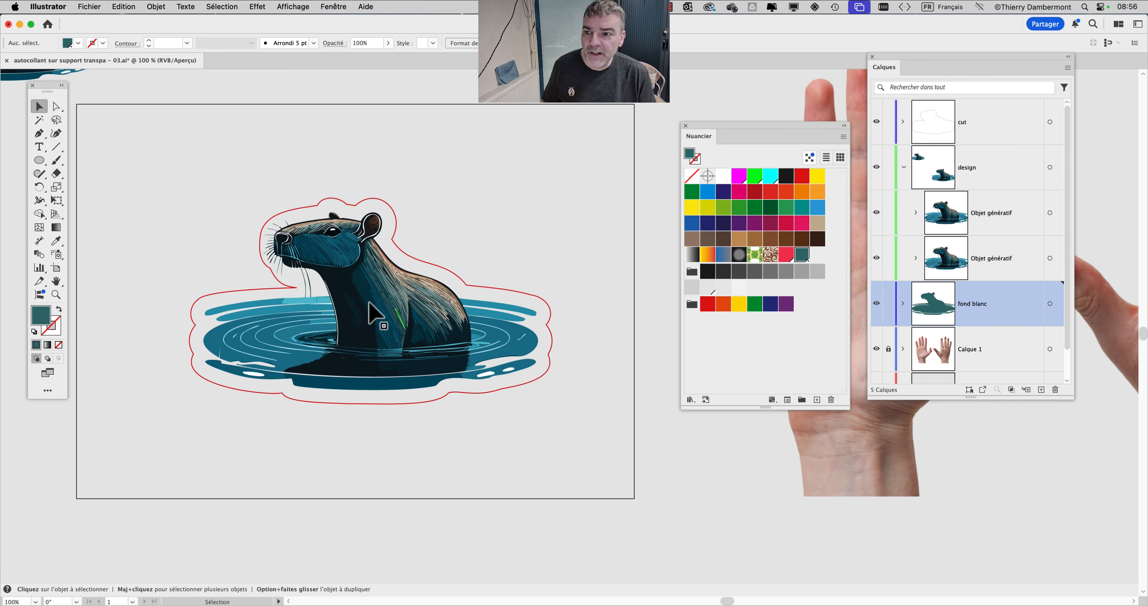
pyautogui.scroll(-4, 370, 310)
pyautogui.moveTo(205, 204); pyautogui.dragTo(260, 245)
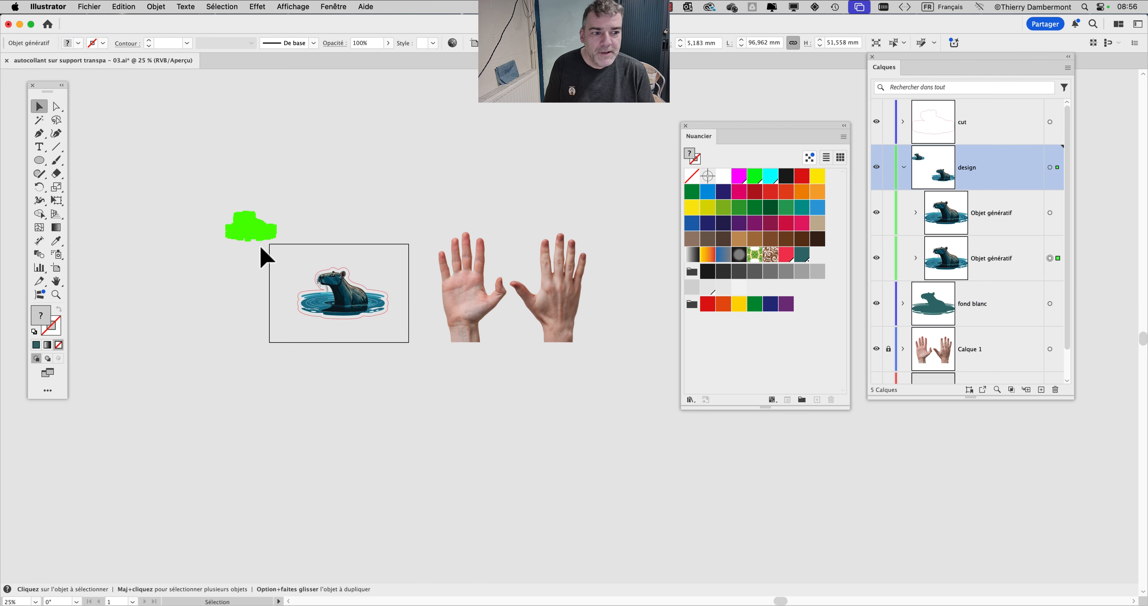
pyautogui.press('Delete')
pyautogui.scroll(4, 337, 287)
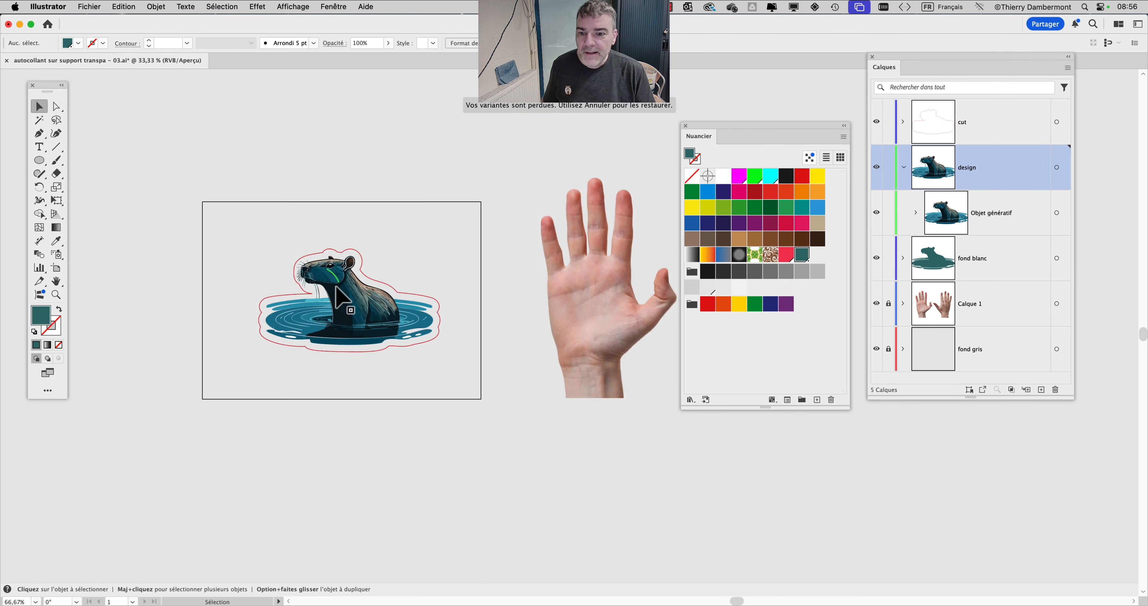
# Move the fond blanc layer into the design layer, directly beneath the generative capybara object
pyautogui.click(904, 168)
pyautogui.click(903, 168)
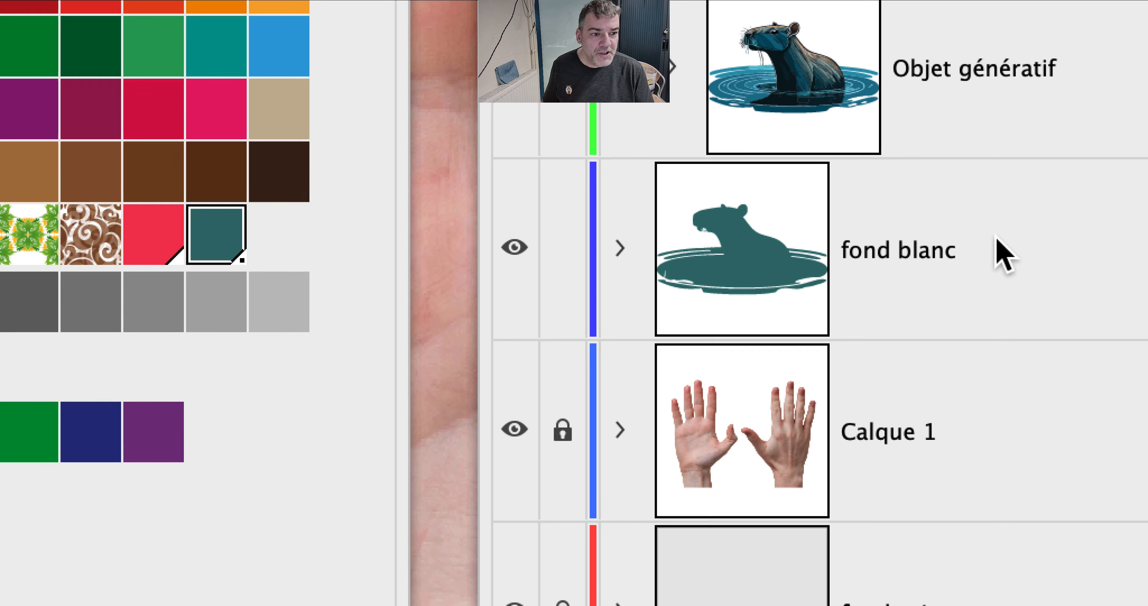
pyautogui.moveTo(925, 516); pyautogui.dragTo(935, 422)
pyautogui.moveTo(982, 225); pyautogui.dragTo(1015, 207)
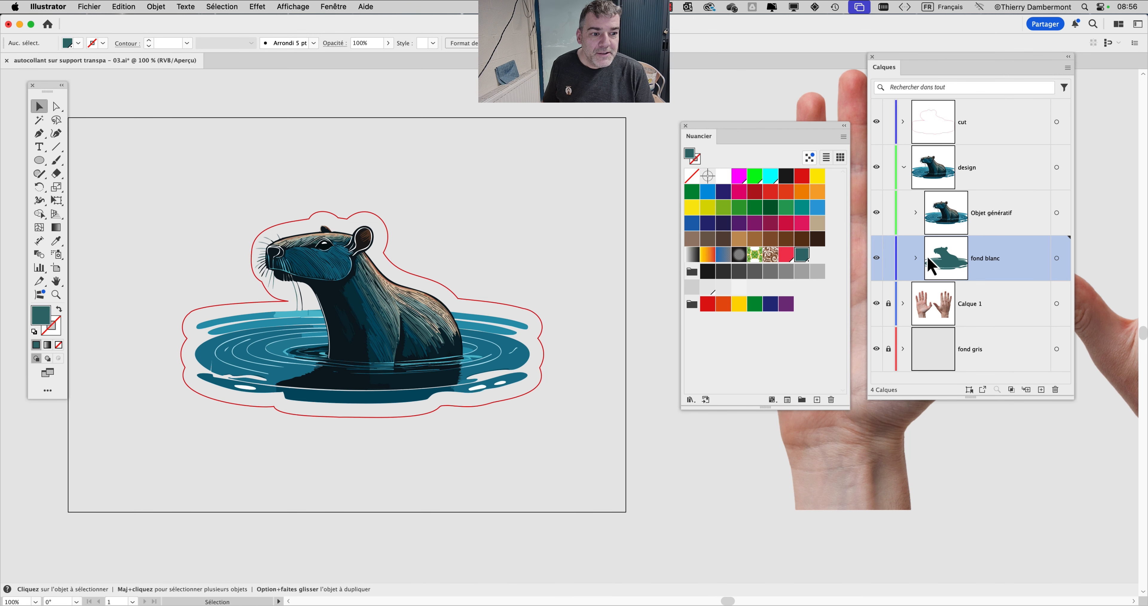
pyautogui.moveTo(936, 258); pyautogui.dragTo(958, 287)
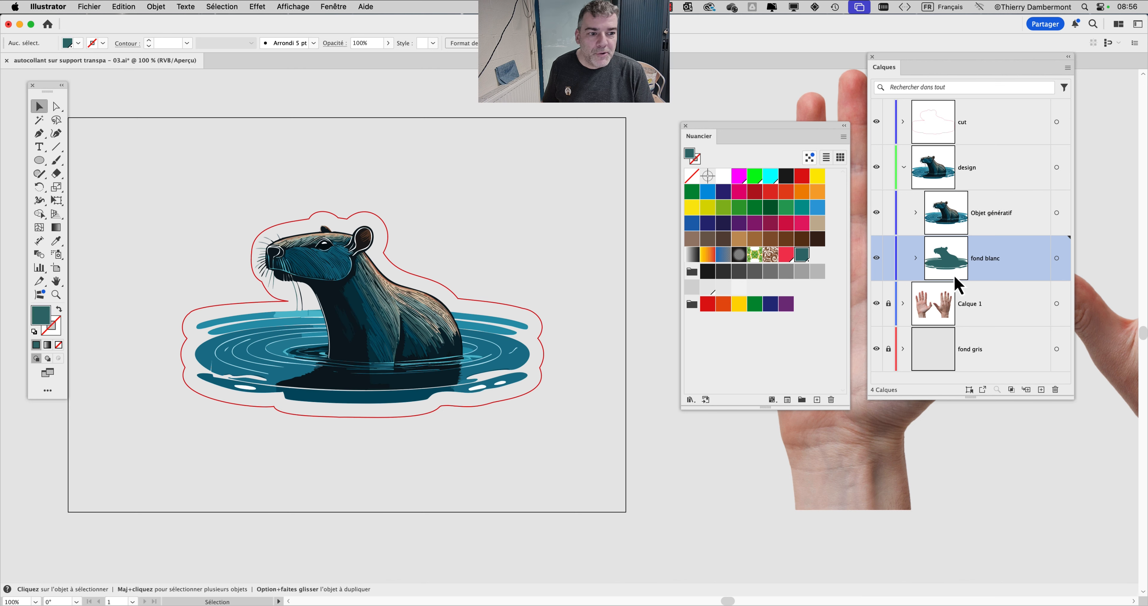
# Hide and show the generative object to check the fond blanc silhouette beneath, and review the cut and design layers
pyautogui.click(876, 213)
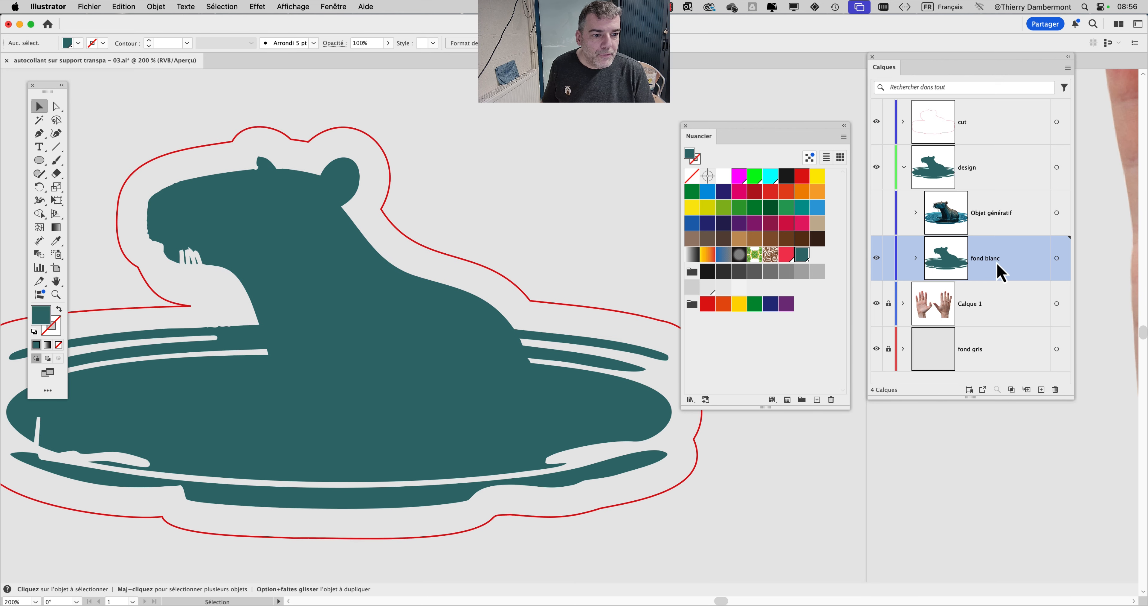
pyautogui.click(877, 213)
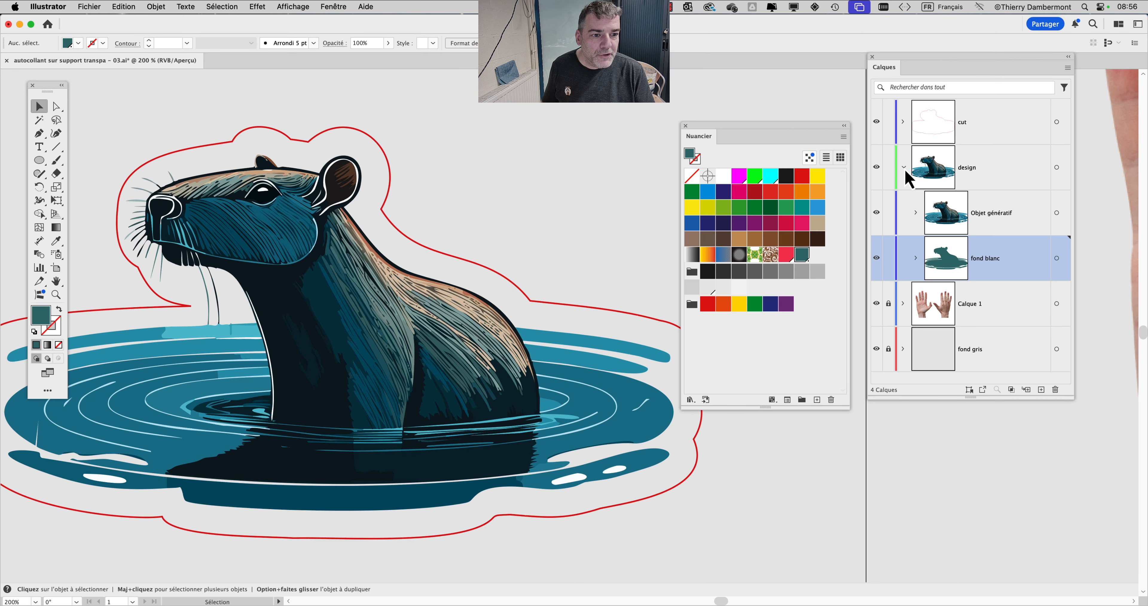
pyautogui.click(979, 187)
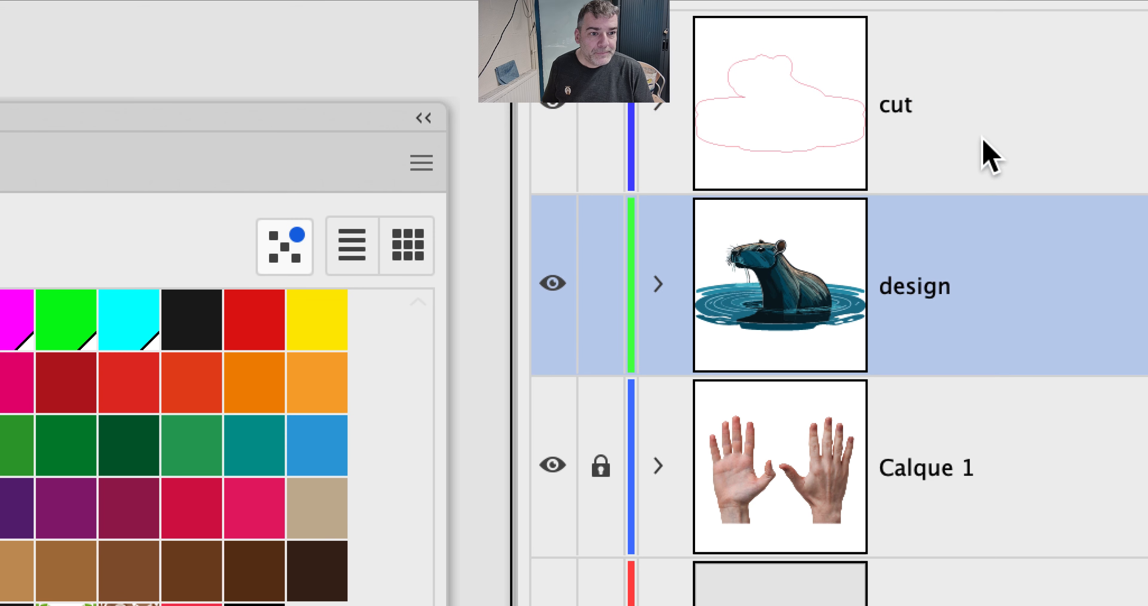
pyautogui.click(1005, 16)
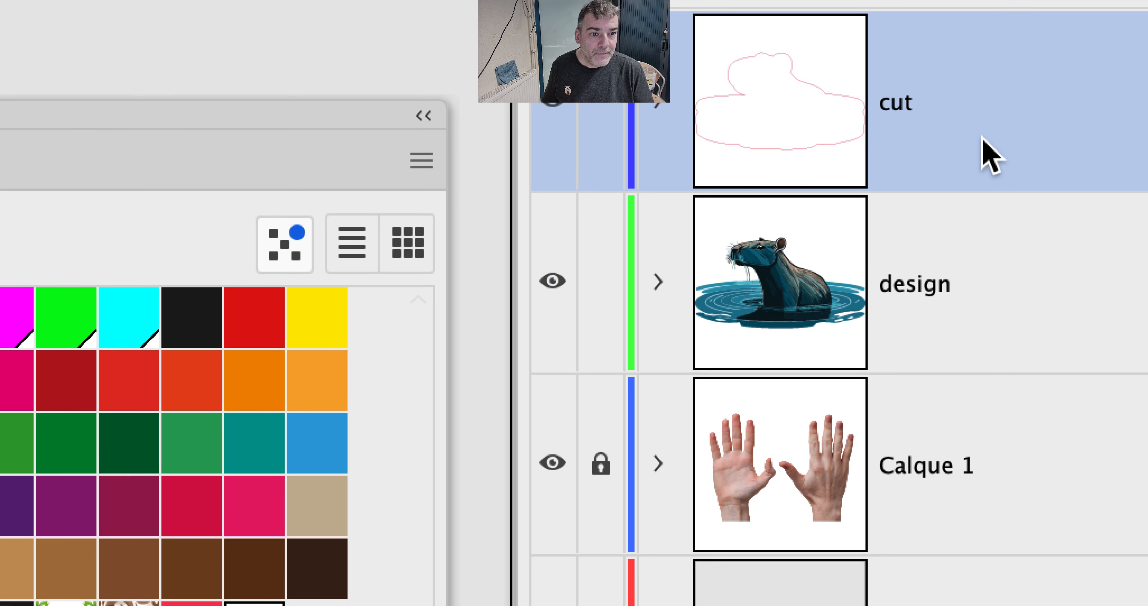
pyautogui.click(987, 178)
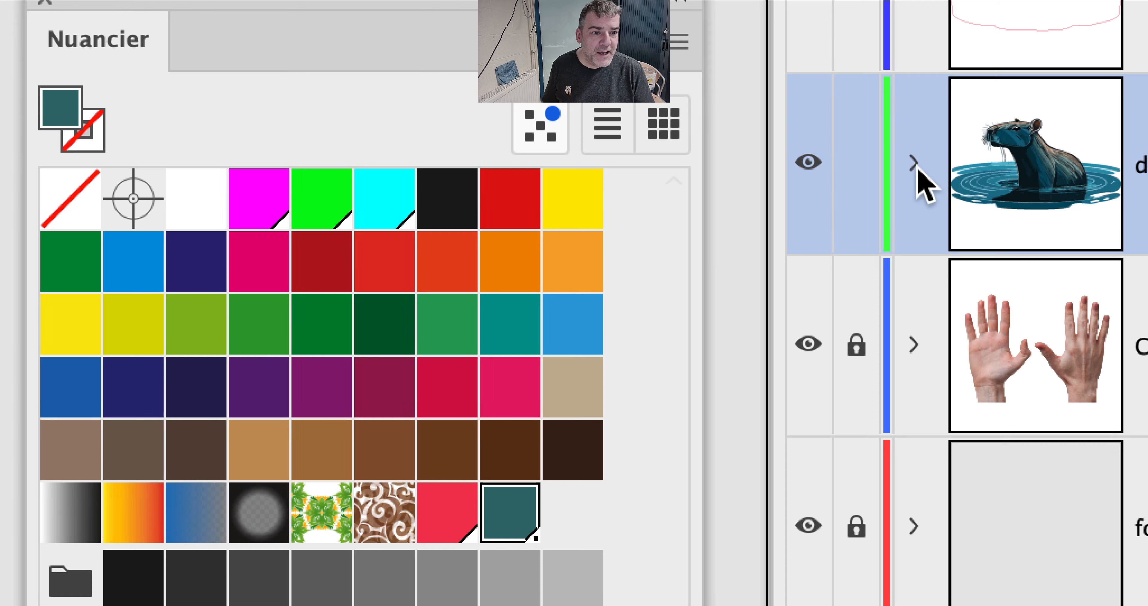
# Inspect the fond blanc sublayer nested in the design layer, toggling its lock and collapsing the layer
pyautogui.click(916, 165)
pyautogui.click(984, 256)
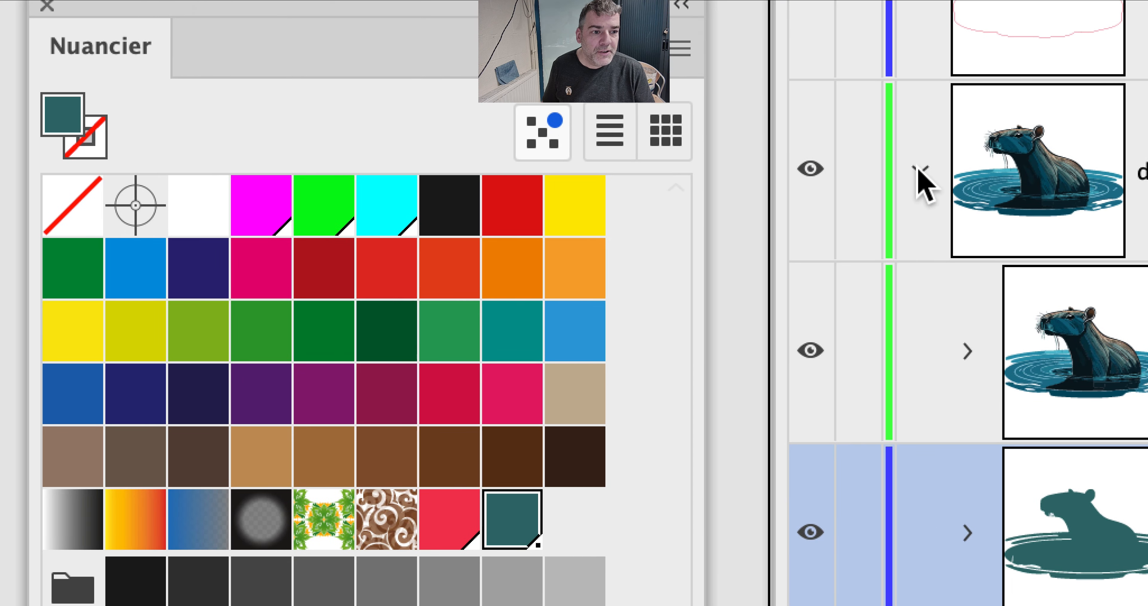
pyautogui.click(902, 169)
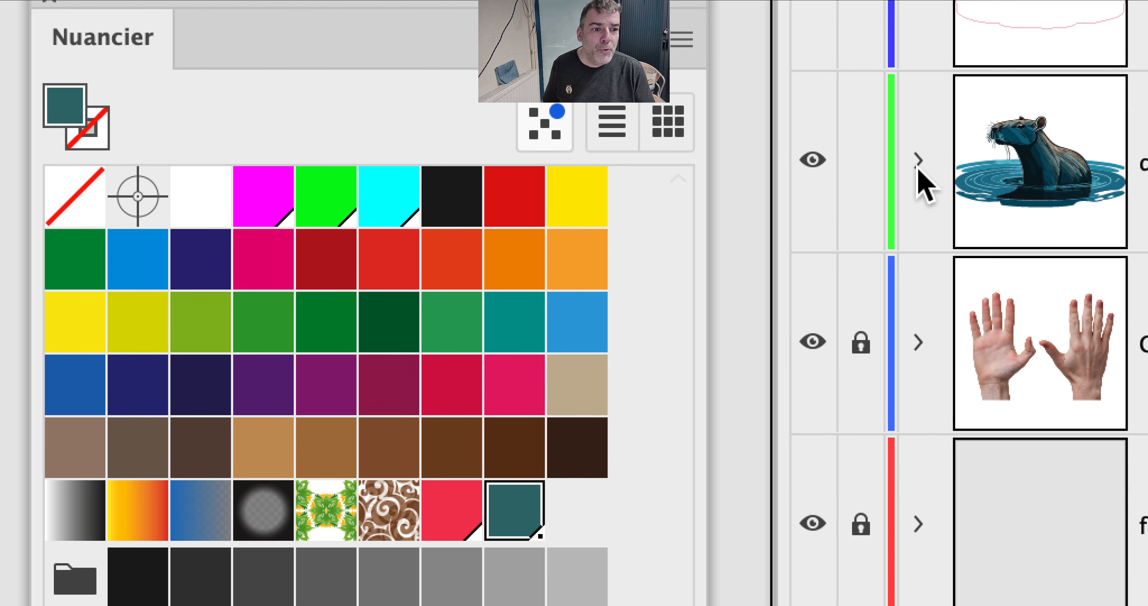
pyautogui.click(918, 160)
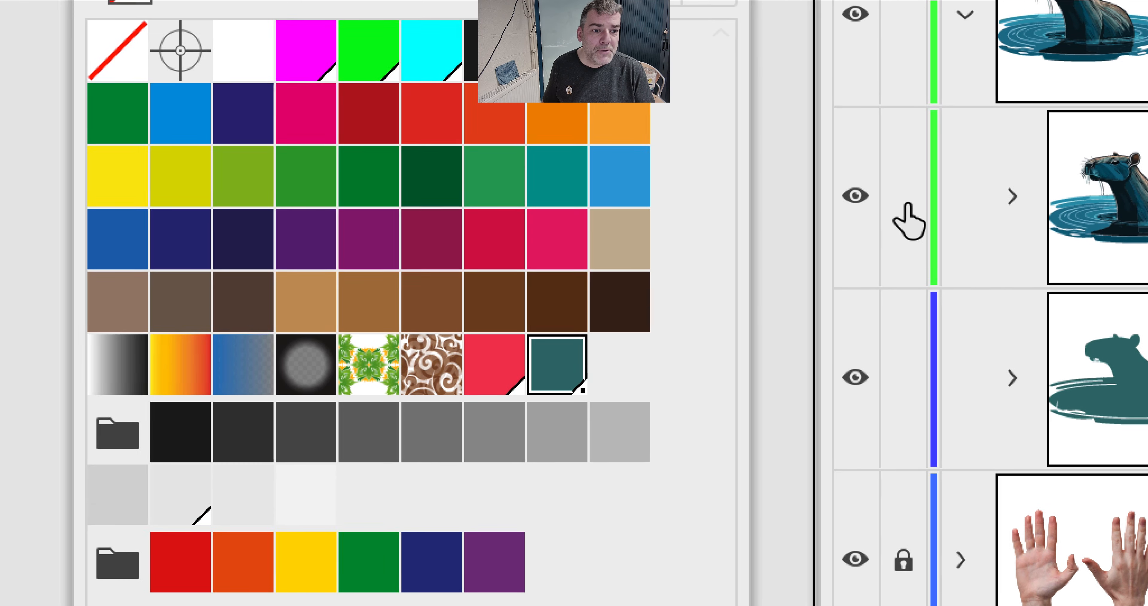
pyautogui.click(861, 344)
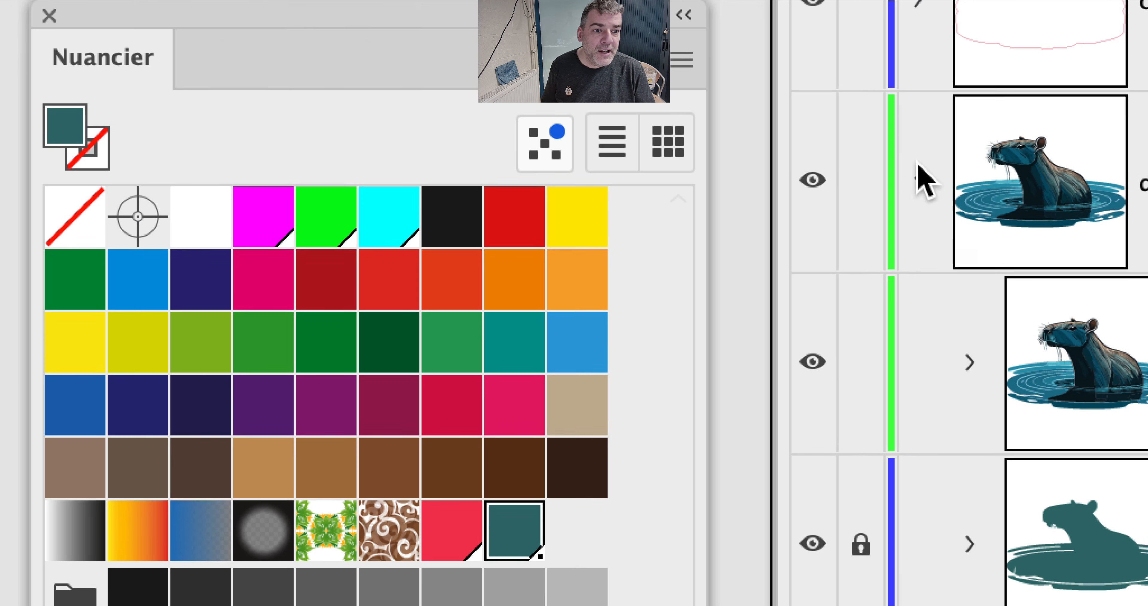
pyautogui.click(918, 178)
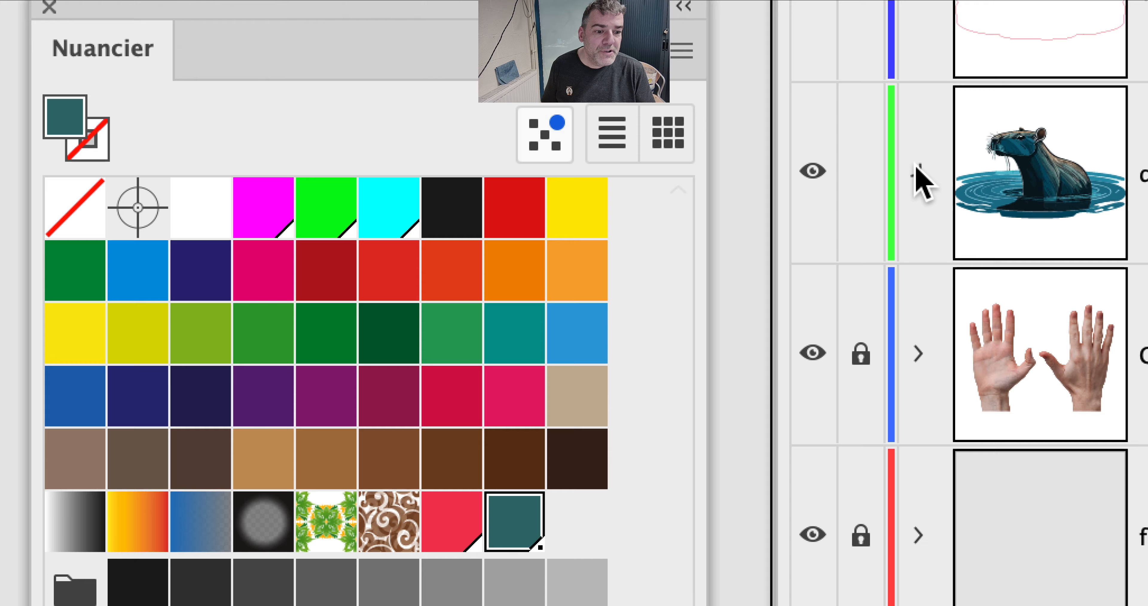
pyautogui.click(918, 171)
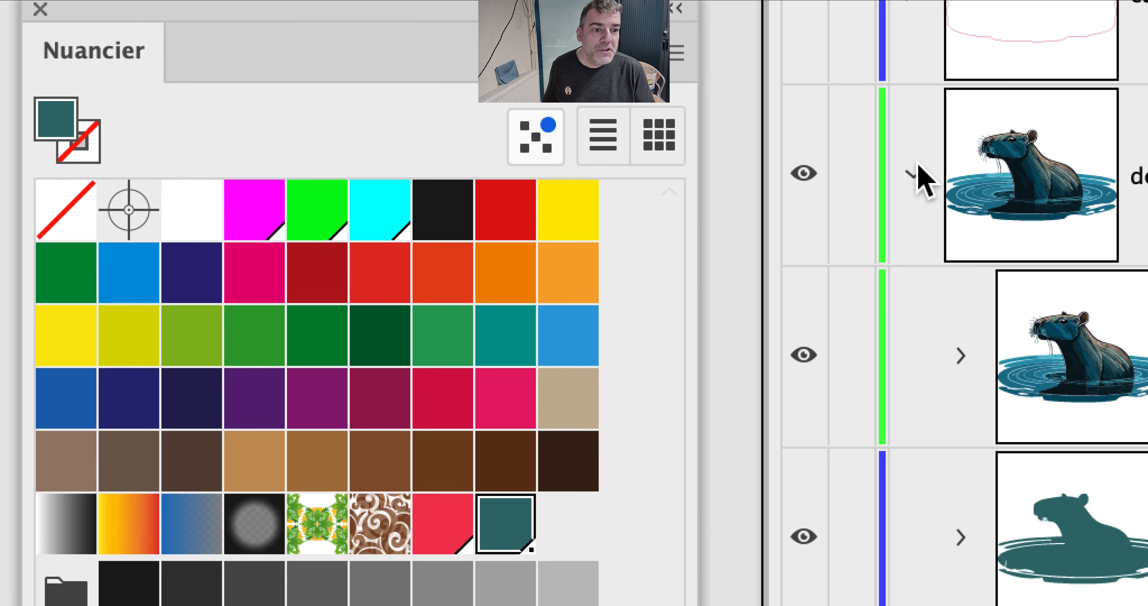
pyautogui.click(914, 178)
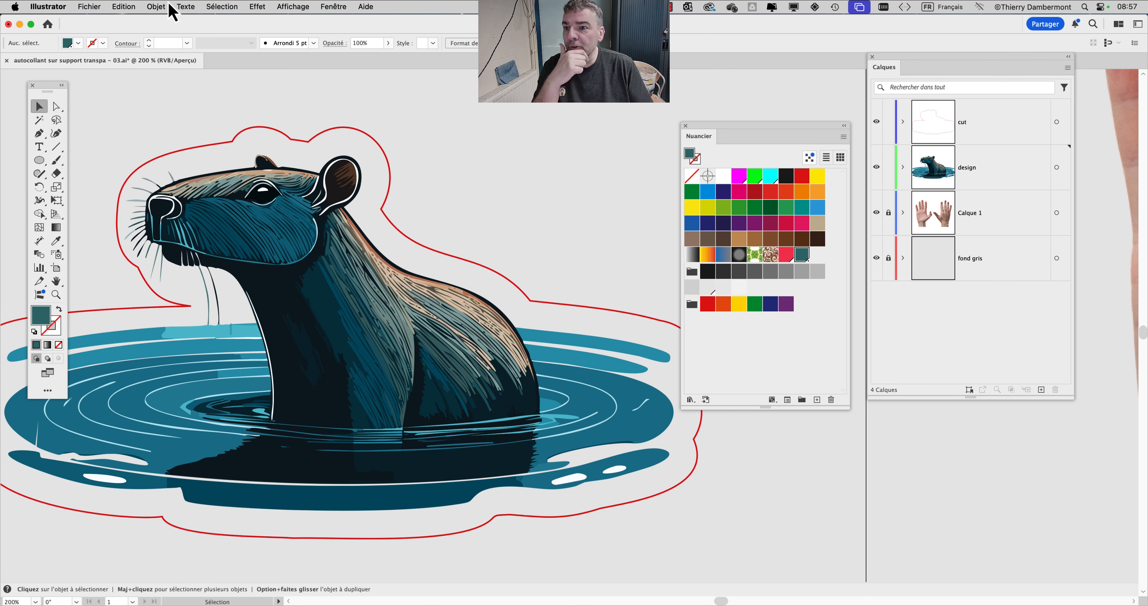
# Rearrange the layer list beside the artwork and review the design and cut layers, leaving the cut layer selected
pyautogui.click(167, 7)
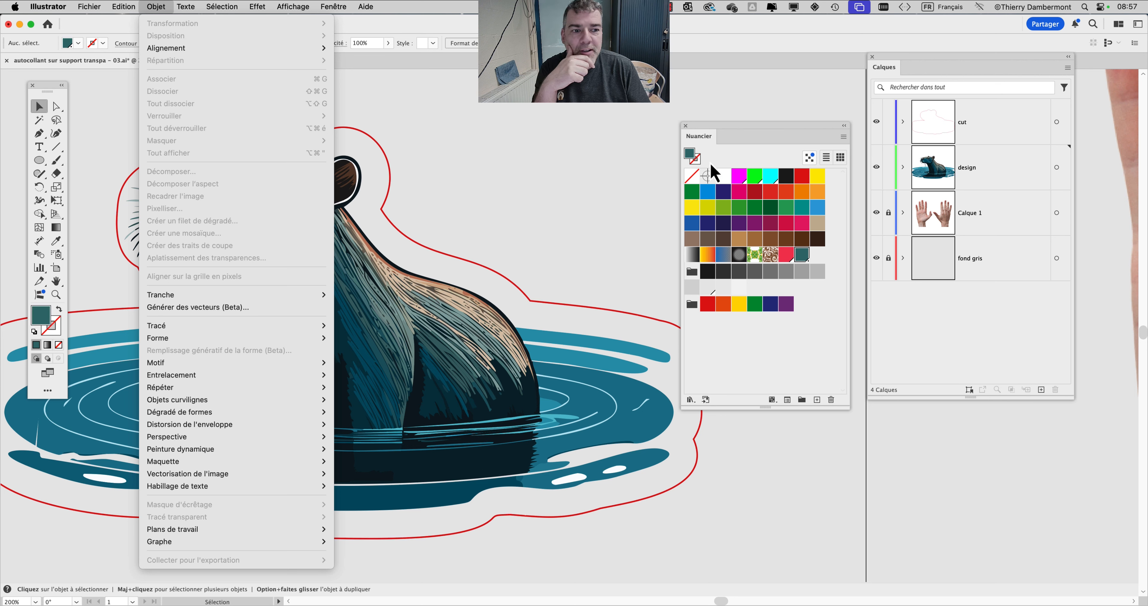
pyautogui.click(959, 323)
pyautogui.moveTo(1074, 398); pyautogui.dragTo(1087, 360)
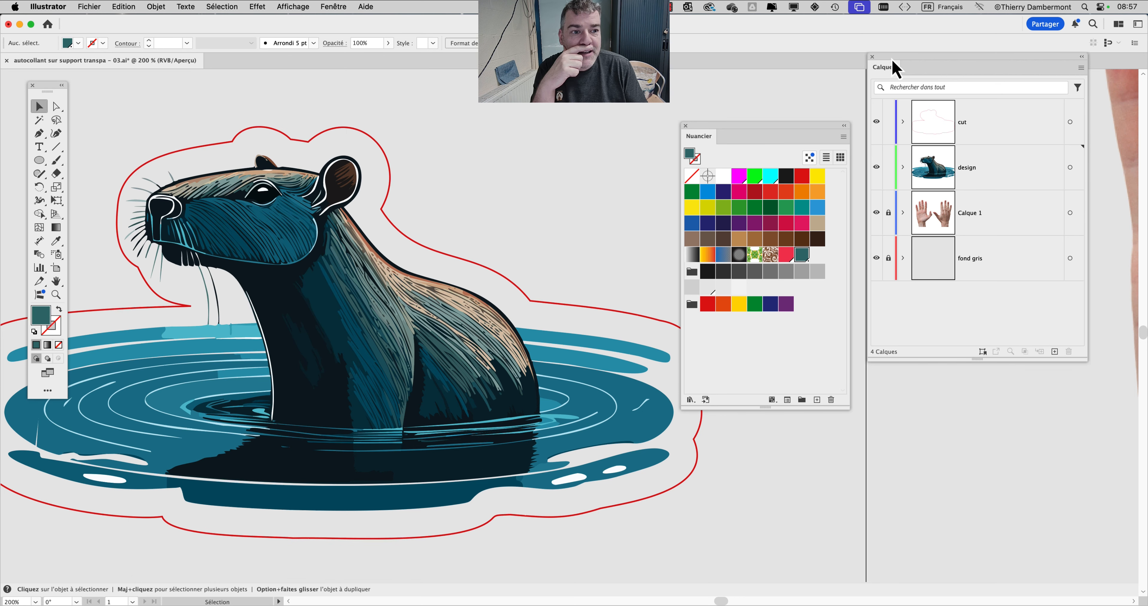
pyautogui.moveTo(896, 69); pyautogui.dragTo(907, 109)
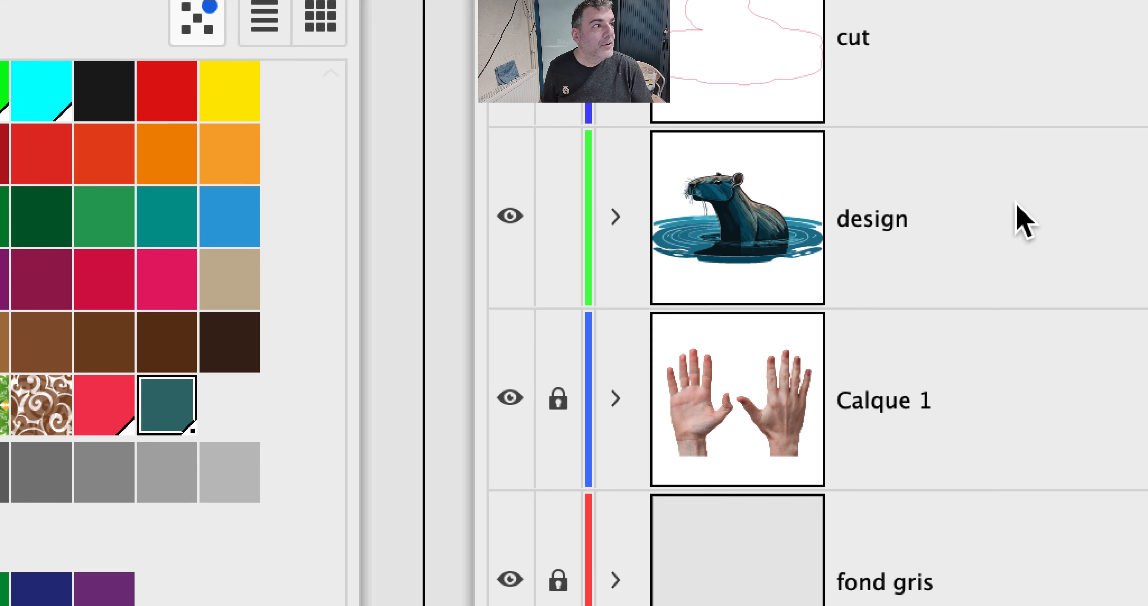
pyautogui.click(1012, 203)
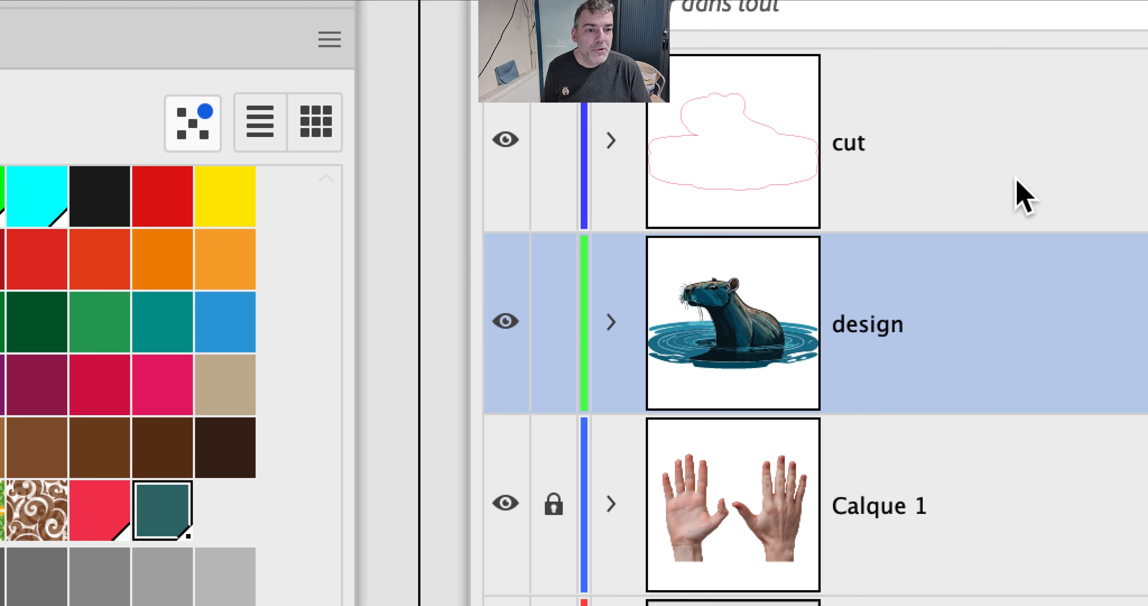
pyautogui.click(1017, 179)
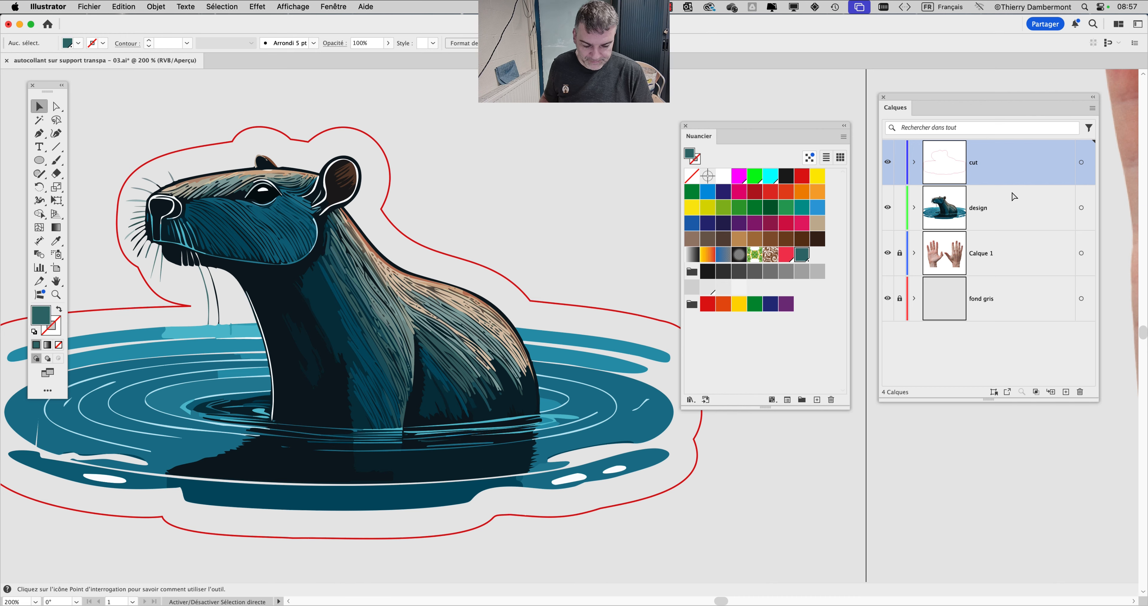
# Switch to Finder and enlarge the window of the folder "exemple de designs pour stickers transparents (les éléments sont détachés)"
pyautogui.press('super+Tab')
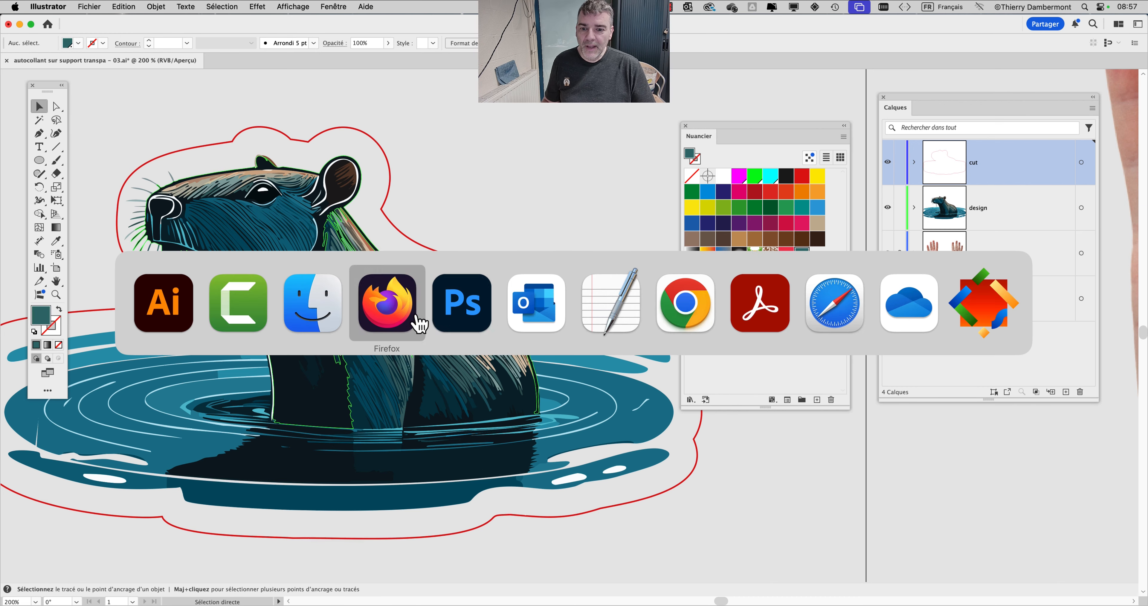
pyautogui.click(311, 330)
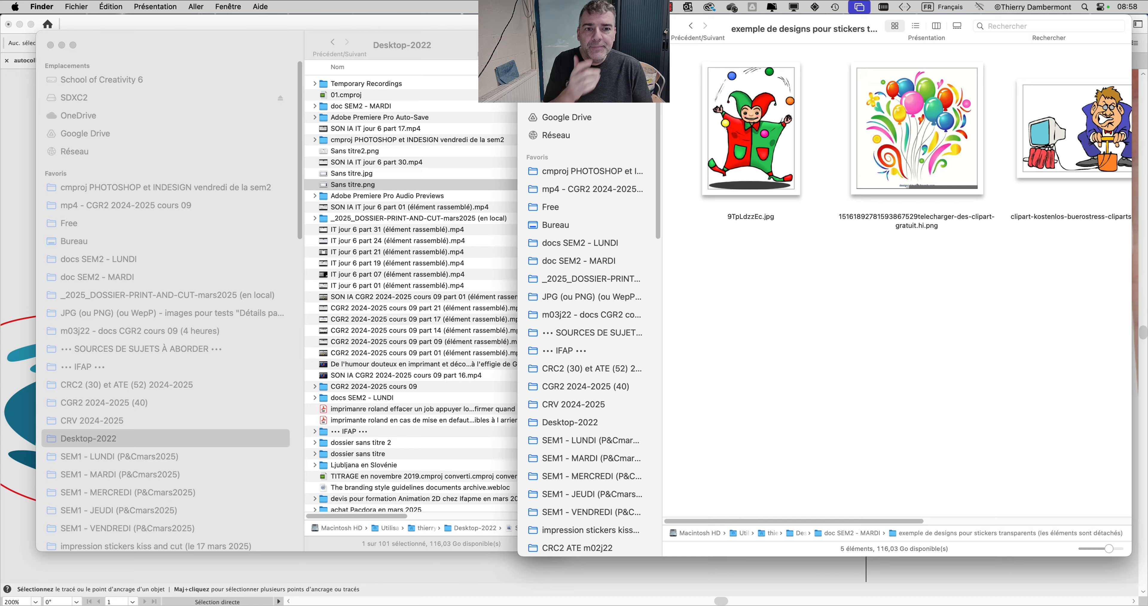
pyautogui.moveTo(627, 20); pyautogui.dragTo(96, 11)
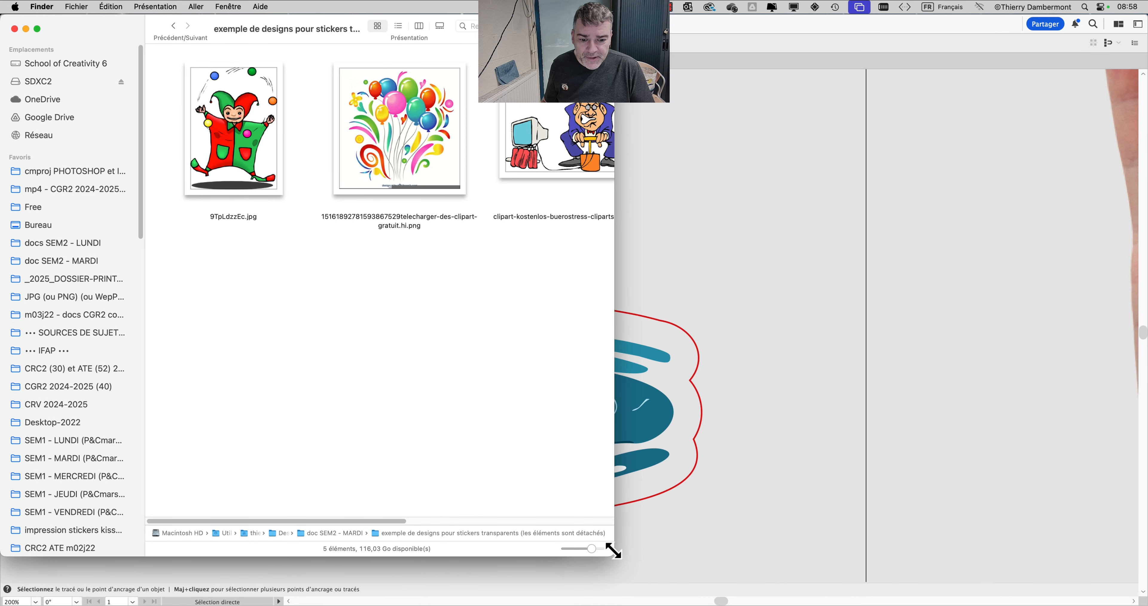
pyautogui.moveTo(613, 551); pyautogui.dragTo(1143, 604)
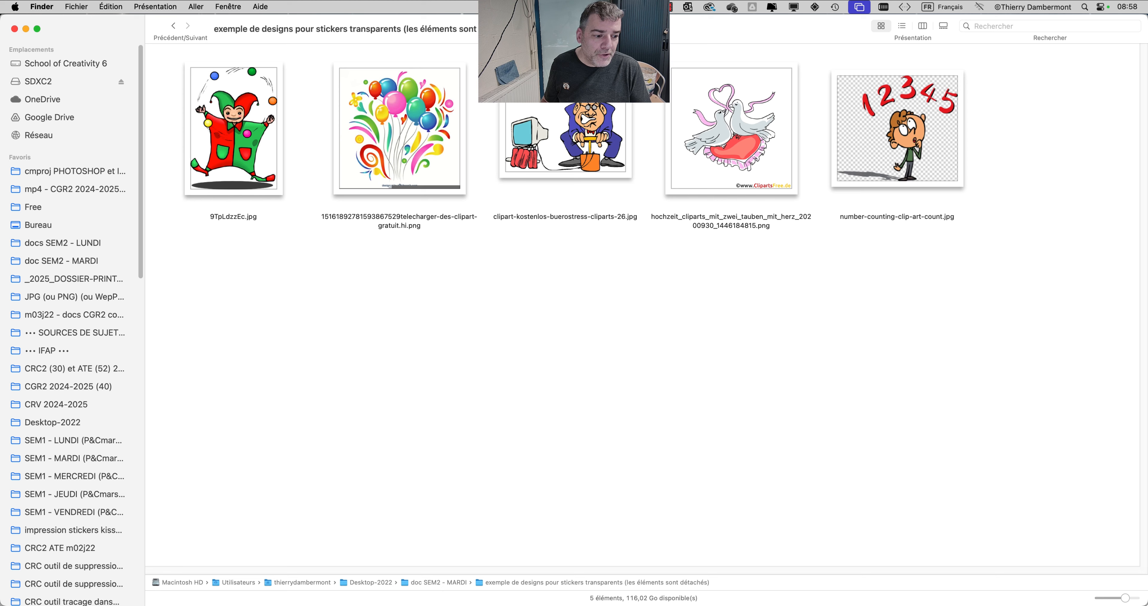
pyautogui.moveTo(1143, 604); pyautogui.dragTo(1116, 603)
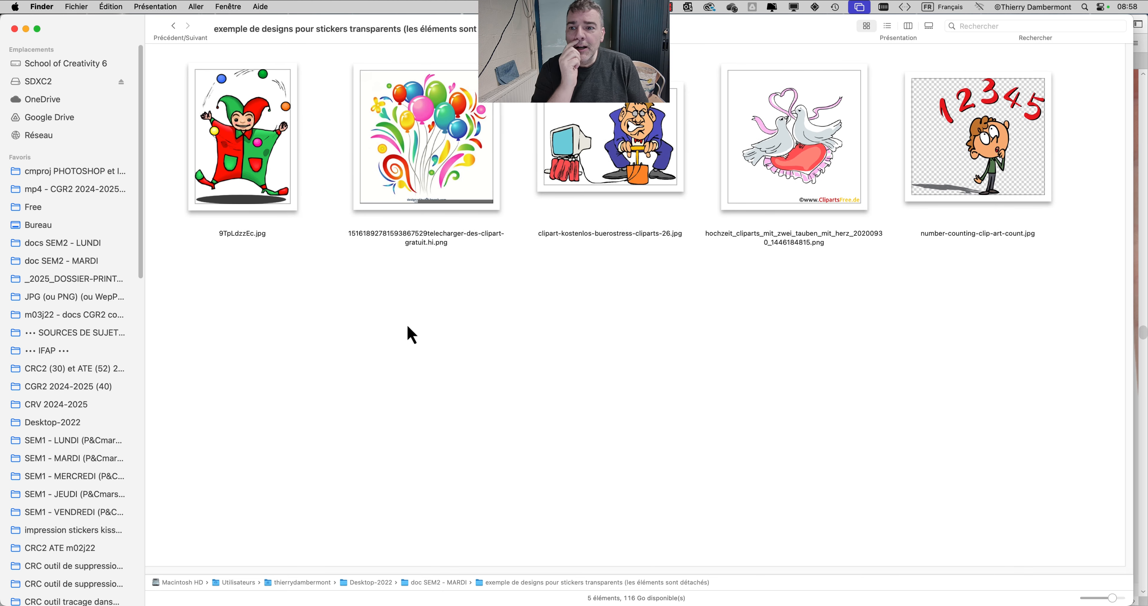
# Examine the jester, office-stress, doves, balloons and number-counting clip-art files as examples of designs with detached elements
pyautogui.click(261, 165)
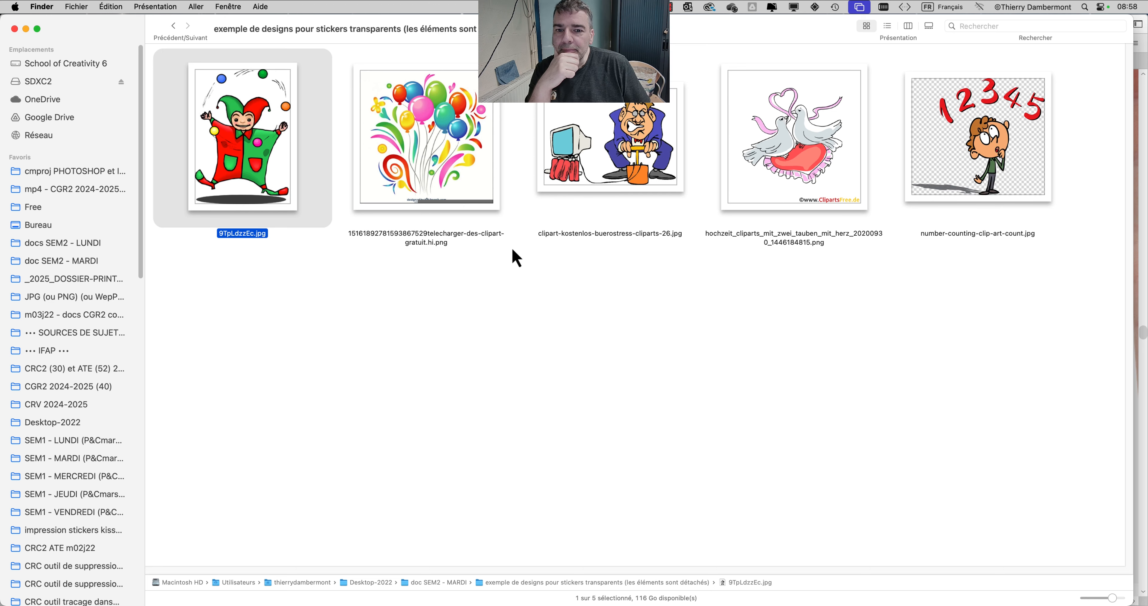
pyautogui.click(615, 160)
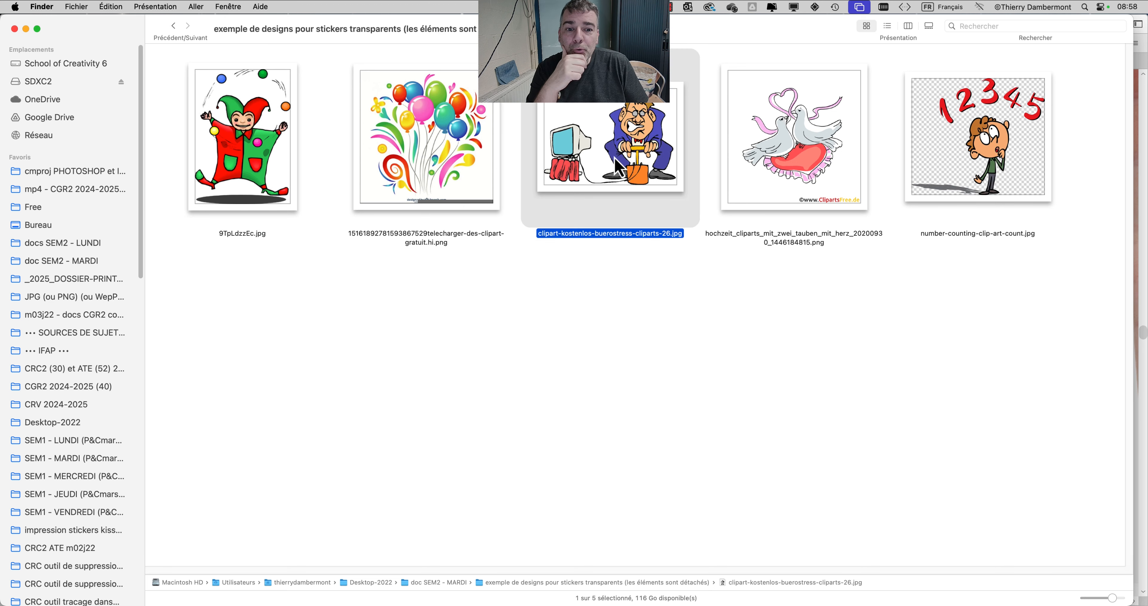
pyautogui.click(793, 172)
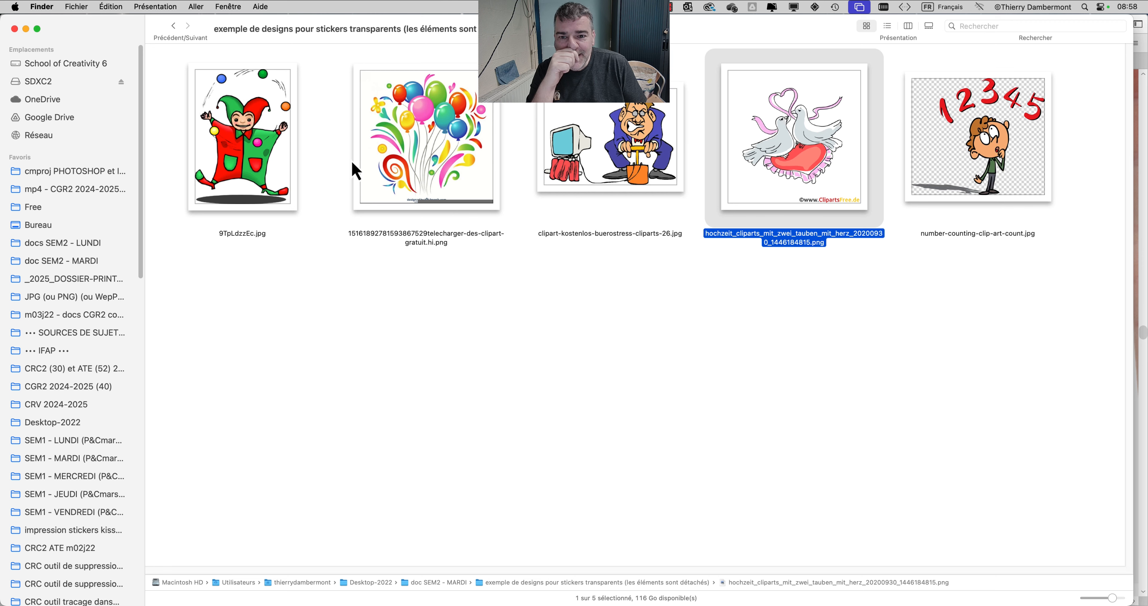
pyautogui.click(421, 169)
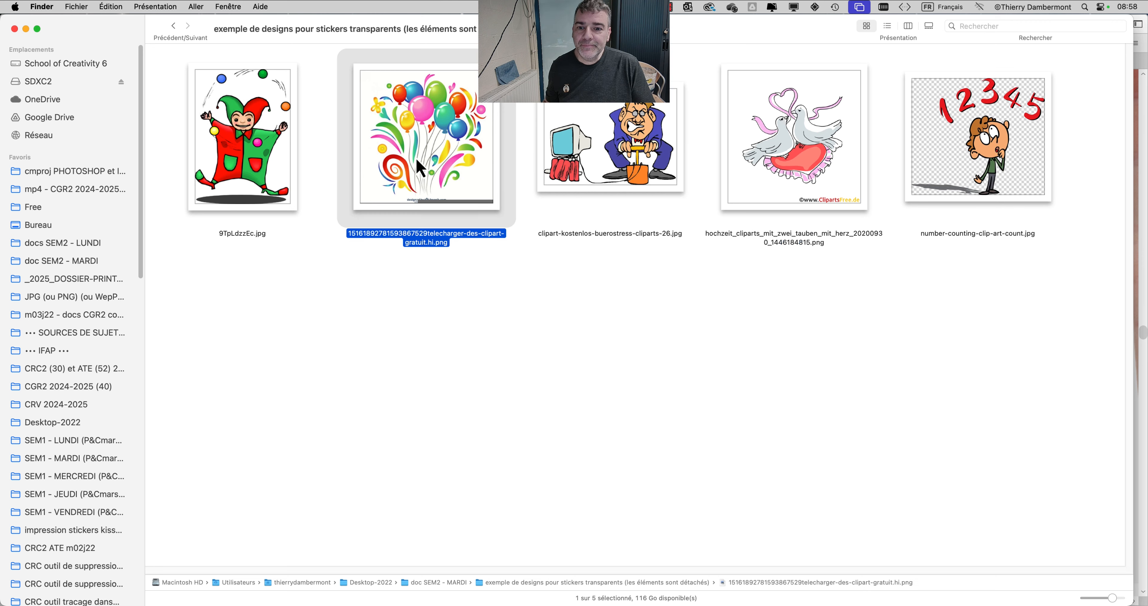
pyautogui.click(952, 183)
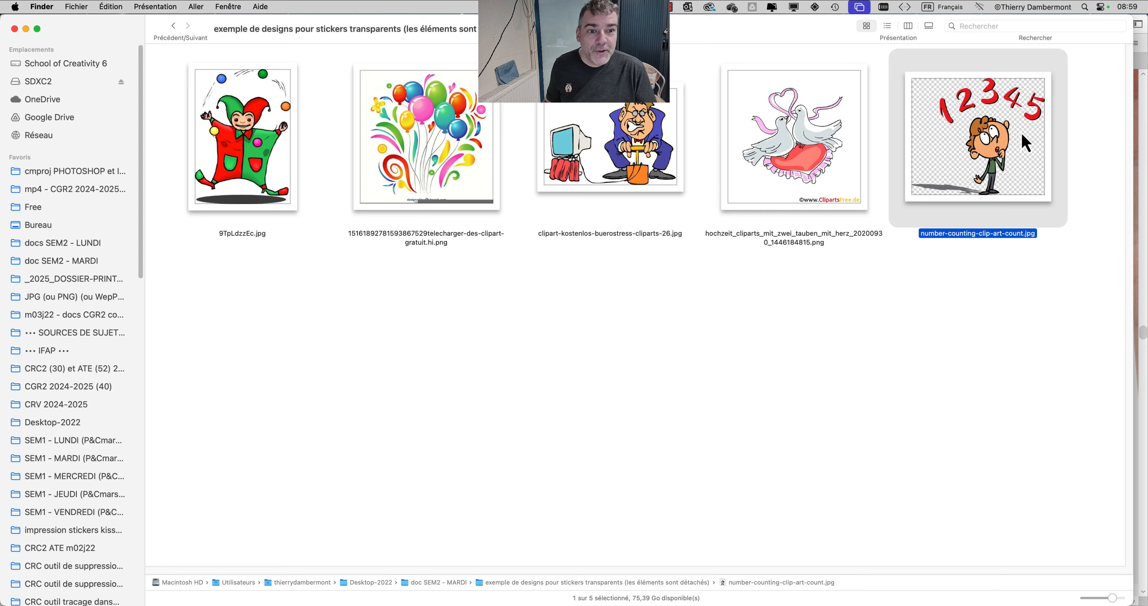
# Switch back to Illustrator and delete the cut contour path from the cut layer
pyautogui.press('alt+super+2')
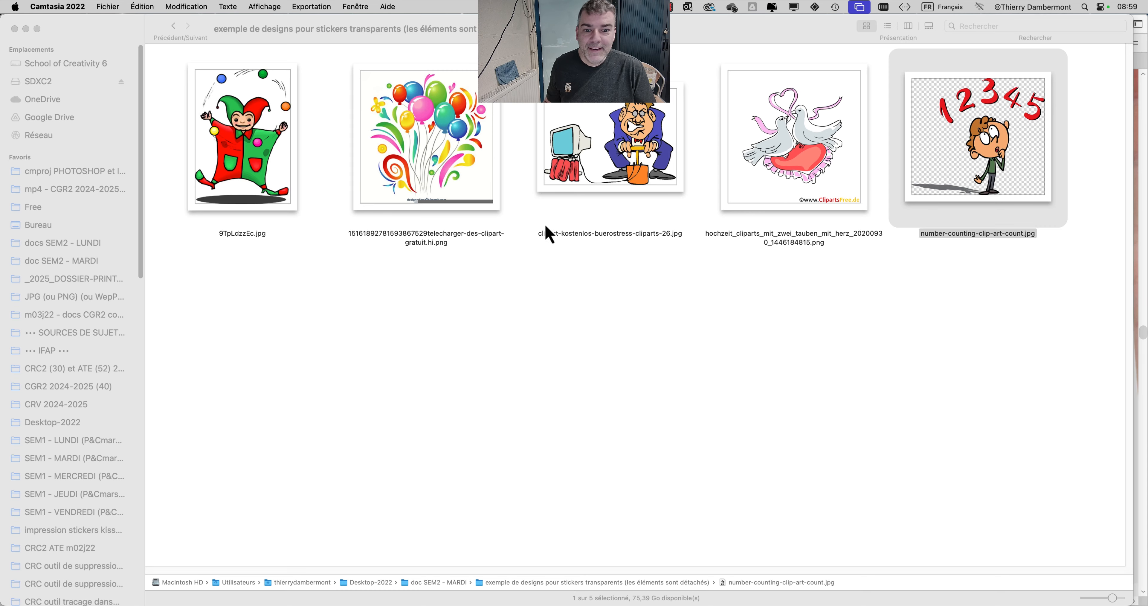
pyautogui.press('super+Tab')
pyautogui.click(308, 308)
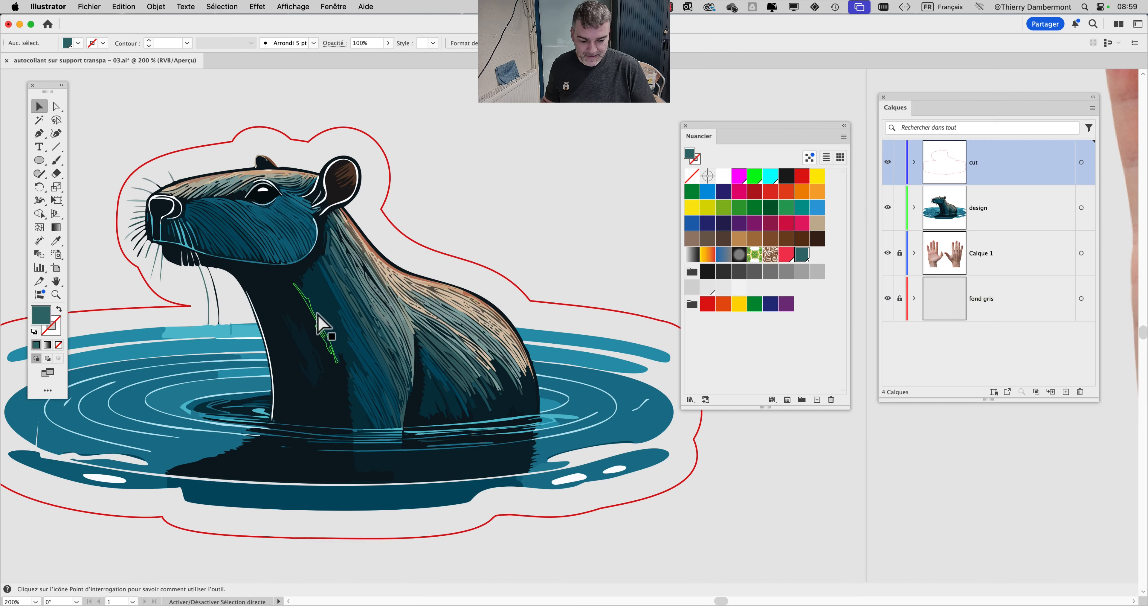
pyautogui.click(914, 162)
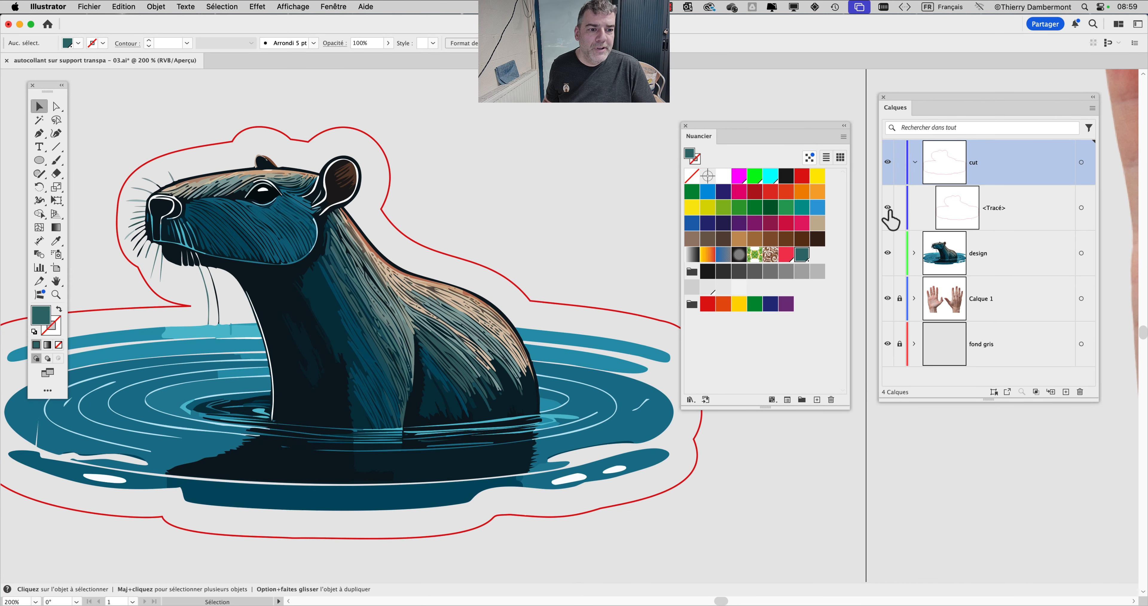
pyautogui.click(914, 162)
pyautogui.click(914, 162)
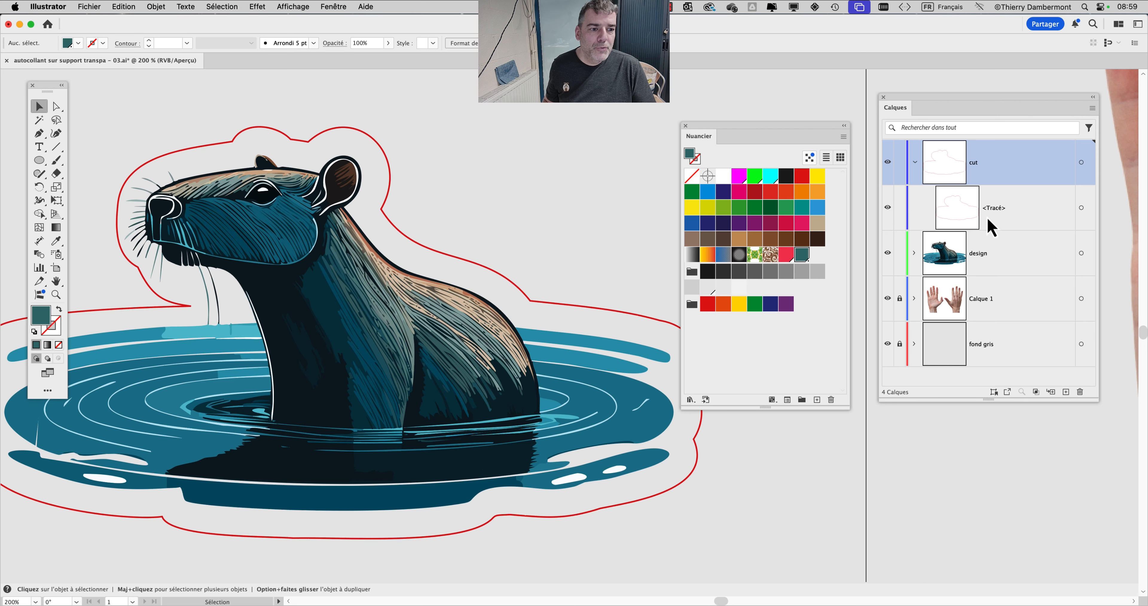
pyautogui.click(989, 219)
pyautogui.click(1080, 392)
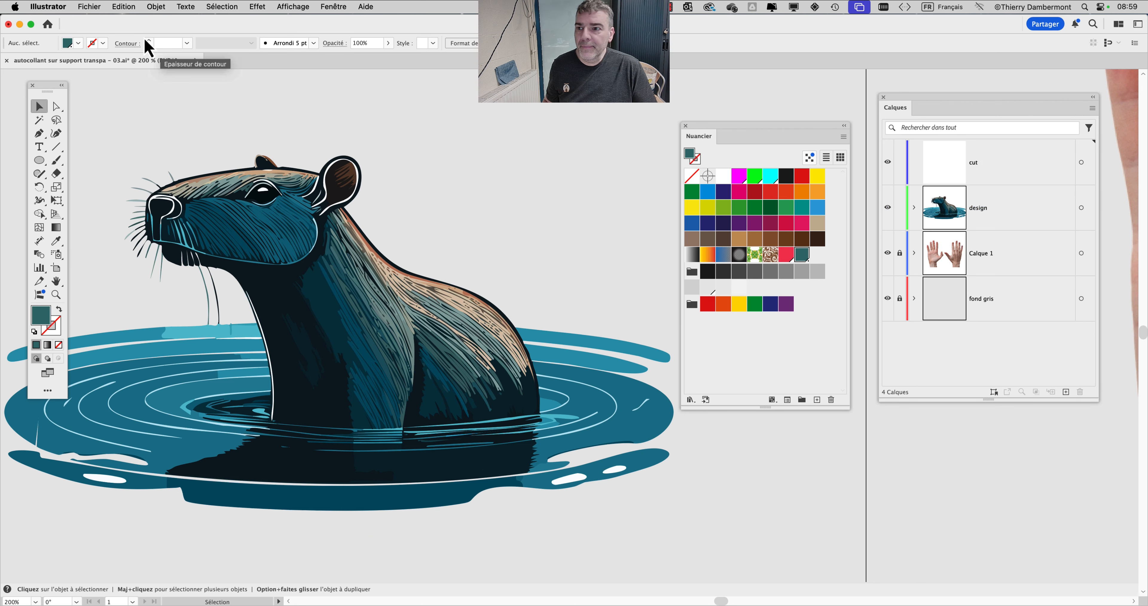
# Save the document as a new Illustrator 2020 file named "autocollant sur support transpa - 04 autre cut.ai"
pyautogui.click(89, 6)
pyautogui.click(142, 128)
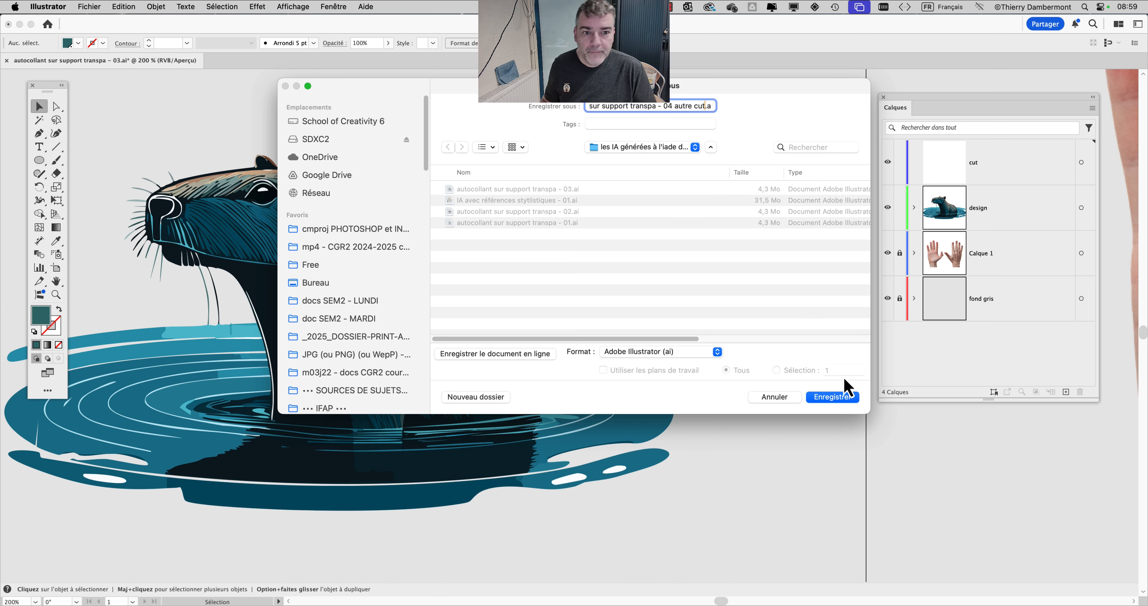
pyautogui.click(842, 401)
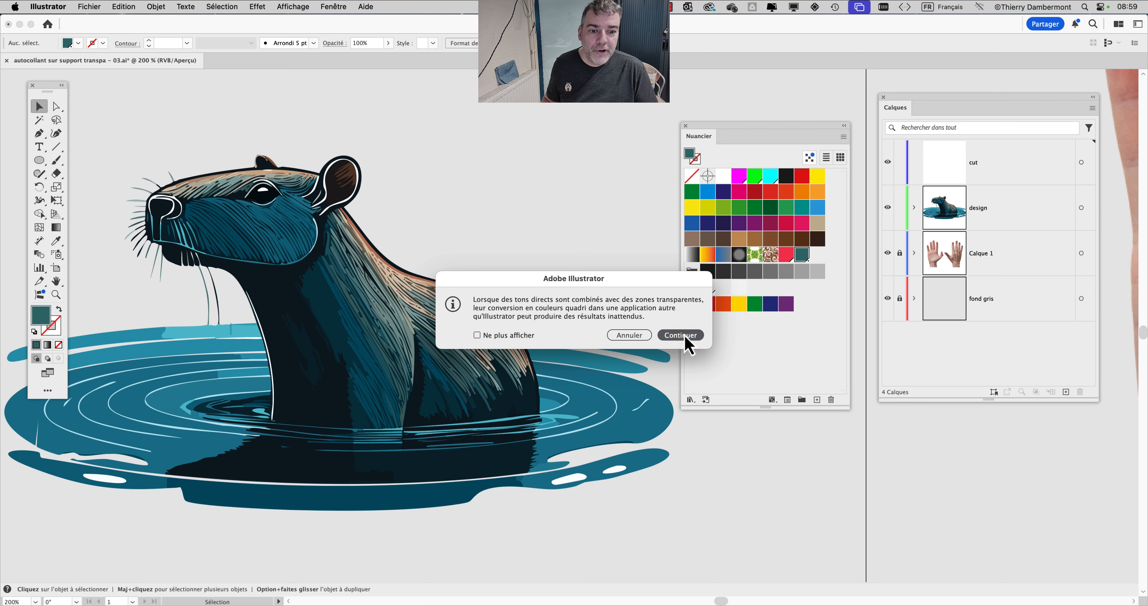
pyautogui.click(682, 335)
pyautogui.click(744, 451)
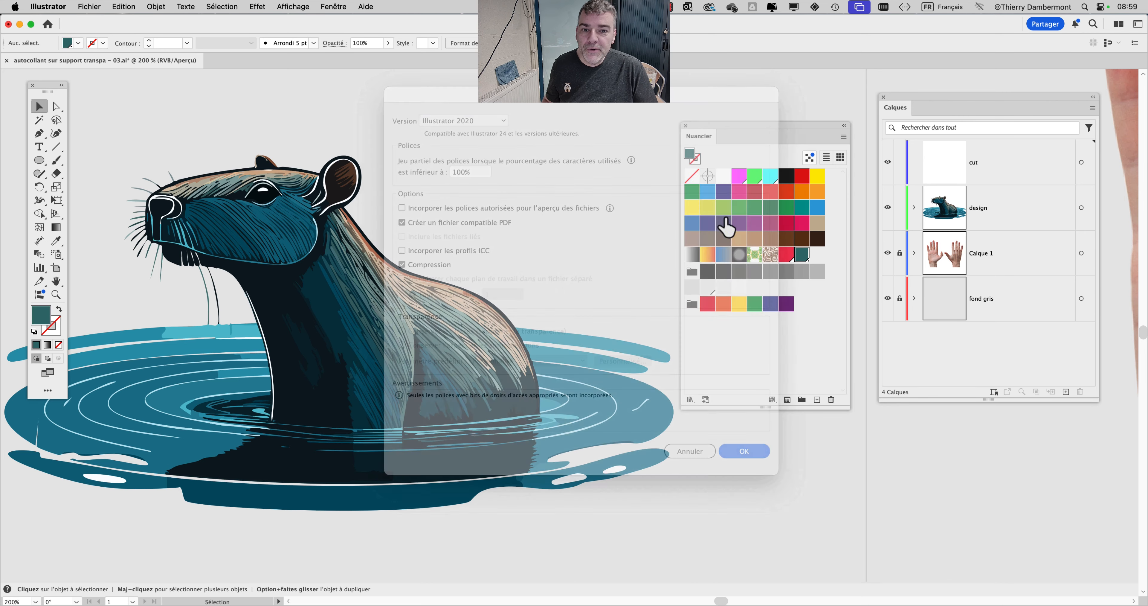
# Draw a circle about 201 mm in diameter around the capybara in the cut layer
pyautogui.moveTo(697, 147); pyautogui.dragTo(842, 143)
pyautogui.press('cmd+1')
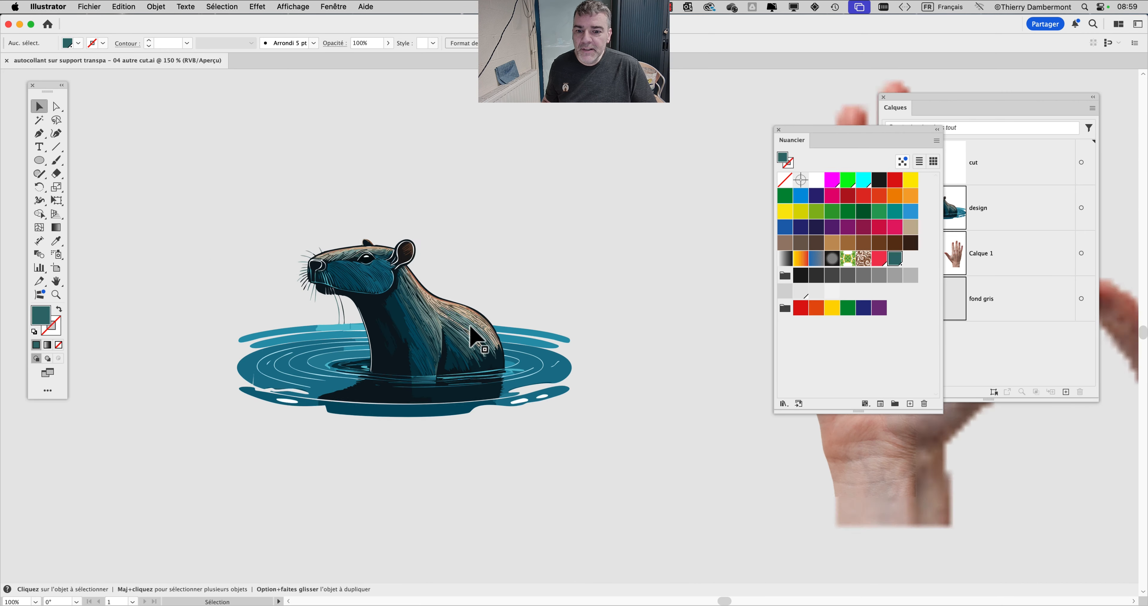
pyautogui.moveTo(441, 325); pyautogui.dragTo(410, 244)
pyautogui.click(1033, 172)
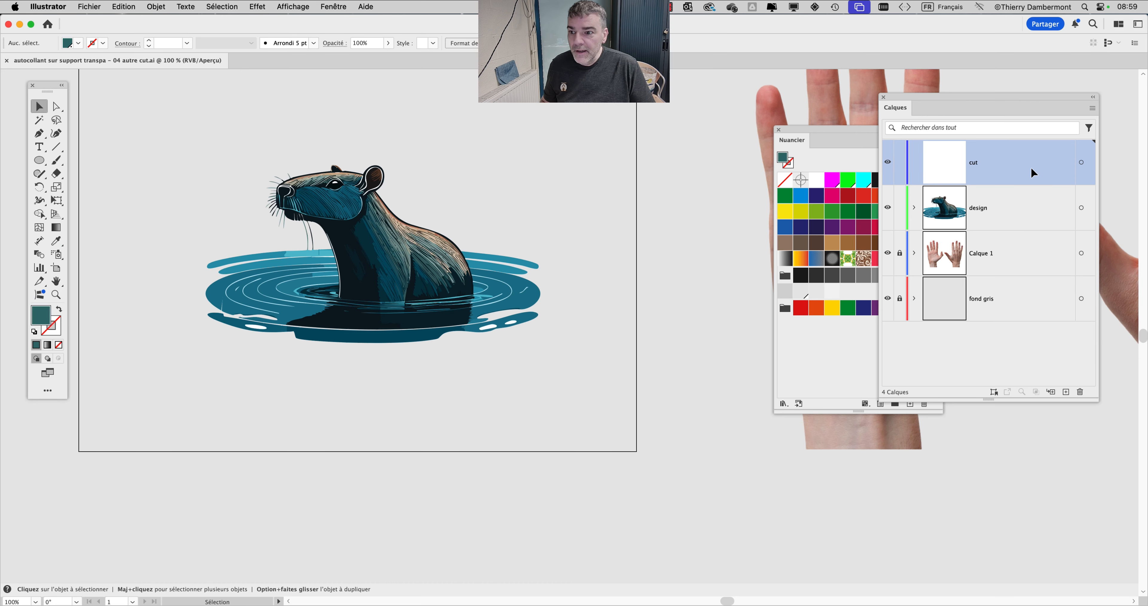
pyautogui.click(779, 130)
pyautogui.moveTo(909, 108); pyautogui.dragTo(820, 111)
pyautogui.click(39, 160)
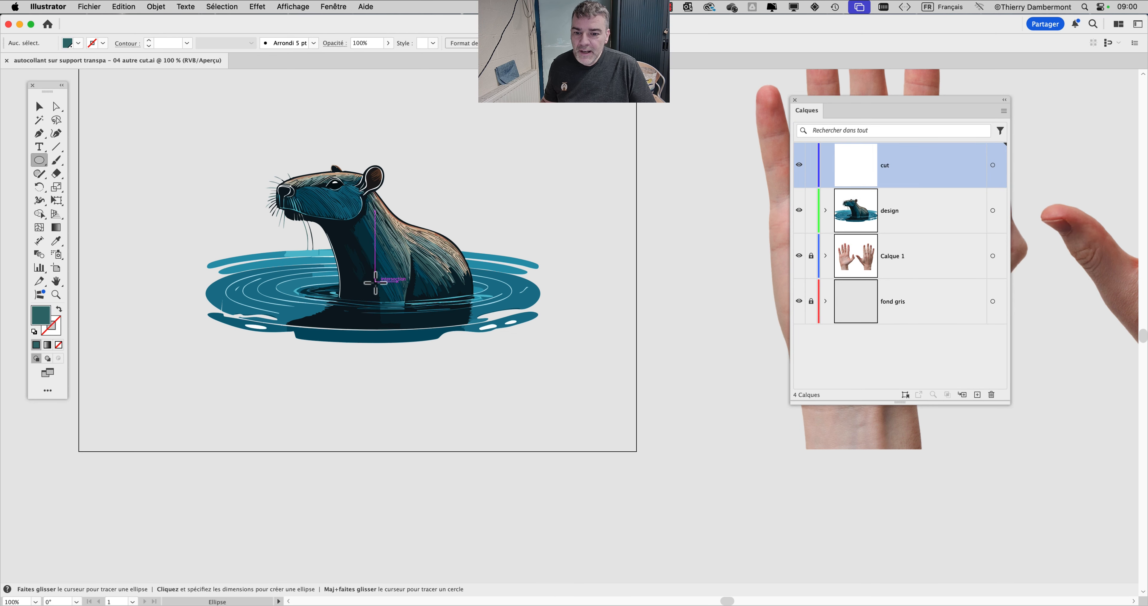
pyautogui.moveTo(375, 282); pyautogui.dragTo(564, 399)
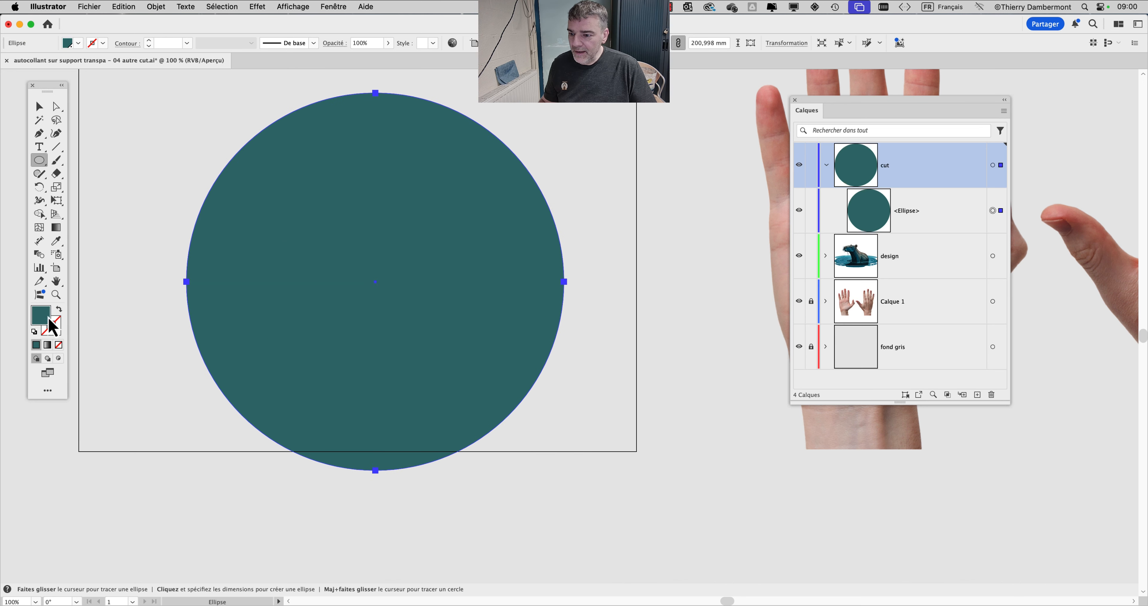
# Give the cut circle no fill and a red stroke (E20613)
pyautogui.click(60, 310)
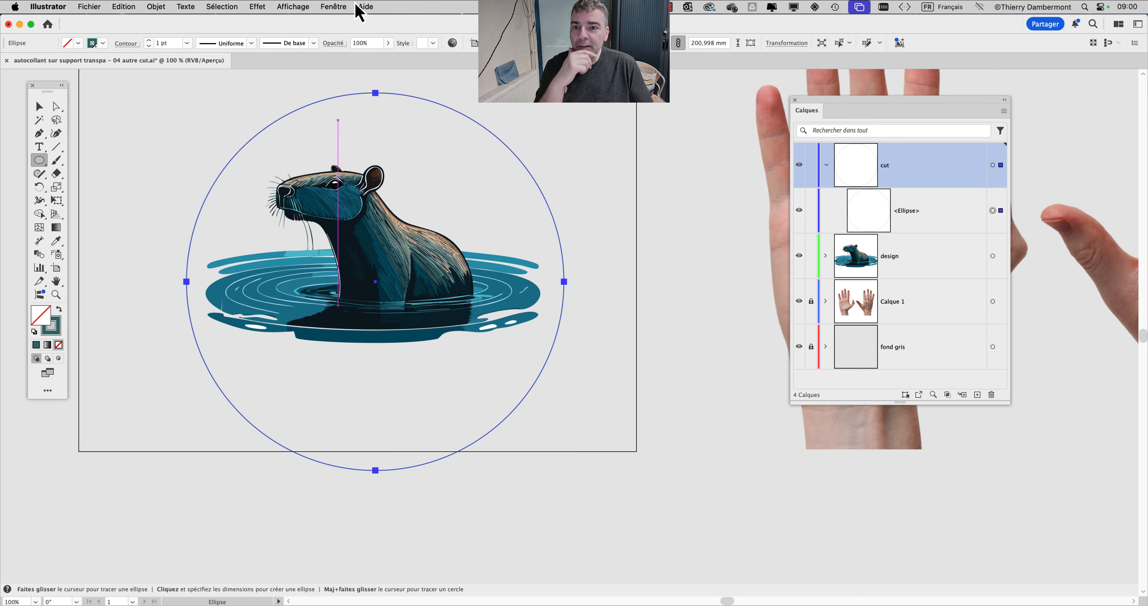
pyautogui.click(334, 7)
pyautogui.click(405, 480)
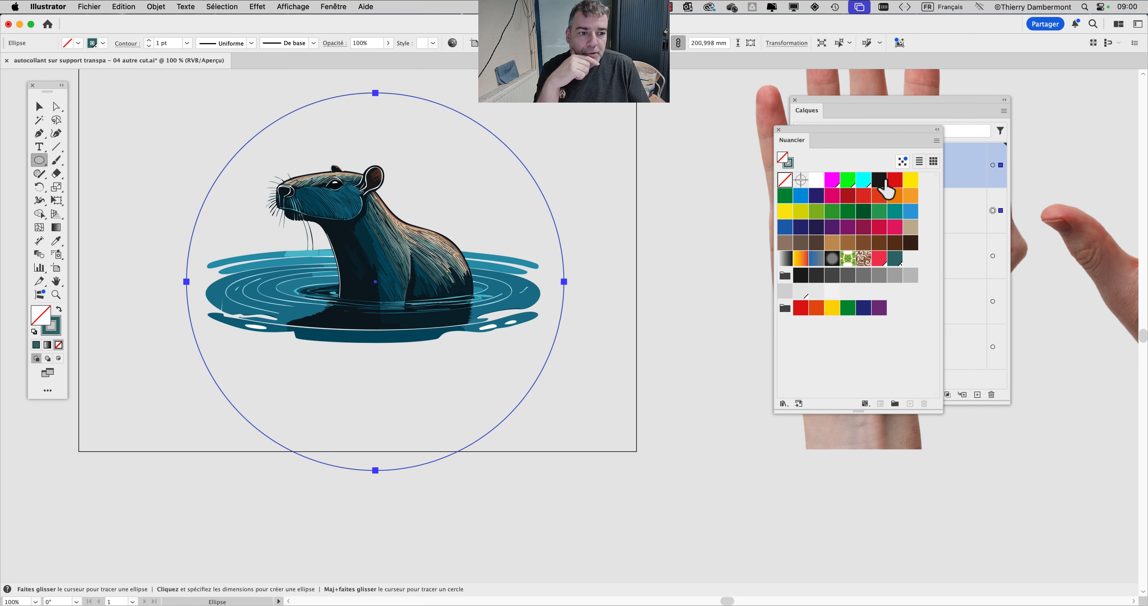
pyautogui.click(895, 180)
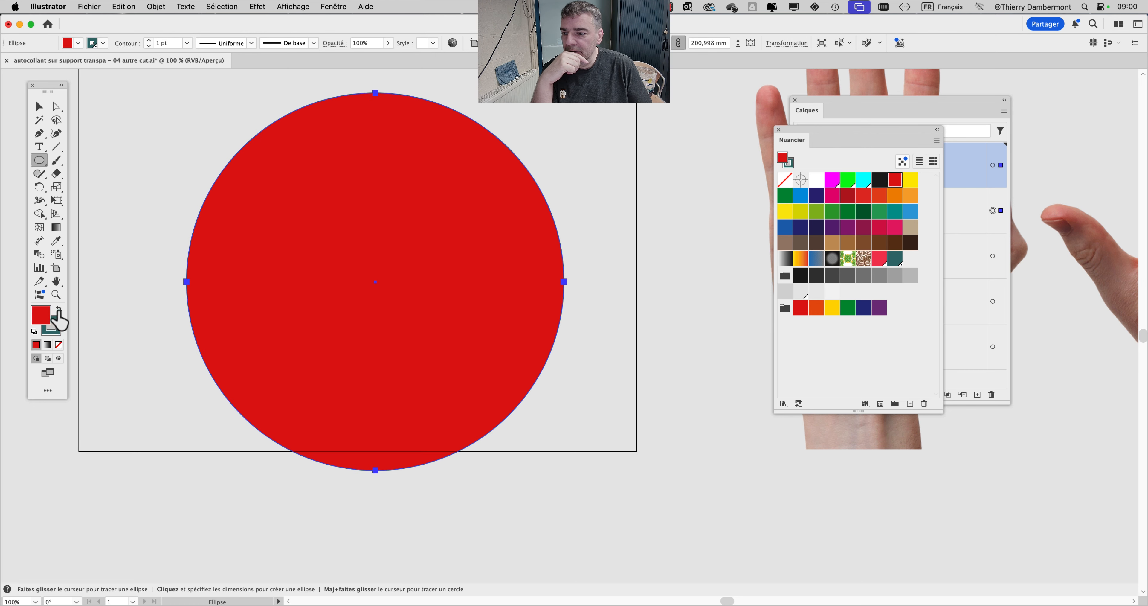
pyautogui.click(59, 309)
pyautogui.click(53, 330)
pyautogui.click(59, 345)
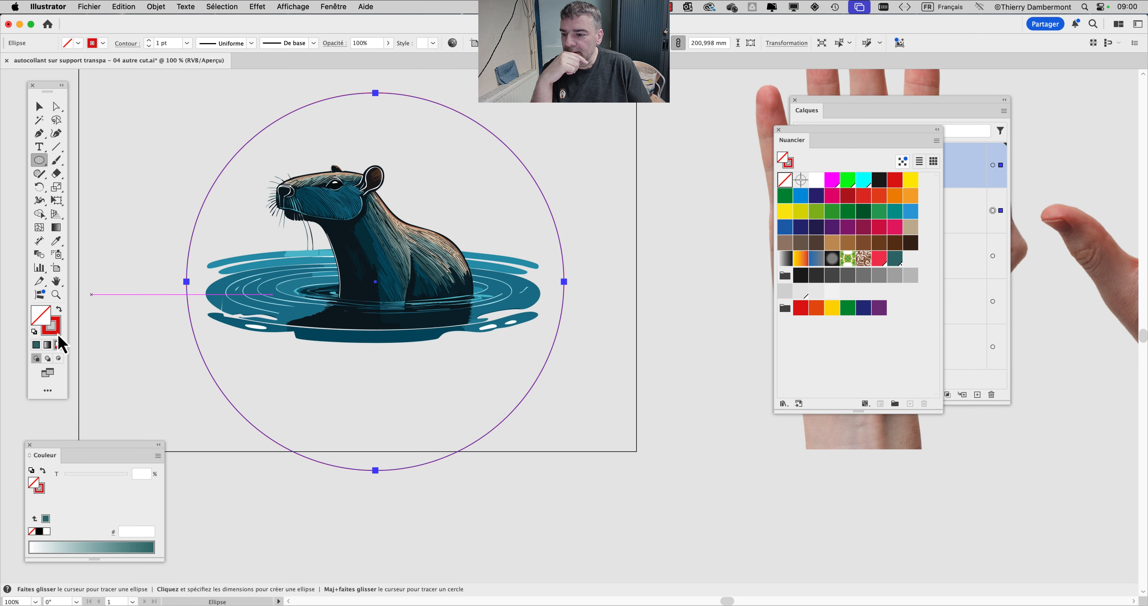
pyautogui.click(55, 332)
pyautogui.click(38, 110)
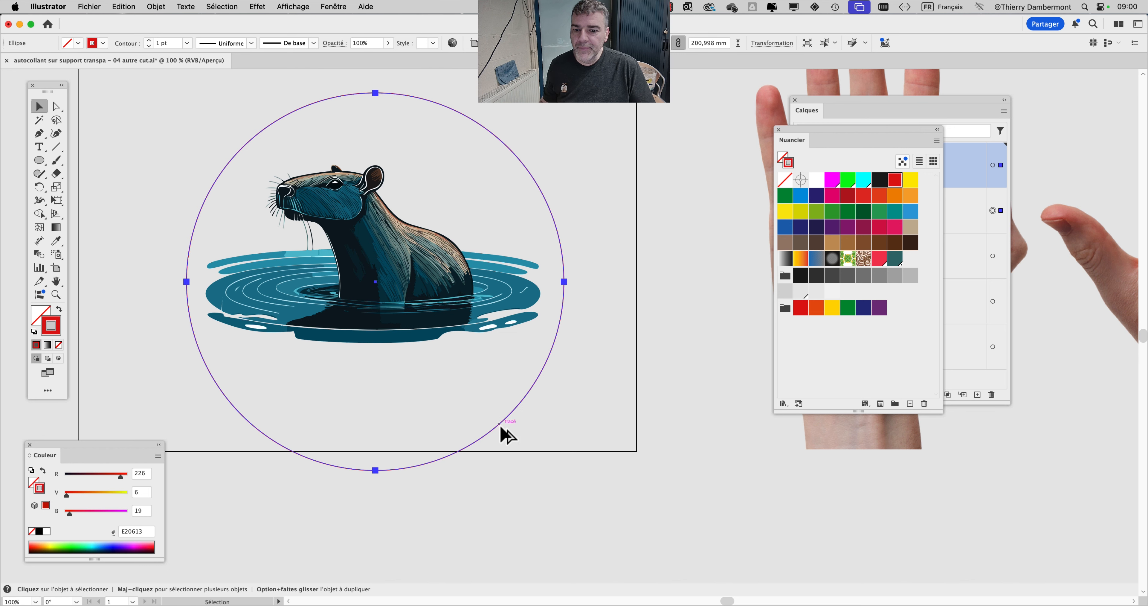
# Extend the artboard's lower edge downward so that it contains the whole cut circle
pyautogui.click(57, 270)
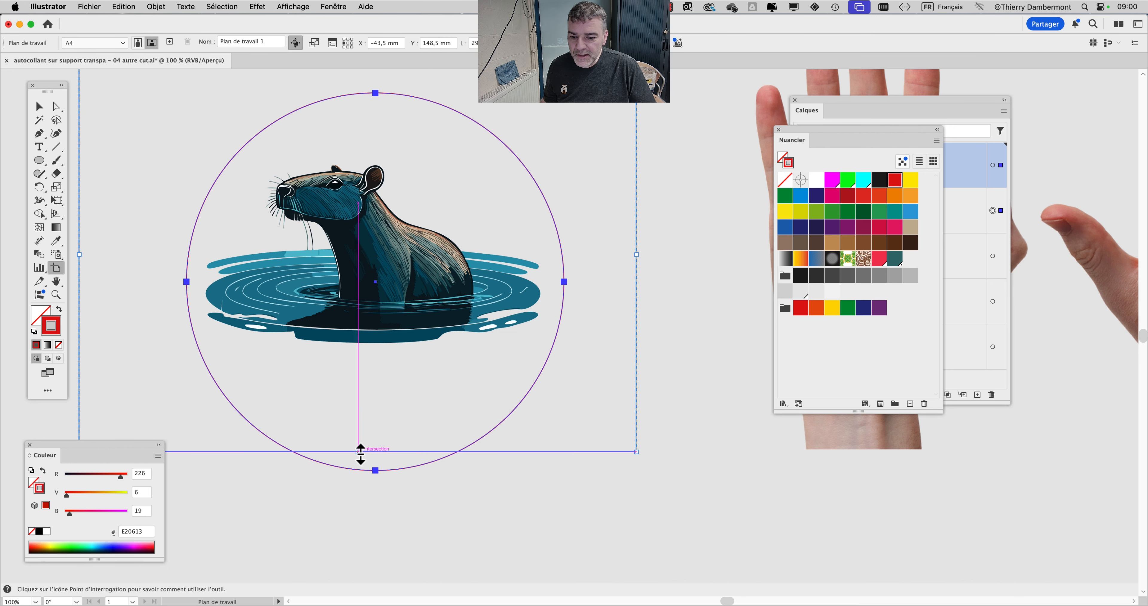
pyautogui.moveTo(358, 451); pyautogui.dragTo(362, 521)
pyautogui.press('super+minus')
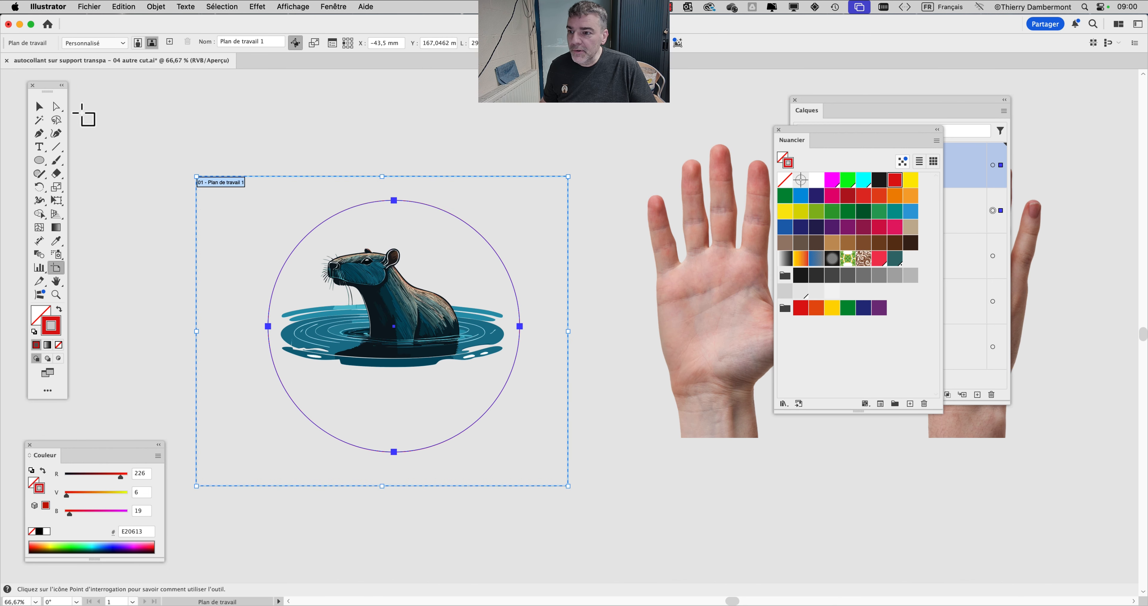
# Move the red cut circle slightly up and left around the capybara, then deselect it
pyautogui.press('v')
pyautogui.click(308, 216)
pyautogui.moveTo(347, 213); pyautogui.dragTo(345, 207)
pyautogui.click(190, 266)
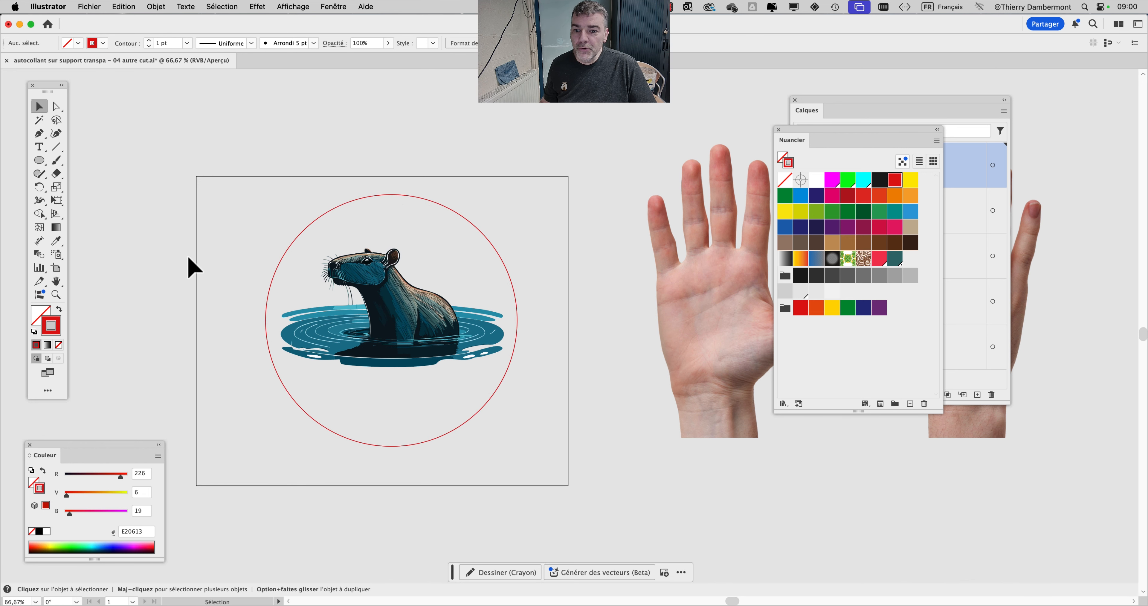
# Save the document as "autocollant sur support transpa - 05 autre cut.ai" in Illustrator 2020 format with PDF compatibility and compression
pyautogui.click(99, 6)
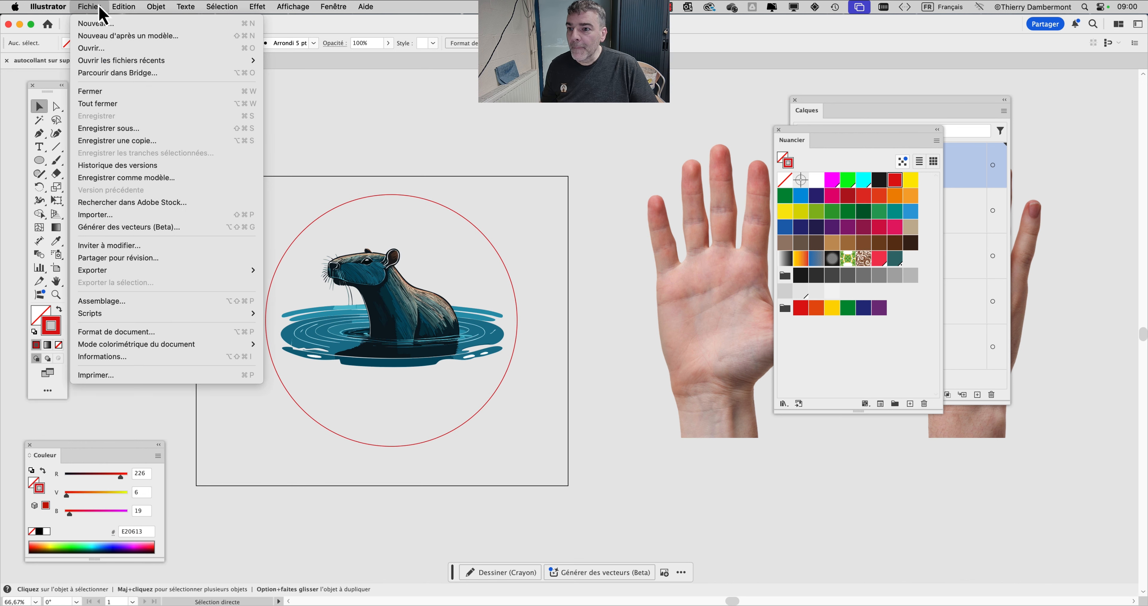
pyautogui.click(117, 128)
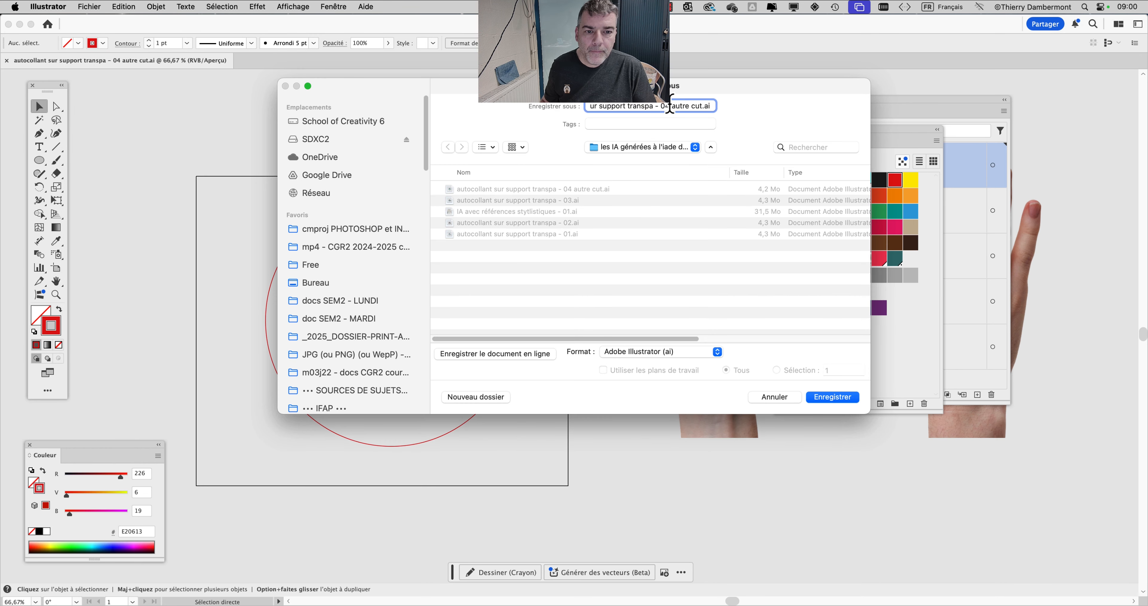
pyautogui.press('Return')
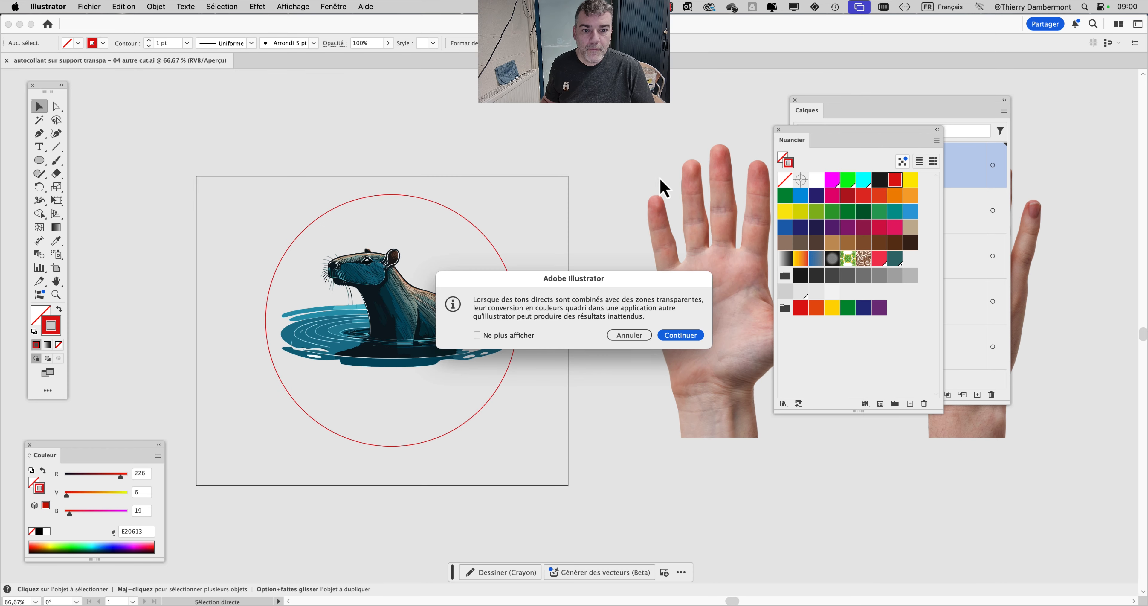
pyautogui.click(676, 338)
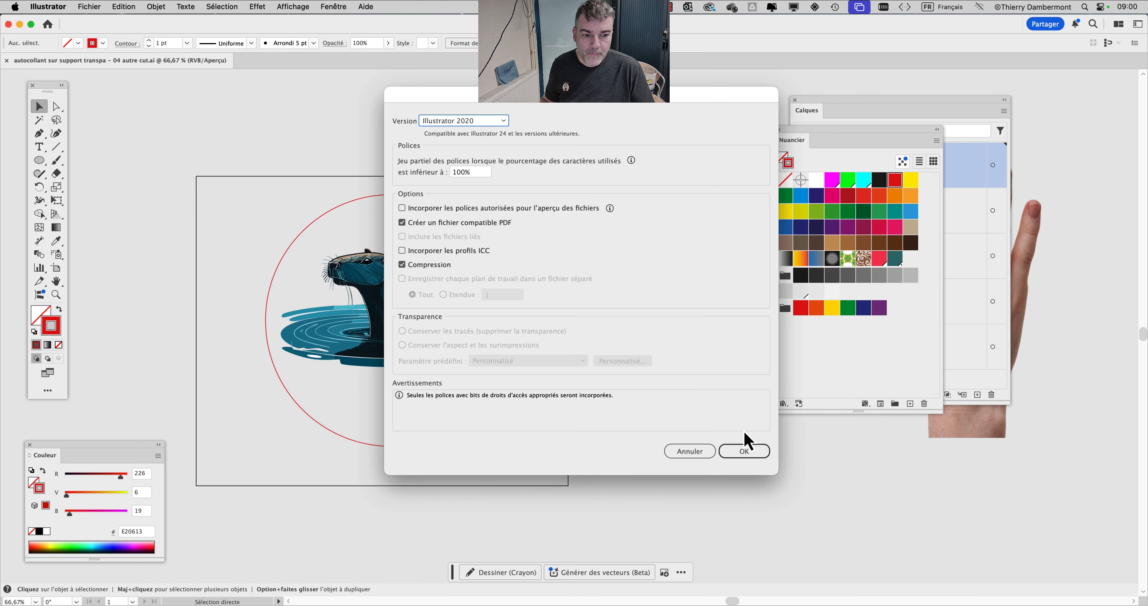
pyautogui.click(750, 450)
# Replace the red cut circle with a rounded rectangle about 233 × 138 mm surrounding the capybara
pyautogui.click(401, 197)
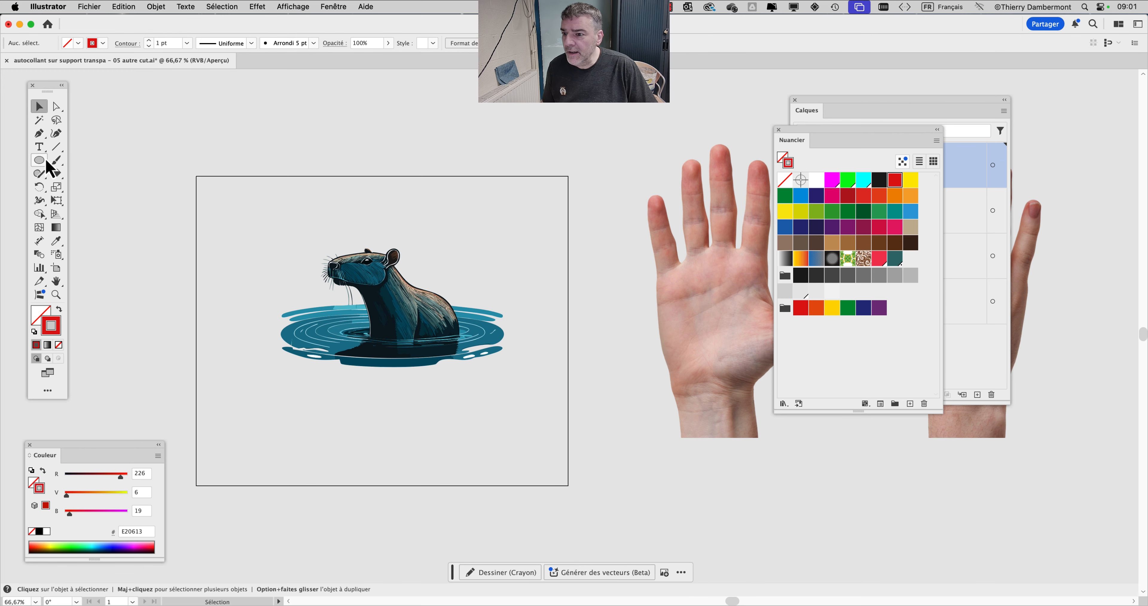
pyautogui.click(37, 161)
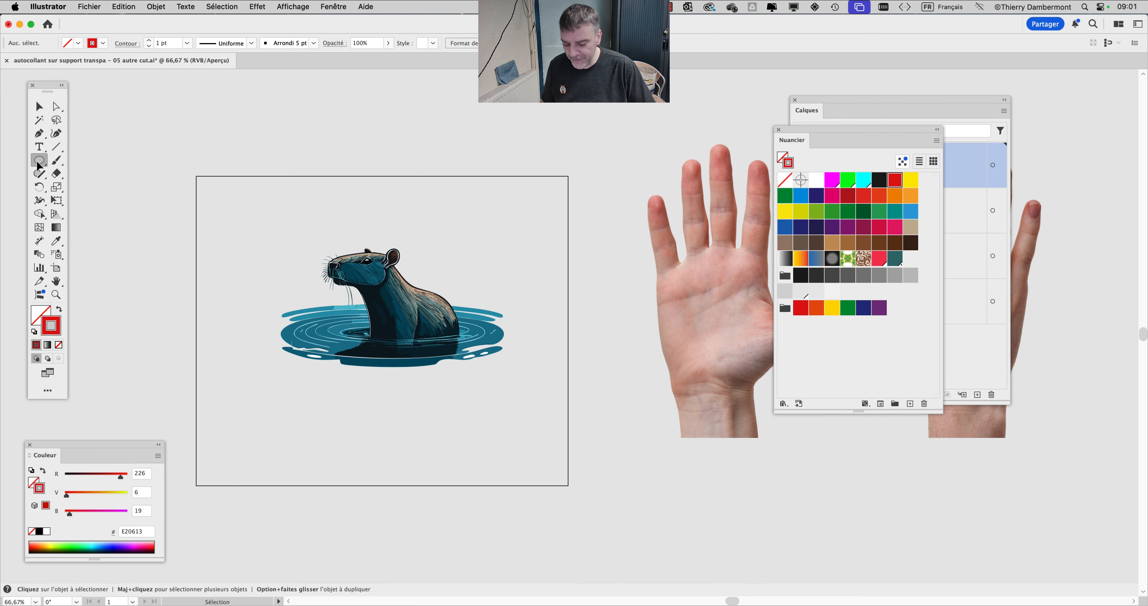
pyautogui.click(37, 164)
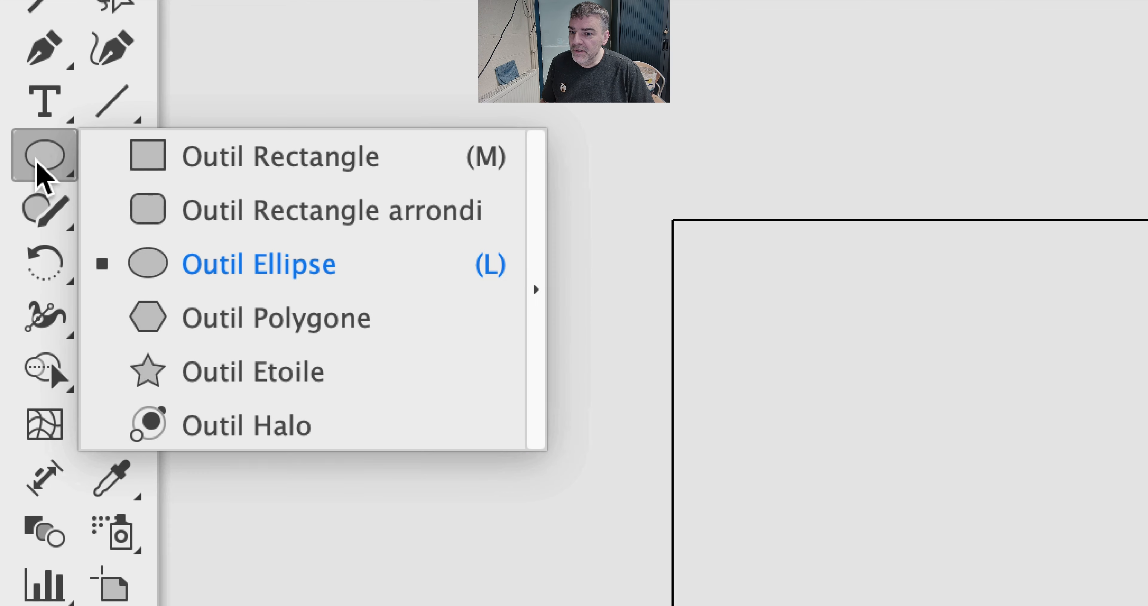
pyautogui.click(90, 209)
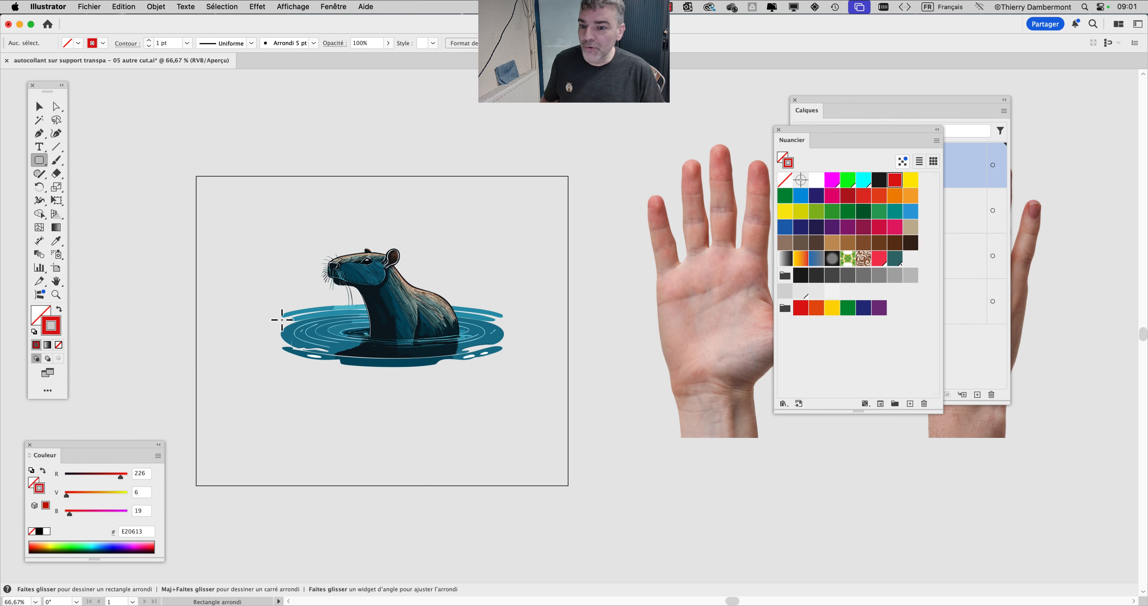
pyautogui.moveTo(242, 218); pyautogui.dragTo(535, 390)
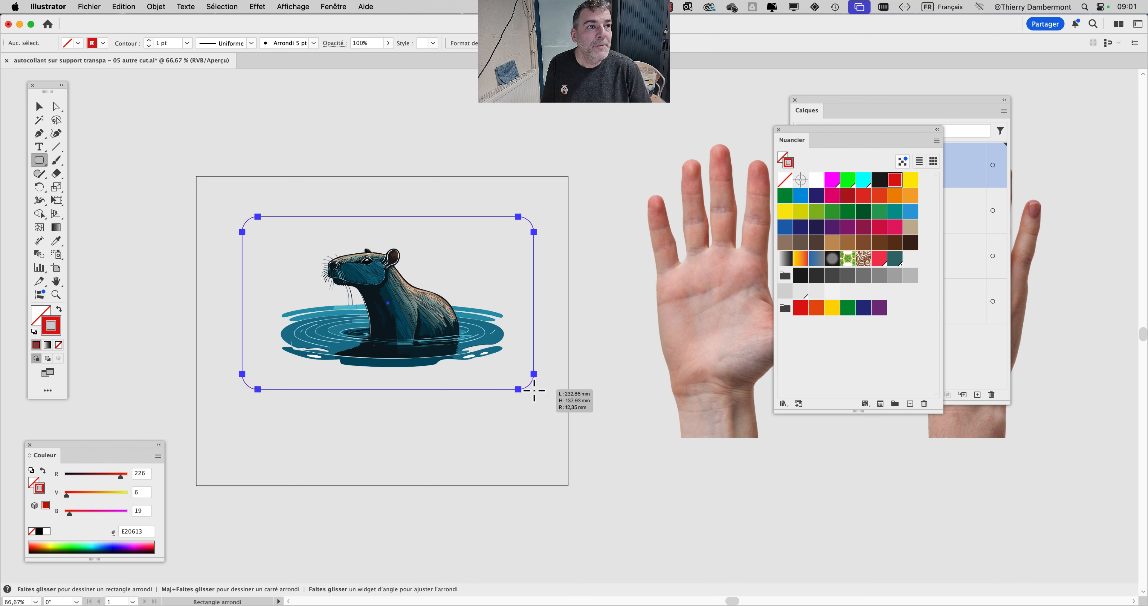
pyautogui.moveTo(535, 390); pyautogui.dragTo(534, 391)
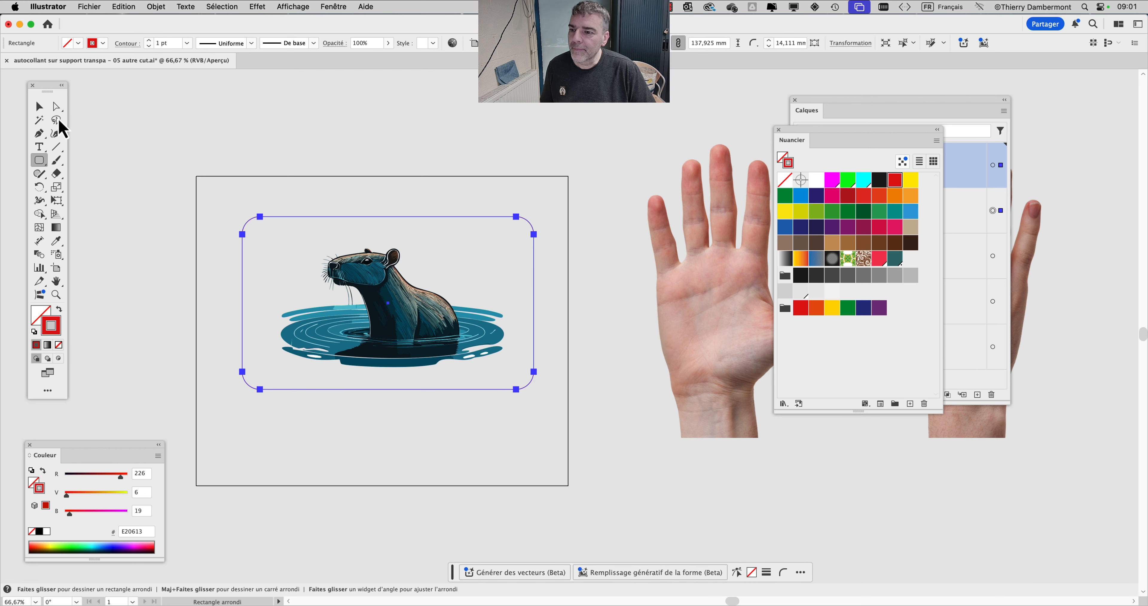
# Enlarge all four corner radii of the cut rectangle together to about 23 mm
pyautogui.click(61, 107)
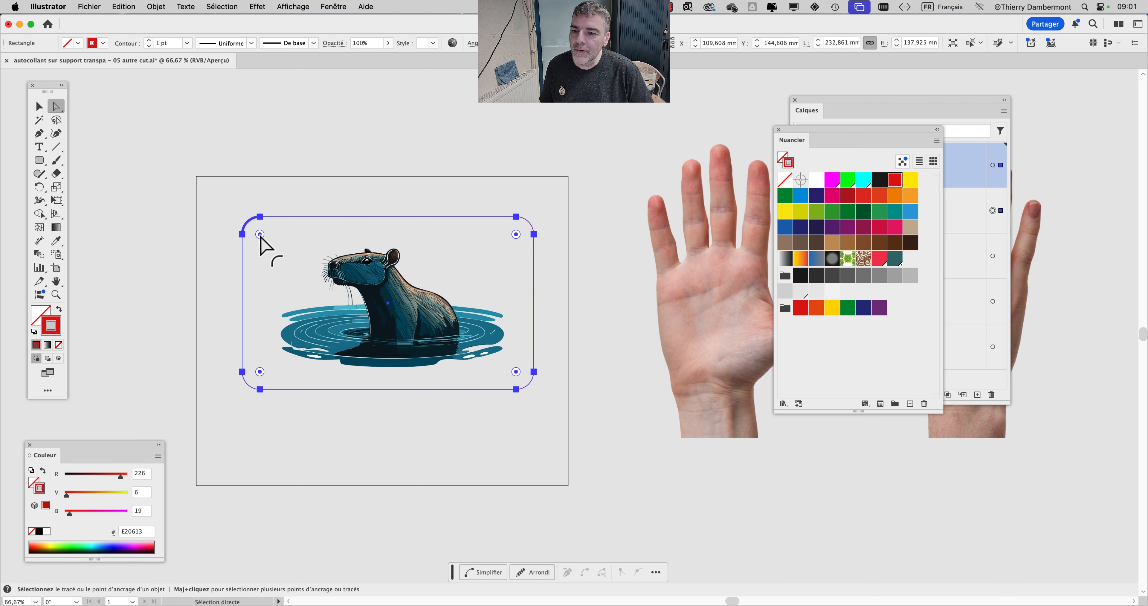
pyautogui.moveTo(260, 235)
pyautogui.mouseDown()
pyautogui.moveTo(287, 259)
pyautogui.moveTo(241, 228)
pyautogui.moveTo(280, 263)
pyautogui.moveTo(271, 248)
pyautogui.mouseUp()
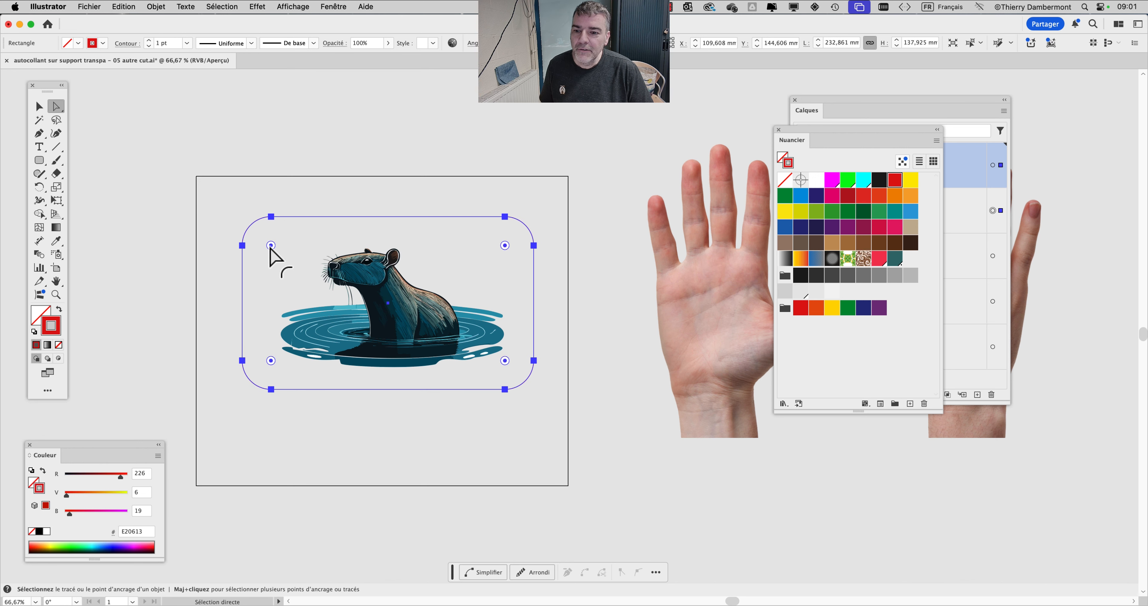
pyautogui.click(39, 106)
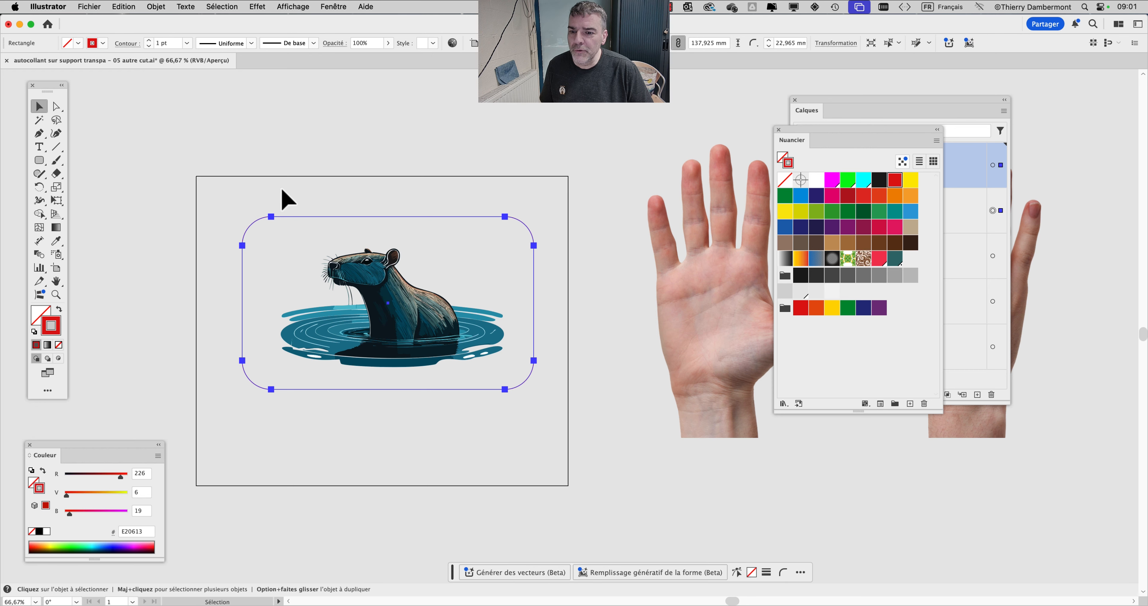
# Display the rectangle's transform properties, rearrange the floating Transform, Swatches and Layers panels beside the artwork, and collapse the cut layer
pyautogui.click(341, 6)
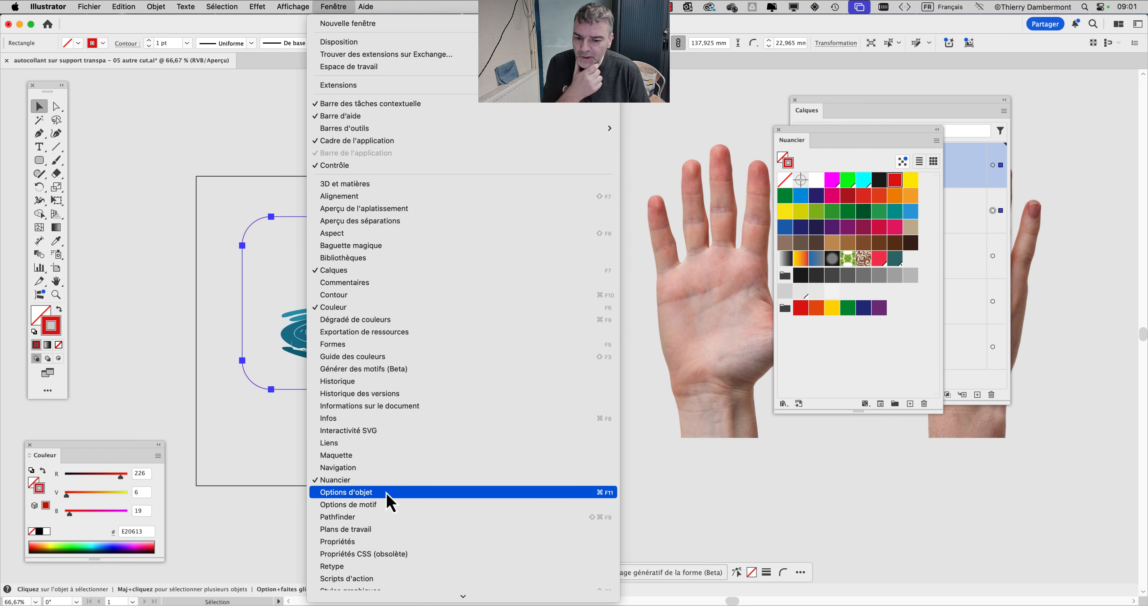
pyautogui.scroll(-5, 387, 494)
pyautogui.click(384, 471)
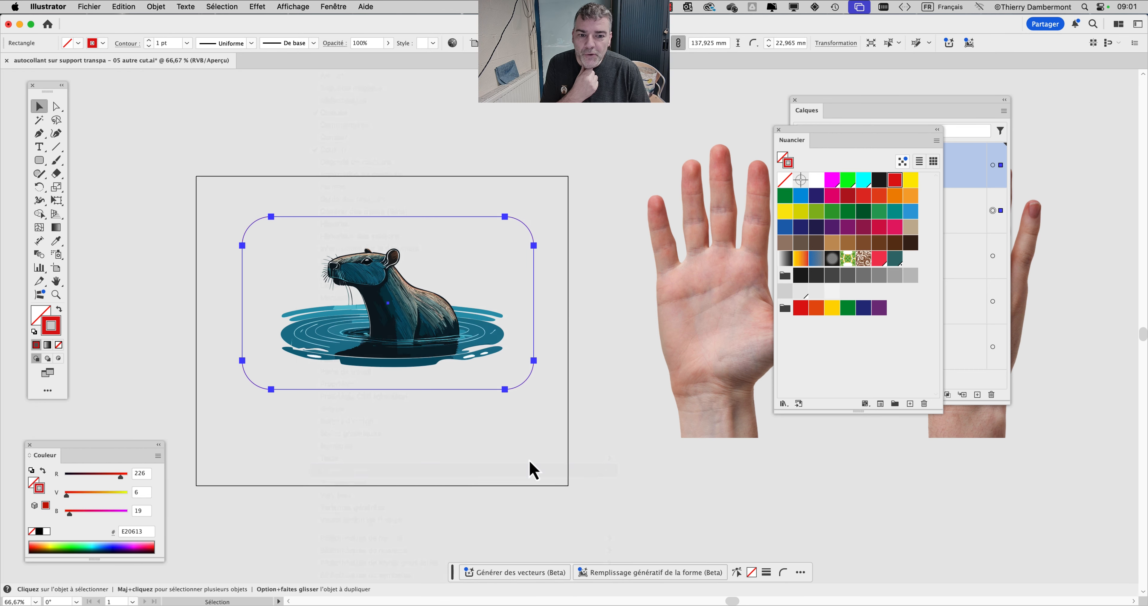
pyautogui.moveTo(888, 70); pyautogui.dragTo(610, 167)
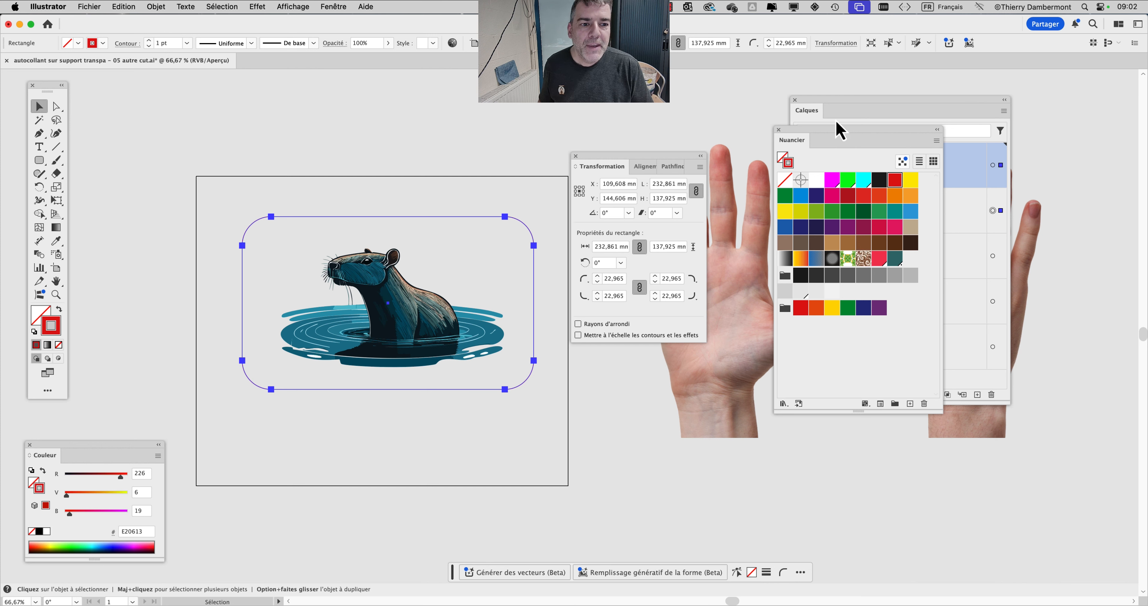
pyautogui.moveTo(668, 156); pyautogui.dragTo(690, 106)
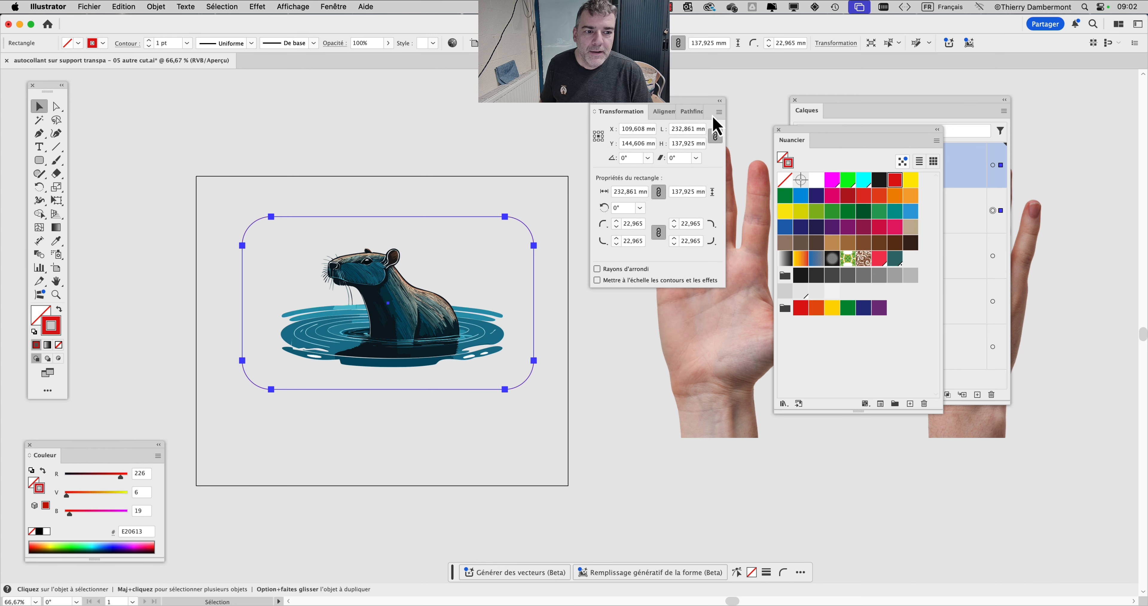
pyautogui.moveTo(834, 114); pyautogui.dragTo(1005, 118)
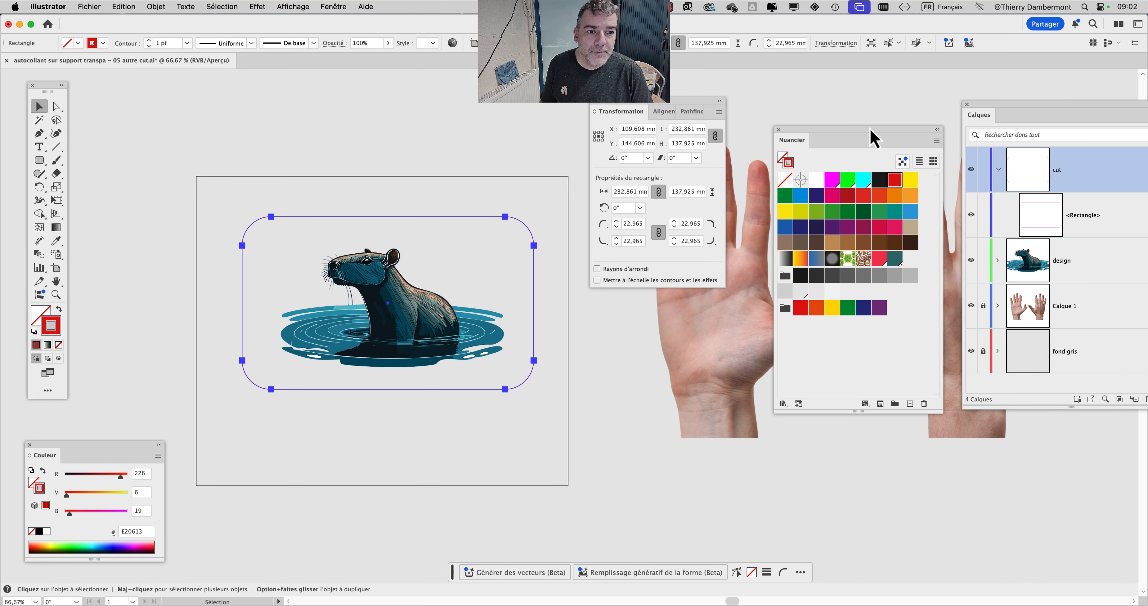
pyautogui.moveTo(871, 136); pyautogui.dragTo(851, 84)
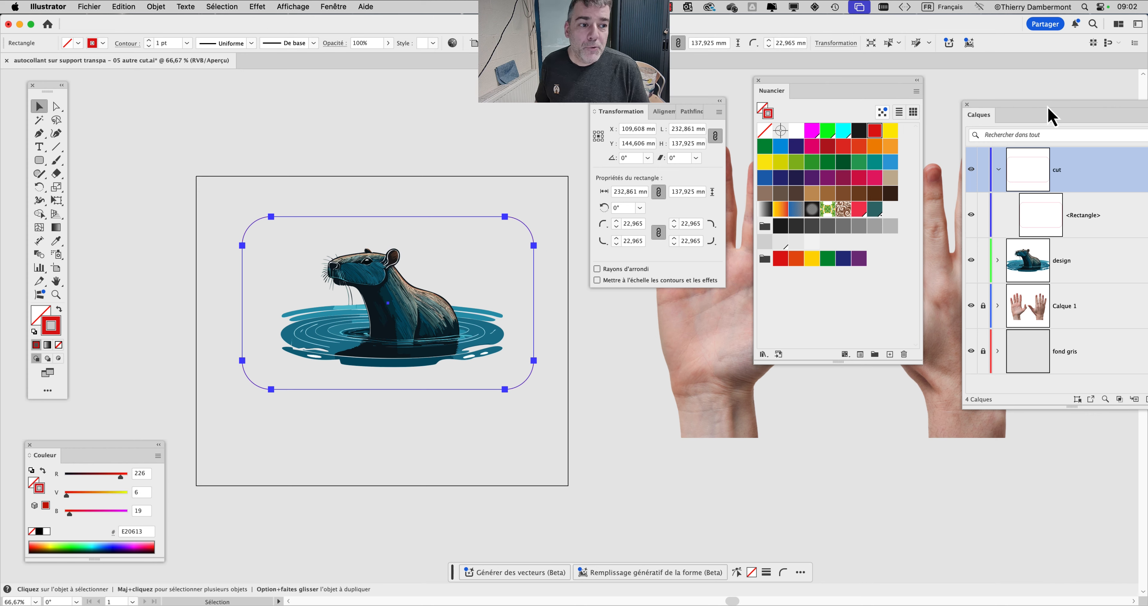
pyautogui.moveTo(977, 115); pyautogui.dragTo(905, 293)
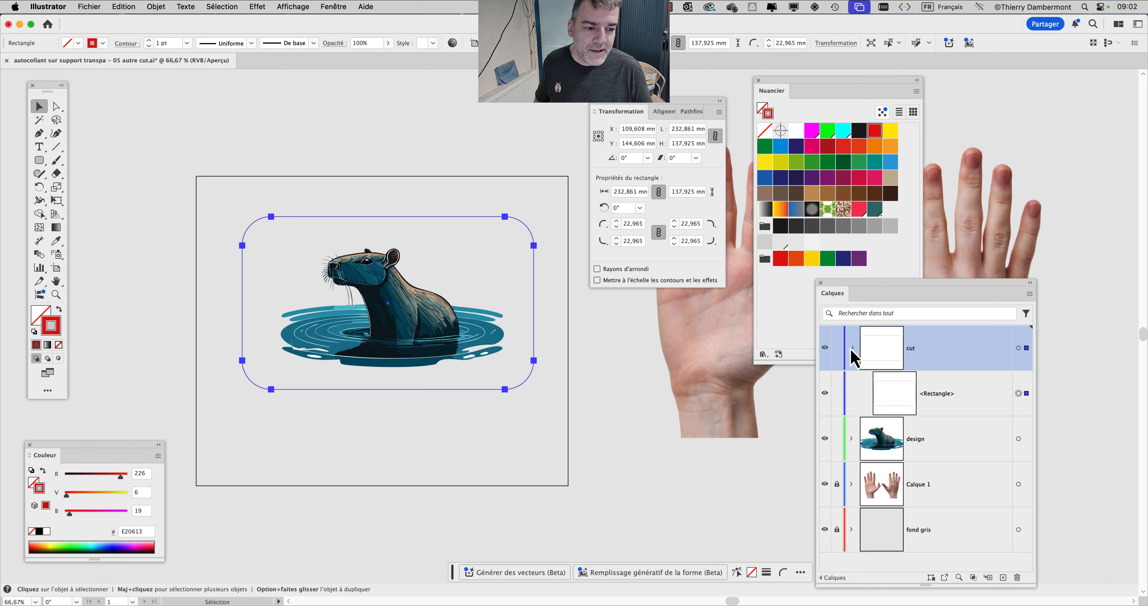
pyautogui.click(852, 349)
pyautogui.moveTo(850, 294); pyautogui.dragTo(909, 173)
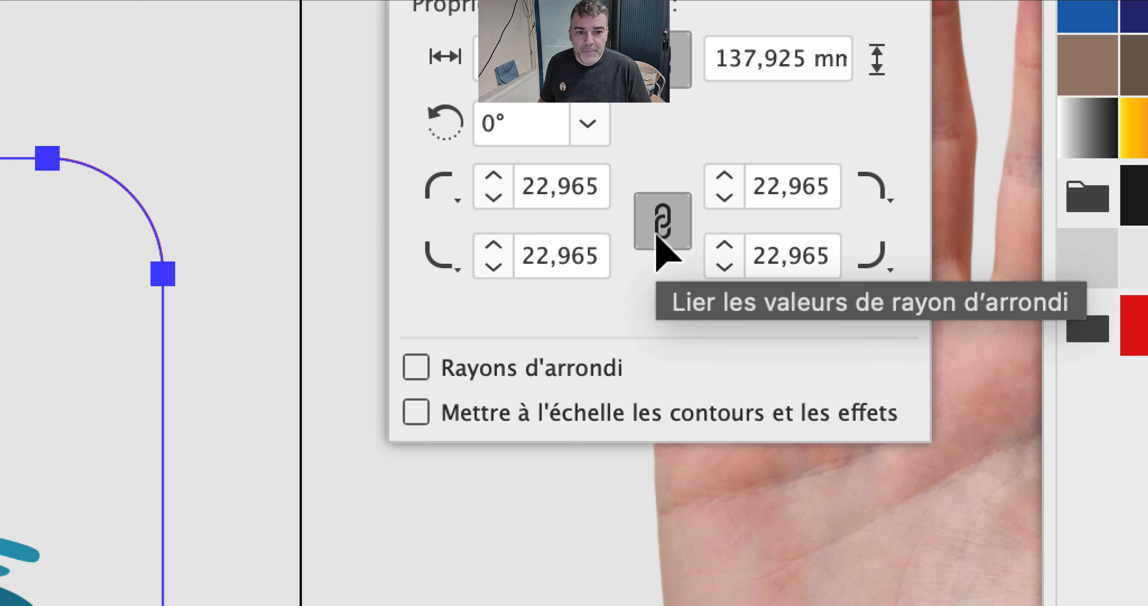
# Unlink the cut rectangle's corner radii, set the upper-left and lower-right corners to 0 mm, and deselect it
pyautogui.click(658, 233)
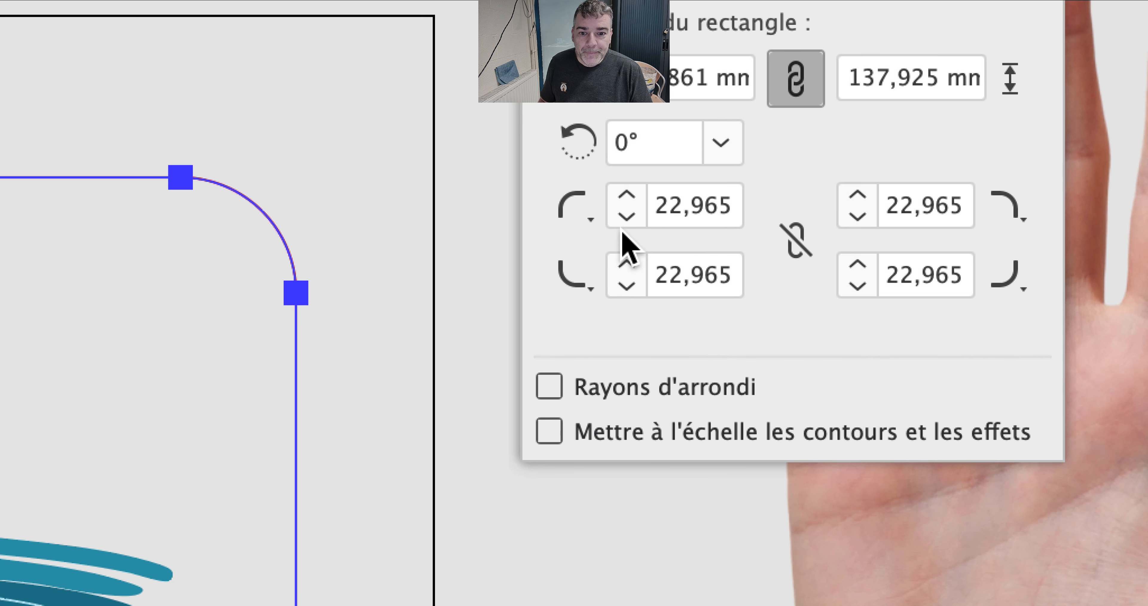
pyautogui.click(457, 200)
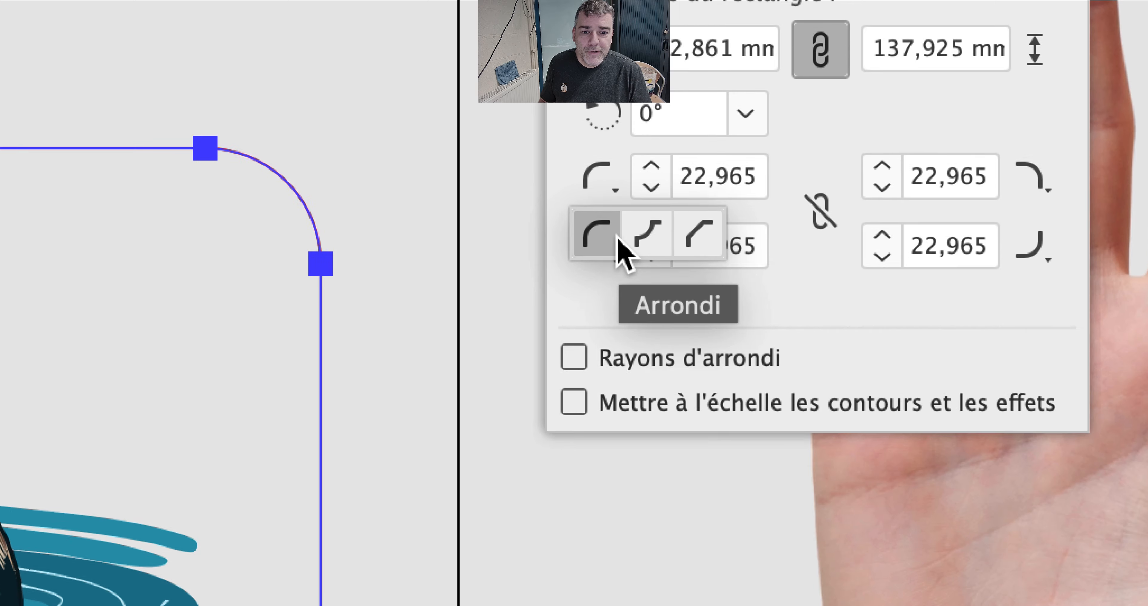
pyautogui.click(613, 218)
pyautogui.click(653, 232)
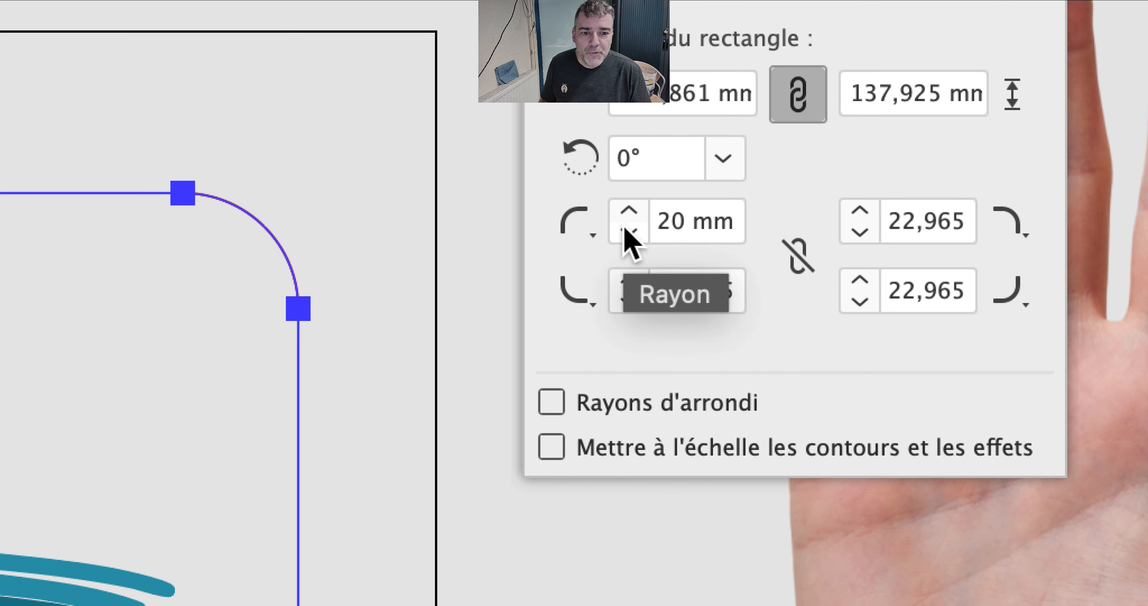
pyautogui.click(653, 232)
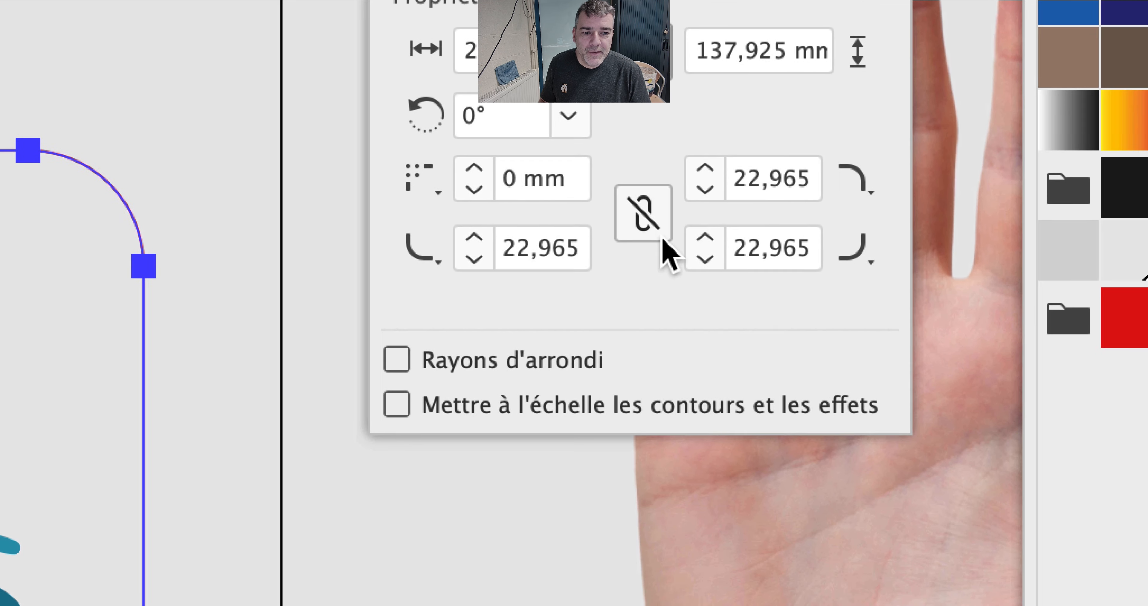
pyautogui.click(860, 301)
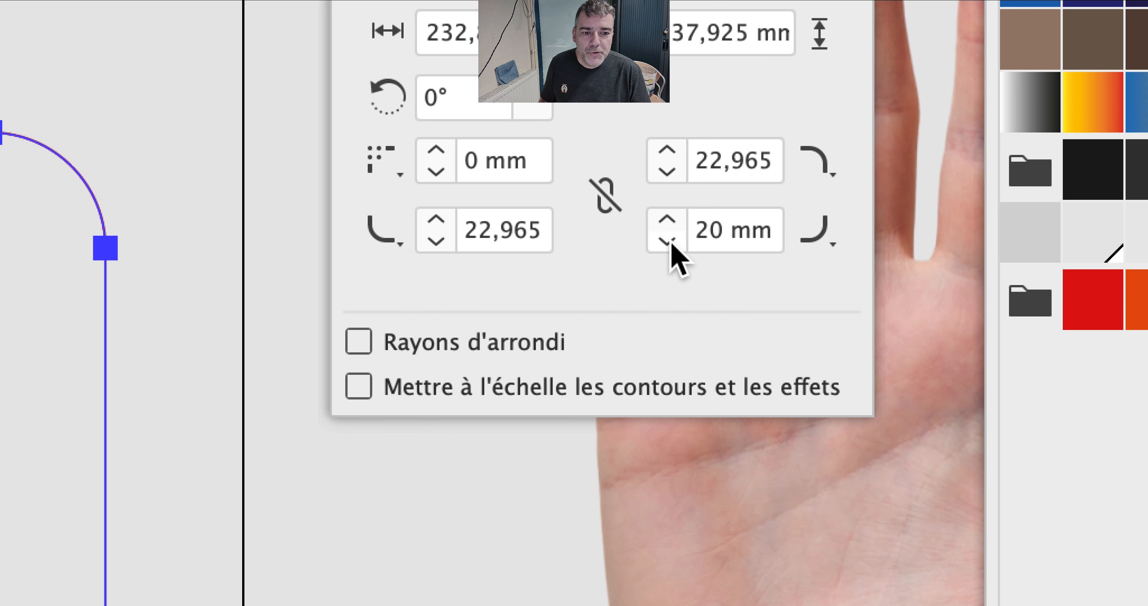
pyautogui.click(860, 301)
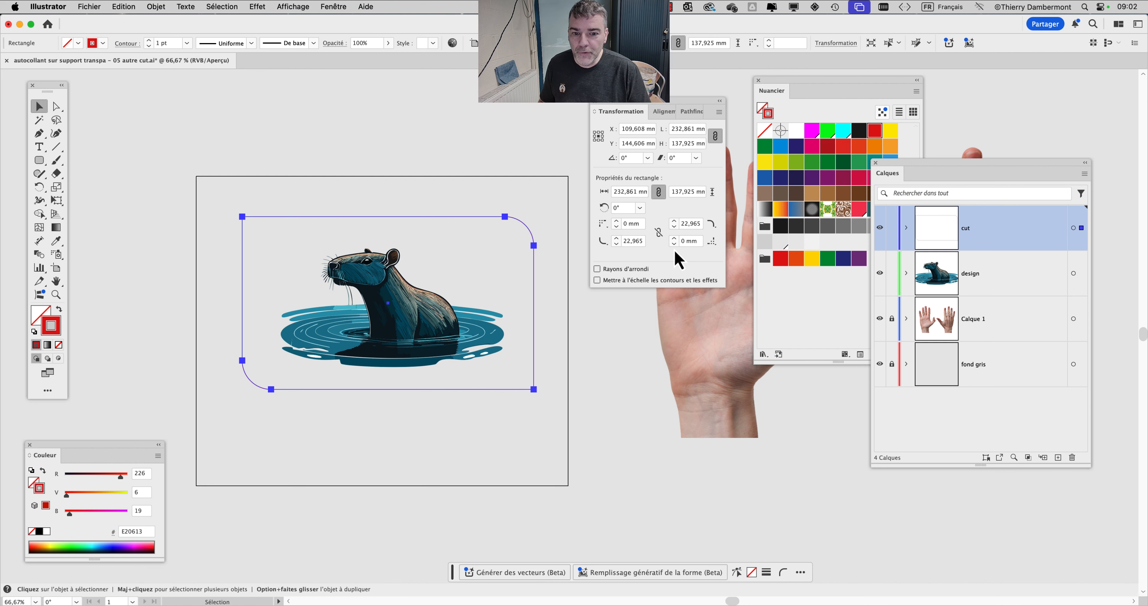
pyautogui.click(563, 339)
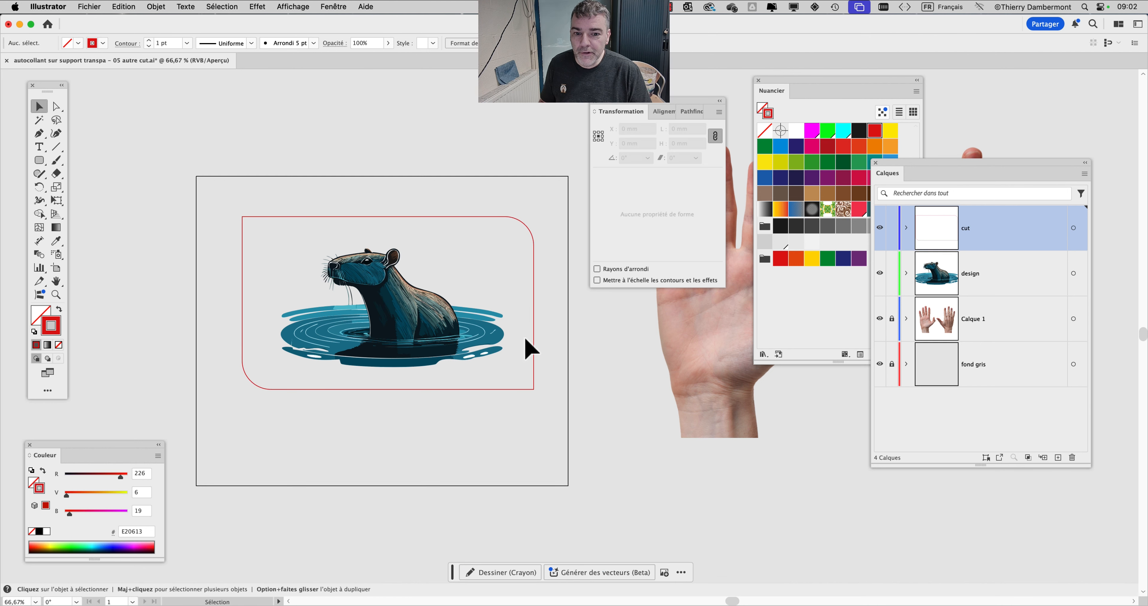
# Examine the cut contour's live corner handles and its individual radius values, leaving the contour selected
pyautogui.click(439, 217)
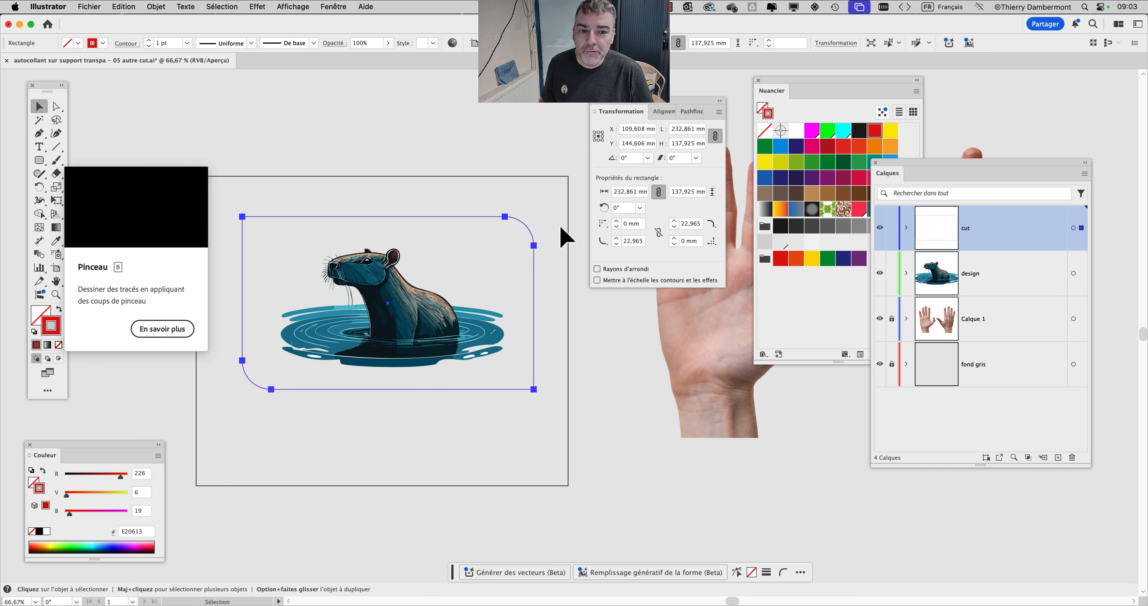
pyautogui.click(55, 107)
pyautogui.moveTo(257, 240); pyautogui.dragTo(223, 229)
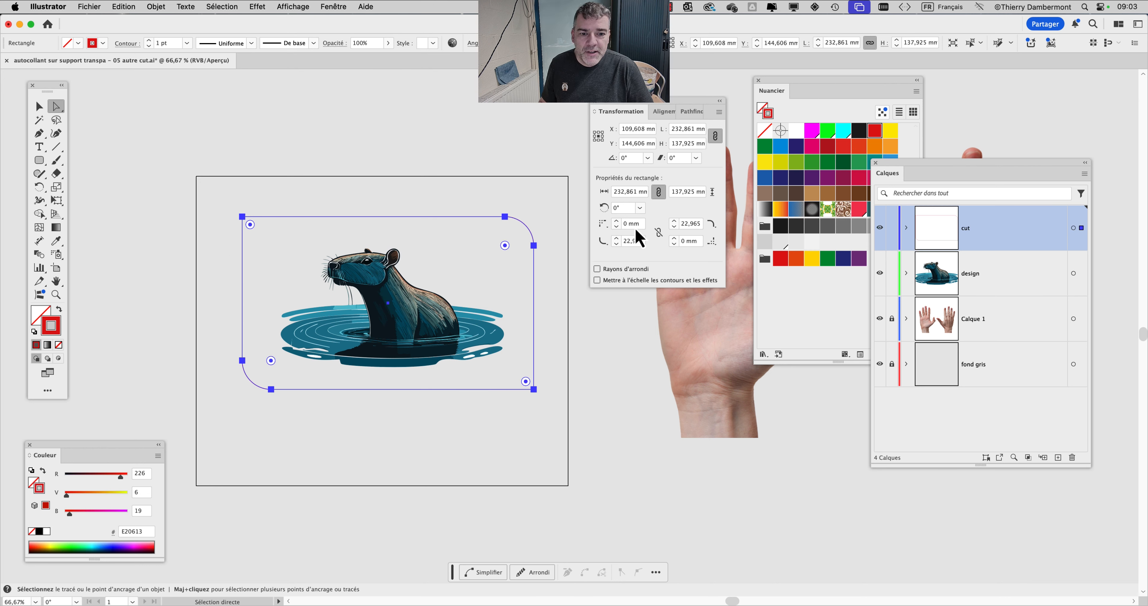
pyautogui.press('super')
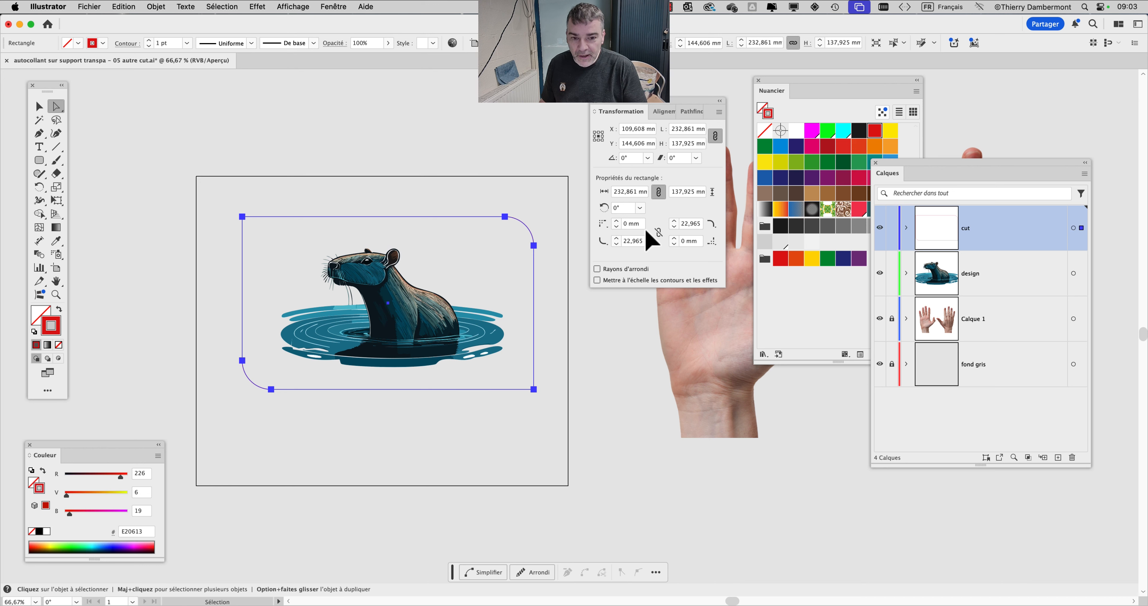
pyautogui.click(294, 179)
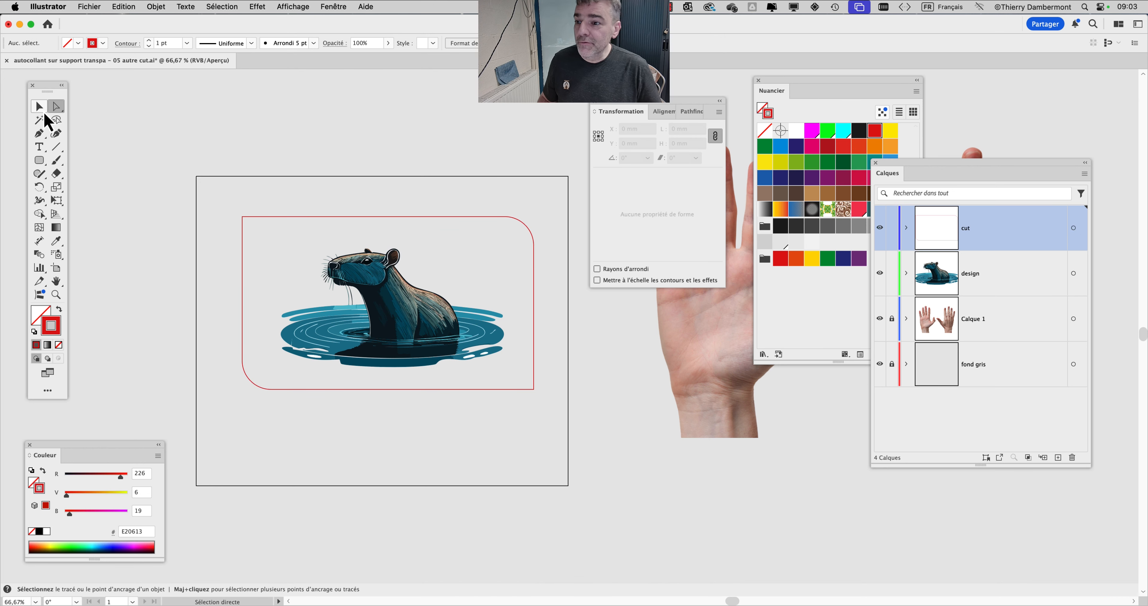
pyautogui.click(44, 111)
pyautogui.moveTo(636, 105)
pyautogui.mouseDown()
pyautogui.moveTo(568, 109)
pyautogui.moveTo(559, 123)
pyautogui.moveTo(646, 107)
pyautogui.mouseUp()
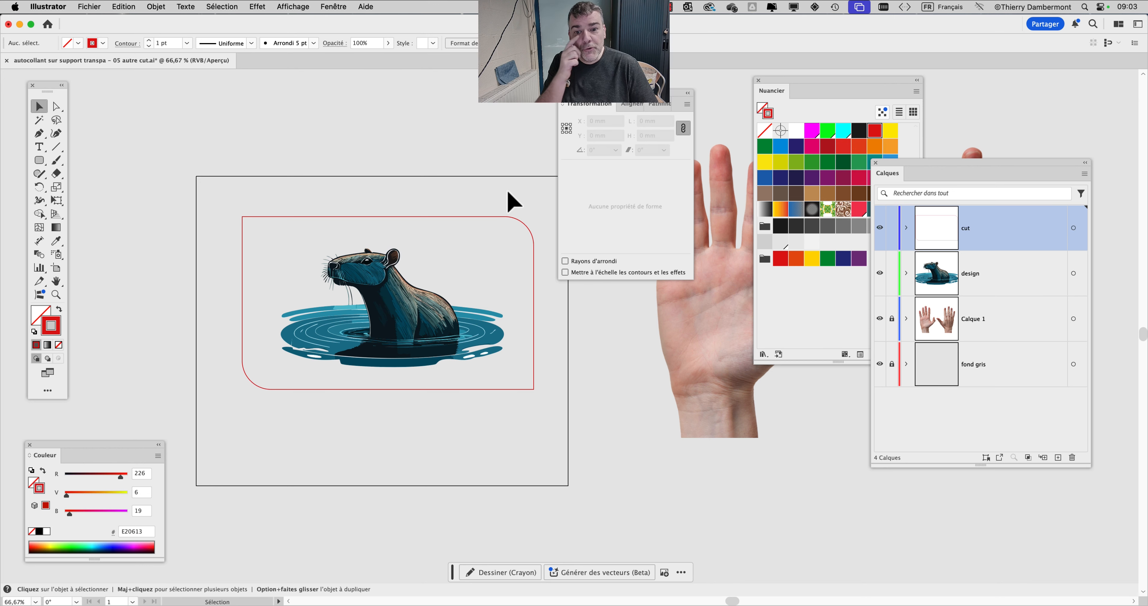
pyautogui.click(505, 228)
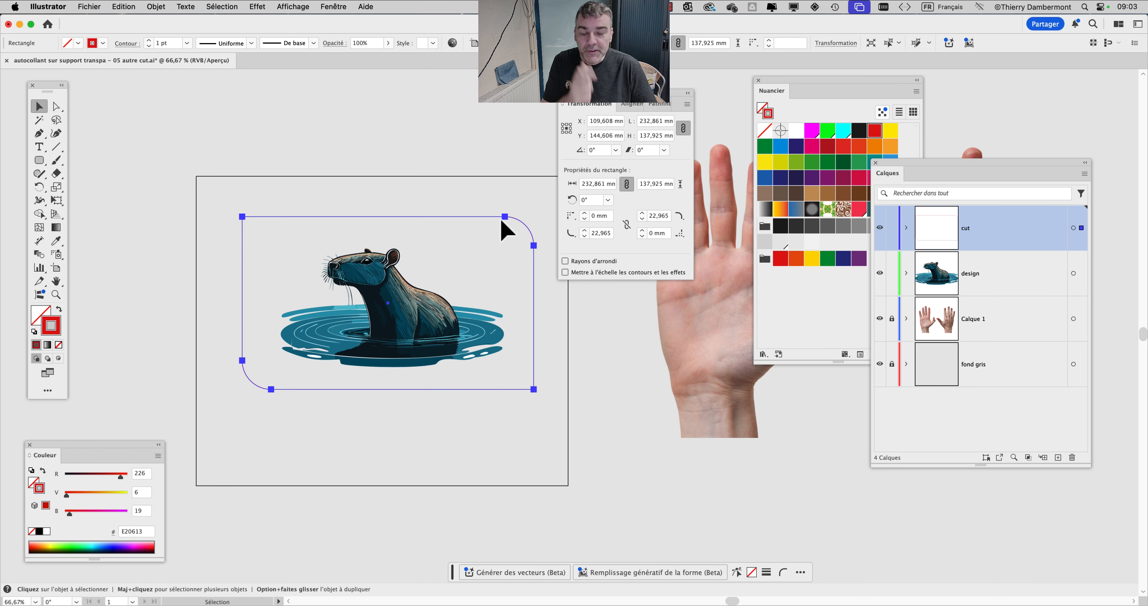
pyautogui.click(89, 6)
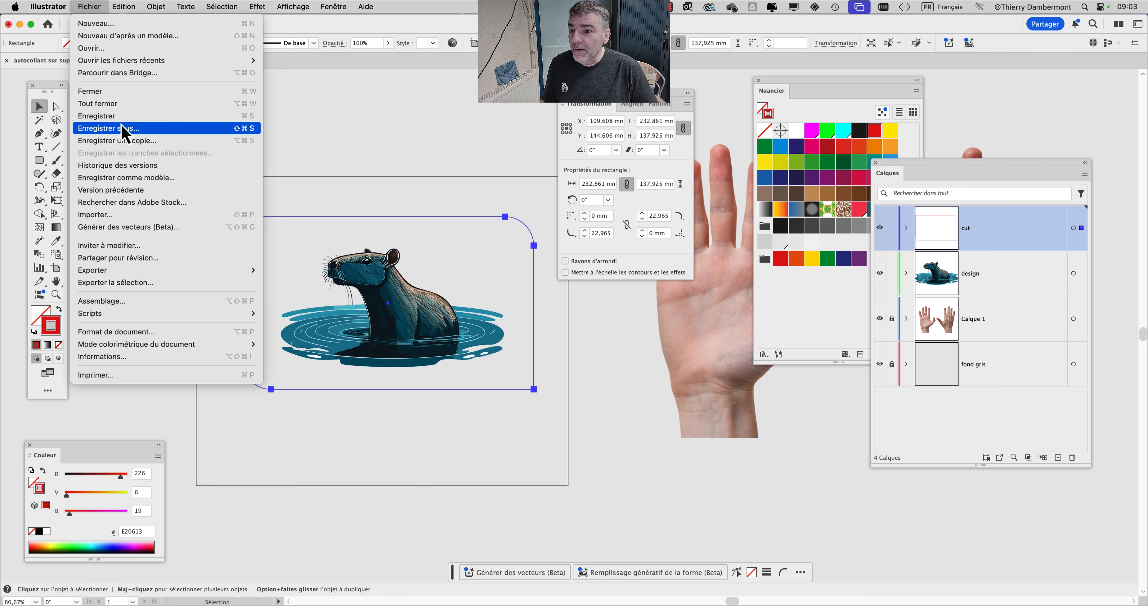
pyautogui.click(127, 128)
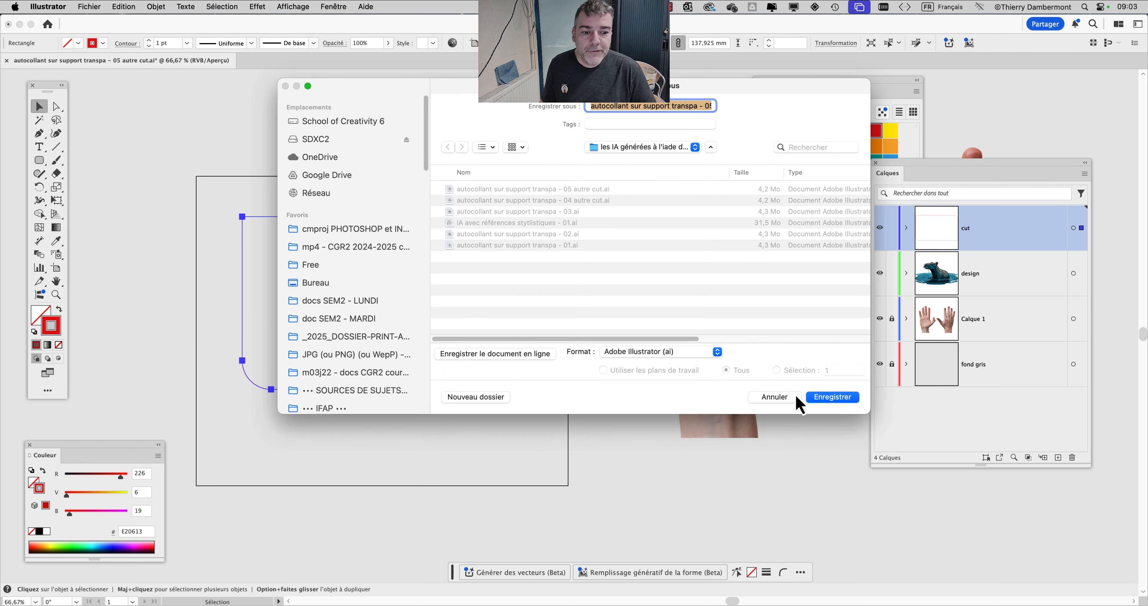
pyautogui.click(796, 397)
# Save the current file and delete the rounded cut rectangle around the capybara
pyautogui.click(90, 6)
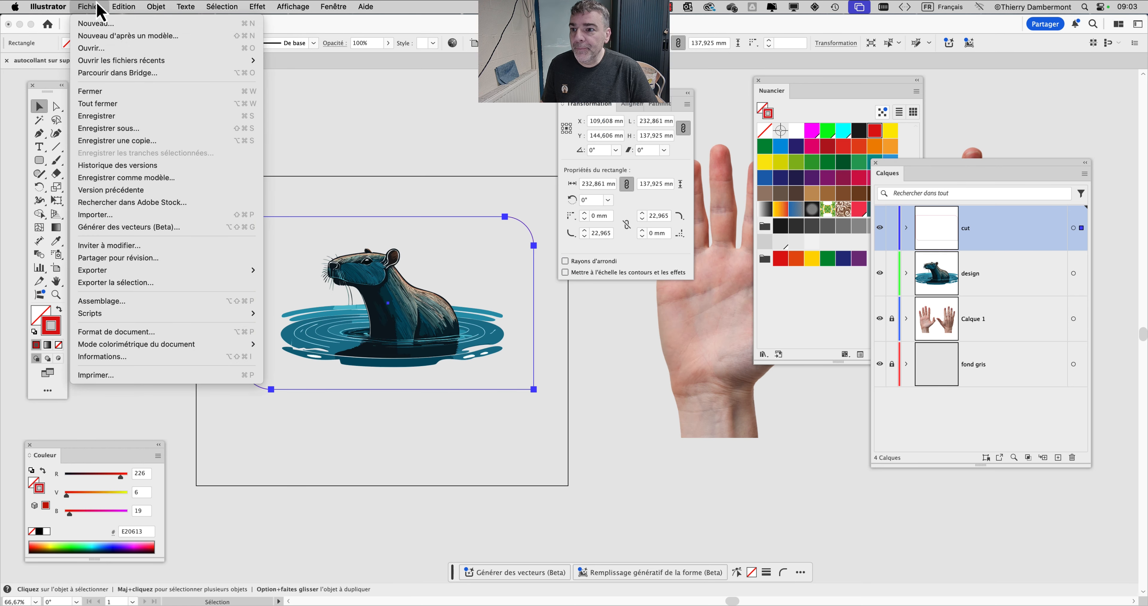
pyautogui.click(130, 116)
pyautogui.click(425, 220)
pyautogui.click(423, 217)
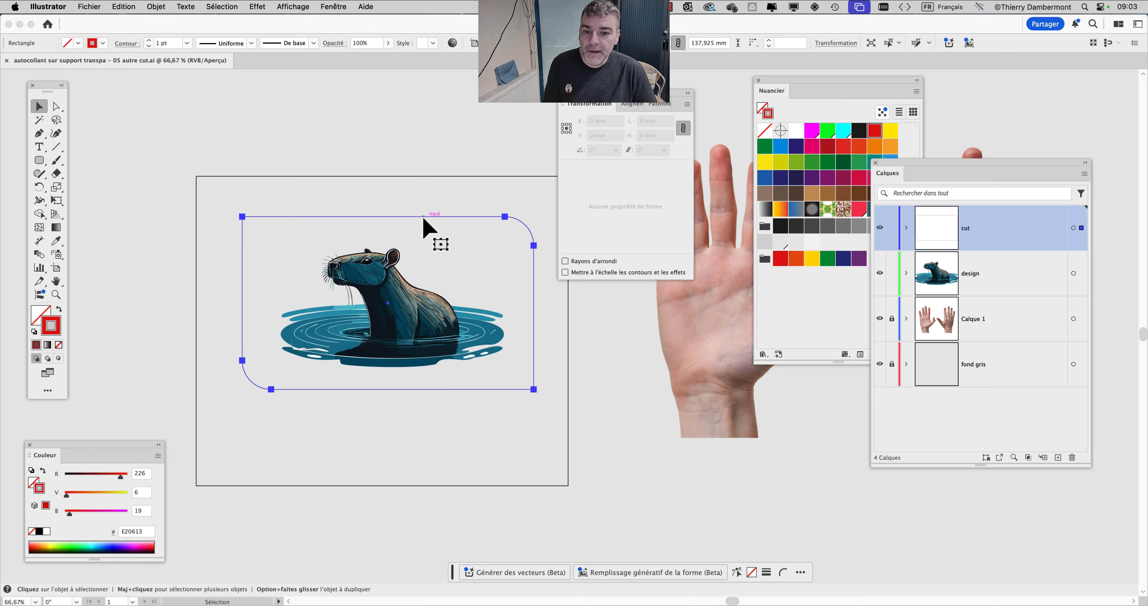
pyautogui.press('Delete')
# Move the Transform panel clear of the artwork and draw two five-pointed stars above the capybara, the first about 21 mm wide
pyautogui.moveTo(587, 104); pyautogui.dragTo(656, 103)
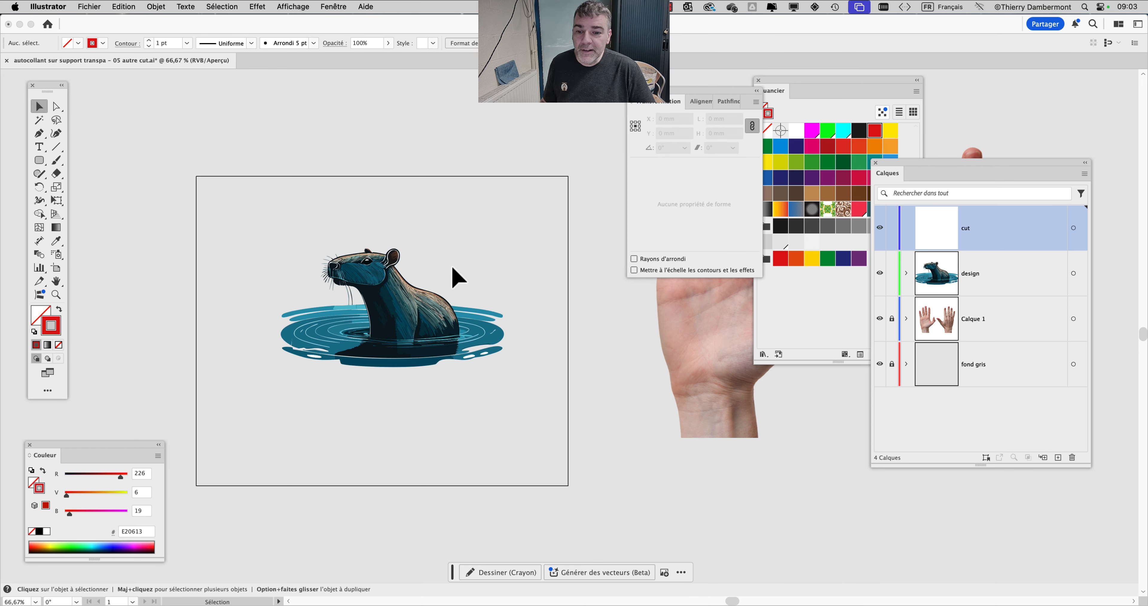
pyautogui.scroll(2, 358, 231)
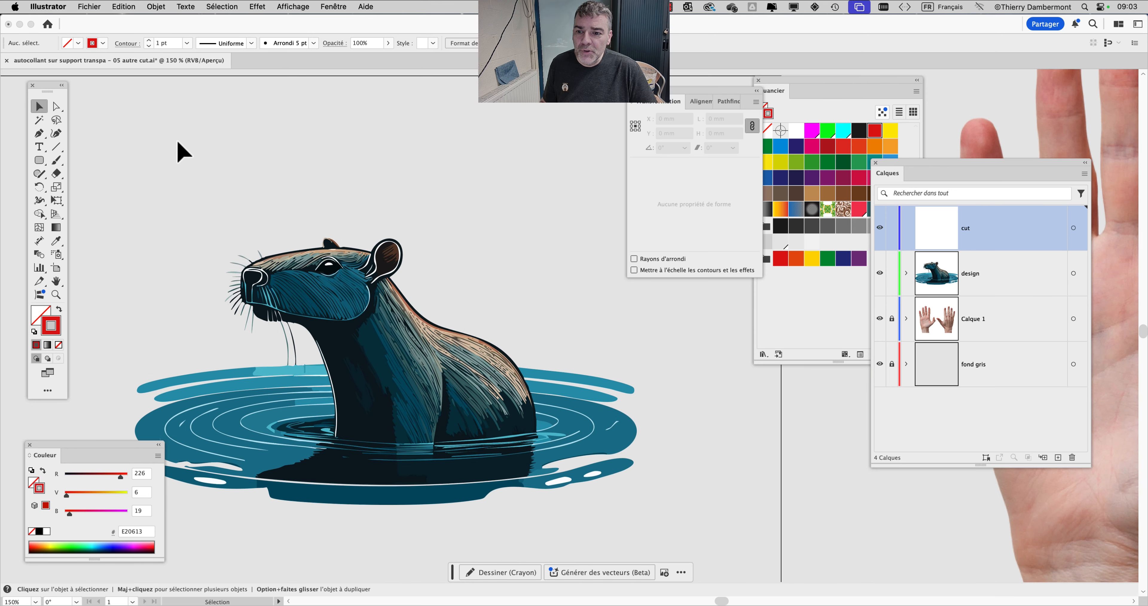
pyautogui.moveTo(42, 172); pyautogui.dragTo(96, 219)
pyautogui.moveTo(232, 166); pyautogui.dragTo(257, 180)
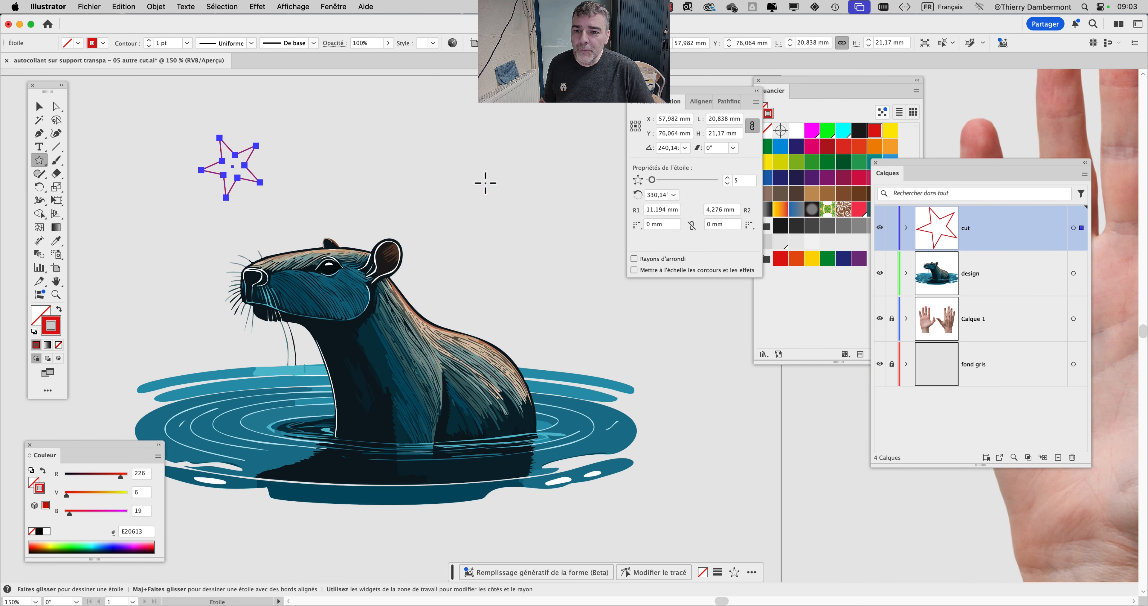
pyautogui.moveTo(491, 186); pyautogui.dragTo(504, 210)
# Select both stars and swap their fill and stroke so they are solid red without an outline, leaving nothing selected
pyautogui.click(39, 107)
pyautogui.moveTo(157, 129); pyautogui.dragTo(540, 213)
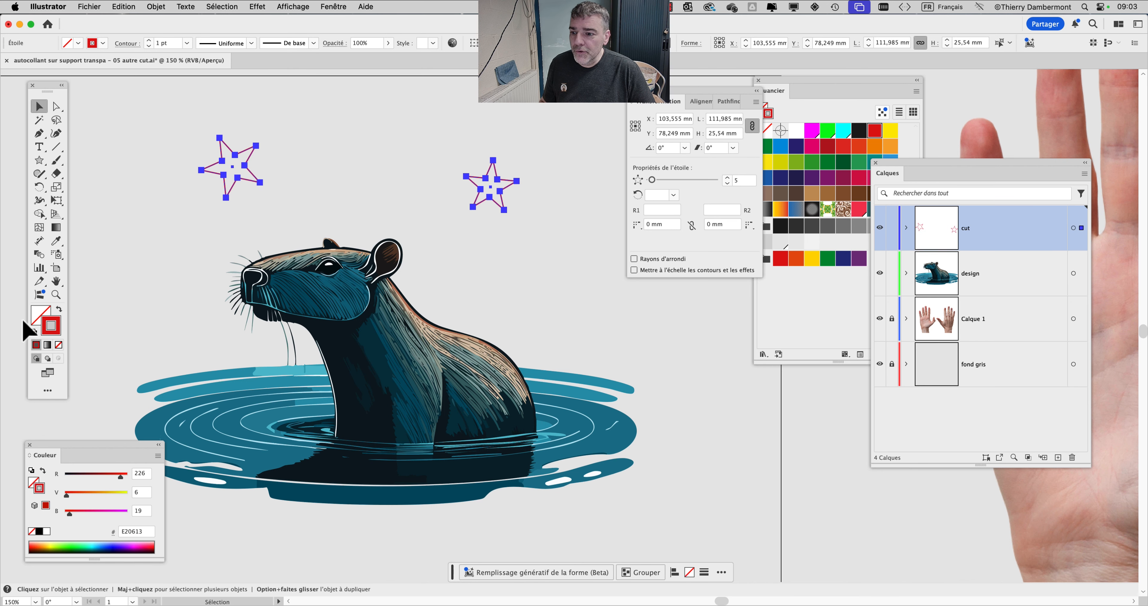
pyautogui.click(61, 309)
pyautogui.click(109, 292)
# Add the text "Be Cappy" below the capybara's water ripples
pyautogui.keyDown('alt'); pyautogui.keyDown('super'); pyautogui.click(289, 306); pyautogui.keyUp('super'); pyautogui.keyUp('alt')
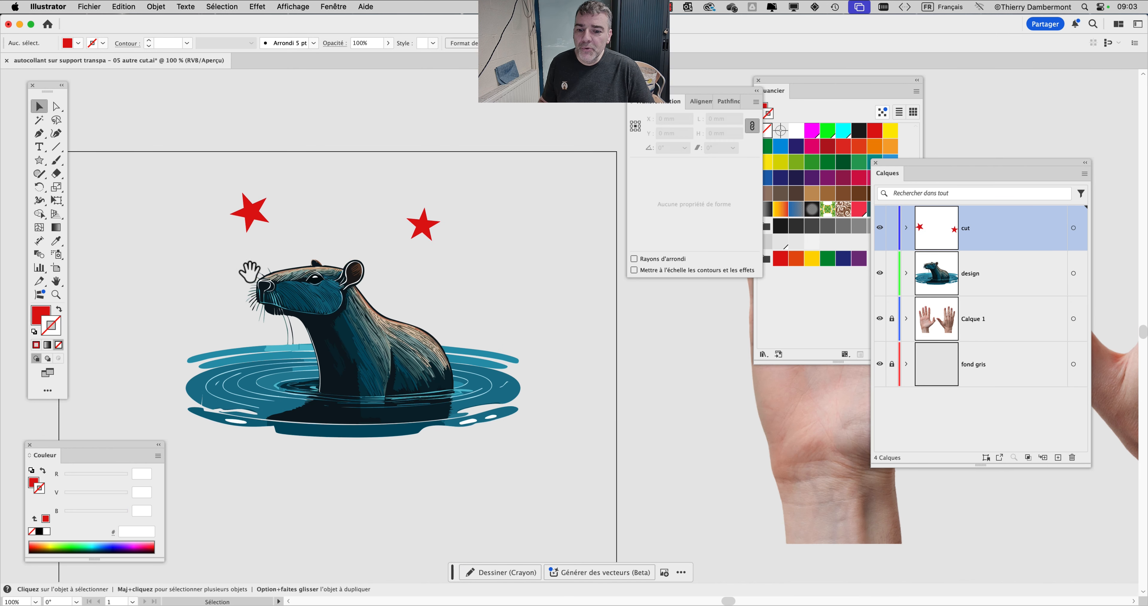
pyautogui.moveTo(250, 271); pyautogui.dragTo(256, 190)
pyautogui.press('t')
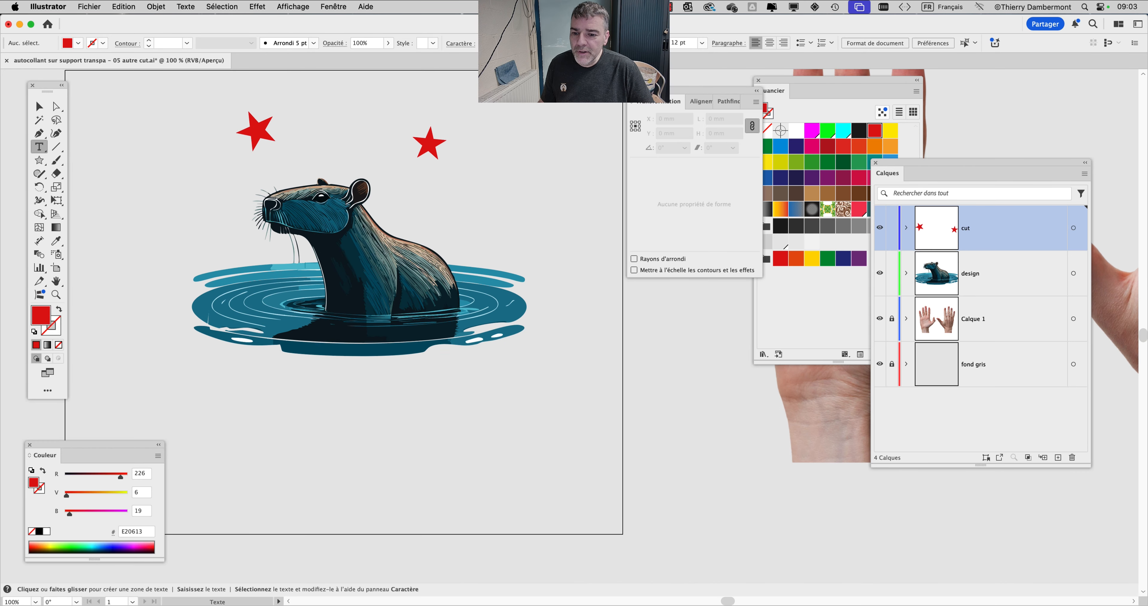
pyautogui.click(274, 398)
pyautogui.write('Be Cappy')
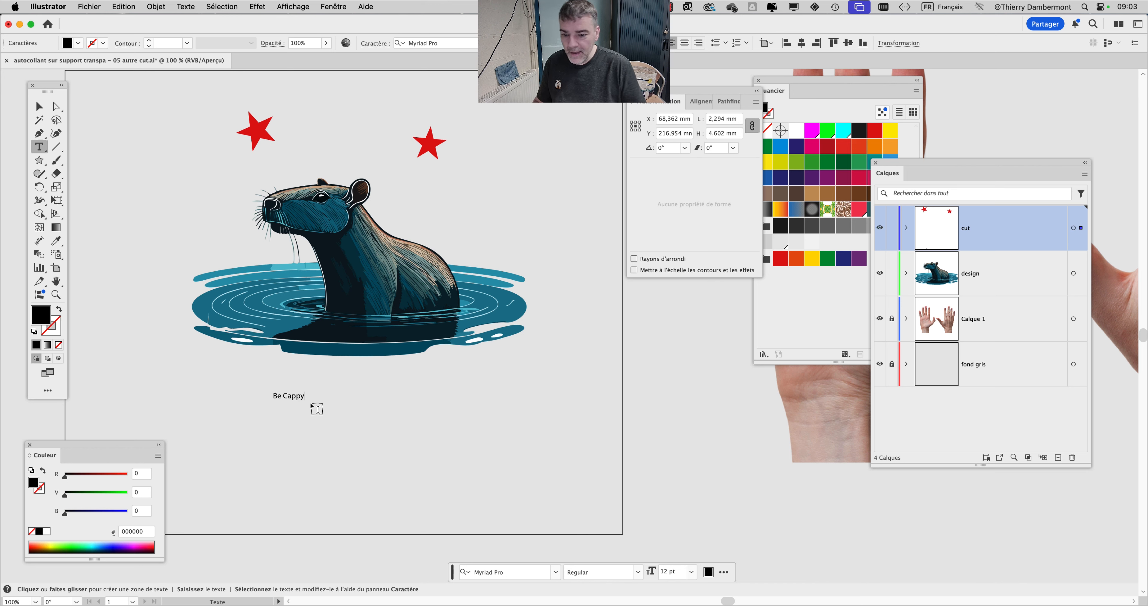
# Enlarge the "Be Cappy" text proportionally to about 157 mm wide and move it up to overlap the lower edge of the water
pyautogui.click(39, 106)
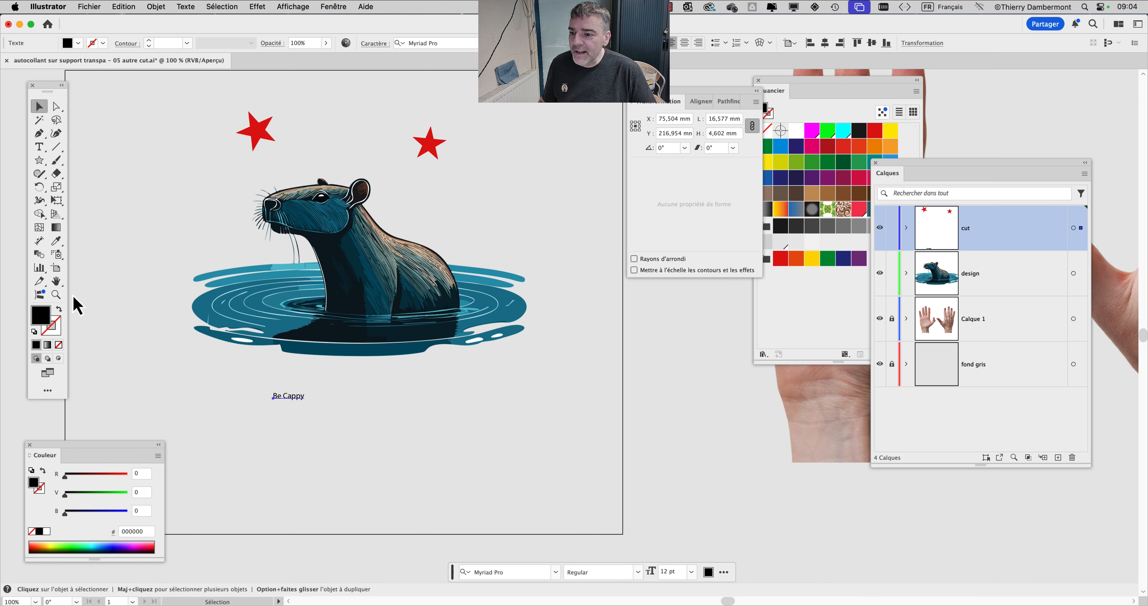
pyautogui.click(56, 200)
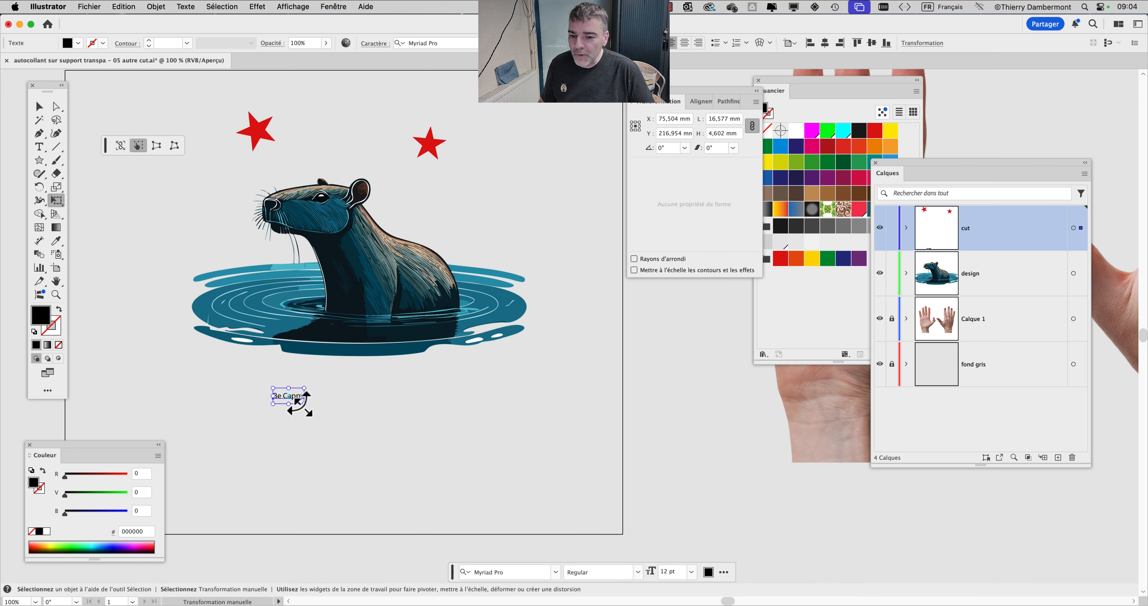
pyautogui.moveTo(303, 404); pyautogui.dragTo(586, 500)
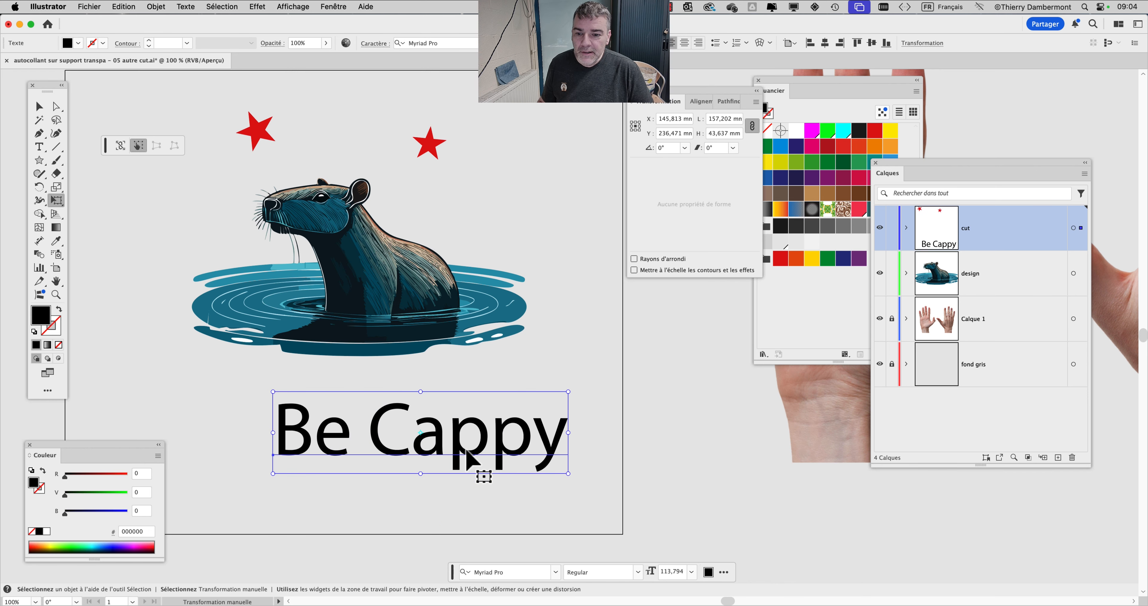
pyautogui.moveTo(472, 455); pyautogui.dragTo(426, 374)
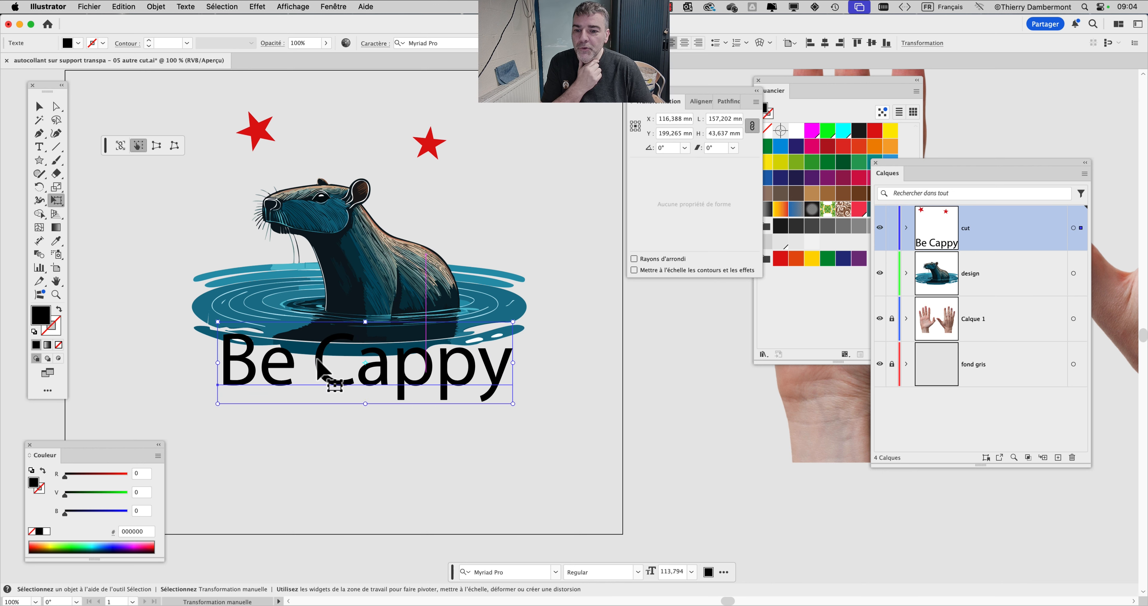
# Set the text's character fill to None and add a separate fill and stroke to the text object in its appearance
pyautogui.click(58, 346)
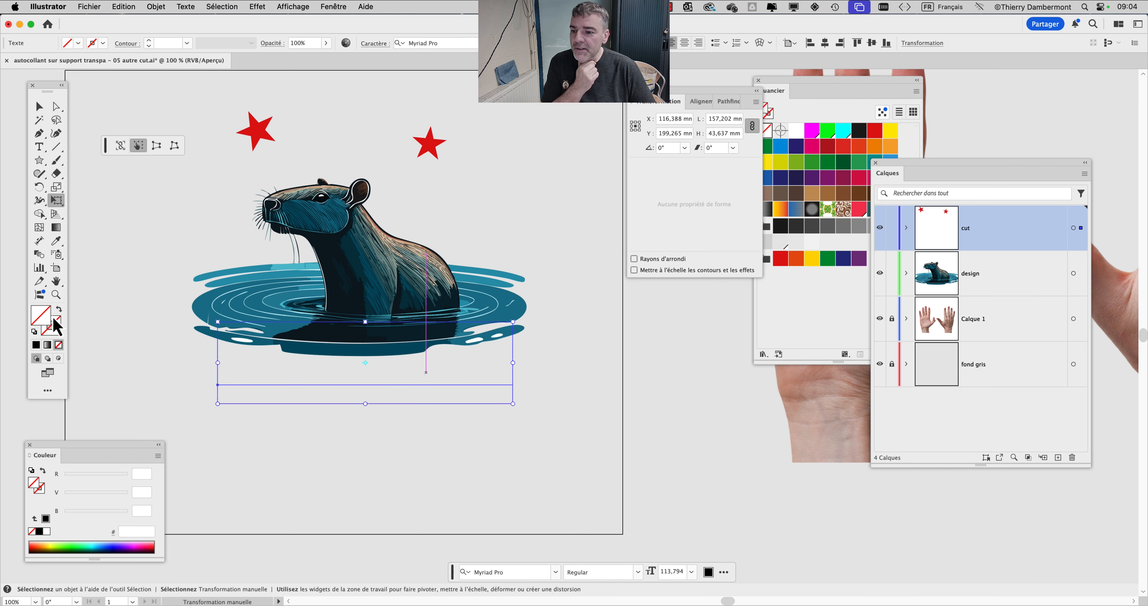
pyautogui.click(334, 7)
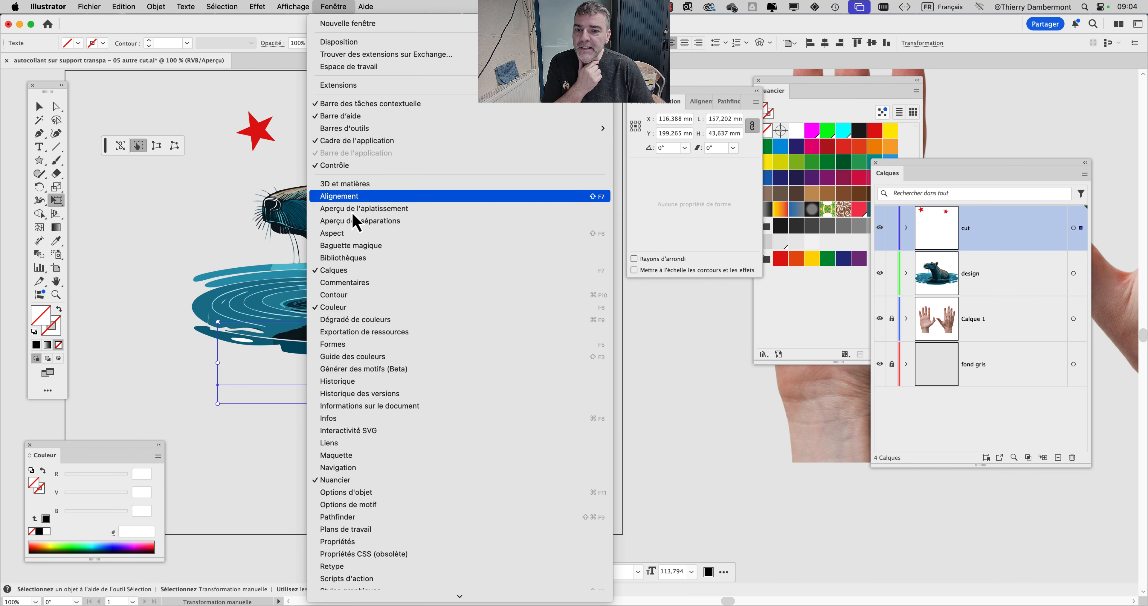
pyautogui.click(815, 201)
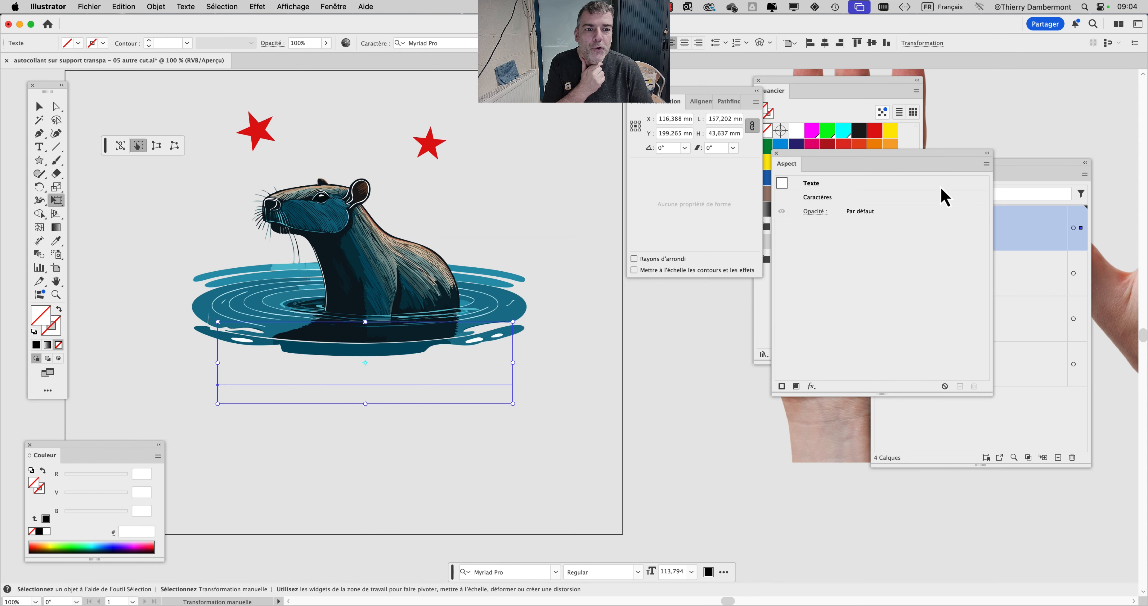
pyautogui.click(985, 164)
pyautogui.click(949, 171)
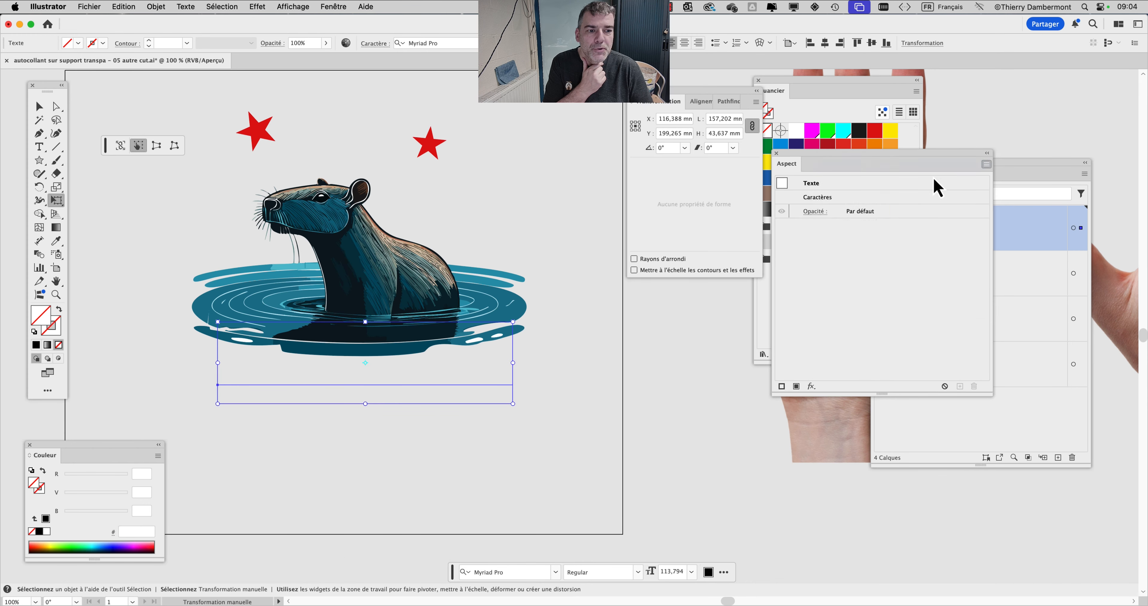
pyautogui.click(875, 200)
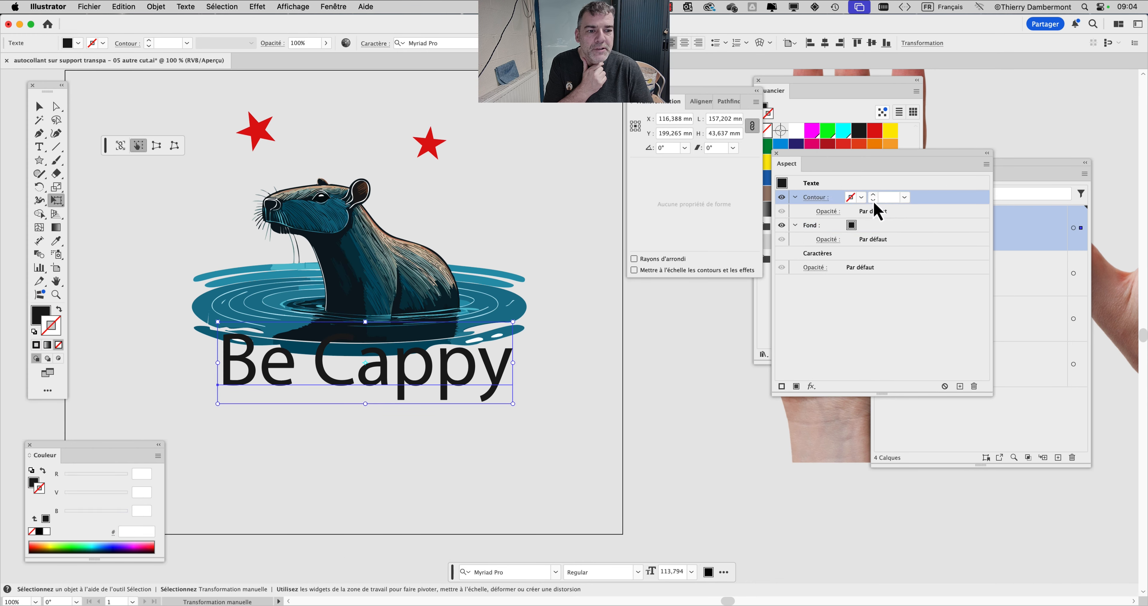
# Position the Appearance panel clear of the swatches and set the text's stroke colour to white
pyautogui.click(862, 197)
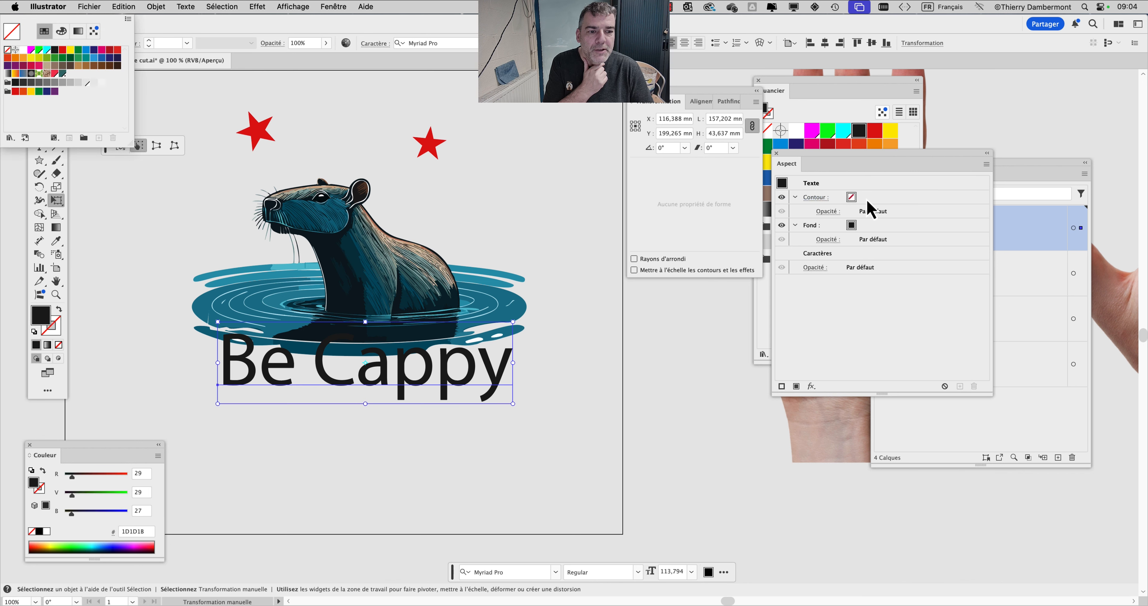
pyautogui.press('Escape')
pyautogui.moveTo(856, 161); pyautogui.dragTo(700, 327)
pyautogui.click(793, 135)
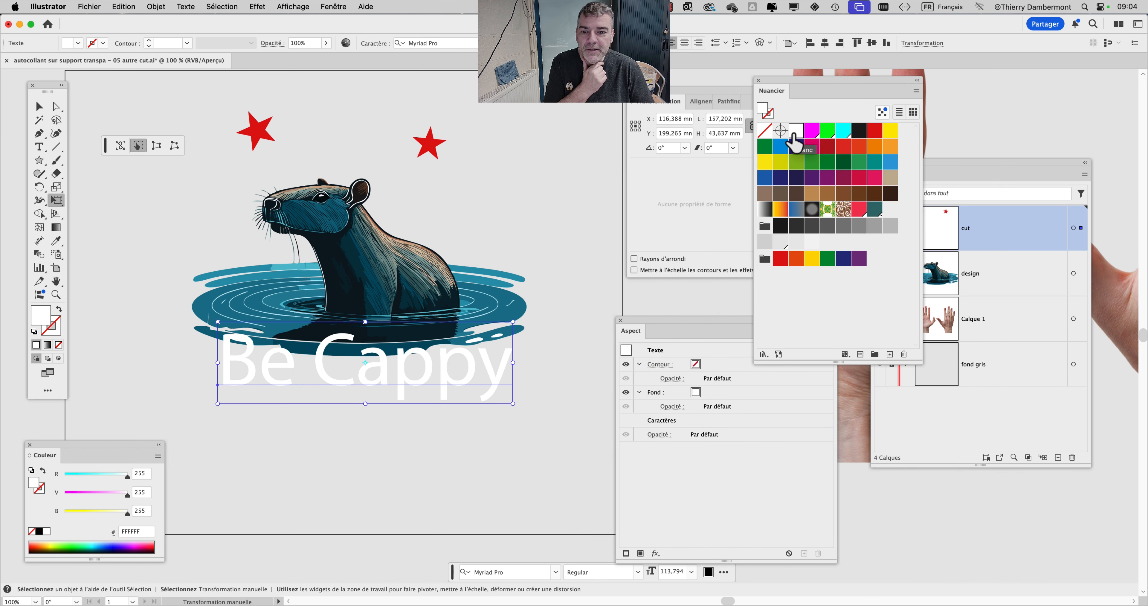
pyautogui.press('super+z')
pyautogui.click(721, 365)
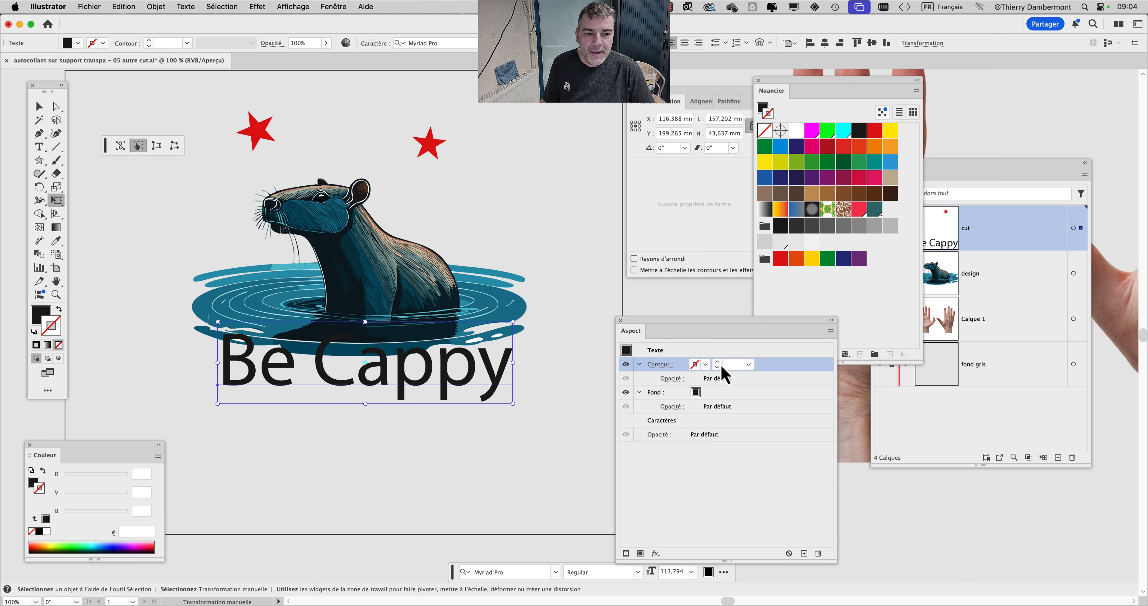
pyautogui.click(796, 131)
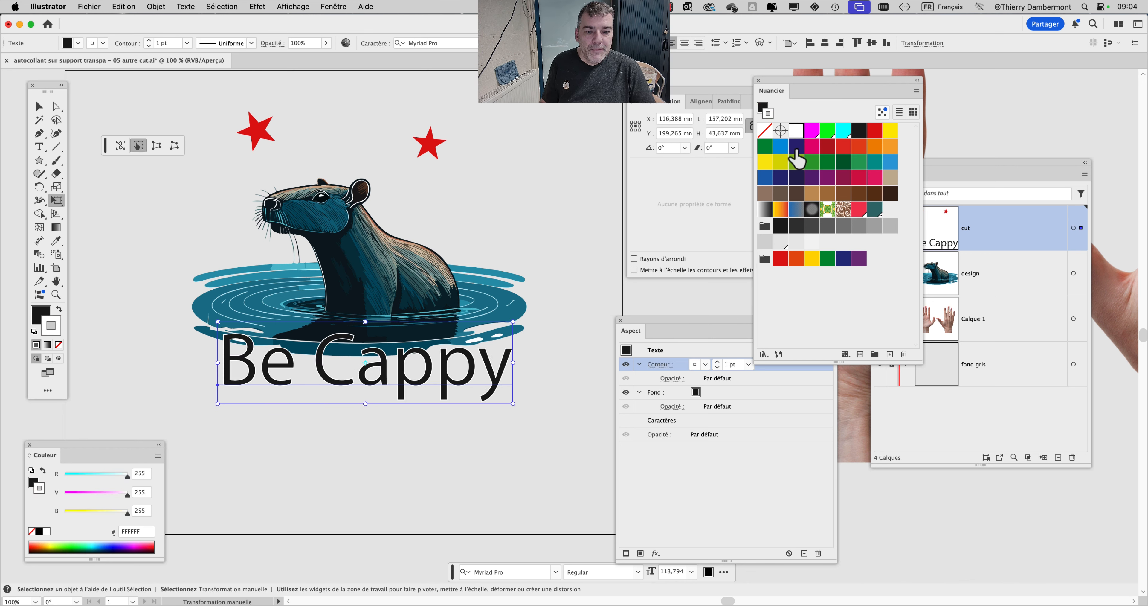
# Set the text's white stroke weight to 4 pt, reorder it beneath the black fill, and deselect the text
pyautogui.click(717, 362)
pyautogui.click(718, 362)
pyautogui.click(717, 362)
pyautogui.moveTo(776, 377); pyautogui.dragTo(770, 412)
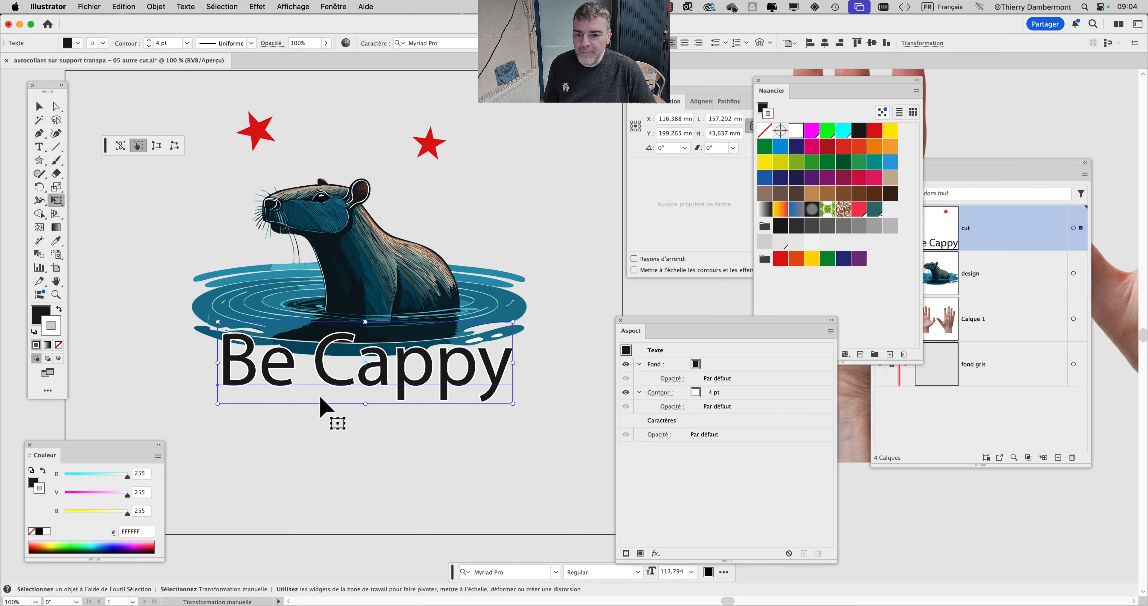
pyautogui.click(39, 111)
pyautogui.click(334, 523)
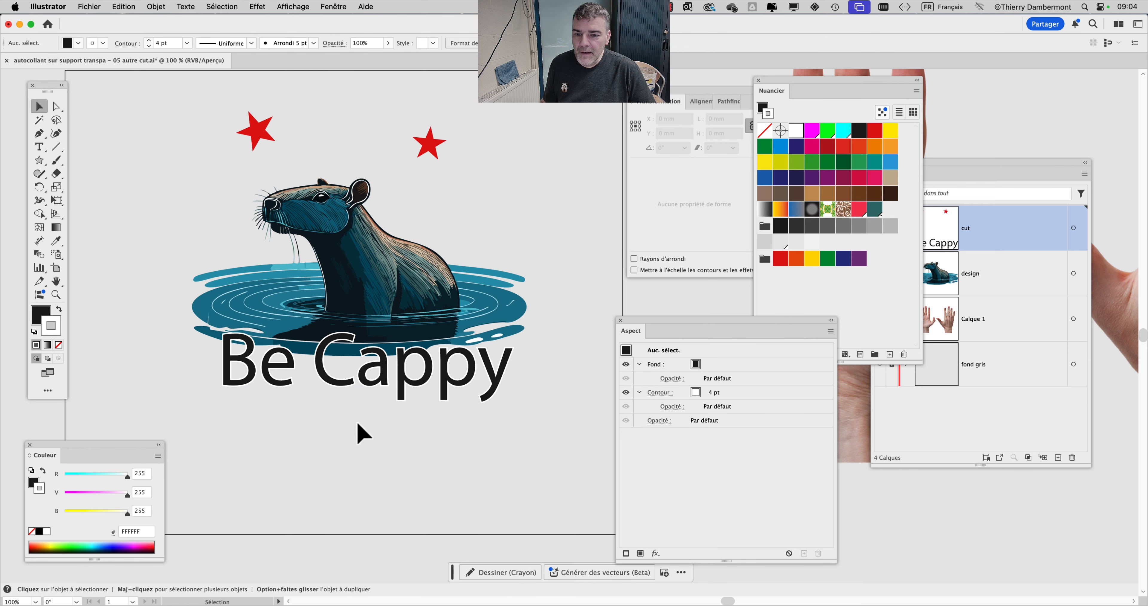
# Inspect the lettering's white outline up close and move the text slightly higher over the water, leaving it deselected
pyautogui.scroll(2, 358, 423)
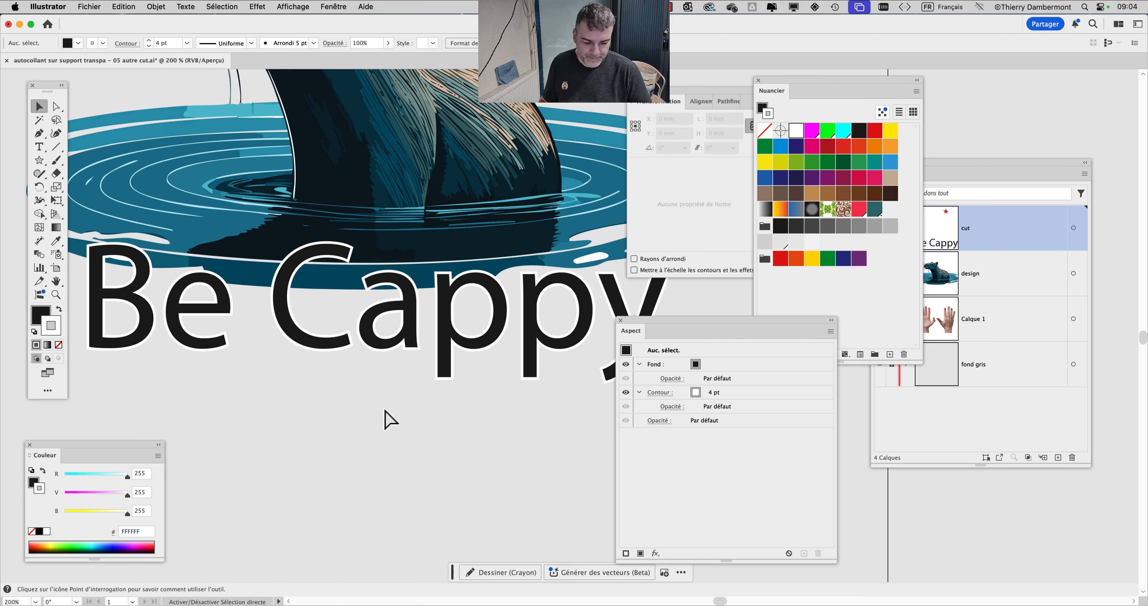
pyautogui.scroll(-3, 380, 384)
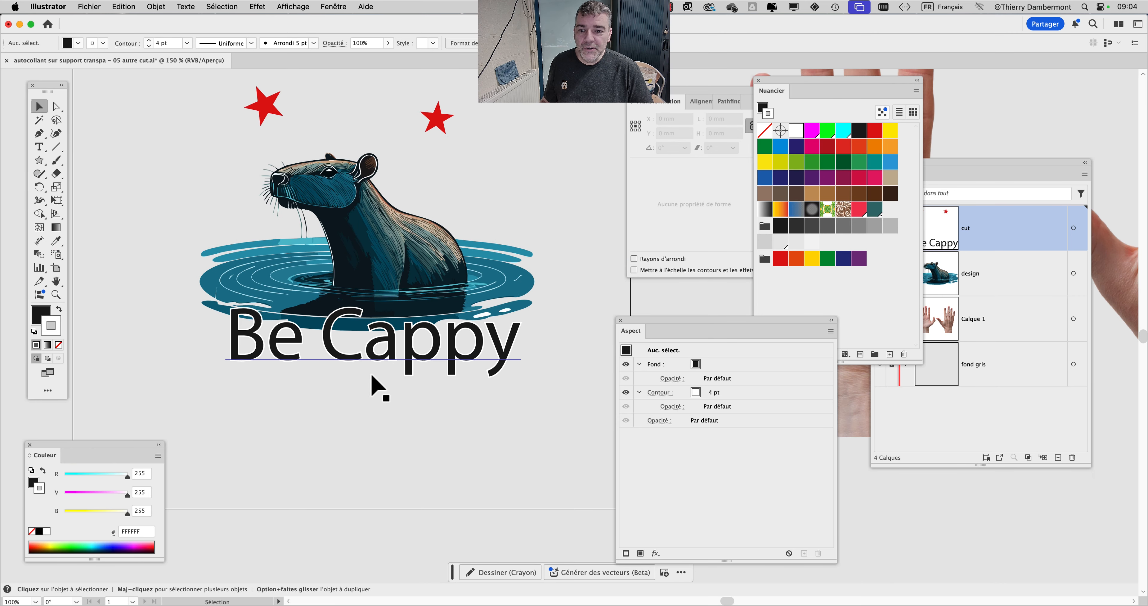
pyautogui.moveTo(394, 361); pyautogui.dragTo(402, 351)
pyautogui.click(376, 403)
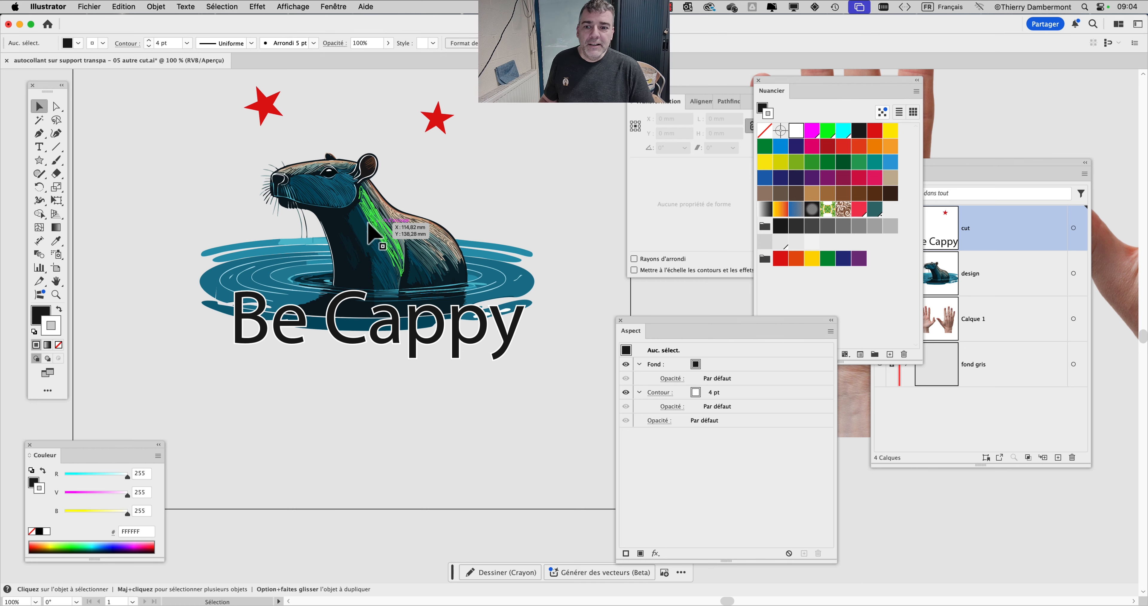
# Save the document as "autocollant sur support transpa - 06 autre cut.ai" in Illustrator 2020 format
pyautogui.click(89, 6)
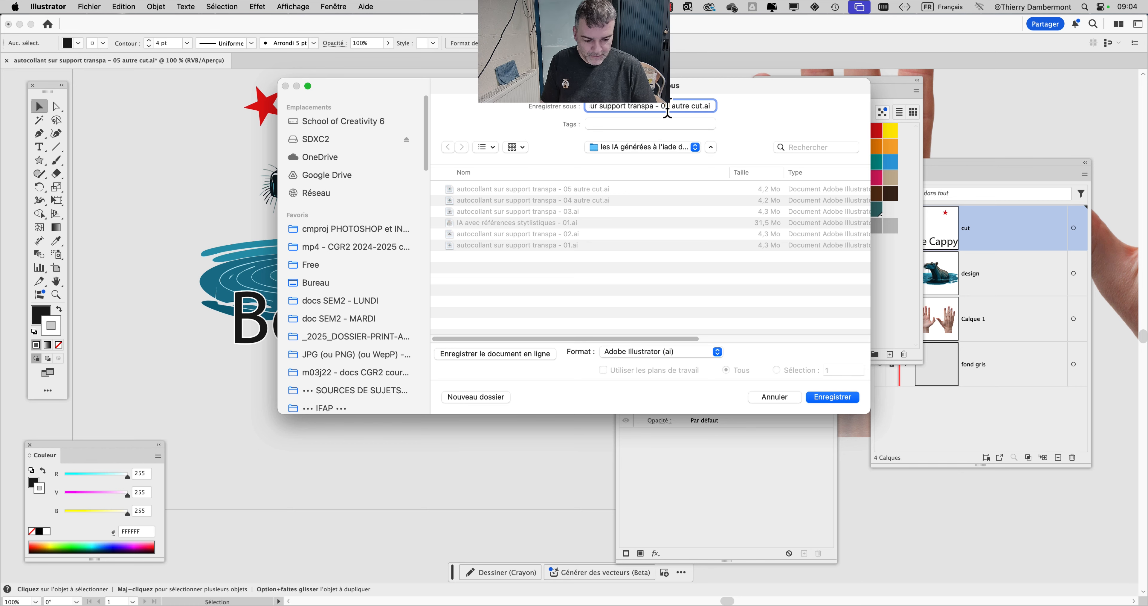
pyautogui.click(854, 398)
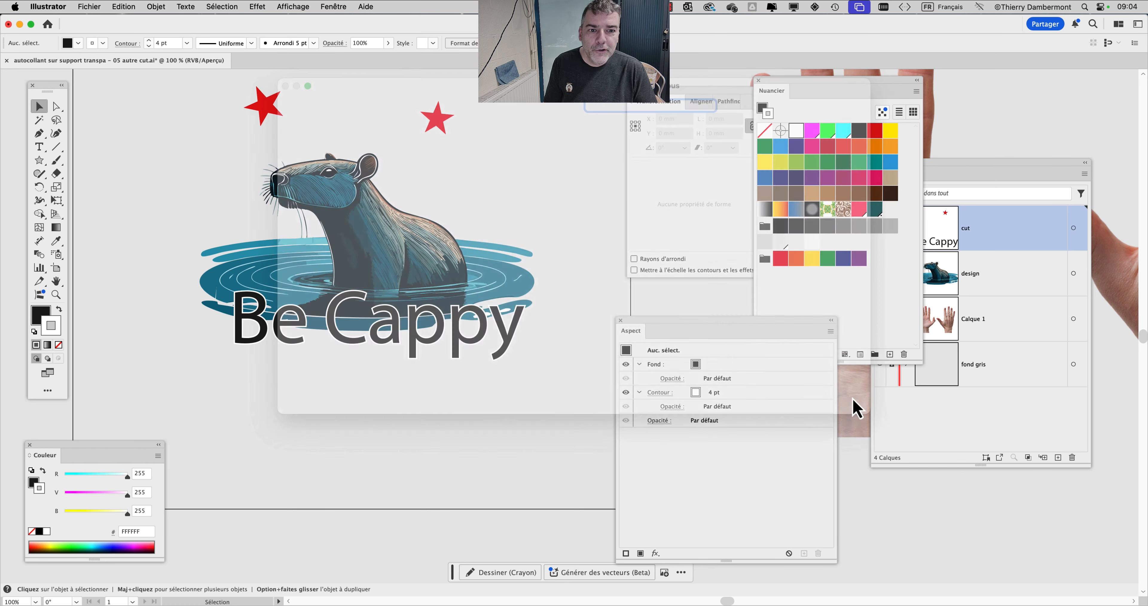
pyautogui.click(680, 335)
pyautogui.click(741, 451)
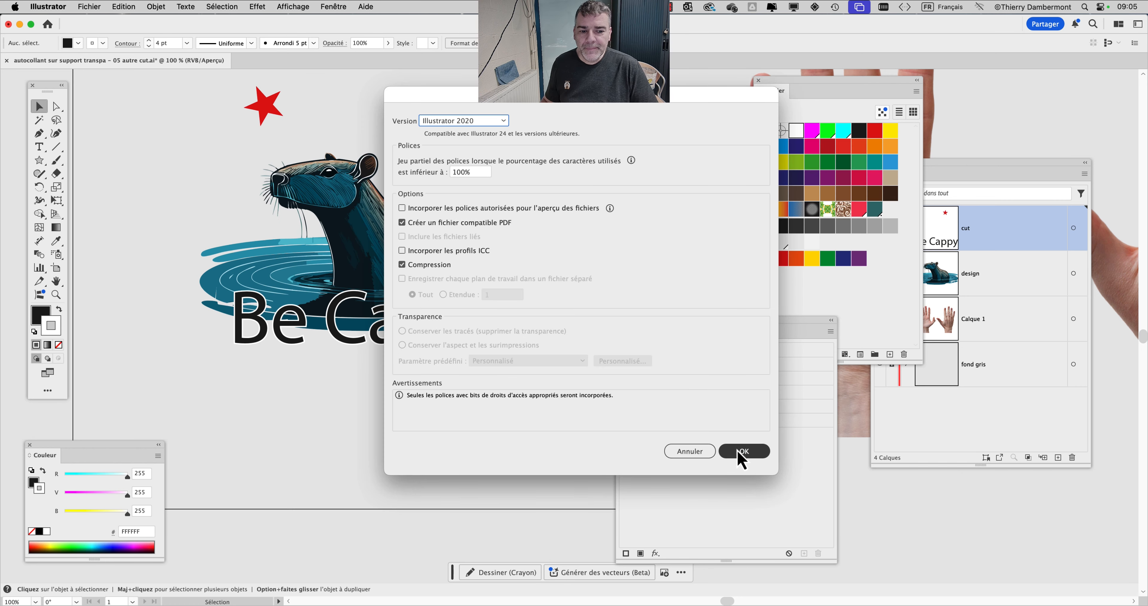
# Delete the "Be Cappy" text and both red stars from the artboard
pyautogui.click(410, 351)
pyautogui.press('Delete')
pyautogui.click(435, 118)
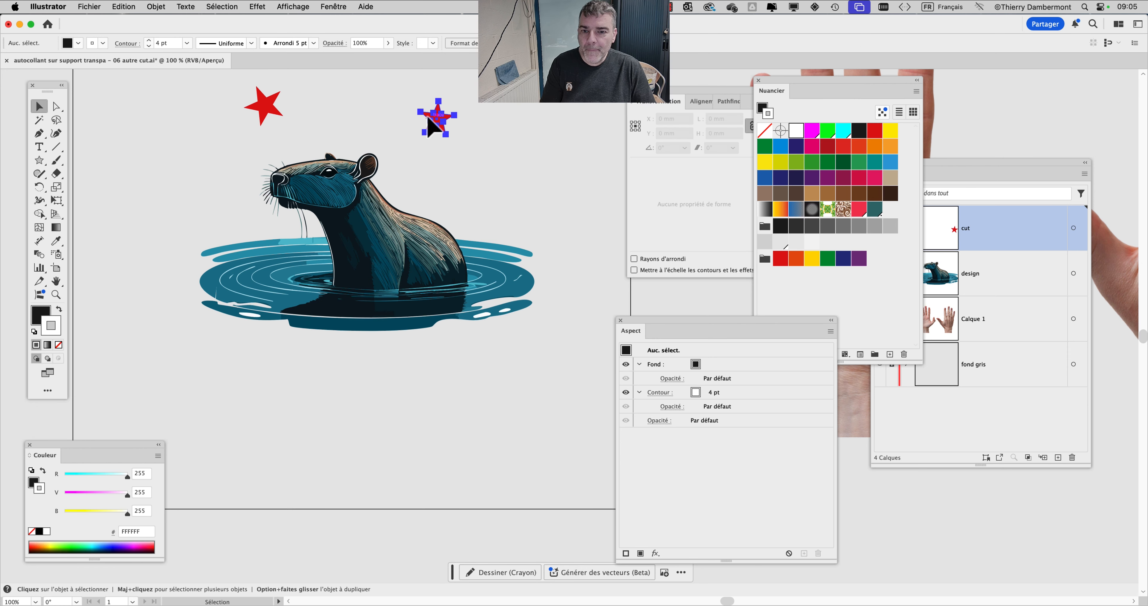
pyautogui.press('Delete')
pyautogui.click(264, 109)
pyautogui.press('Delete')
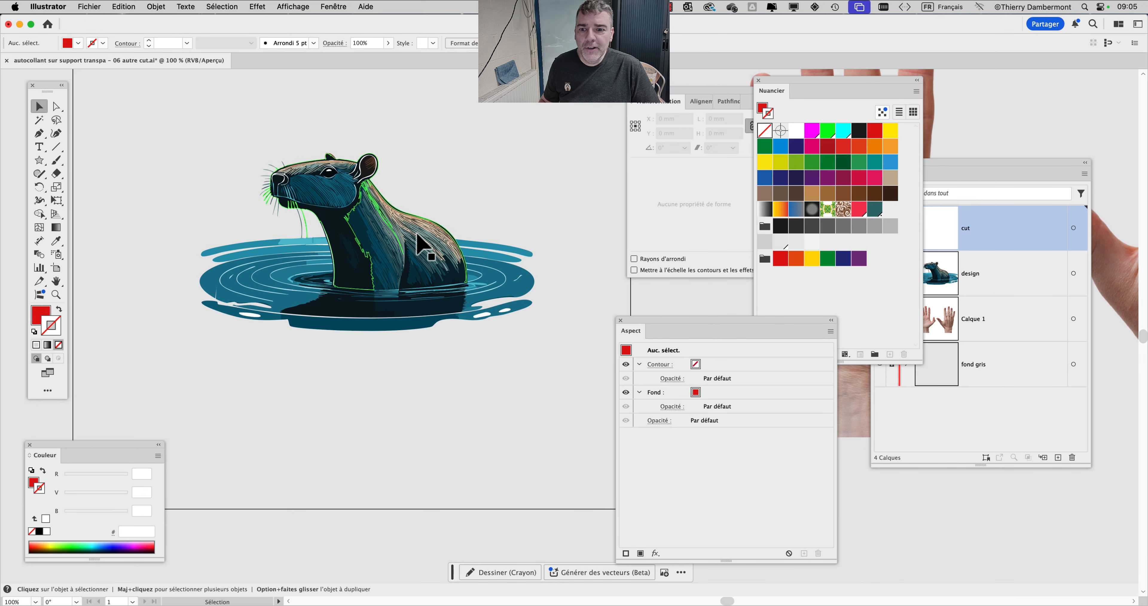
pyautogui.press('super+minus')
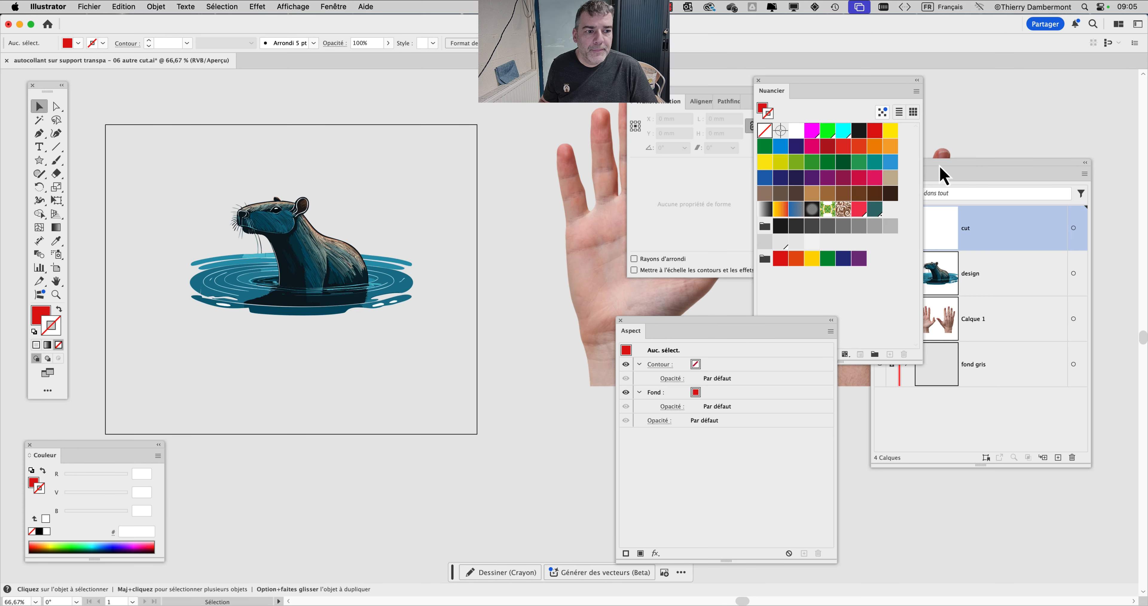
# Duplicate all artwork from the design layer onto the cut layer, and lock the design layer
pyautogui.moveTo(944, 176); pyautogui.dragTo(592, 140)
pyautogui.scroll(1, 303, 254)
pyautogui.click(657, 248)
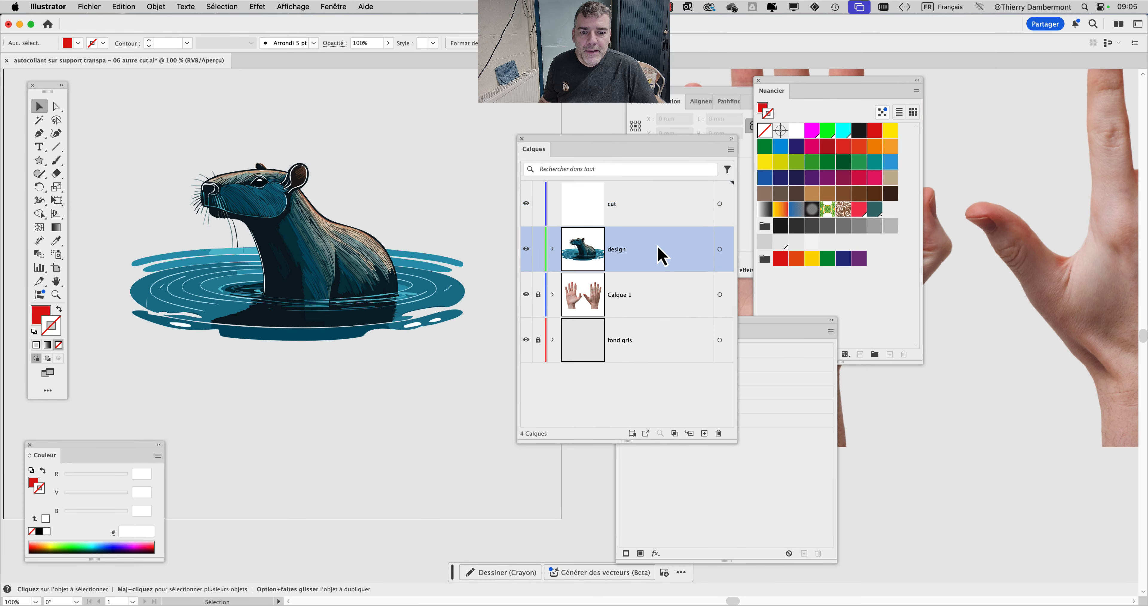
pyautogui.click(720, 250)
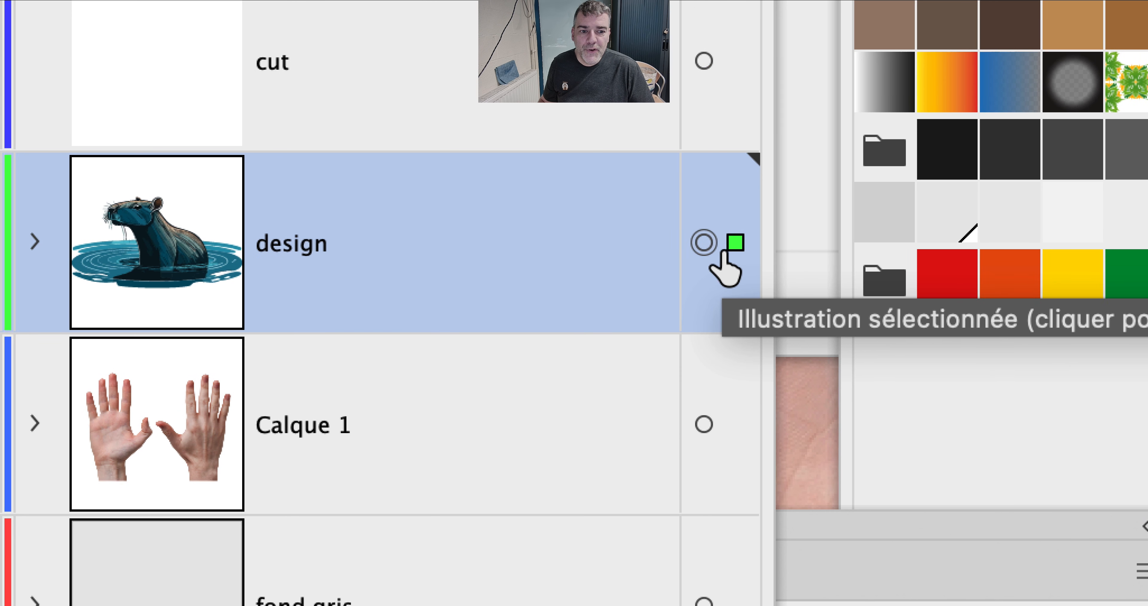
pyautogui.moveTo(726, 251); pyautogui.dragTo(737, 76)
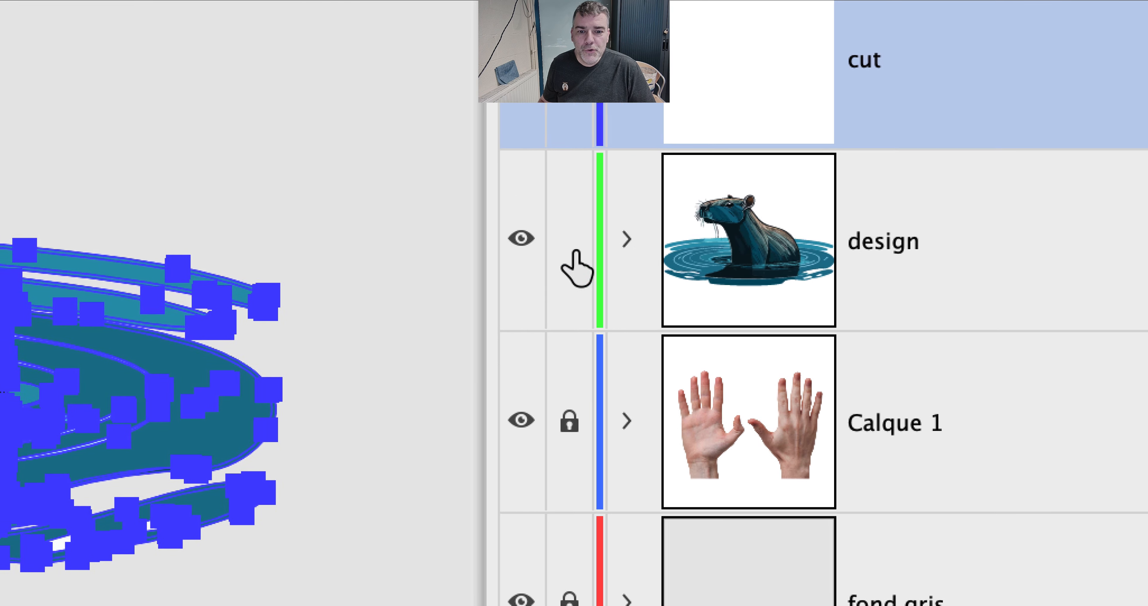
pyautogui.click(577, 254)
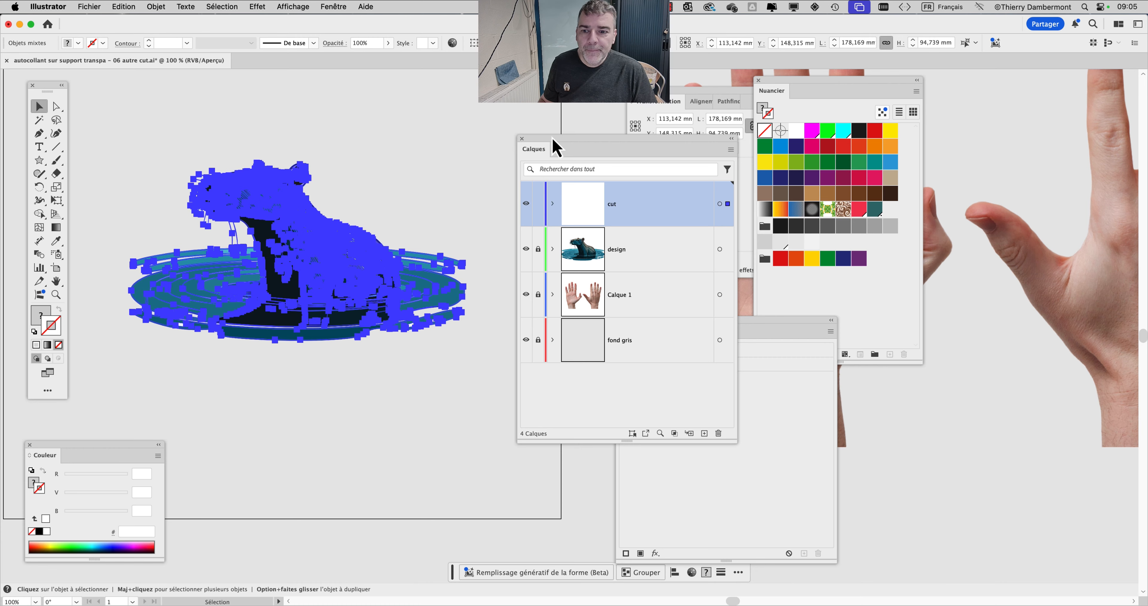
# Merge the copied capybara artwork on the cut layer into one silhouette with Pathfinder's Unite, then deselect it
pyautogui.moveTo(554, 139); pyautogui.dragTo(990, 178)
pyautogui.scroll(1, 203, 218)
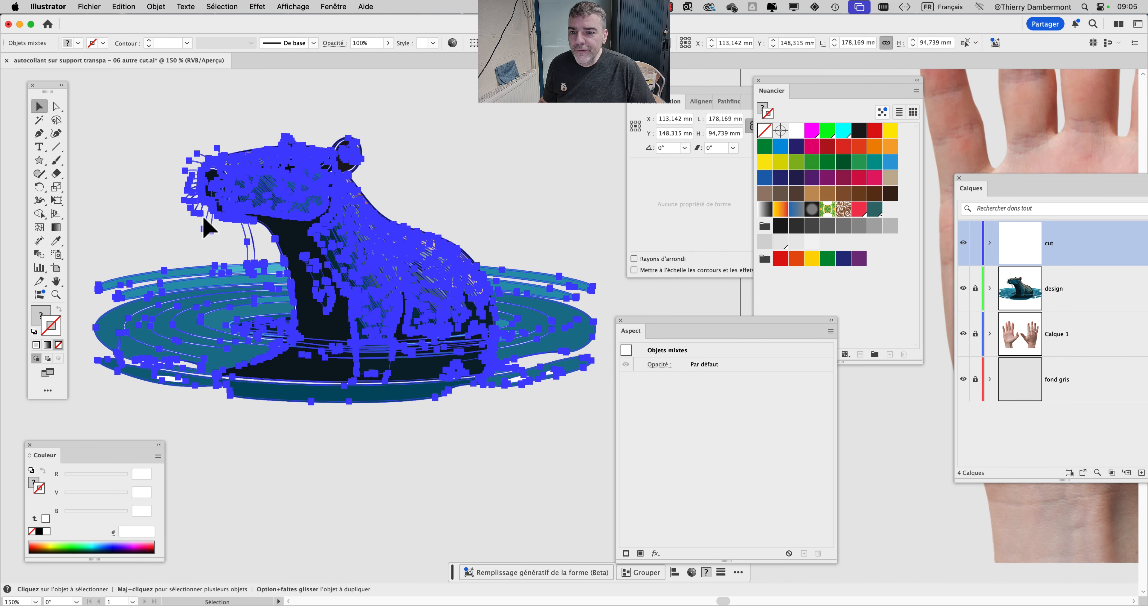
pyautogui.click(333, 6)
pyautogui.scroll(-1, 358, 445)
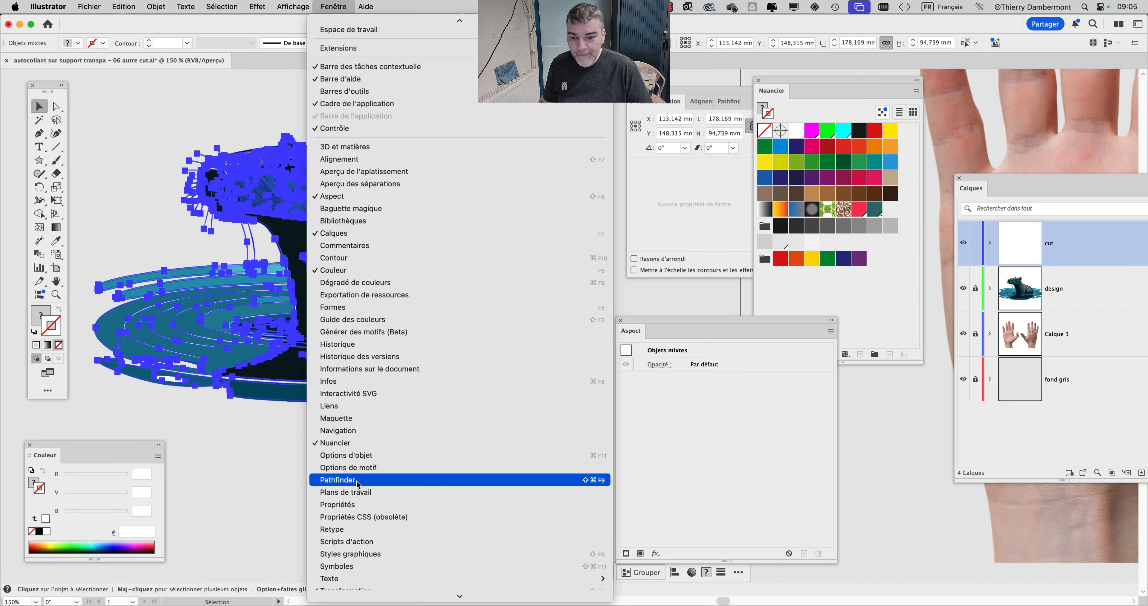
pyautogui.click(358, 476)
pyautogui.moveTo(666, 104); pyautogui.dragTo(508, 140)
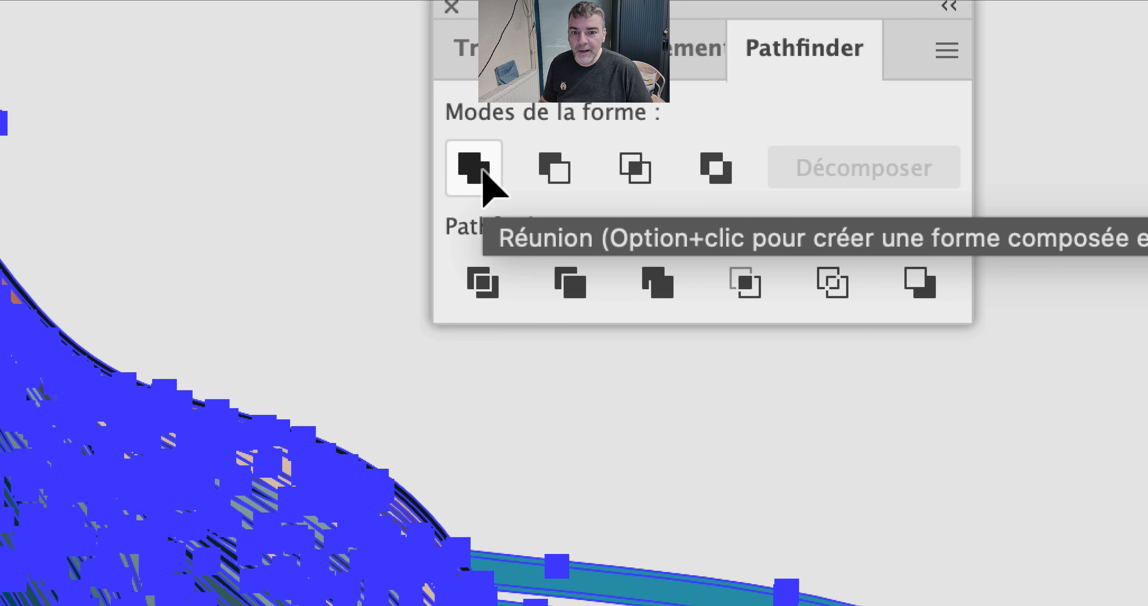
pyautogui.click(486, 178)
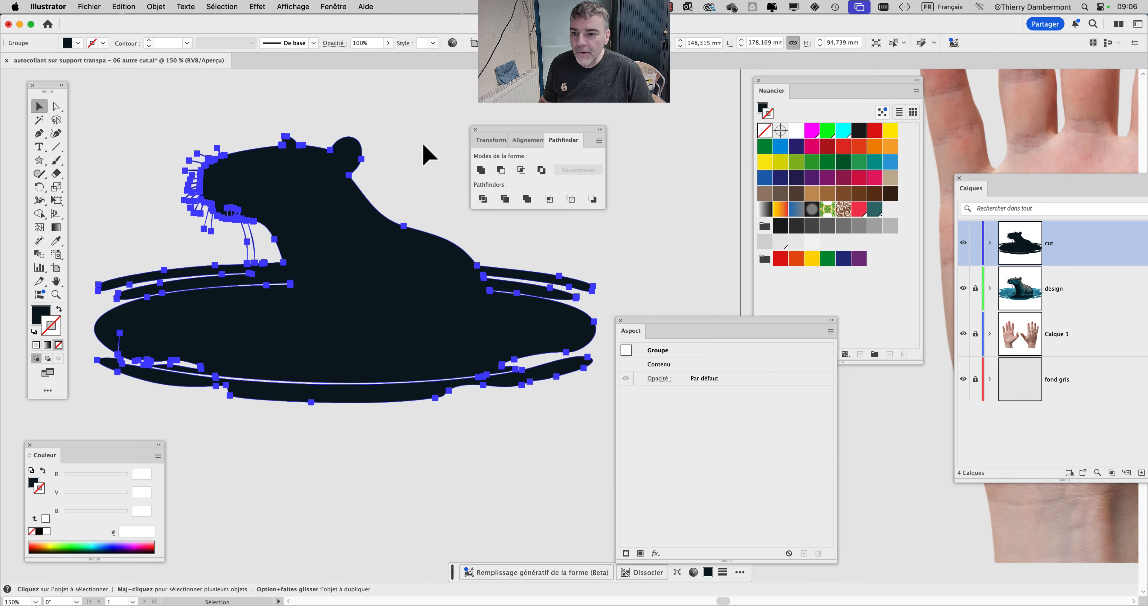
pyautogui.click(422, 187)
pyautogui.moveTo(540, 143); pyautogui.dragTo(648, 132)
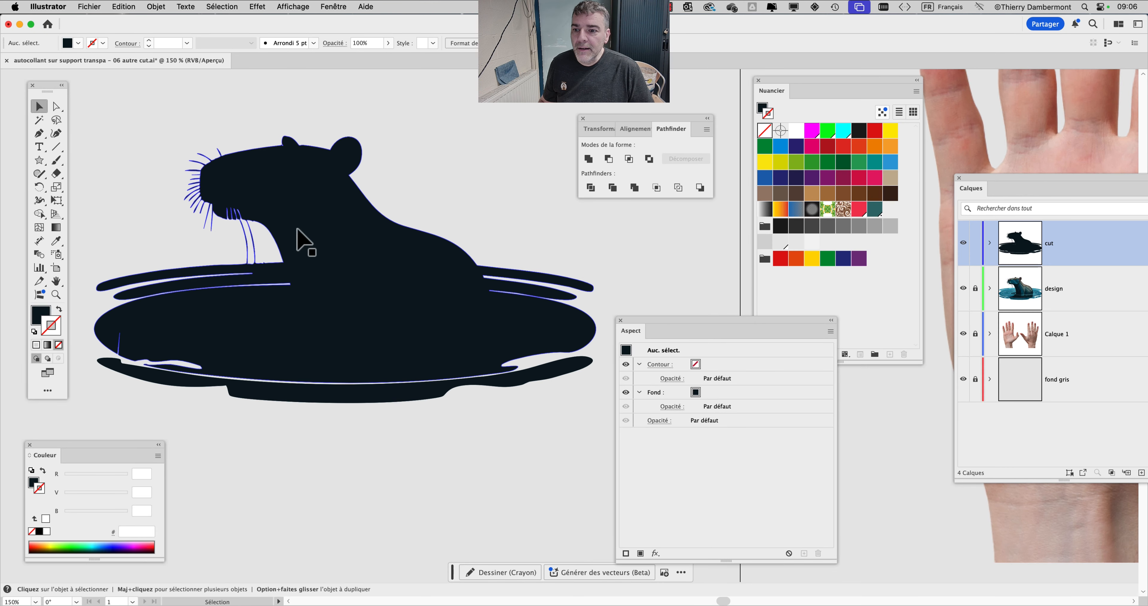
# Remove the thin spike-shaped notch at the left edge of the water silhouette by deleting its tip anchor point
pyautogui.scroll(2, 241, 191)
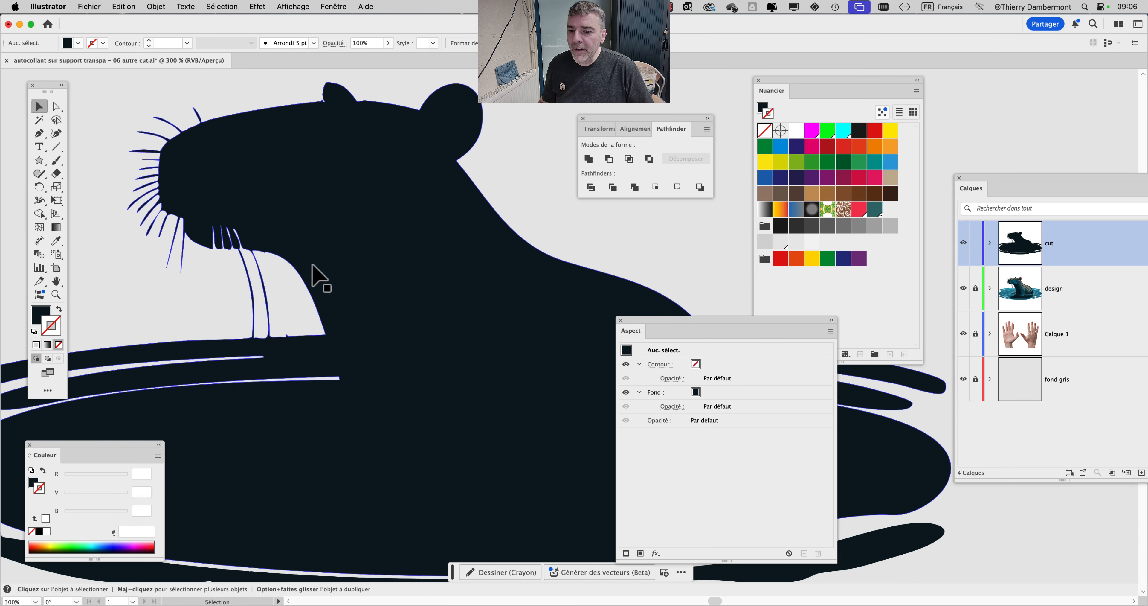
pyautogui.moveTo(390, 319); pyautogui.dragTo(406, 276)
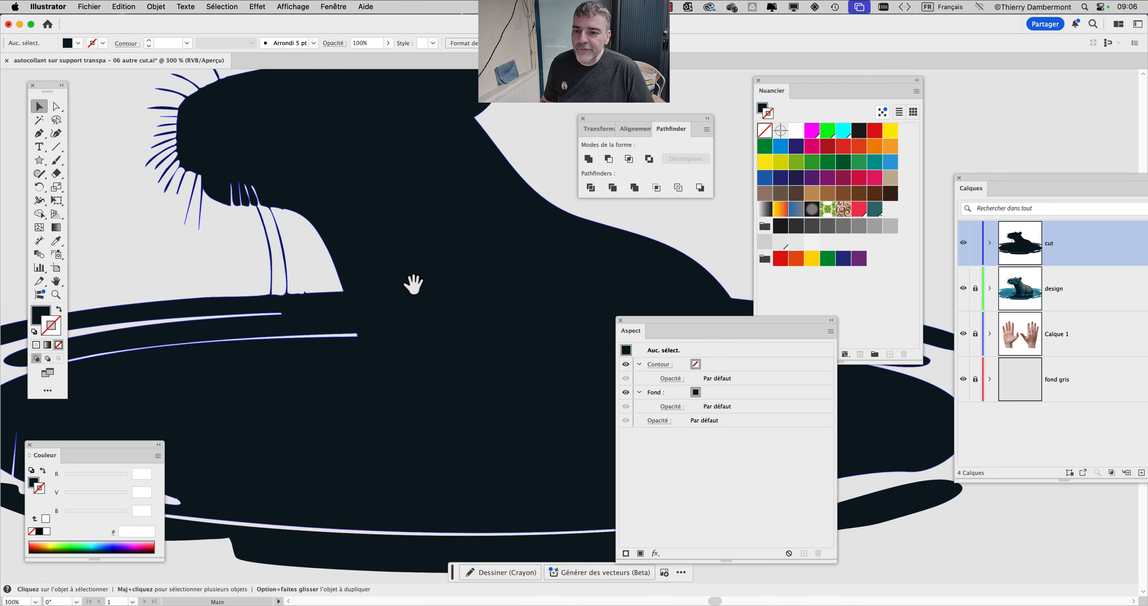
pyautogui.scroll(3, 408, 285)
pyautogui.scroll(-5, 520, 279)
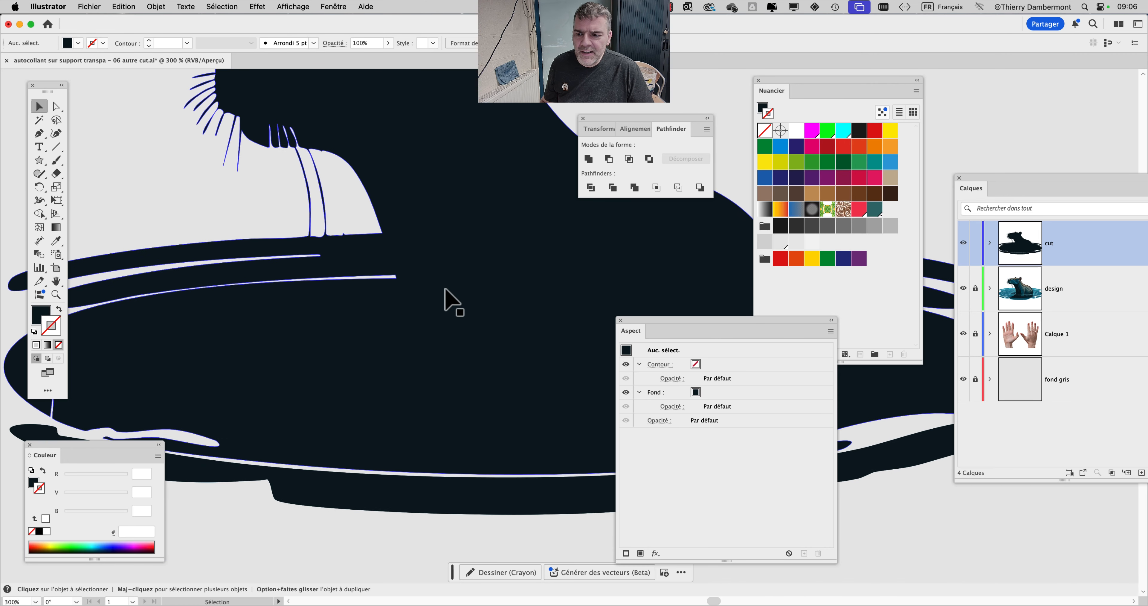
pyautogui.scroll(-1, 381, 298)
pyautogui.scroll(2, 153, 369)
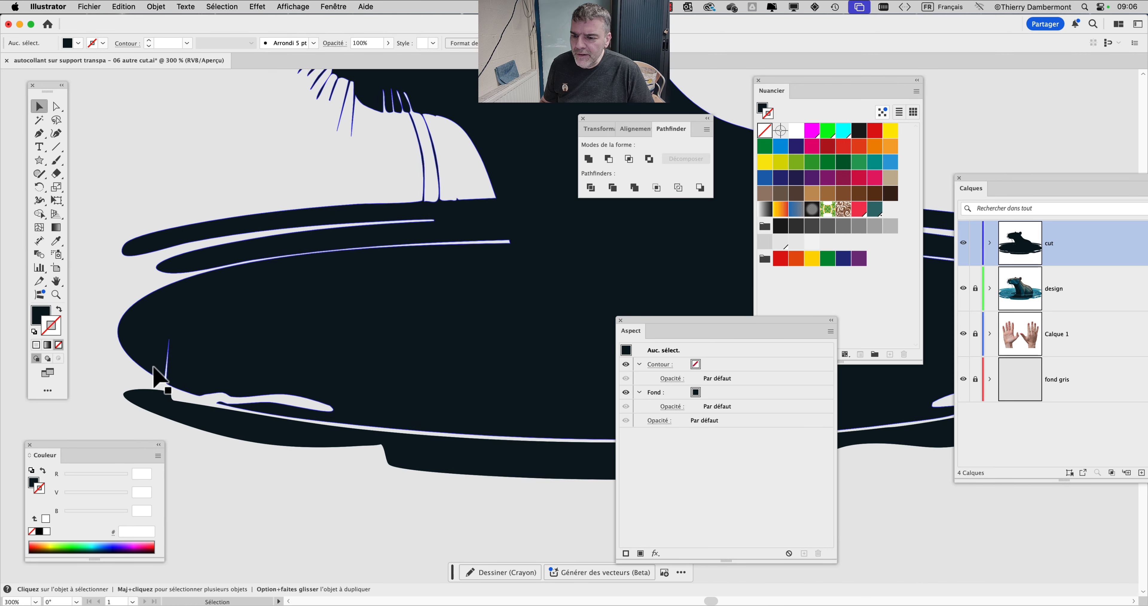
pyautogui.scroll(1, 148, 323)
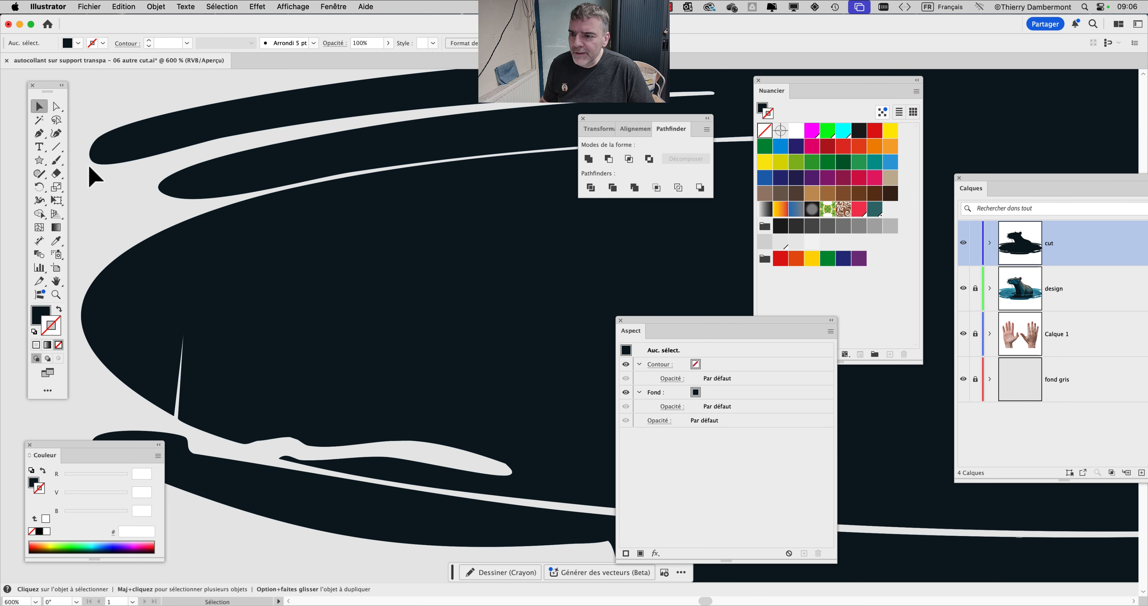
pyautogui.click(56, 108)
pyautogui.click(184, 331)
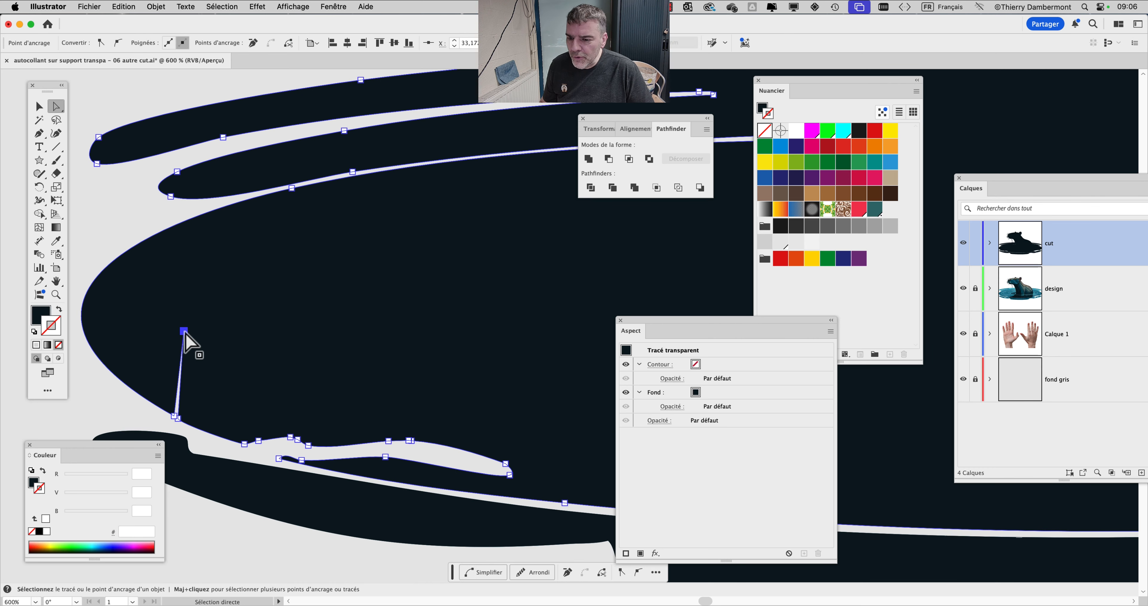
pyautogui.moveTo(184, 332); pyautogui.dragTo(229, 379)
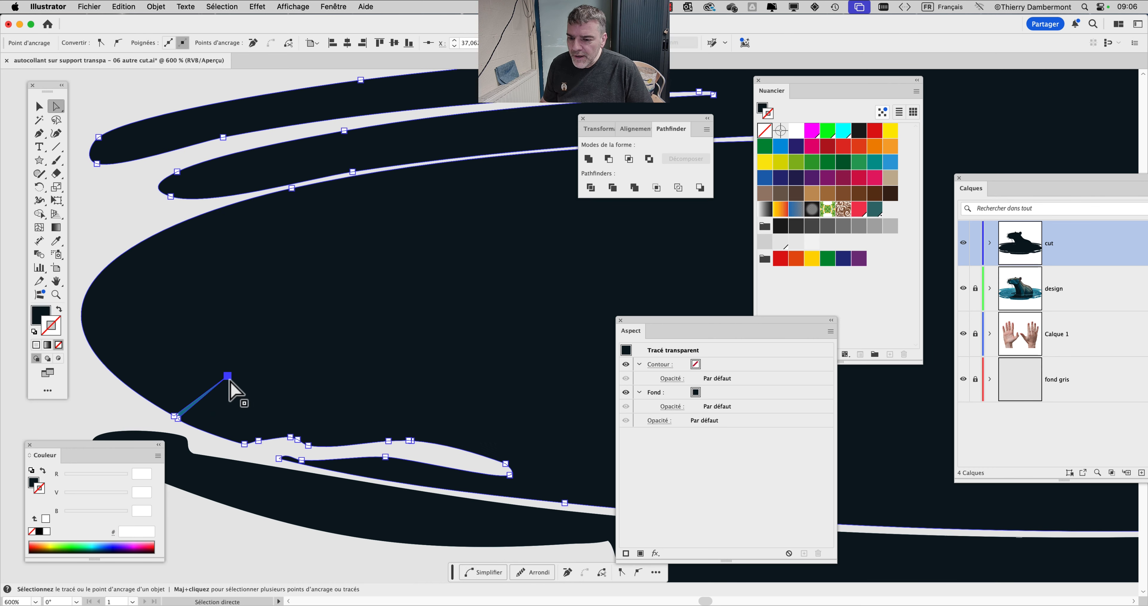
pyautogui.click(229, 381)
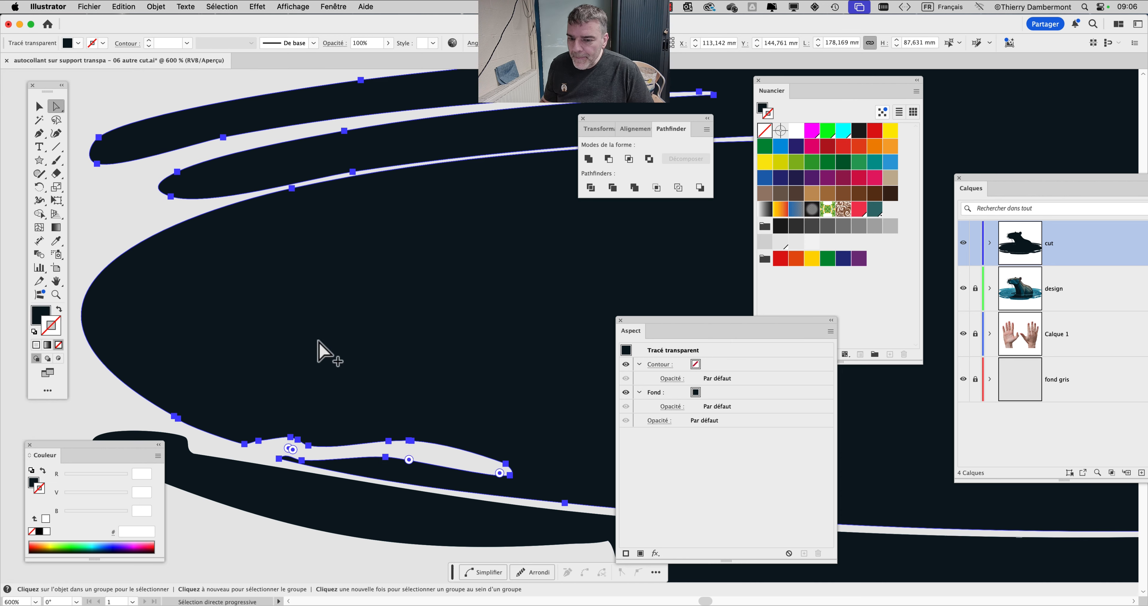
# Try to close the leftmost slit under the capybara's muzzle by deleting the anchor point at its tip
pyautogui.moveTo(397, 266); pyautogui.dragTo(304, 345)
pyautogui.moveTo(323, 294); pyautogui.dragTo(328, 368)
pyautogui.moveTo(312, 215); pyautogui.dragTo(326, 318)
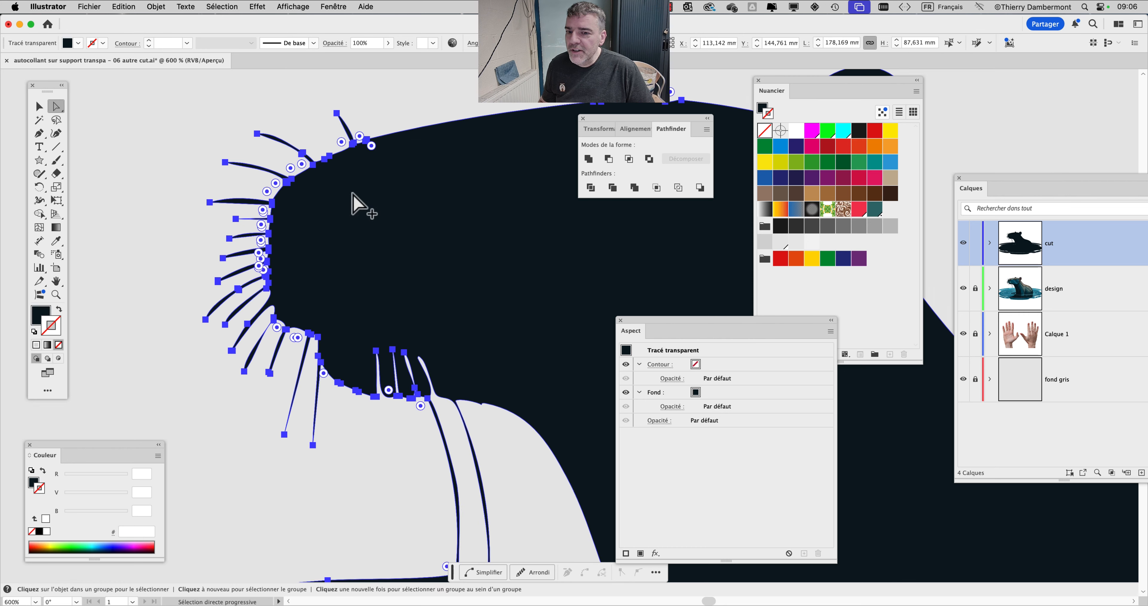
pyautogui.scroll(1, 353, 193)
pyautogui.click(39, 107)
pyautogui.click(96, 128)
pyautogui.click(328, 195)
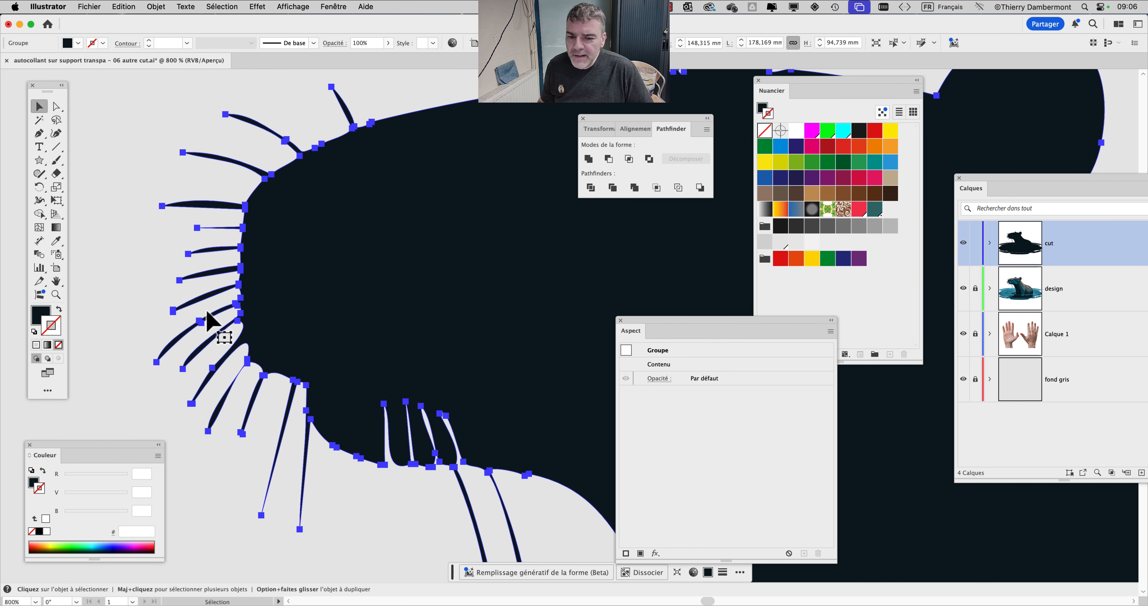
pyautogui.click(56, 106)
pyautogui.scroll(1, 400, 393)
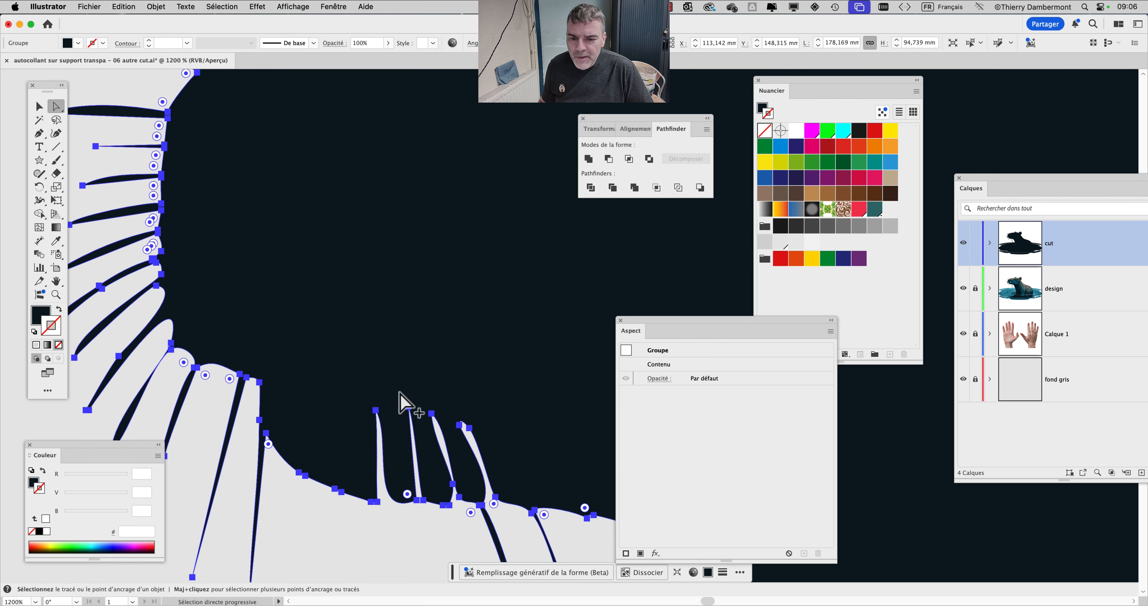
pyautogui.click(375, 410)
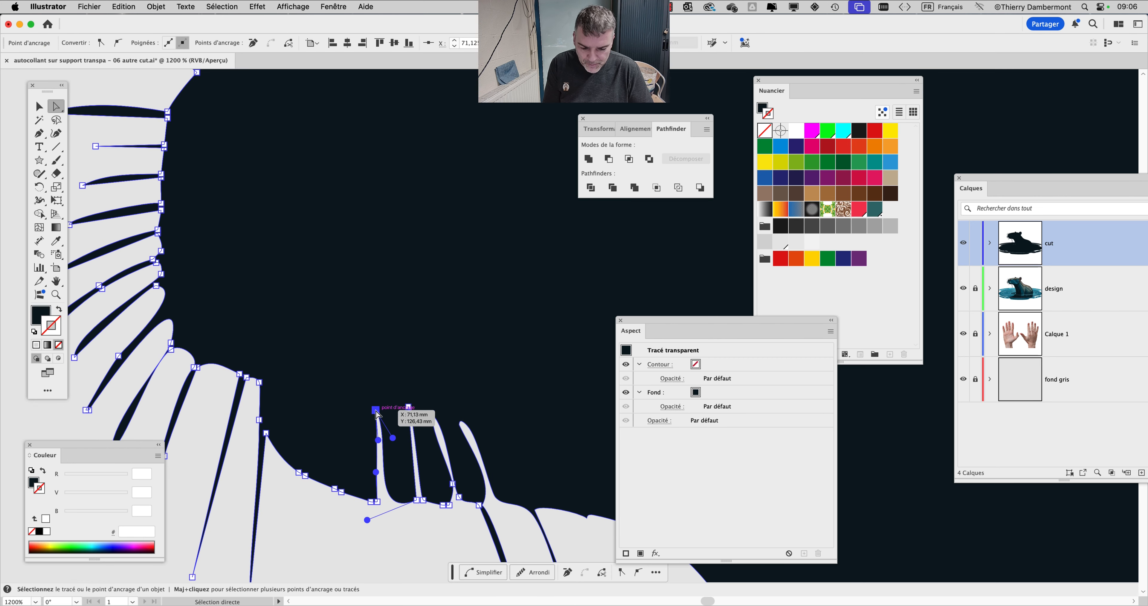
pyautogui.press('Delete')
pyautogui.press('super+z')
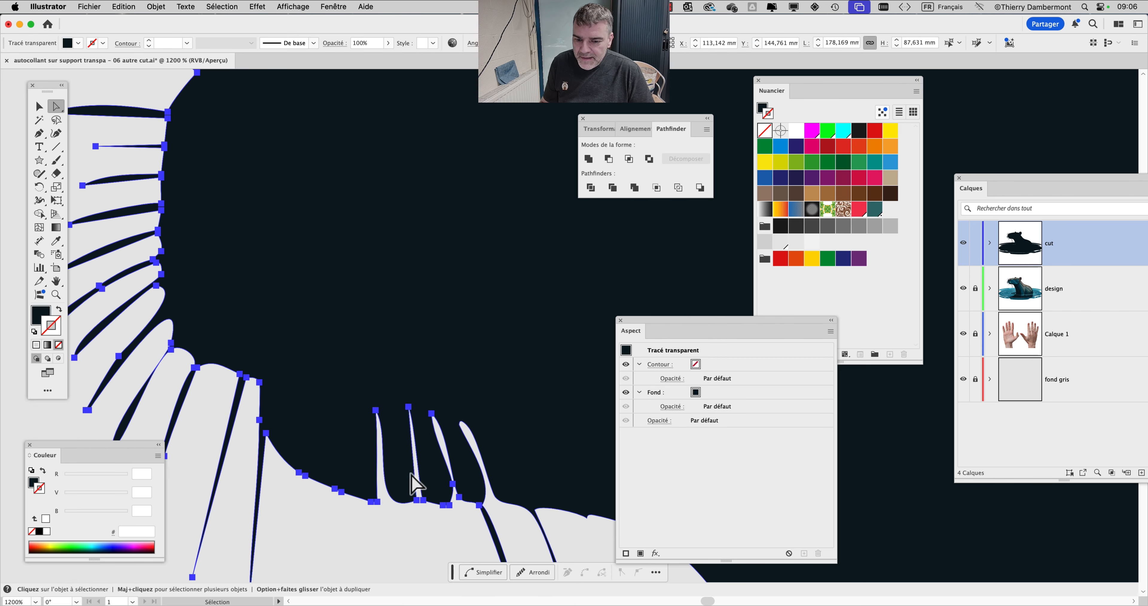
# Retry removing the tip anchor point of the leftmost muzzle slit and undo the resulting deformation
pyautogui.click(384, 567)
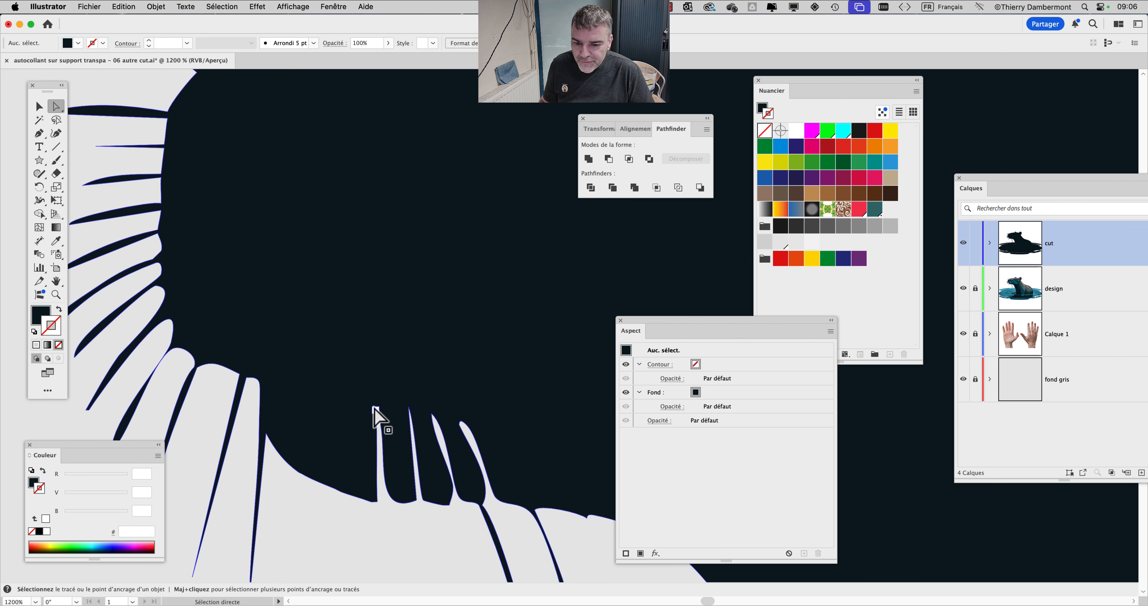
pyautogui.click(376, 410)
pyautogui.keyDown('alt'); pyautogui.click(377, 423); pyautogui.keyUp('alt')
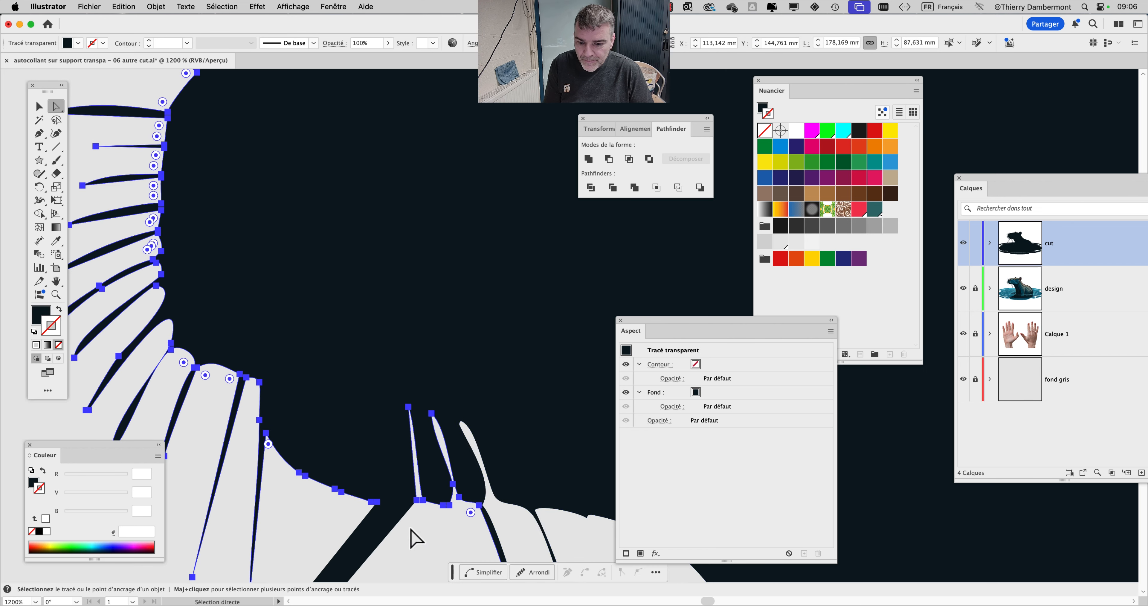
pyautogui.keyDown('alt'); pyautogui.scroll(-3, 392, 490); pyautogui.keyUp('alt')
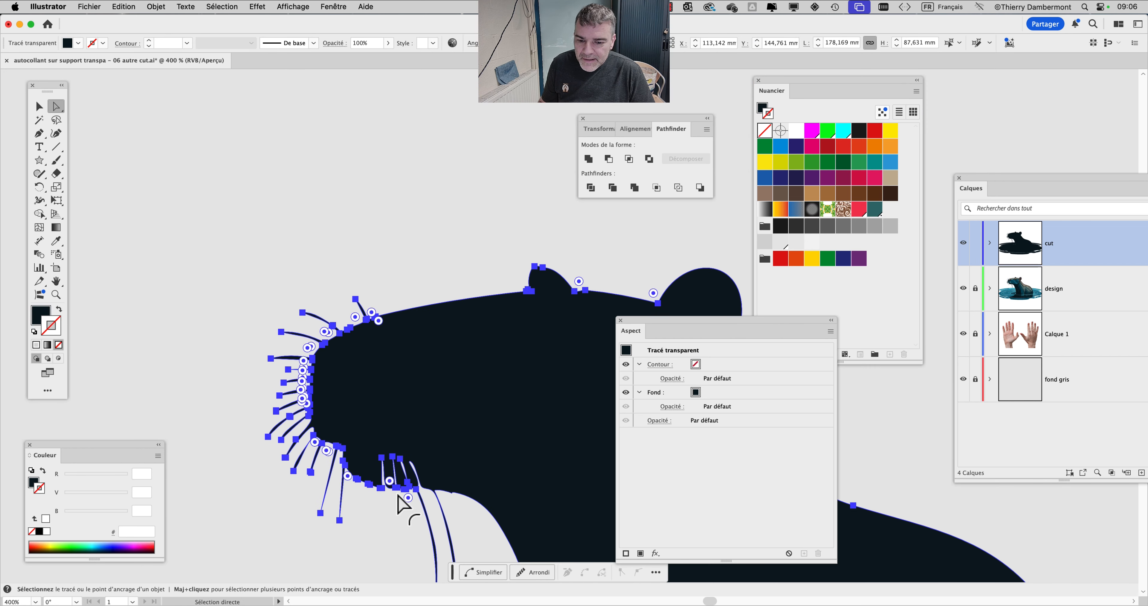
pyautogui.click(397, 503)
pyautogui.keyDown('alt'); pyautogui.scroll(3, 399, 495); pyautogui.keyUp('alt')
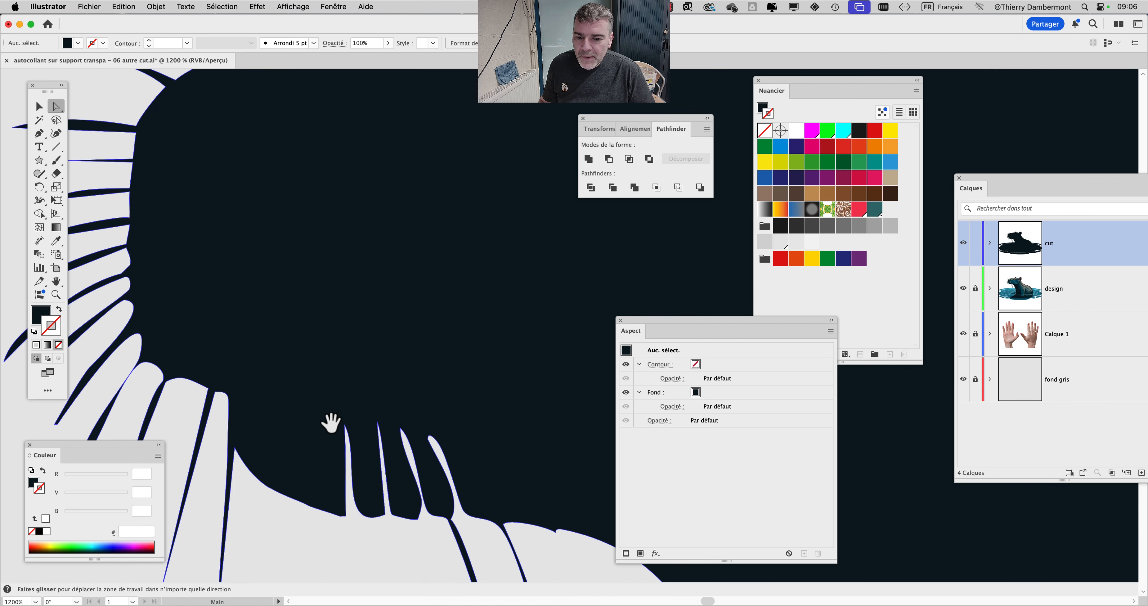
# Draw a freehand Pencil shape about 9.2 by 5.9 mm over the four slits under the muzzle and fill it green
pyautogui.moveTo(328, 422); pyautogui.dragTo(300, 312)
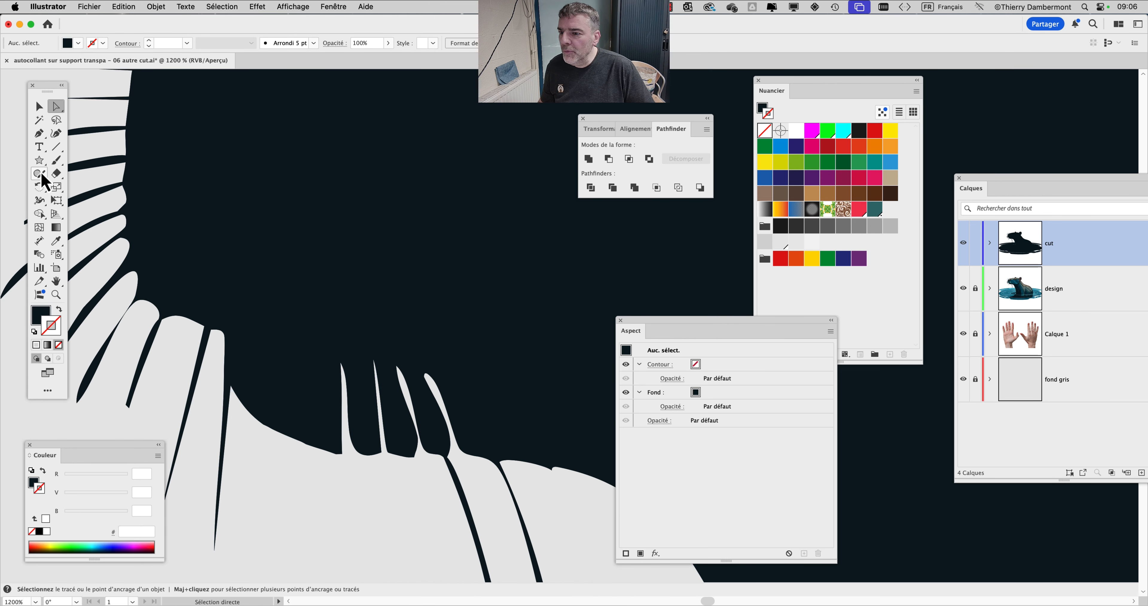
pyautogui.moveTo(44, 180); pyautogui.dragTo(95, 192)
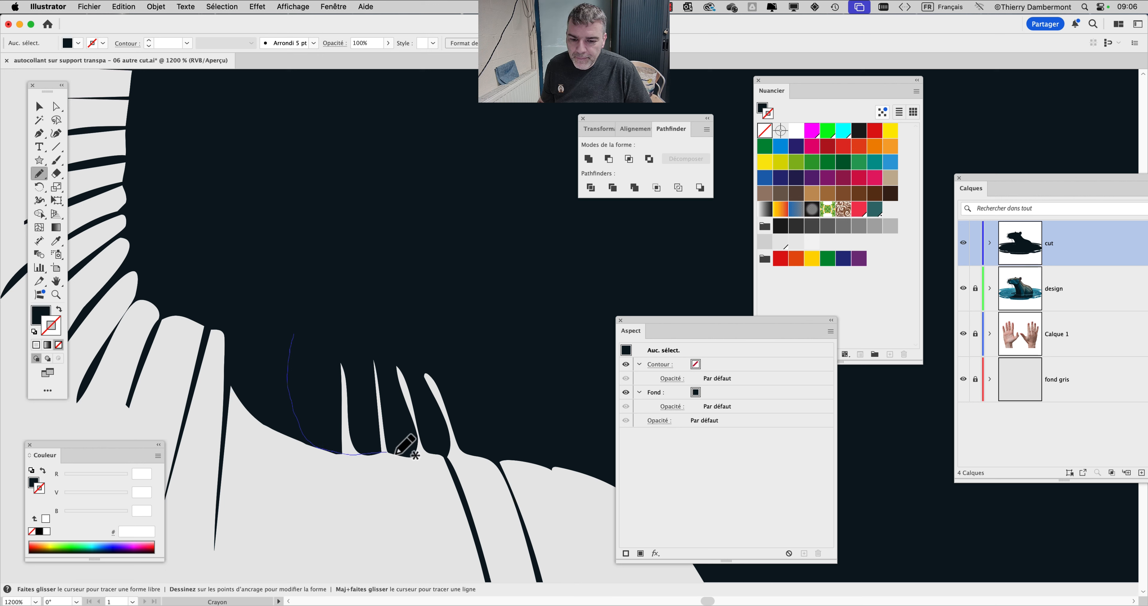
pyautogui.moveTo(396, 454)
pyautogui.mouseDown()
pyautogui.moveTo(466, 449)
pyautogui.moveTo(495, 398)
pyautogui.moveTo(456, 340)
pyautogui.mouseUp()
pyautogui.moveTo(364, 324); pyautogui.dragTo(362, 322)
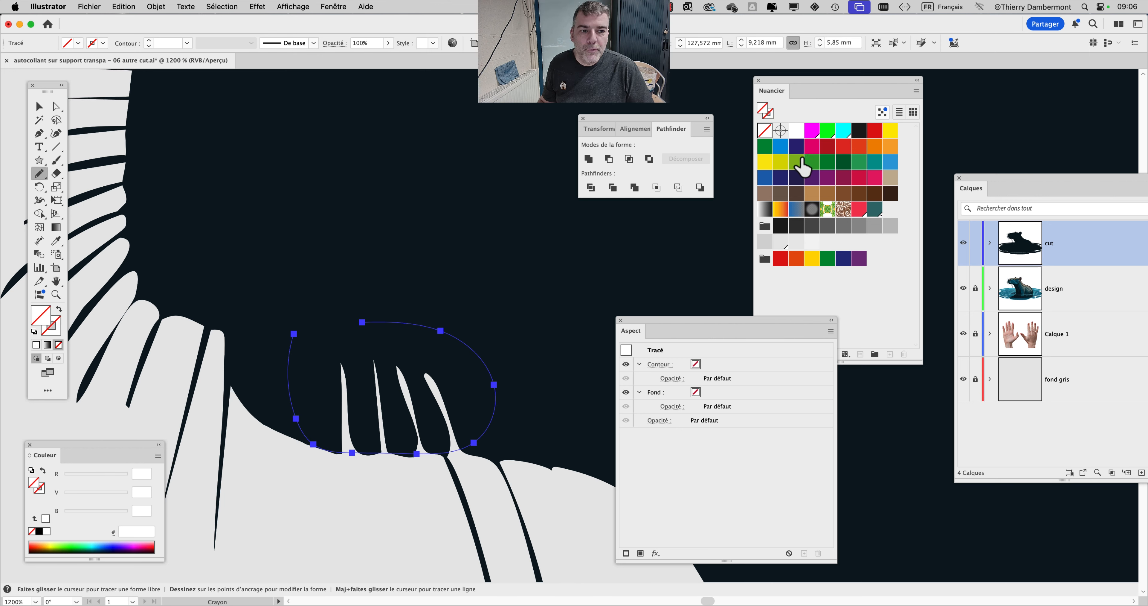
pyautogui.click(797, 161)
pyautogui.click(39, 109)
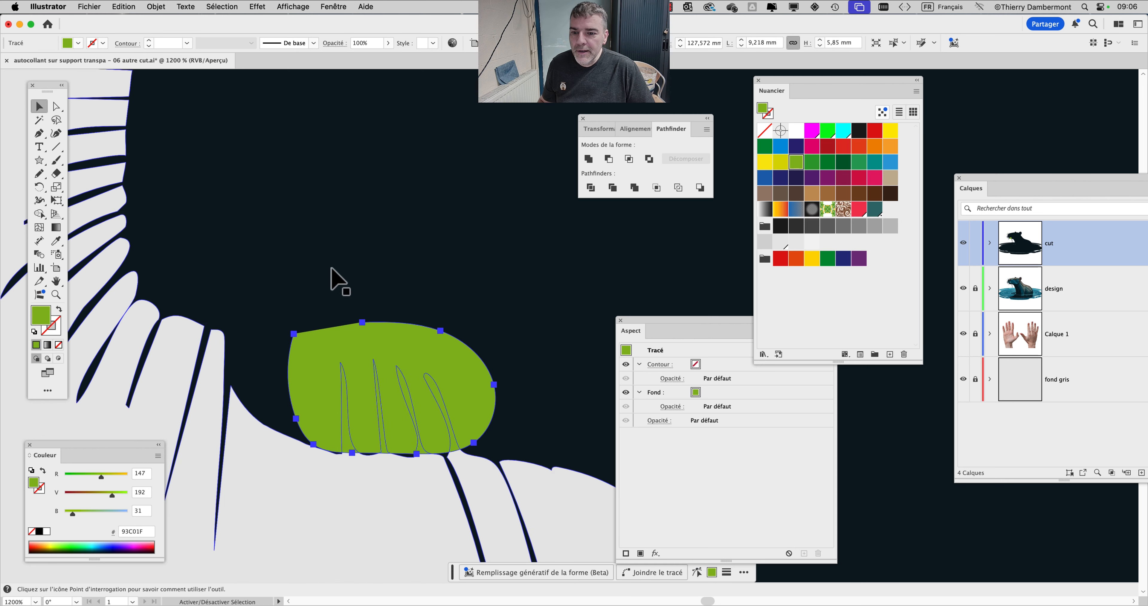
# Unite the green patch with the capybara silhouette, fill the merged shape with black, and deselect it
pyautogui.keyDown('shift'); pyautogui.click(334, 277); pyautogui.keyUp('shift')
pyautogui.click(588, 159)
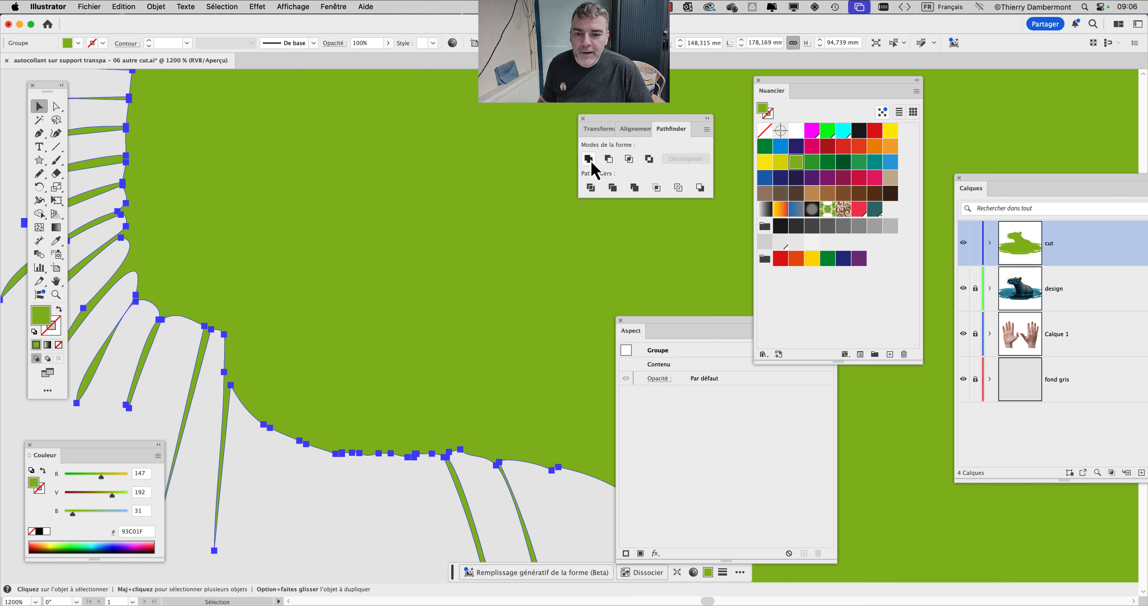
pyautogui.click(865, 133)
pyautogui.click(363, 468)
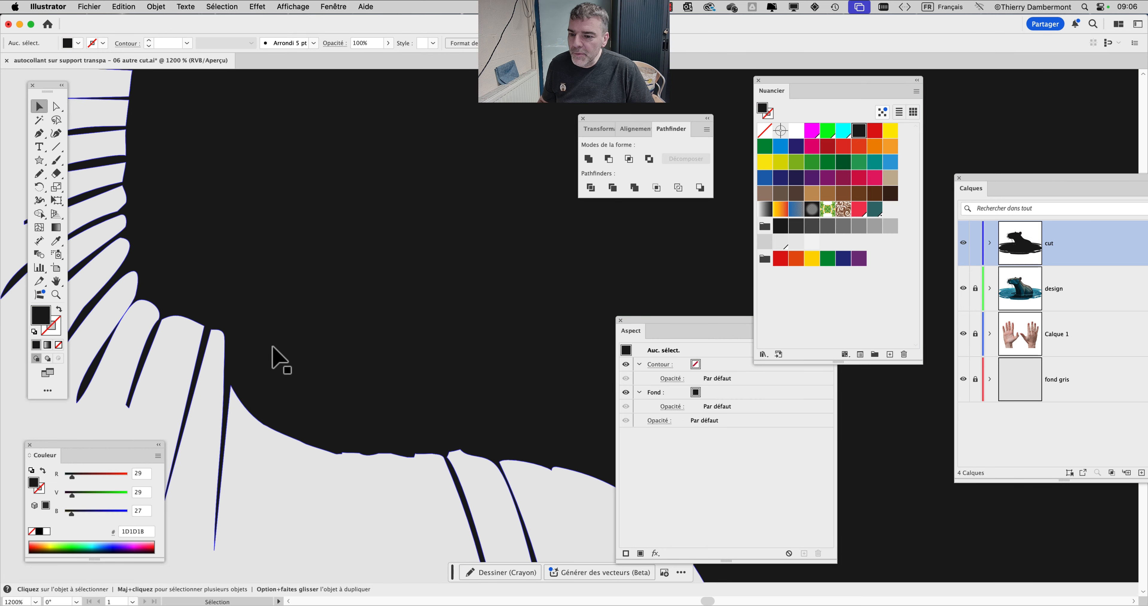
# Select the capybara silhouette and try to cut the whiskers off the upper muzzle edge with the Knife tool
pyautogui.press('super+minus')
pyautogui.press('super+minus')
pyautogui.click(256, 196)
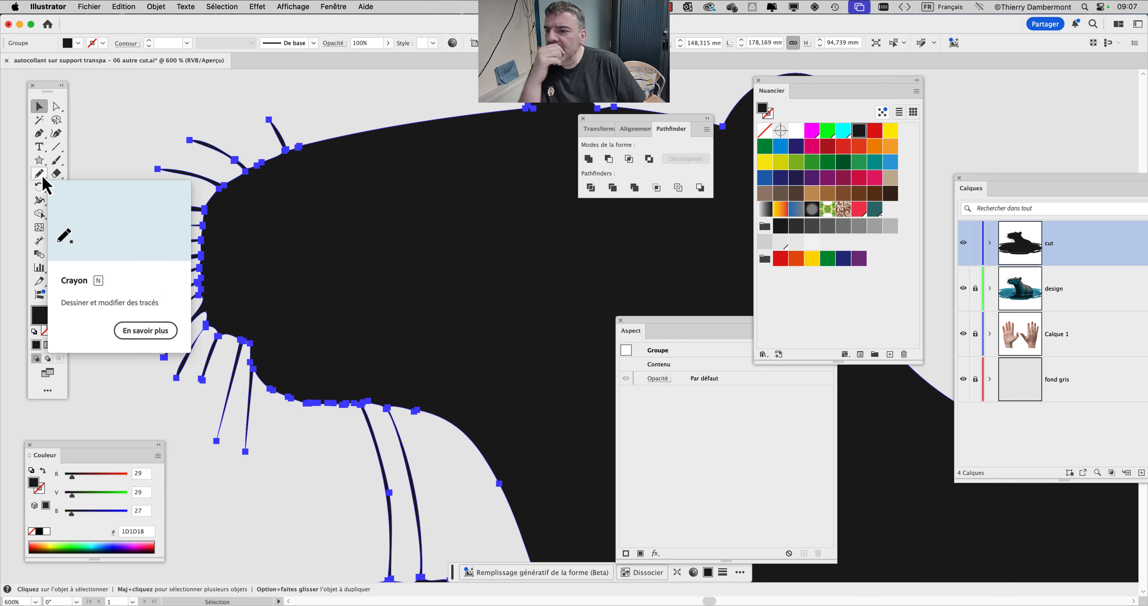
pyautogui.click(55, 150)
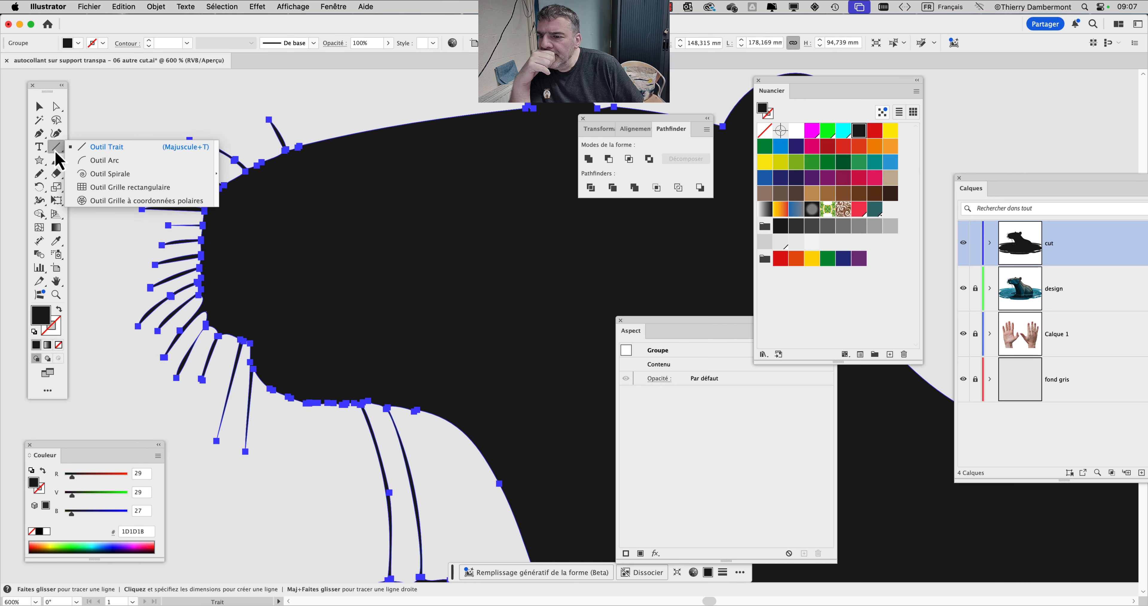
pyautogui.click(57, 179)
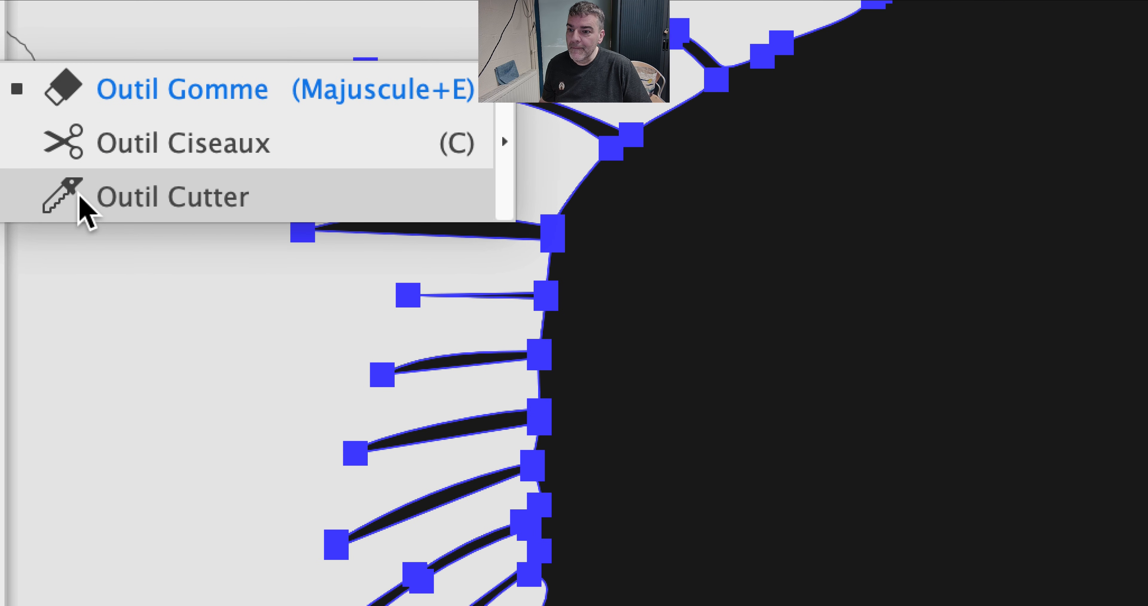
pyautogui.click(165, 271)
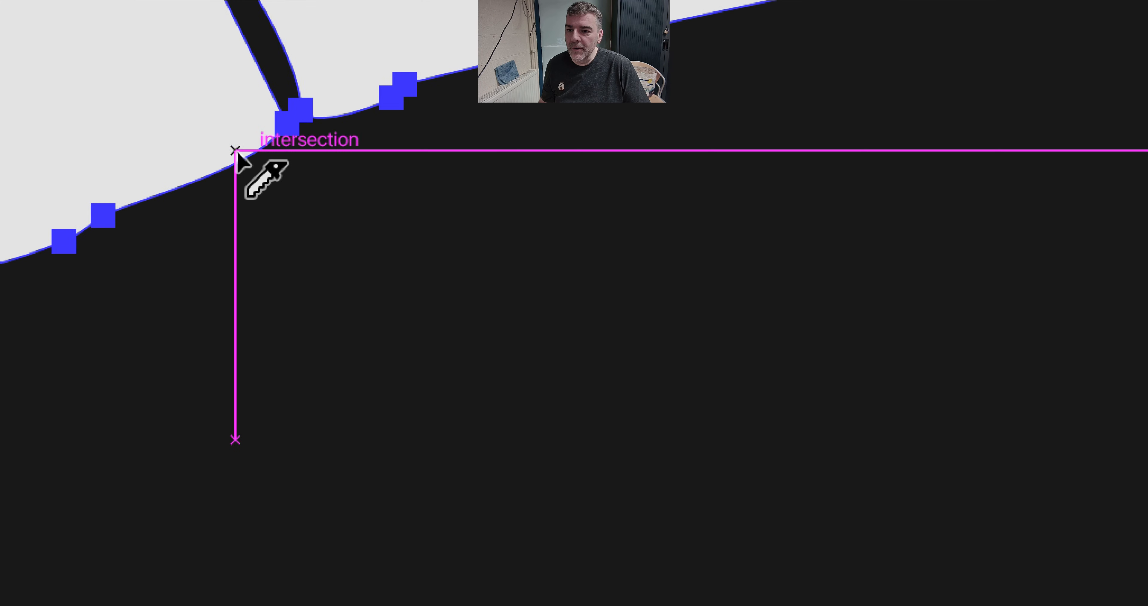
pyautogui.moveTo(248, 144); pyautogui.dragTo(267, 134)
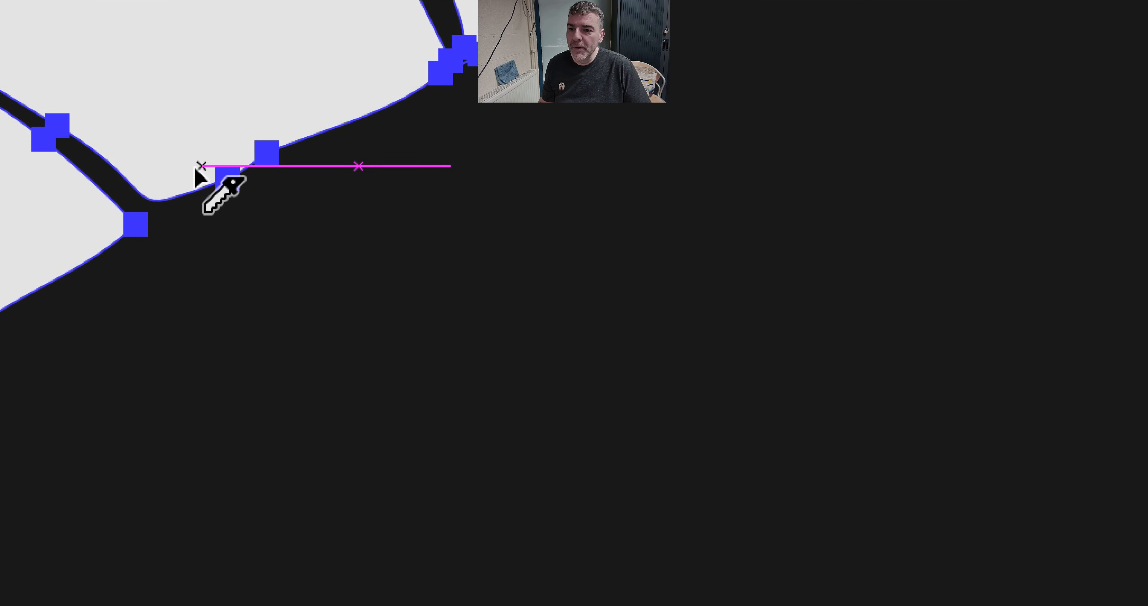
pyautogui.moveTo(205, 171); pyautogui.dragTo(127, 215)
pyautogui.moveTo(37, 269)
pyautogui.mouseDown()
pyautogui.moveTo(0, 317)
pyautogui.moveTo(0, 338)
pyautogui.mouseUp()
# Try to cut off the whiskers along the front of the muzzle with further Knife strokes
pyautogui.moveTo(134, 208); pyautogui.dragTo(128, 206)
pyautogui.moveTo(31, 324); pyautogui.dragTo(28, 419)
pyautogui.moveTo(115, 254); pyautogui.dragTo(116, 347)
pyautogui.moveTo(108, 280); pyautogui.dragTo(110, 346)
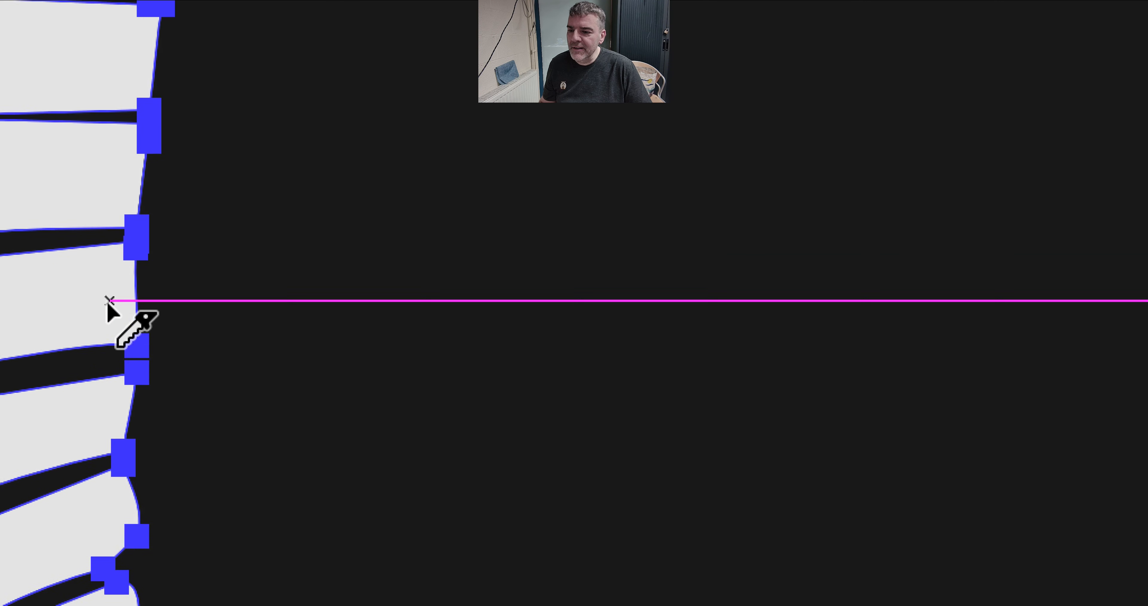
pyautogui.moveTo(96, 386); pyautogui.dragTo(105, 393)
pyautogui.moveTo(110, 307); pyautogui.dragTo(110, 330)
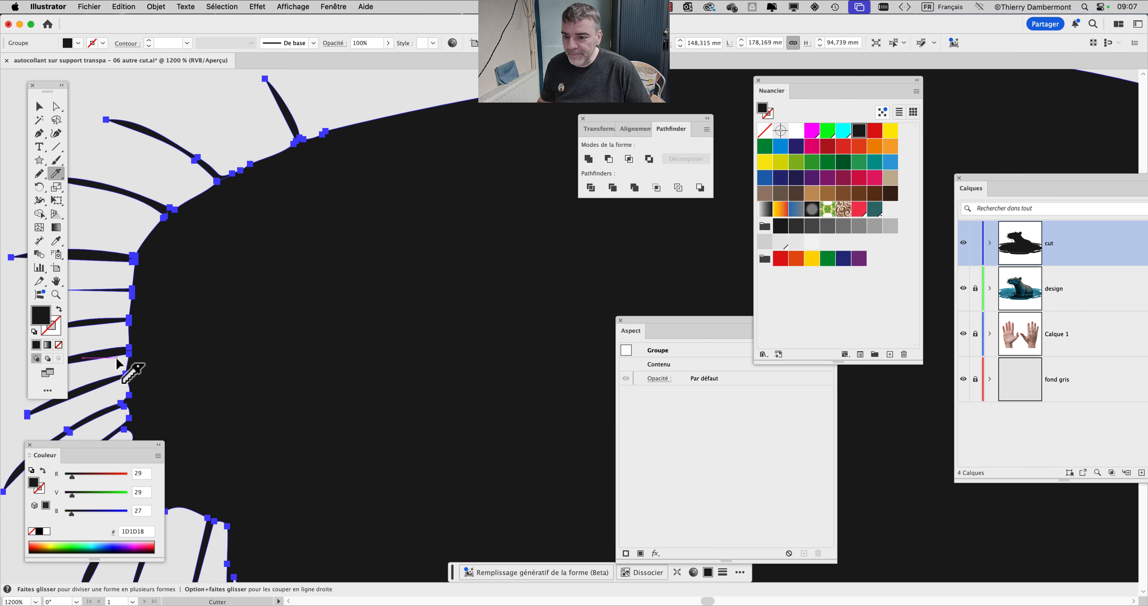
# Retry Knife cuts at close range across the bases of two neighbouring whiskers on the muzzle's front
pyautogui.scroll(2, 112, 356)
pyautogui.moveTo(204, 319); pyautogui.dragTo(302, 260)
pyautogui.scroll(1, 246, 241)
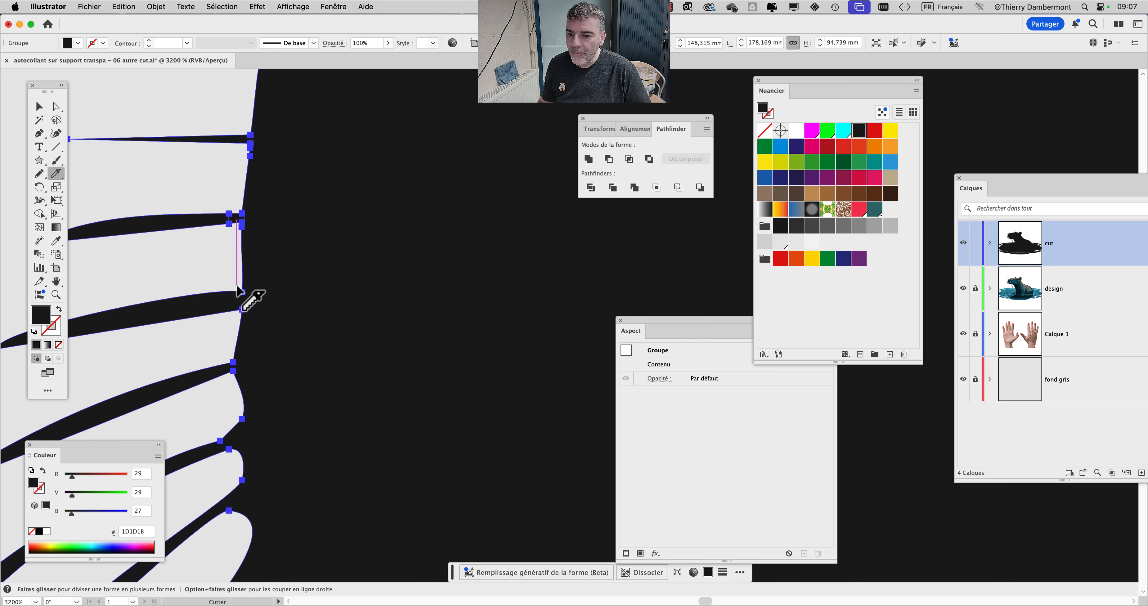
pyautogui.scroll(1, 247, 222)
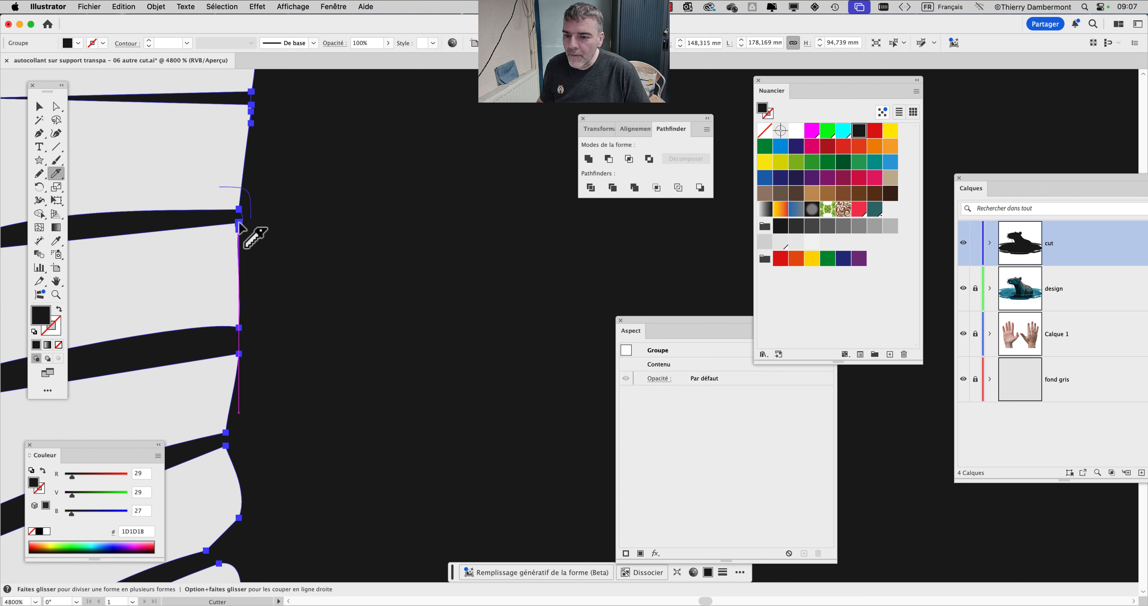
pyautogui.moveTo(219, 314)
pyautogui.mouseDown()
pyautogui.moveTo(268, 327)
pyautogui.moveTo(231, 376)
pyautogui.moveTo(238, 392)
pyautogui.mouseUp()
pyautogui.scroll(1, 234, 374)
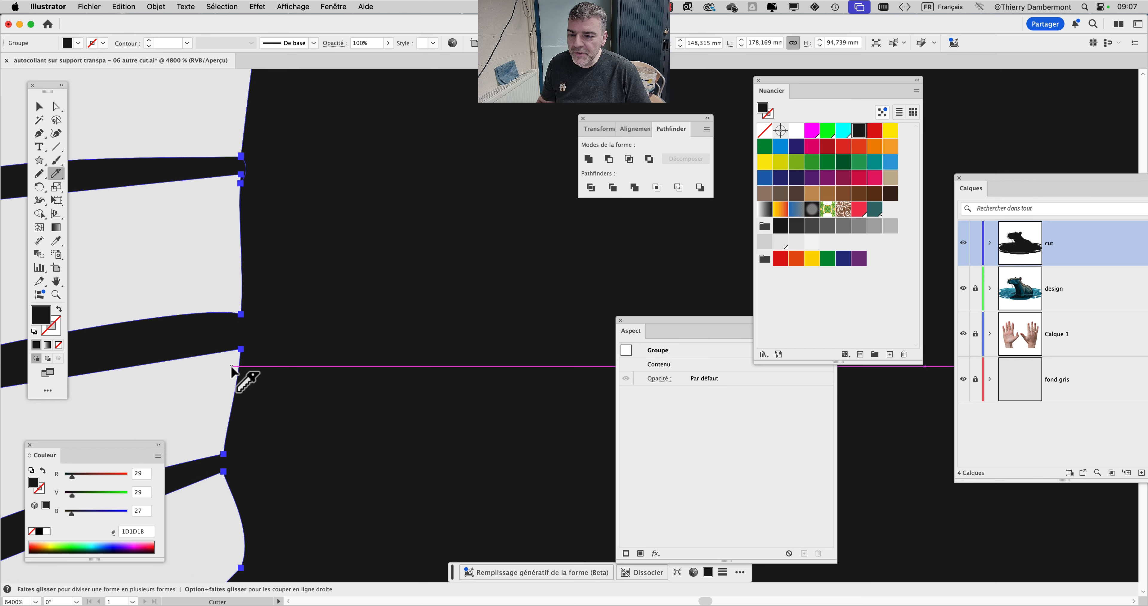
# Turn off Smart Guides (Repères commentés) and try a Knife cut around one whisker's base on the muzzle's front
pyautogui.click(292, 6)
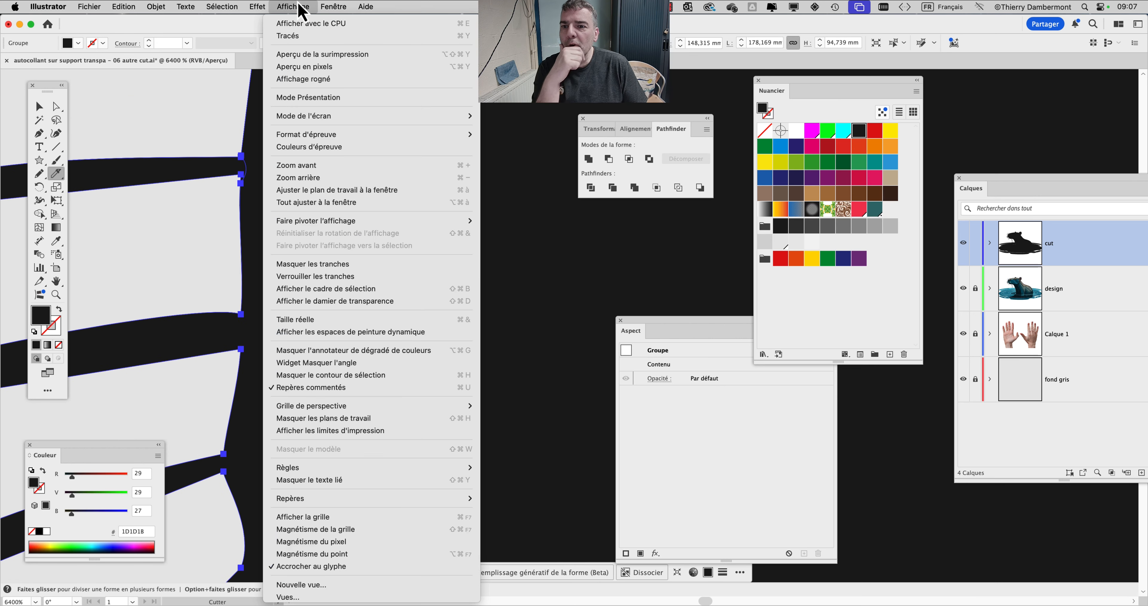
pyautogui.click(286, 387)
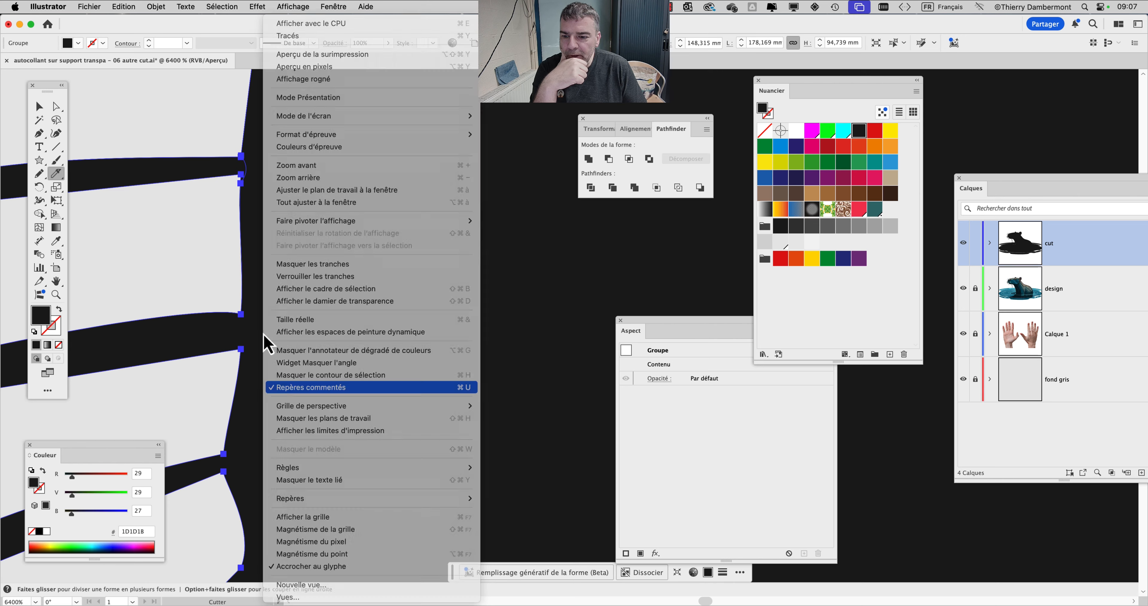
pyautogui.moveTo(215, 295); pyautogui.dragTo(238, 342)
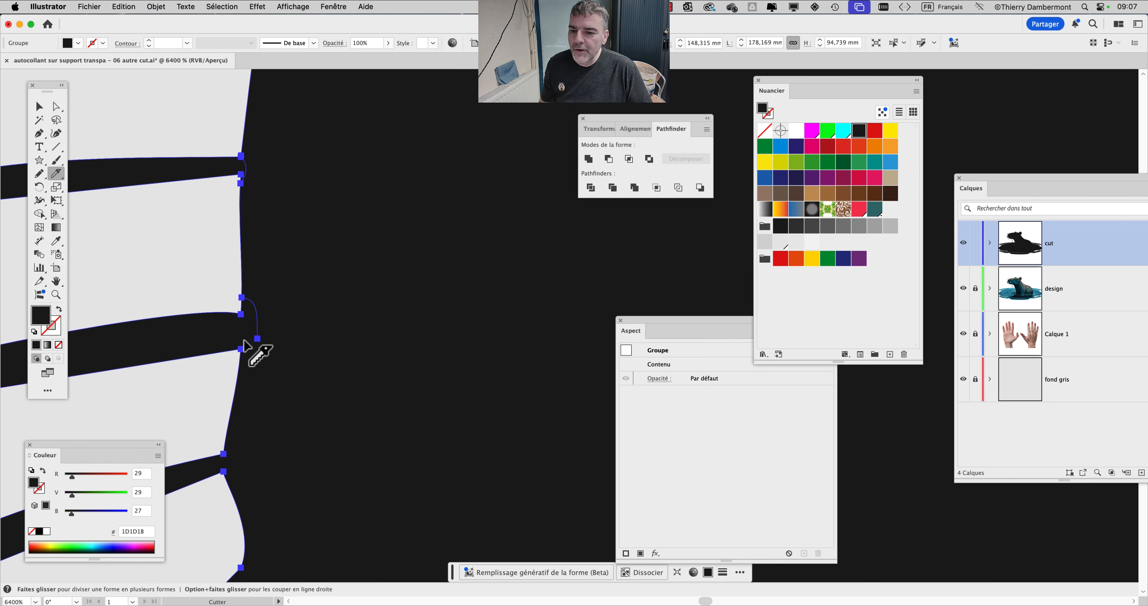
# Turn off Snap to Glyph (Accrocher au glyphe), try a straight Knife cut across the same whisker, and undo it
pyautogui.click(300, 6)
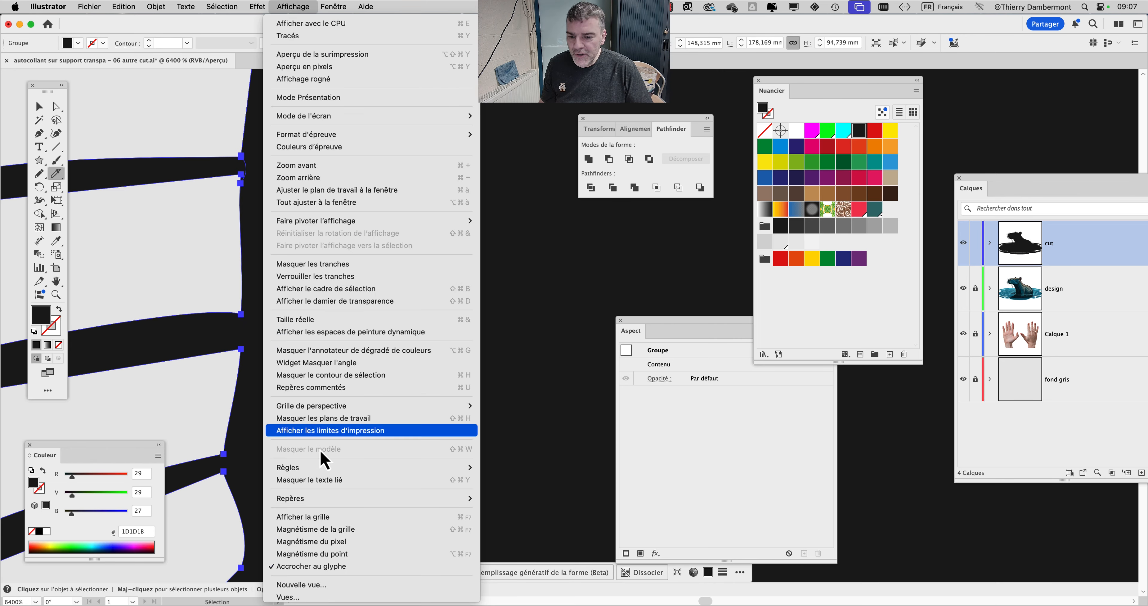
pyautogui.click(335, 564)
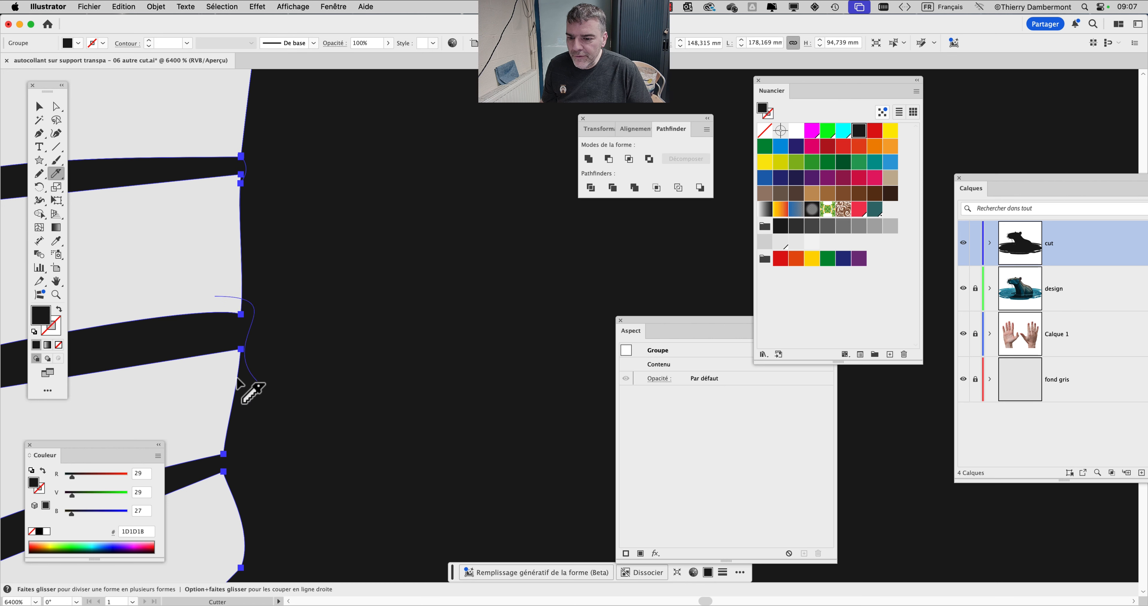
pyautogui.moveTo(214, 308); pyautogui.dragTo(214, 359)
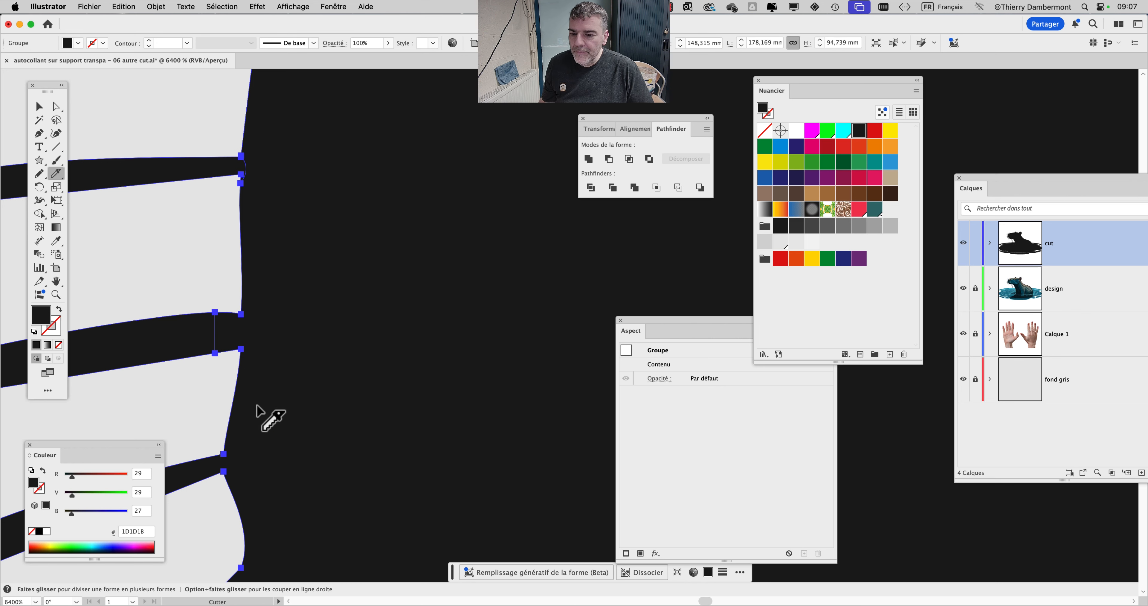
pyautogui.press('super+z')
pyautogui.click(294, 9)
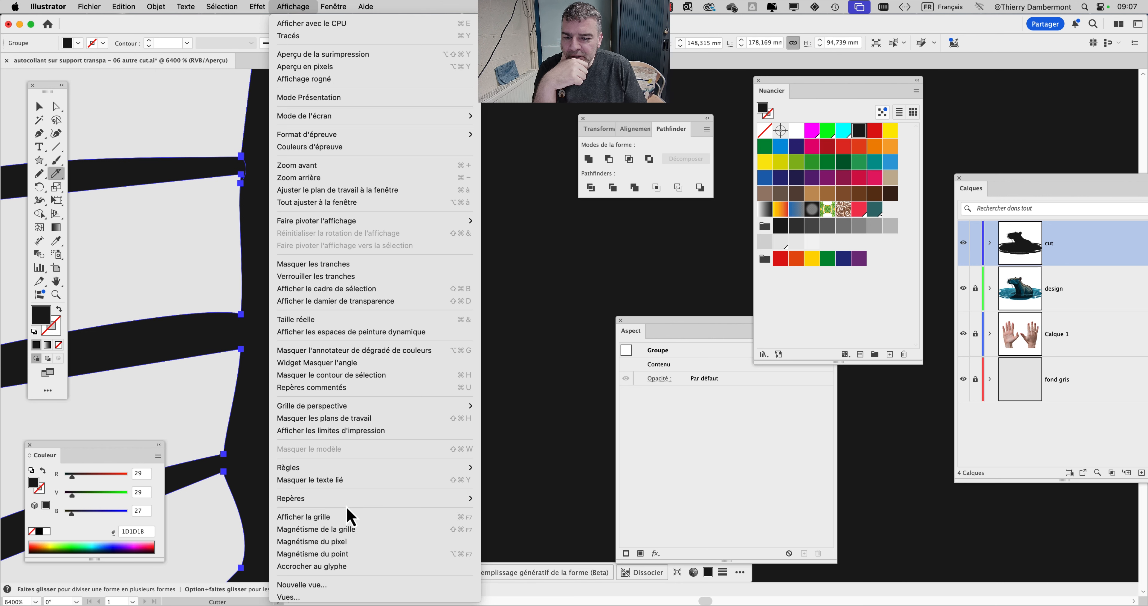
pyautogui.moveTo(348, 502)
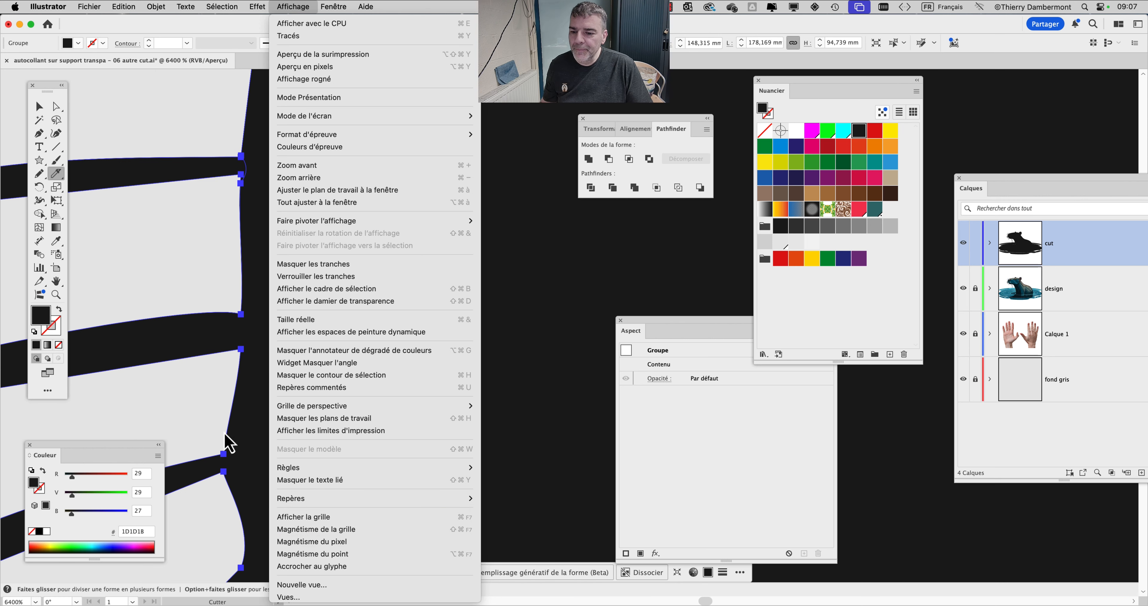
pyautogui.click(230, 443)
pyautogui.press('space')
pyautogui.moveTo(265, 366); pyautogui.dragTo(406, 147)
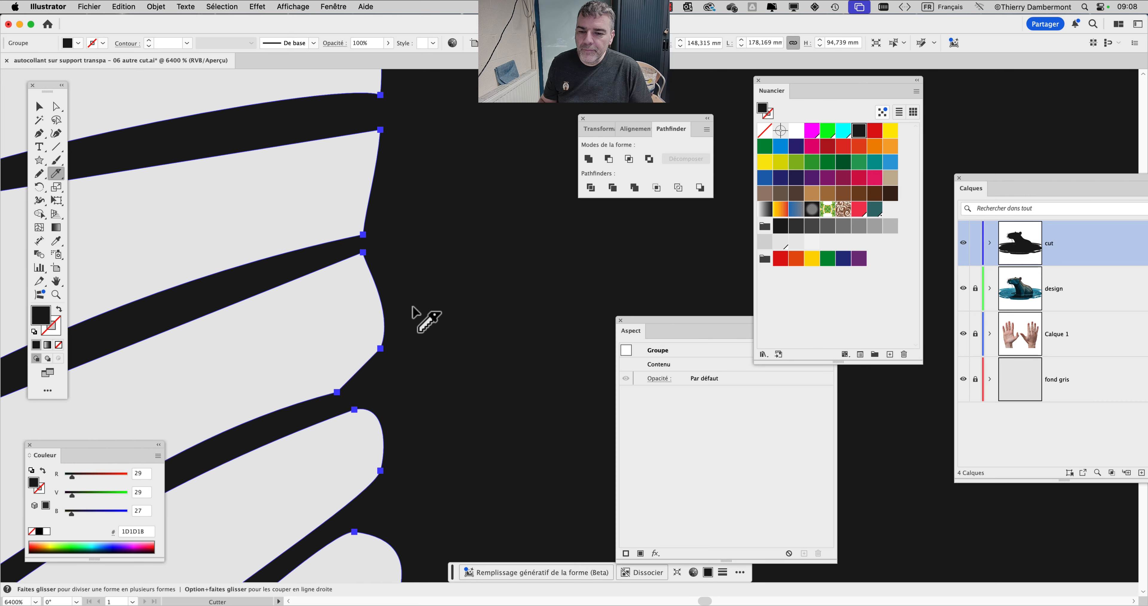
pyautogui.press('super')
pyautogui.press('super+minus')
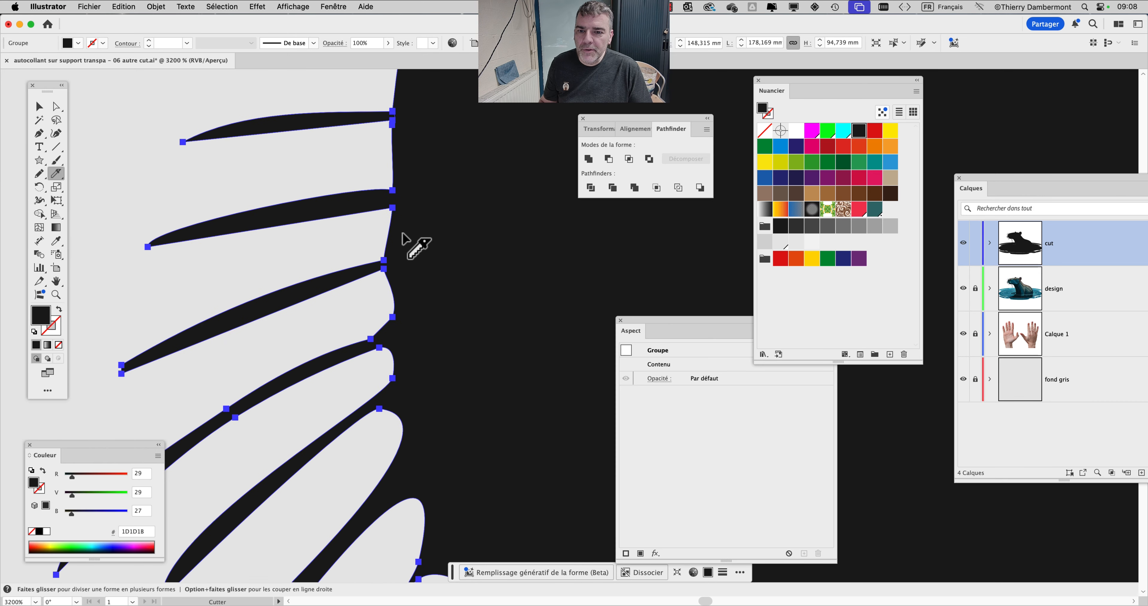
# Revert the document to the history state "Appliquer la nuance" that precedes all the Knife cuts
pyautogui.click(333, 6)
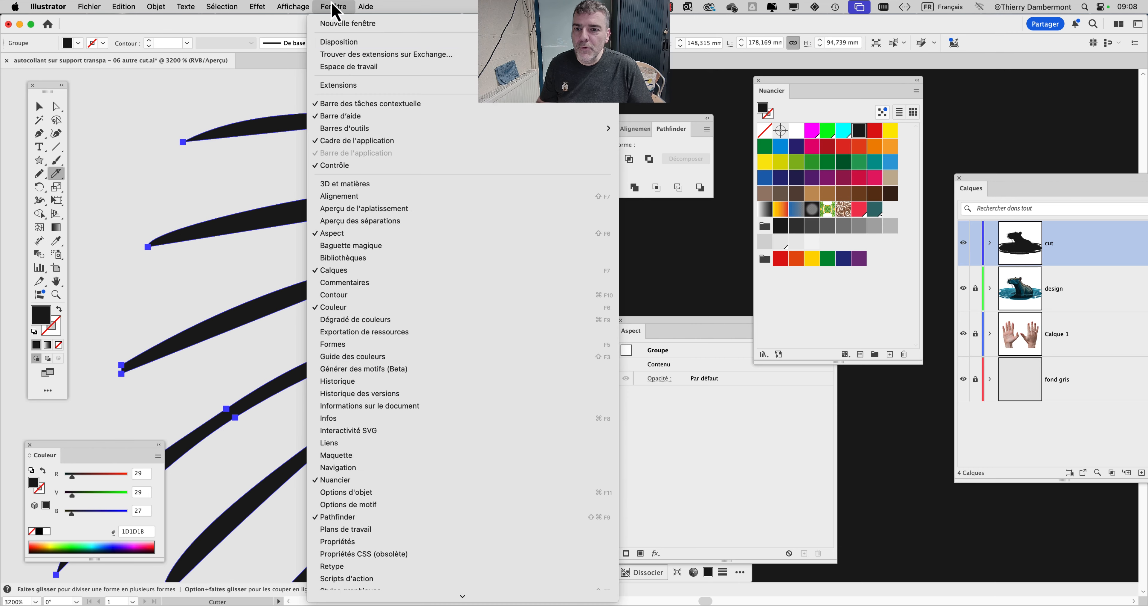
pyautogui.click(384, 382)
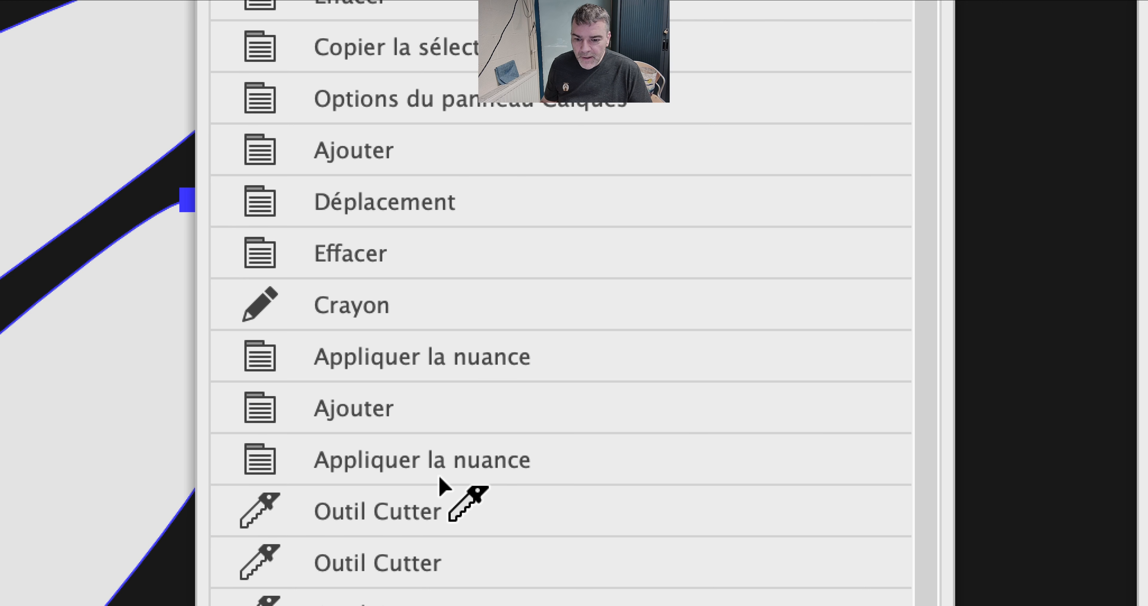
pyautogui.click(440, 477)
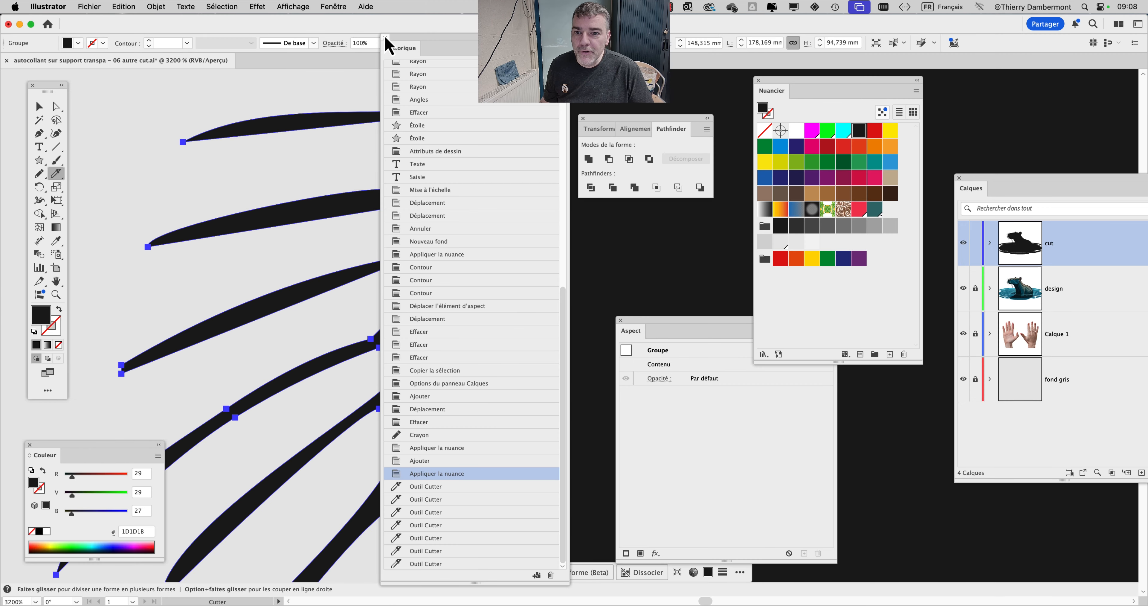
pyautogui.click(385, 37)
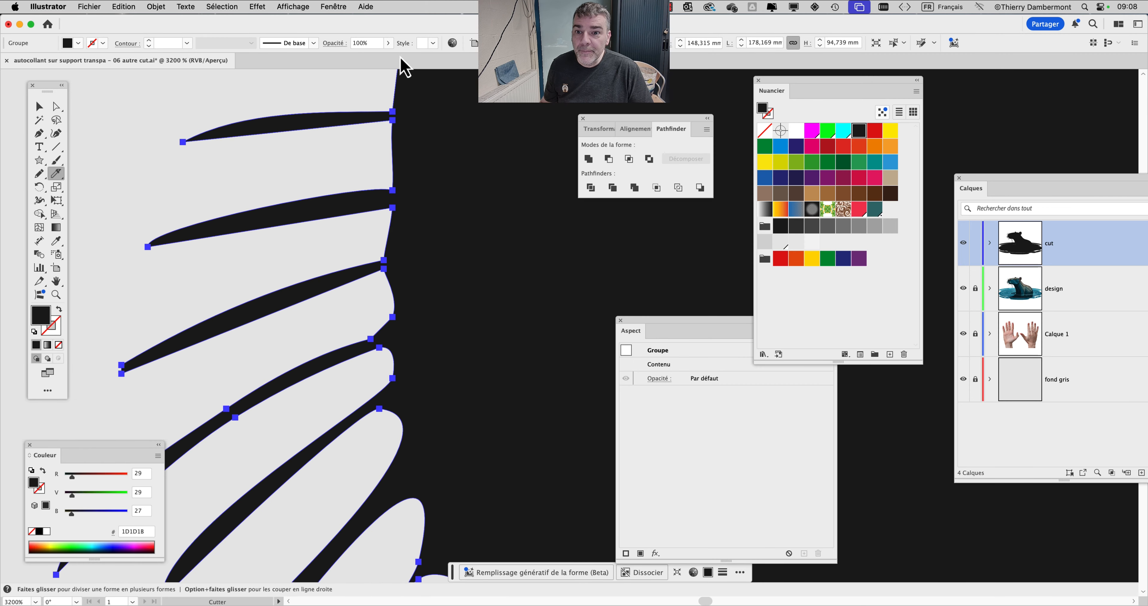
# Save the document as "autocollant sur support transpa - 06b autre cut.ai" in Illustrator 2020 format with PDF compatibility and compression
pyautogui.scroll(-2, 349, 270)
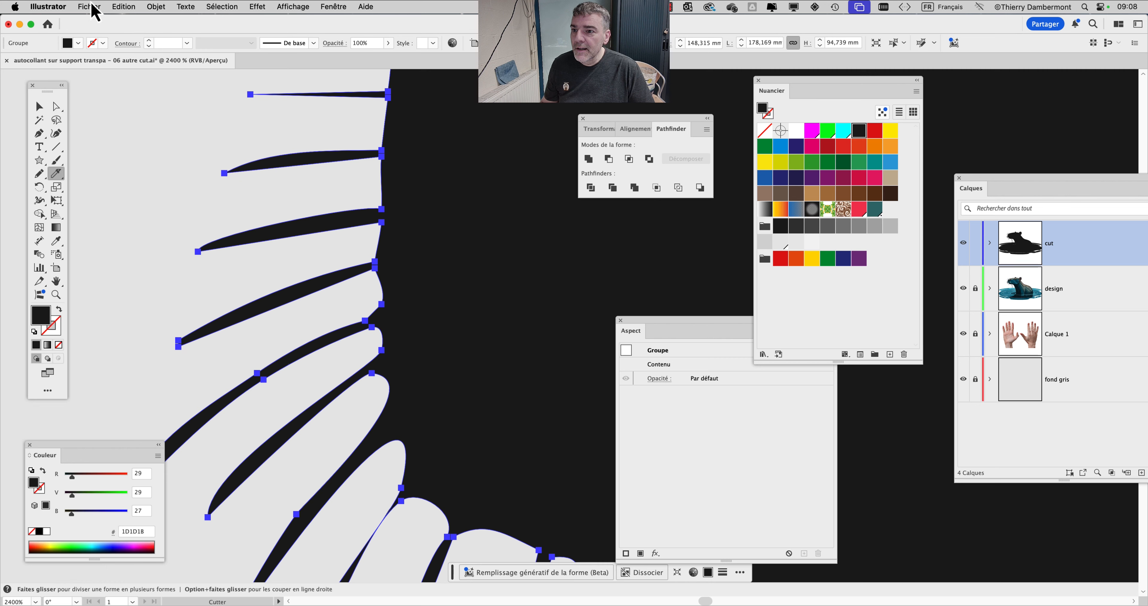
pyautogui.click(94, 11)
pyautogui.click(297, 132)
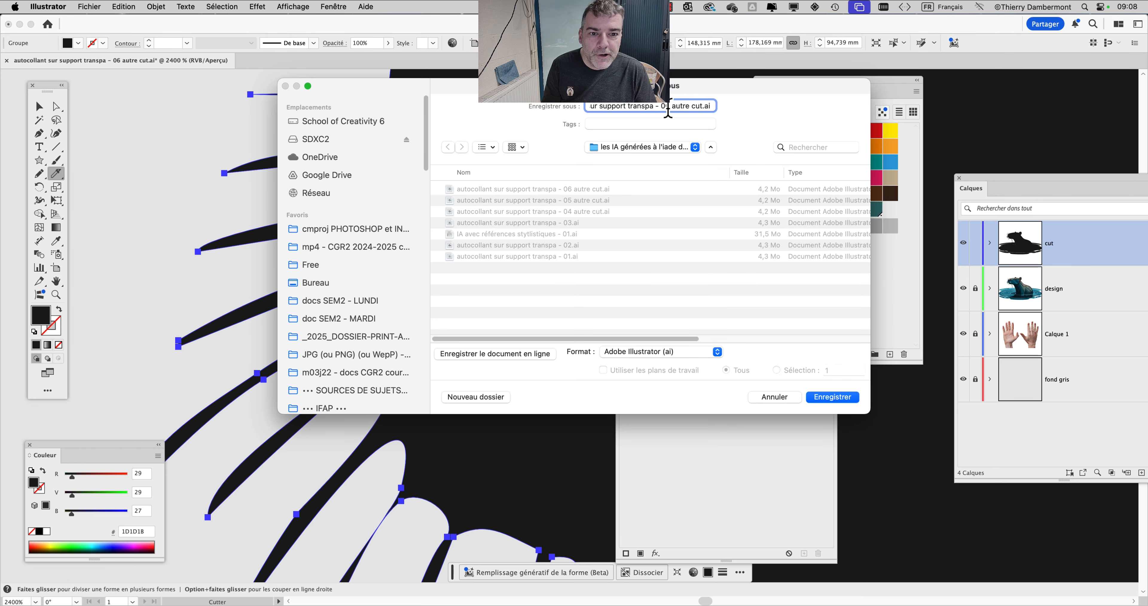
pyautogui.click(829, 400)
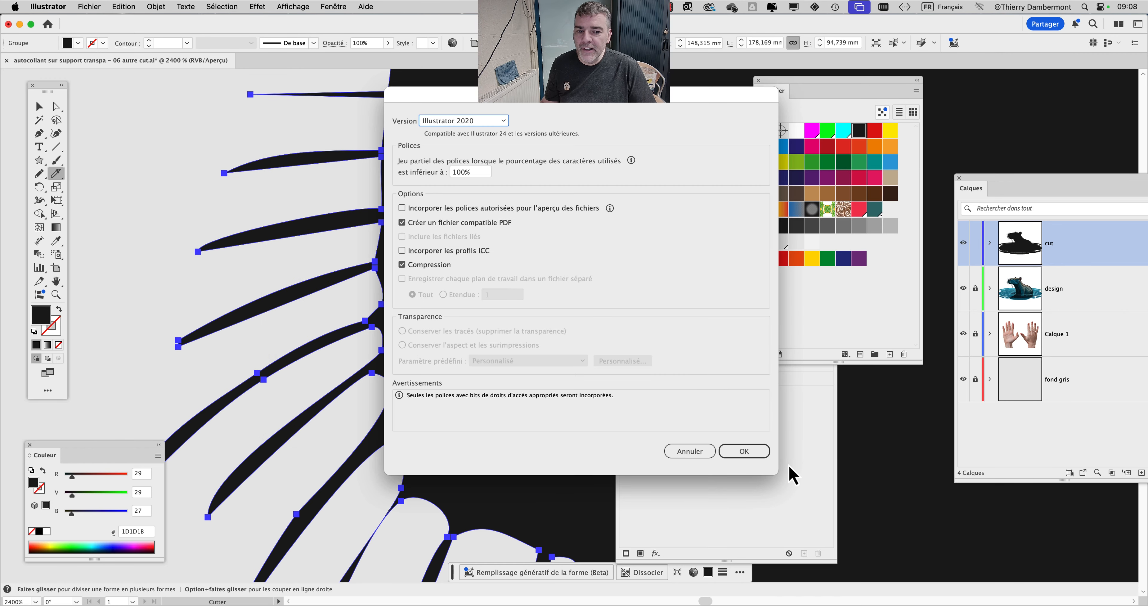
pyautogui.click(760, 453)
# Draw a freehand Pencil outline about 24.5 by 37.1 mm along the muzzle's edge and around all its surrounding whiskers
pyautogui.scroll(-1, 330, 249)
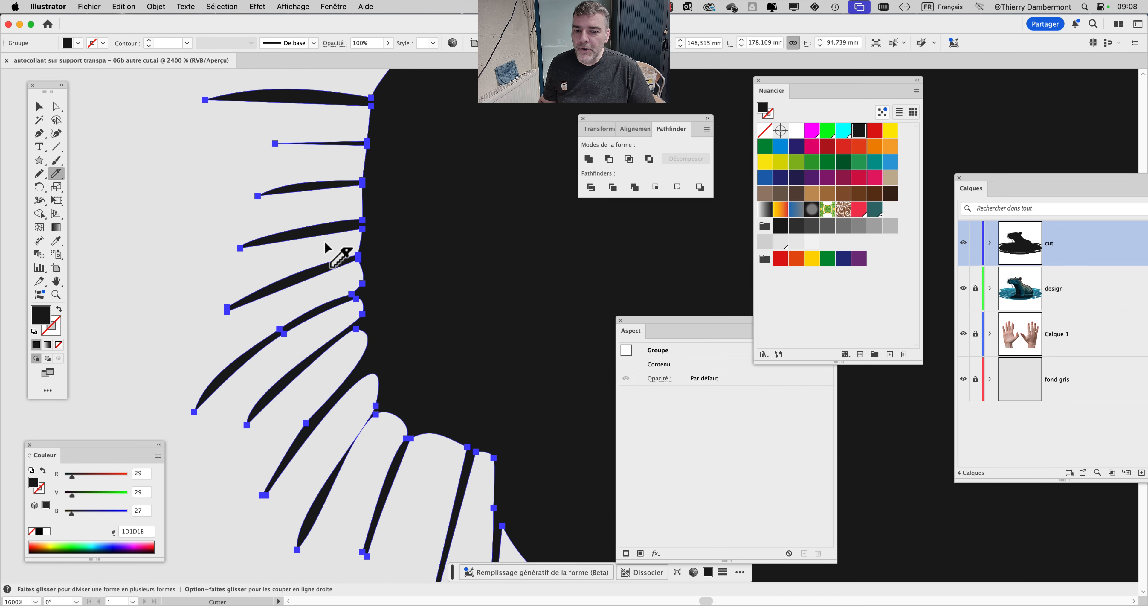
pyautogui.scroll(-3, 330, 249)
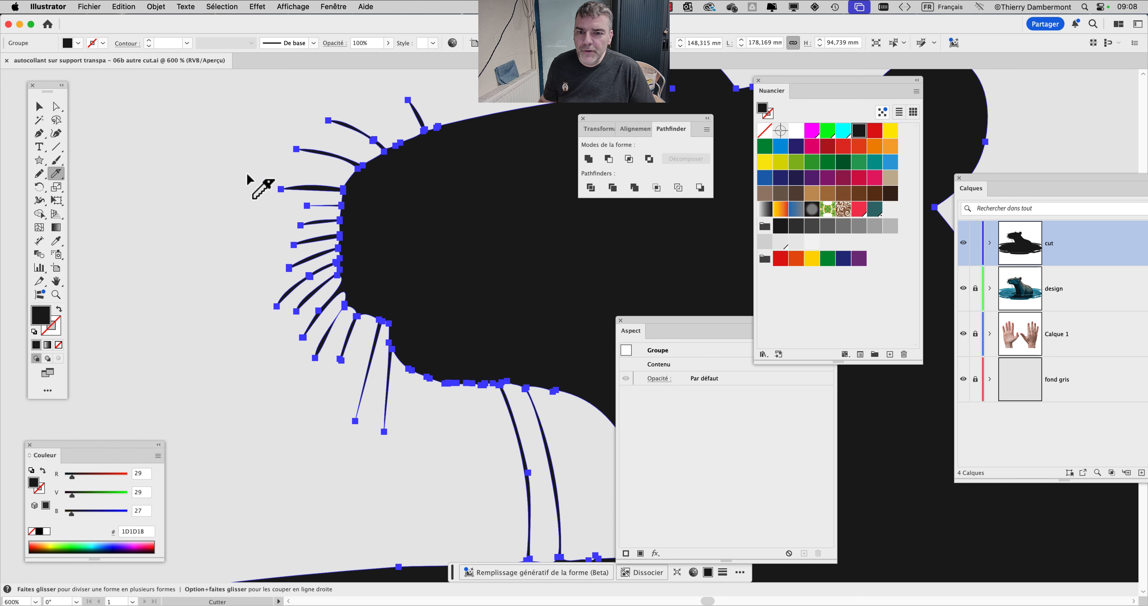
pyautogui.click(40, 173)
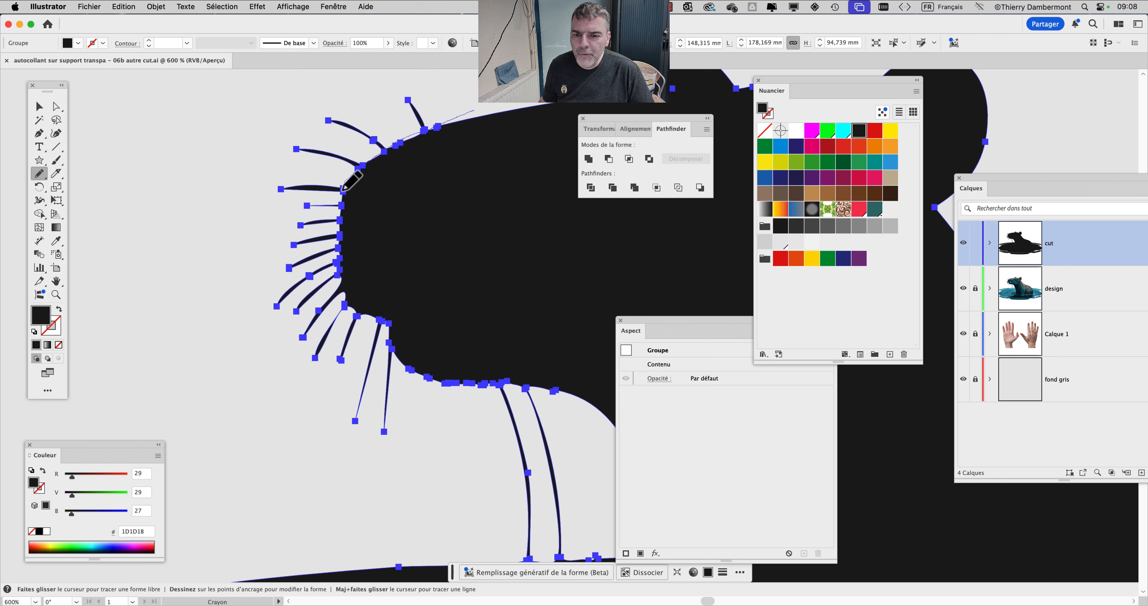
pyautogui.moveTo(343, 218)
pyautogui.mouseDown()
pyautogui.moveTo(347, 297)
pyautogui.moveTo(385, 326)
pyautogui.moveTo(411, 414)
pyautogui.moveTo(425, 480)
pyautogui.moveTo(401, 495)
pyautogui.moveTo(323, 486)
pyautogui.moveTo(237, 351)
pyautogui.moveTo(198, 250)
pyautogui.moveTo(241, 150)
pyautogui.moveTo(284, 99)
pyautogui.moveTo(330, 82)
pyautogui.moveTo(465, 88)
pyautogui.mouseUp()
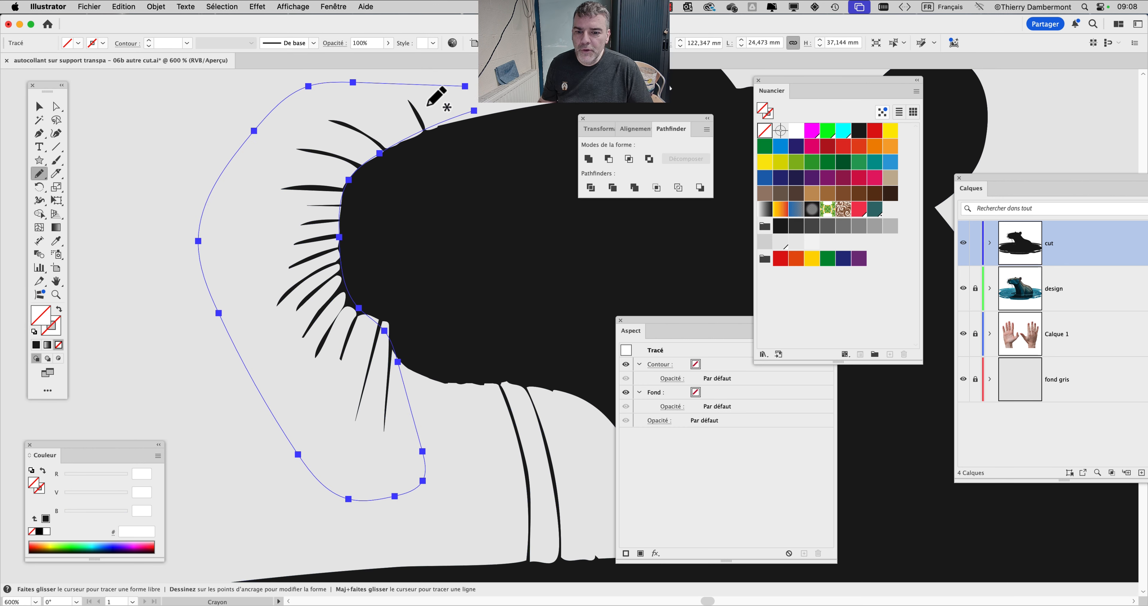
# Cut the silhouette with the Pencil outline using Divide Objects Below (Diviser les objets inférieurs)
pyautogui.click(156, 6)
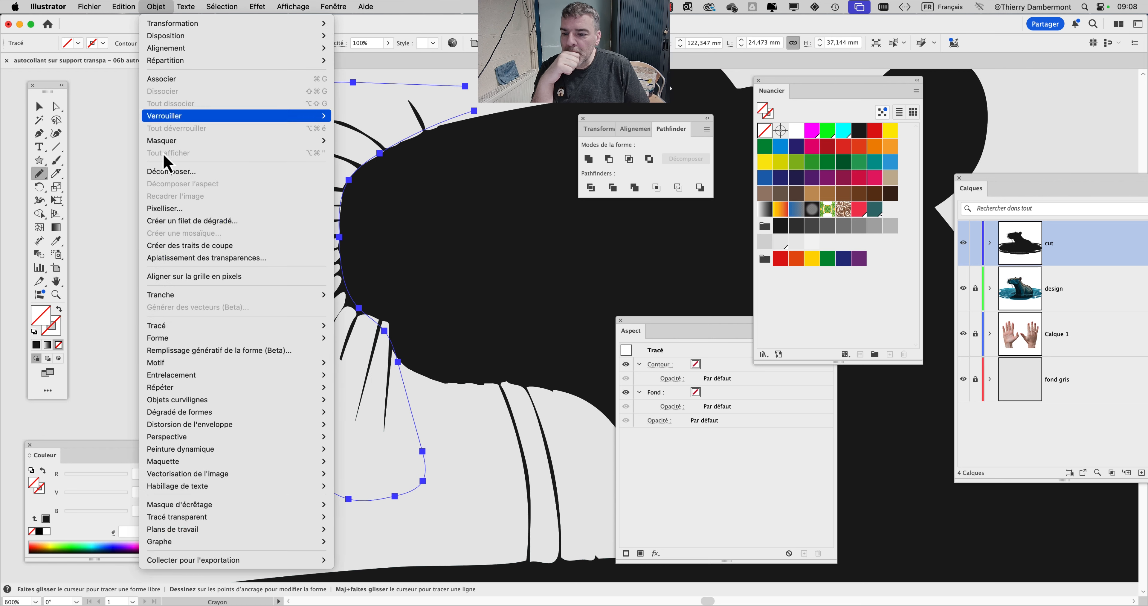
pyautogui.moveTo(199, 327)
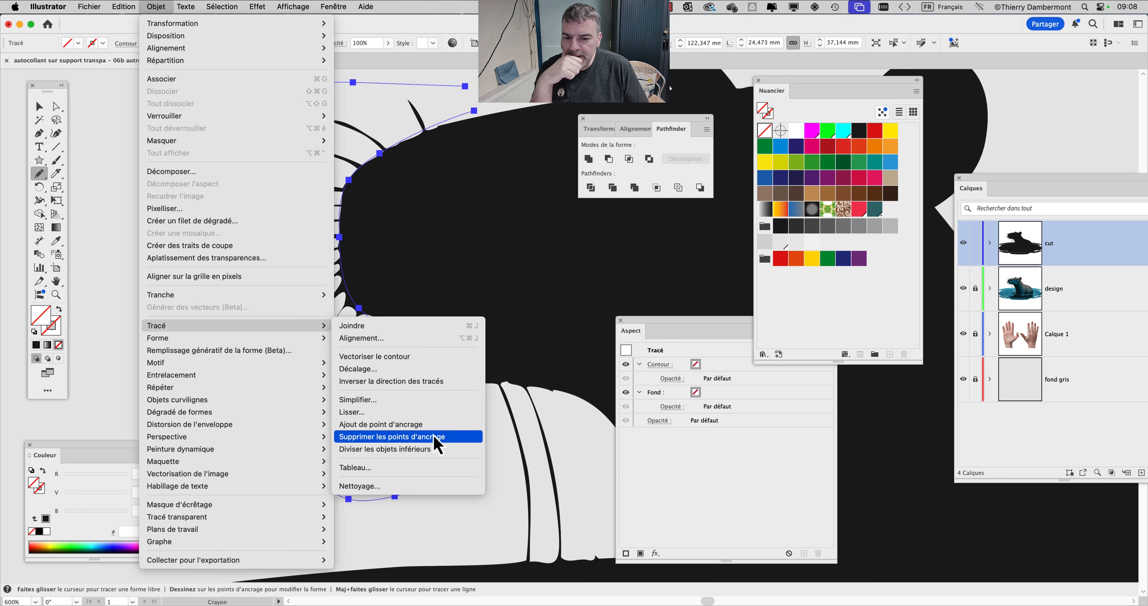
pyautogui.click(435, 449)
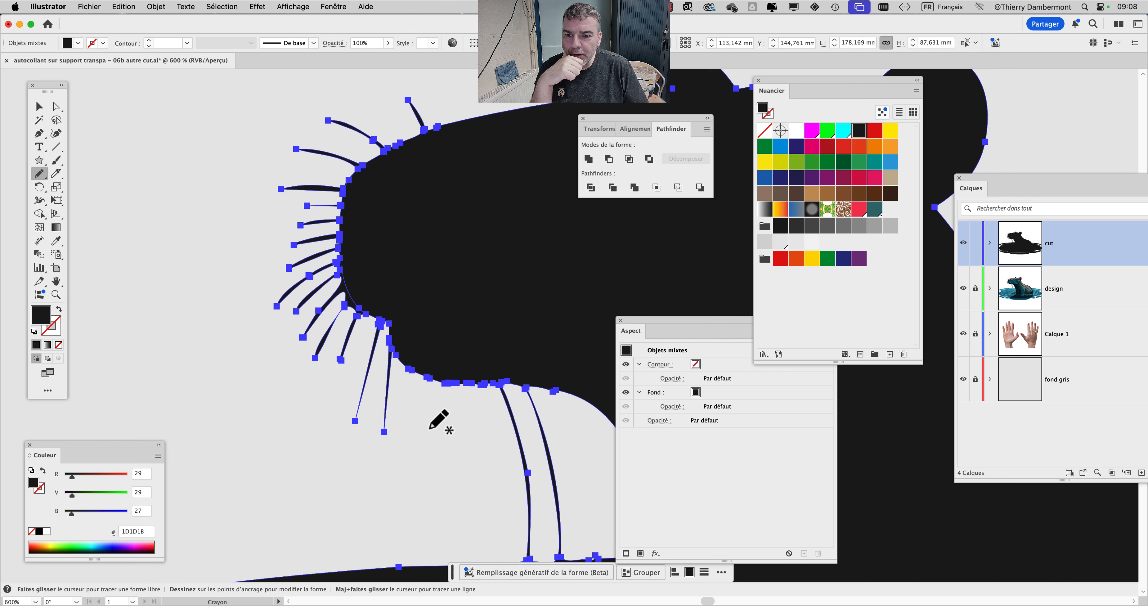
# Move the cut-off upper whiskers away from the muzzle using the Group Selection tool (Sélection directe progressive)
pyautogui.moveTo(58, 109); pyautogui.dragTo(95, 117)
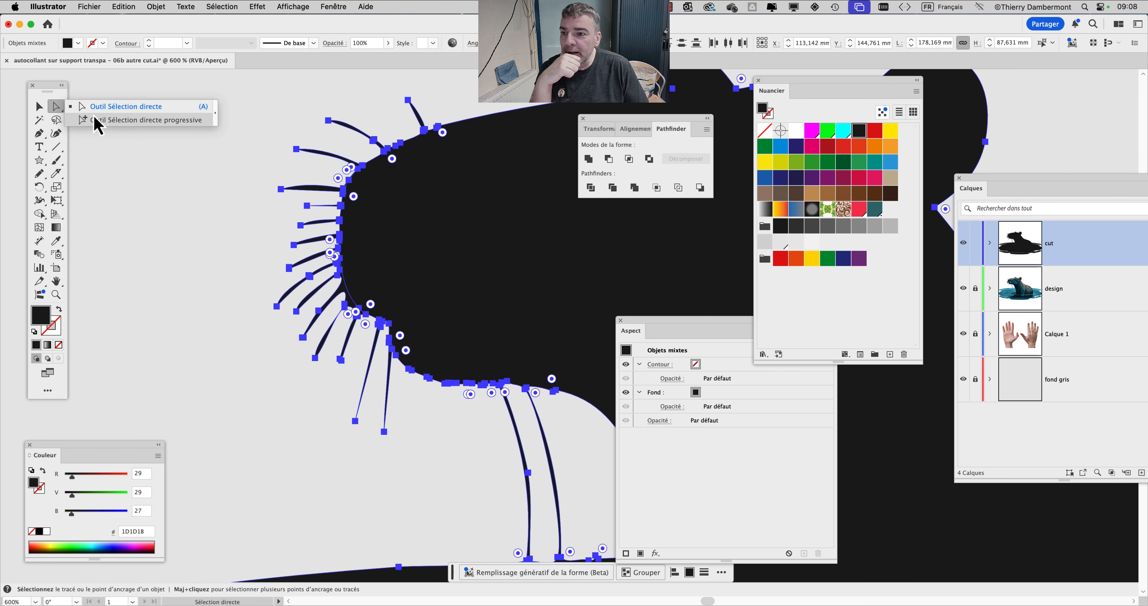
pyautogui.click(225, 163)
pyautogui.click(345, 128)
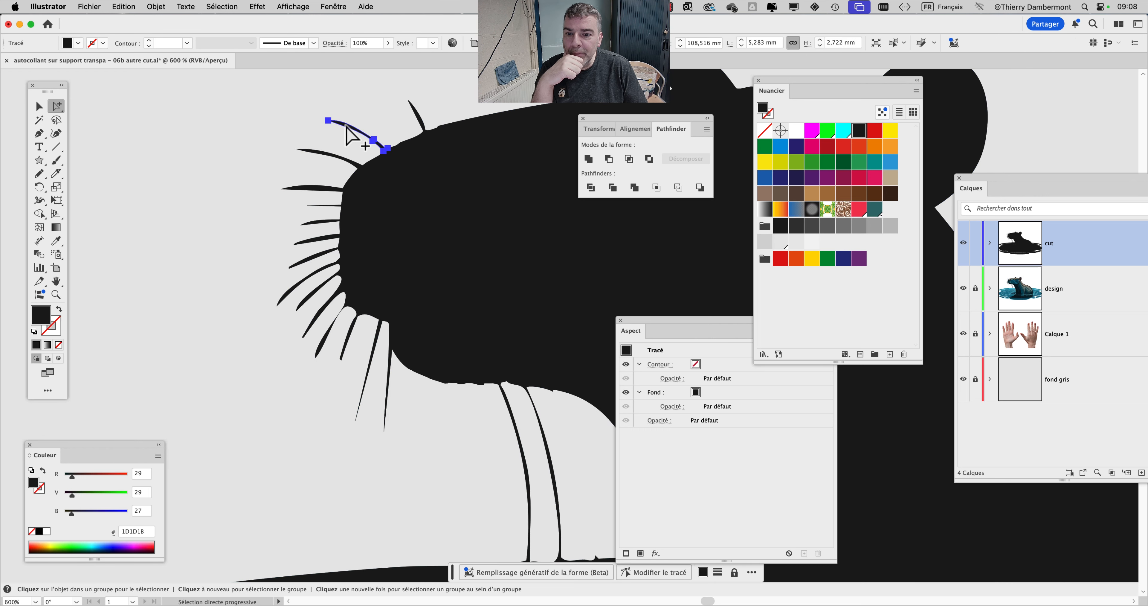
pyautogui.moveTo(345, 128); pyautogui.dragTo(295, 101)
pyautogui.moveTo(322, 154); pyautogui.dragTo(260, 134)
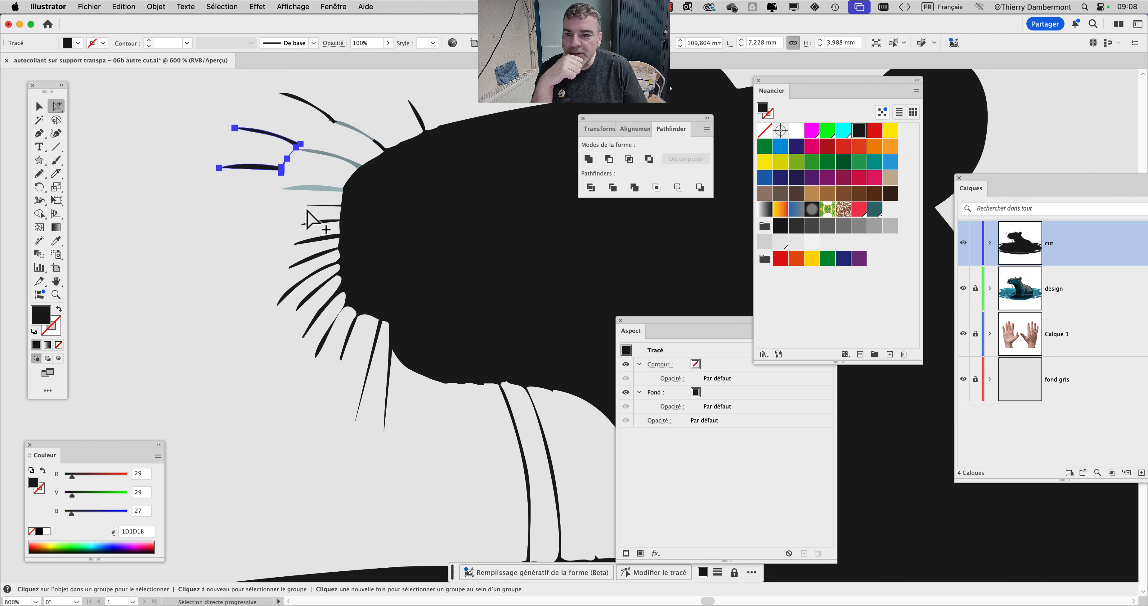
pyautogui.moveTo(319, 205); pyautogui.dragTo(249, 203)
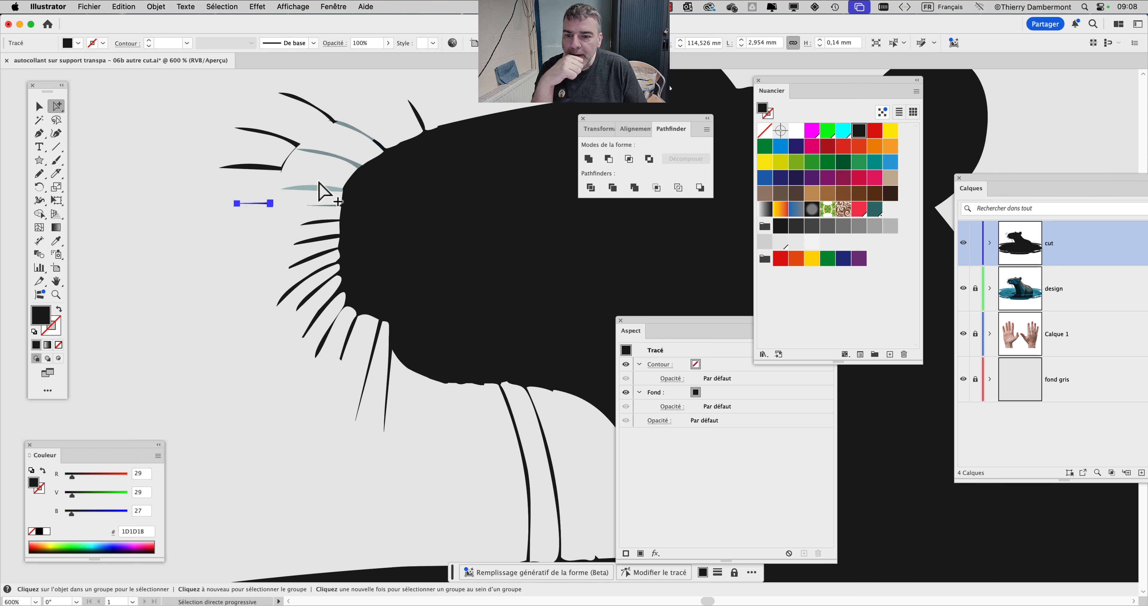
pyautogui.moveTo(319, 186); pyautogui.dragTo(273, 189)
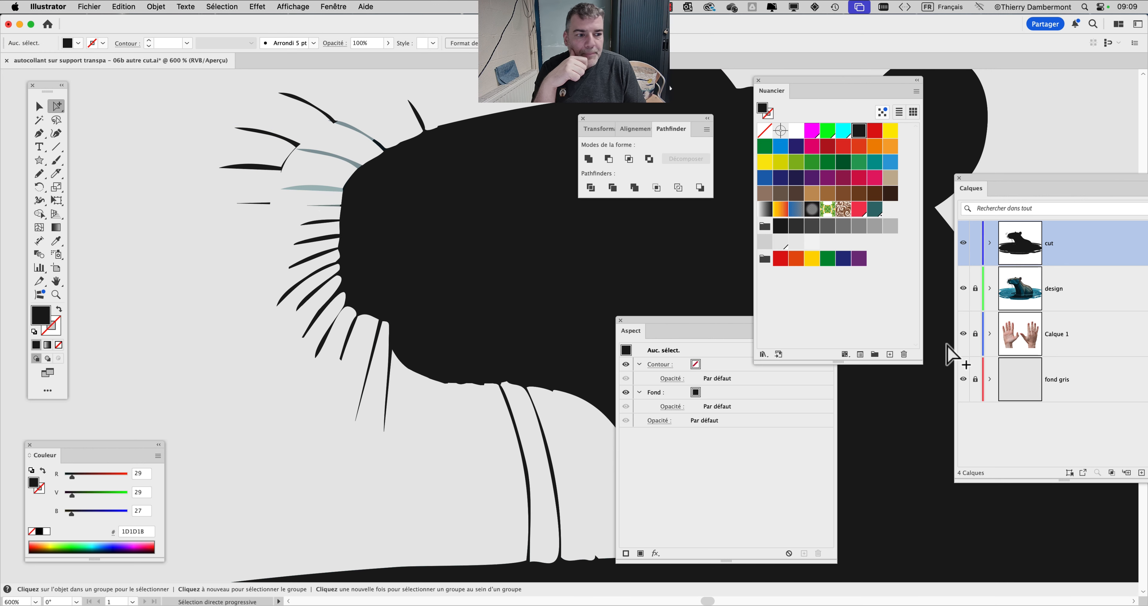
# Hide the design layer and move the remaining cut-off whiskers away from the front and top of the muzzle
pyautogui.click(963, 288)
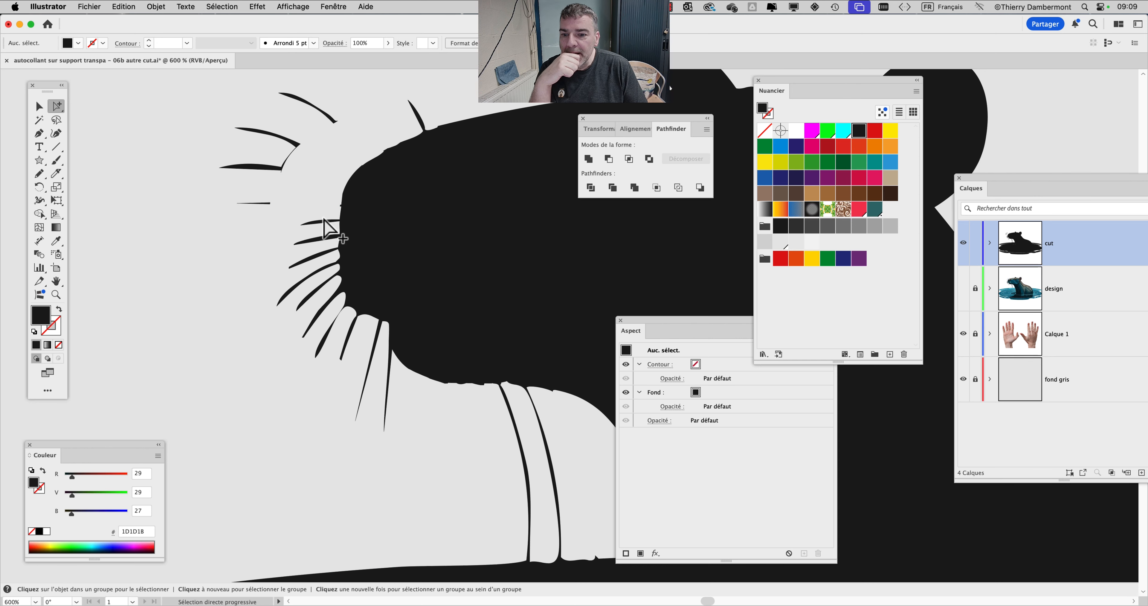
pyautogui.moveTo(324, 221); pyautogui.dragTo(265, 204)
pyautogui.moveTo(323, 239); pyautogui.dragTo(276, 280)
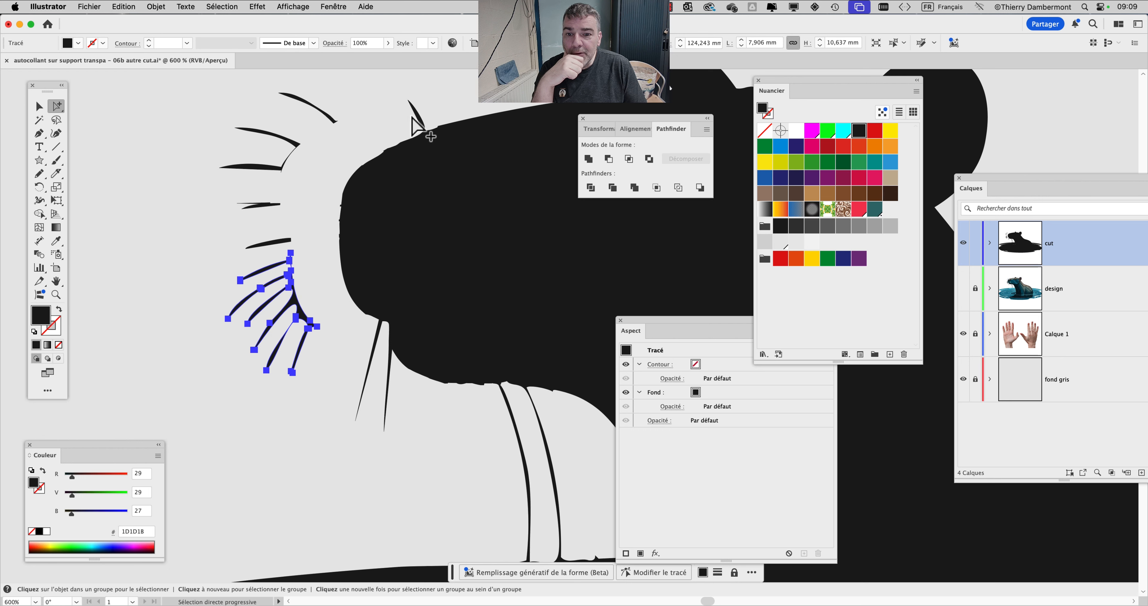
pyautogui.moveTo(415, 112); pyautogui.dragTo(341, 96)
# Delete all the detached whisker pieces lying in front of and above the muzzle
pyautogui.keyDown('shift'); pyautogui.click(320, 112); pyautogui.keyUp('shift')
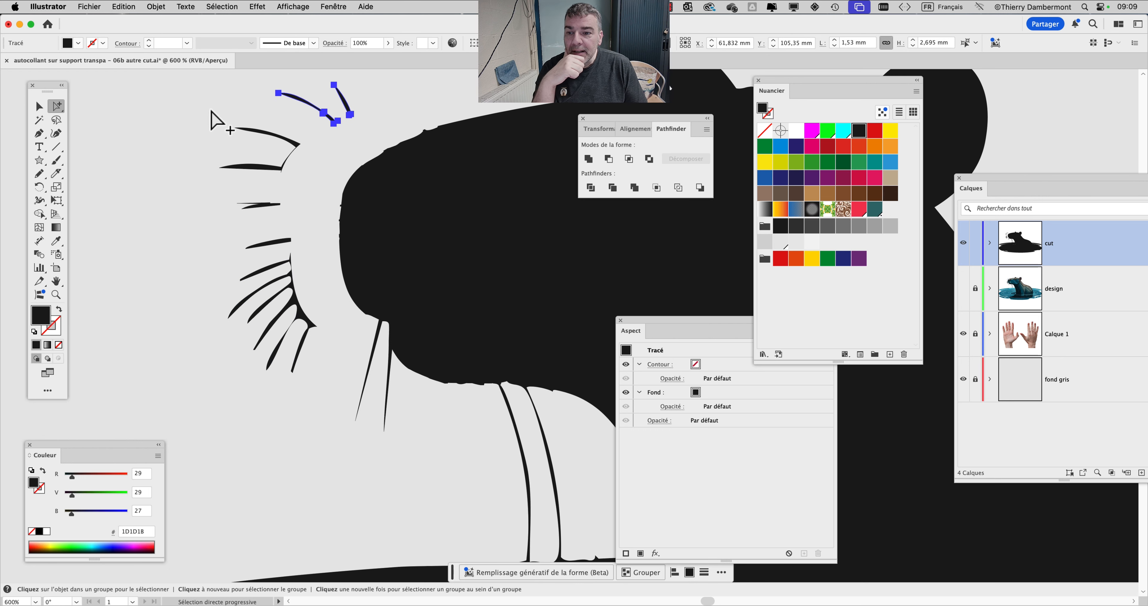
pyautogui.moveTo(204, 102); pyautogui.dragTo(323, 161)
pyautogui.press('Delete')
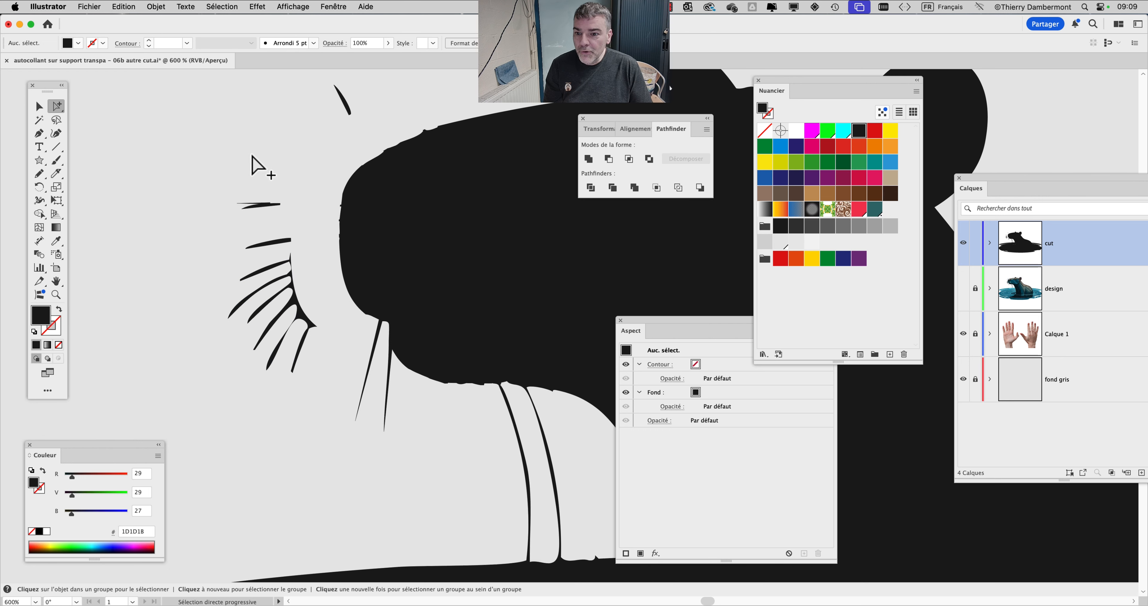
pyautogui.moveTo(251, 154); pyautogui.dragTo(308, 367)
pyautogui.press('Delete')
pyautogui.moveTo(325, 101); pyautogui.dragTo(362, 126)
pyautogui.press('Delete')
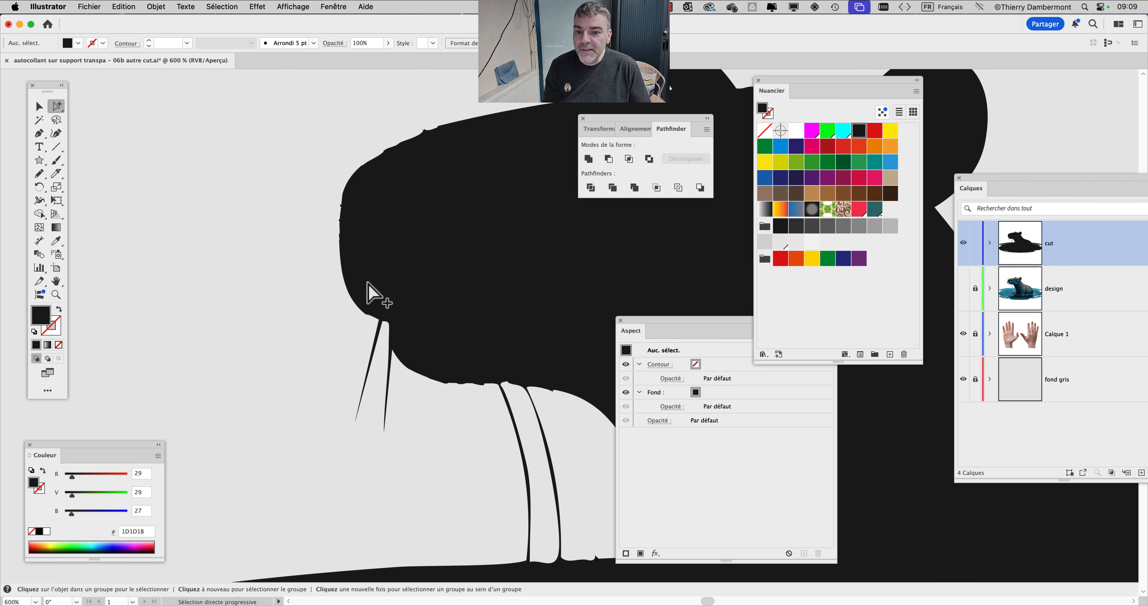
# Draw a Pencil outline about 9.6 by 12.7 mm around the two chin whiskers and cut the silhouette with Divide Objects Below (Diviser les objets inférieurs)
pyautogui.keyDown('super'); pyautogui.click(428, 373); pyautogui.keyUp('super')
pyautogui.moveTo(272, 301)
pyautogui.mouseDown()
pyautogui.moveTo(121, 177)
pyautogui.moveTo(206, 174)
pyautogui.moveTo(223, 180)
pyautogui.moveTo(260, 273)
pyautogui.moveTo(164, 358)
pyautogui.moveTo(123, 252)
pyautogui.mouseUp()
pyautogui.click(40, 175)
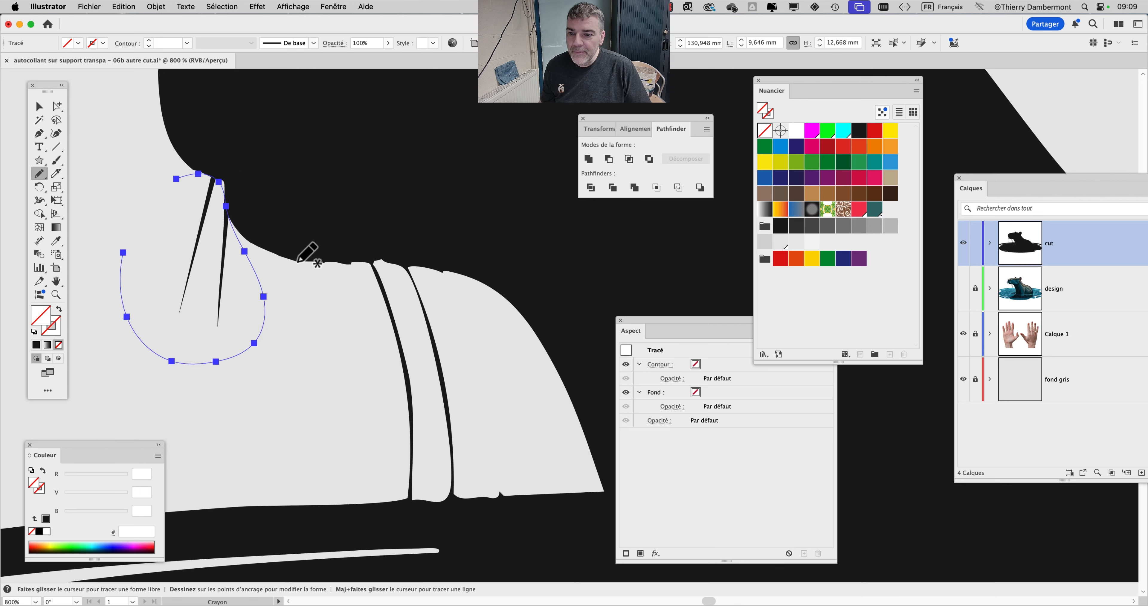
pyautogui.click(161, 7)
pyautogui.moveTo(193, 325)
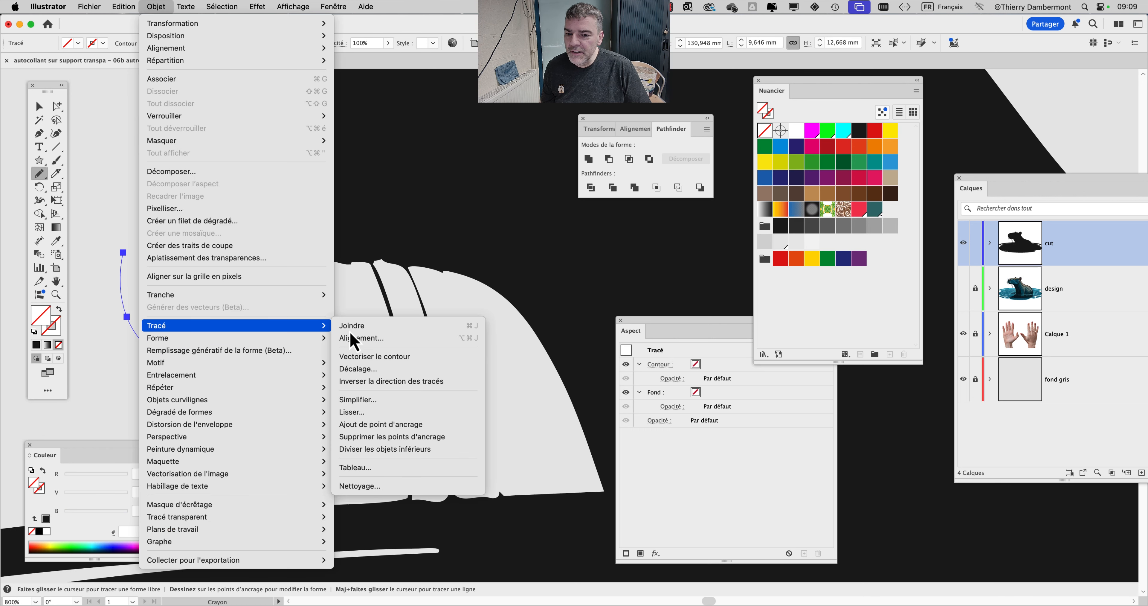
pyautogui.click(412, 448)
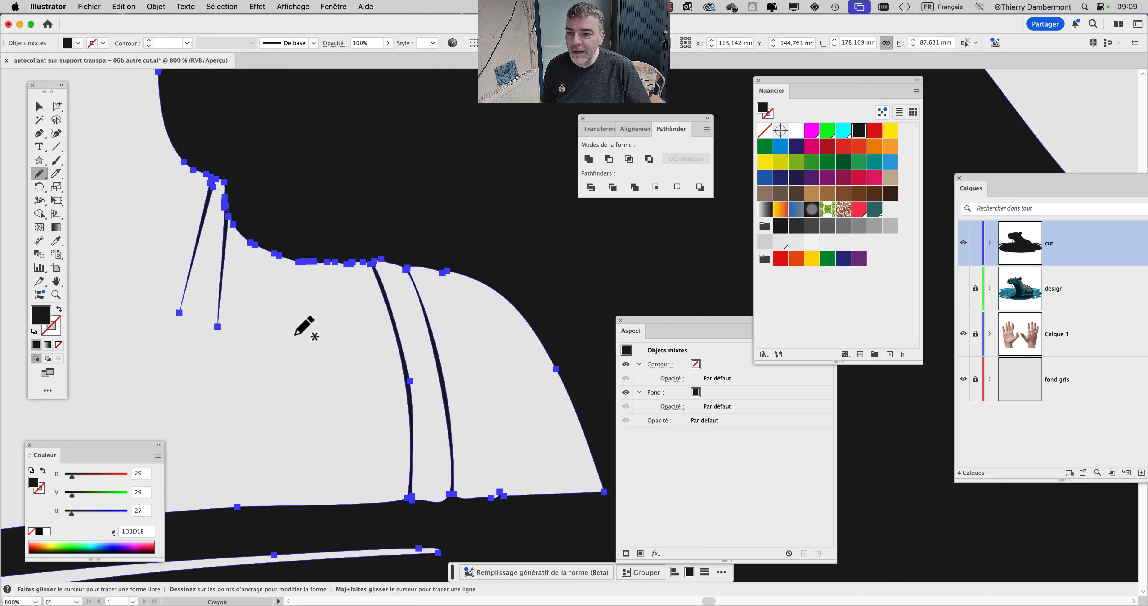
# Delete the two cut-off chin whiskers using the Group Selection tool
pyautogui.click(61, 106)
pyautogui.click(213, 285)
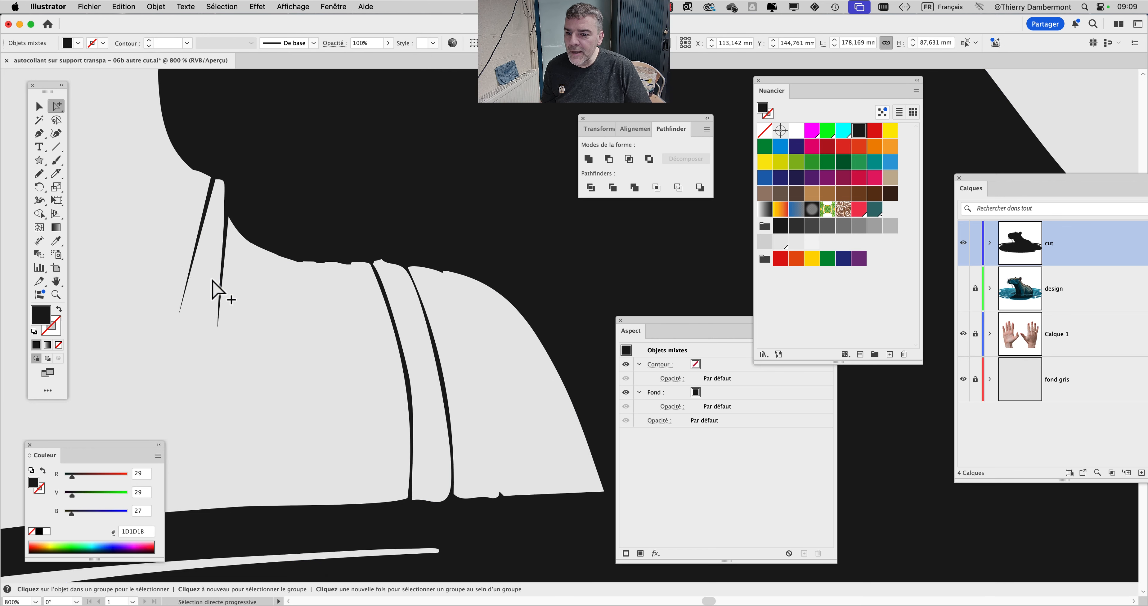
pyautogui.click(190, 267)
pyautogui.press('Delete')
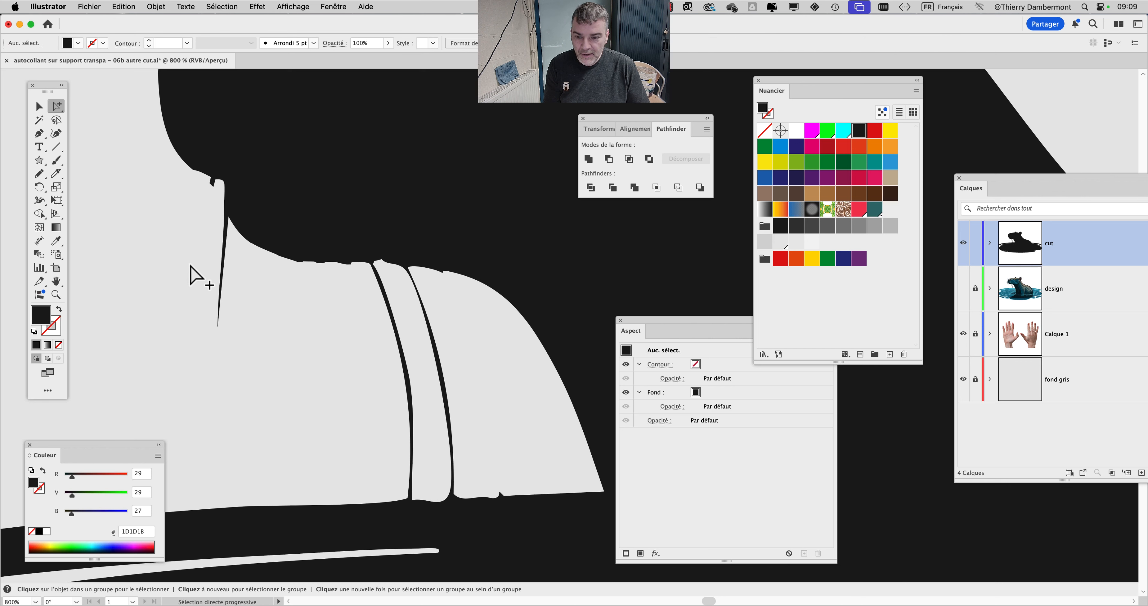
pyautogui.click(224, 245)
pyautogui.press('Delete')
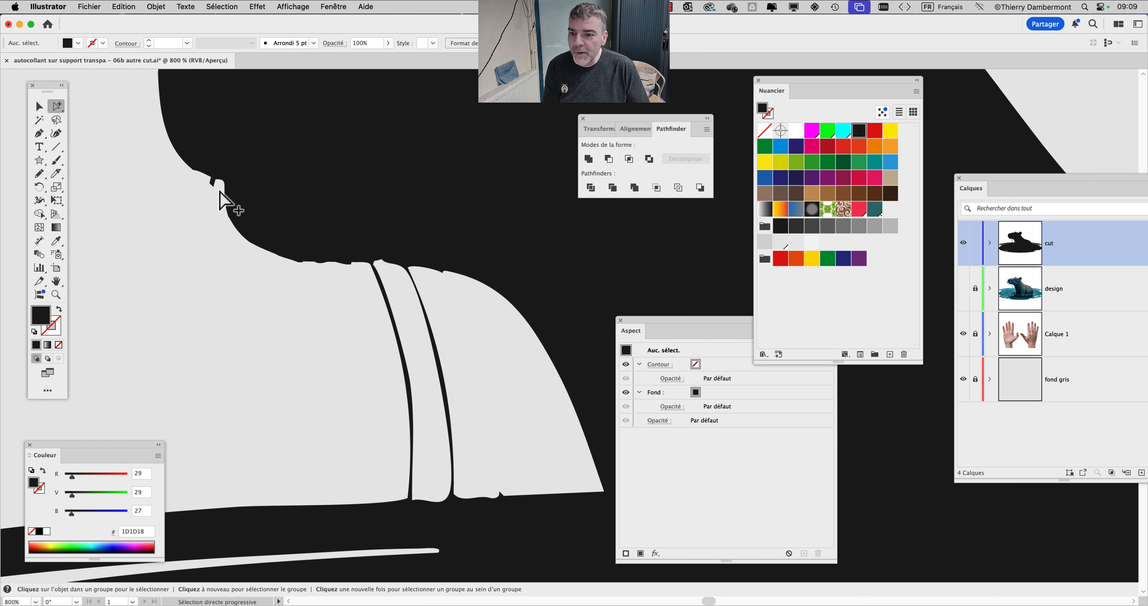
# Draw a Pencil outline about 9.9 by 15.8 mm around the two long whiskers reaching the water and divide the silhouette beneath it
pyautogui.click(40, 174)
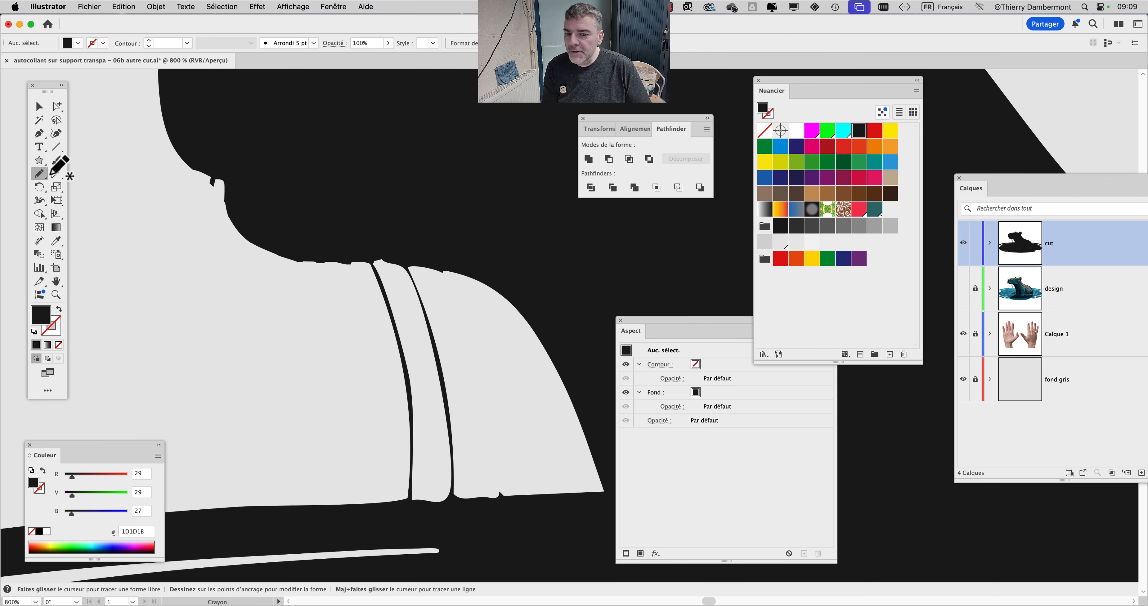
pyautogui.moveTo(357, 272)
pyautogui.mouseDown()
pyautogui.moveTo(430, 275)
pyautogui.moveTo(455, 318)
pyautogui.moveTo(482, 388)
pyautogui.moveTo(485, 457)
pyautogui.moveTo(462, 500)
pyautogui.moveTo(392, 498)
pyautogui.moveTo(357, 464)
pyautogui.moveTo(342, 332)
pyautogui.mouseUp()
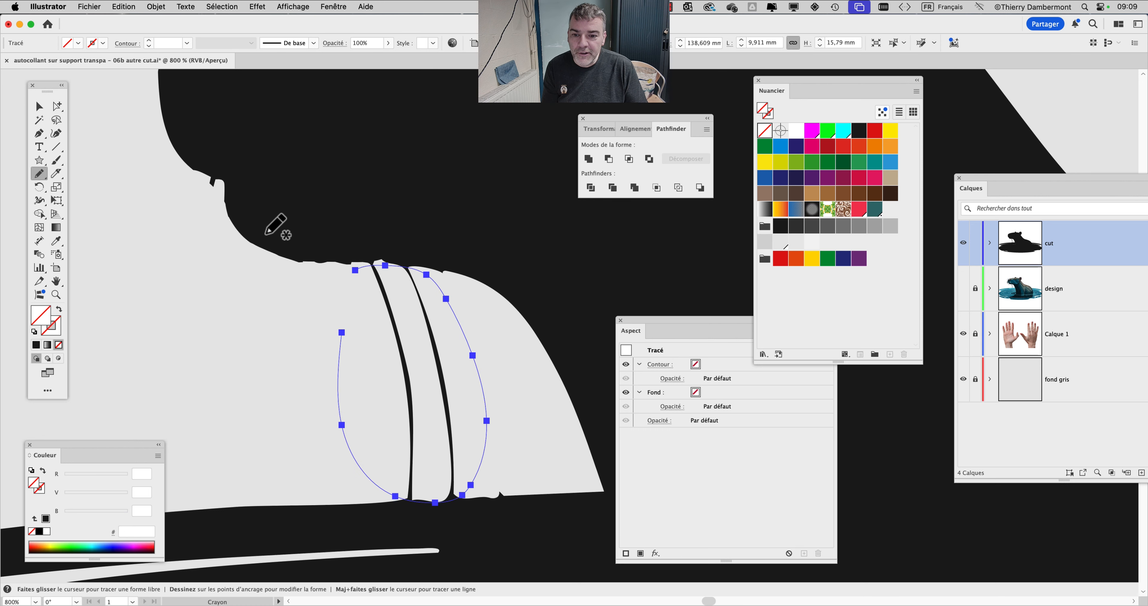
pyautogui.click(147, 6)
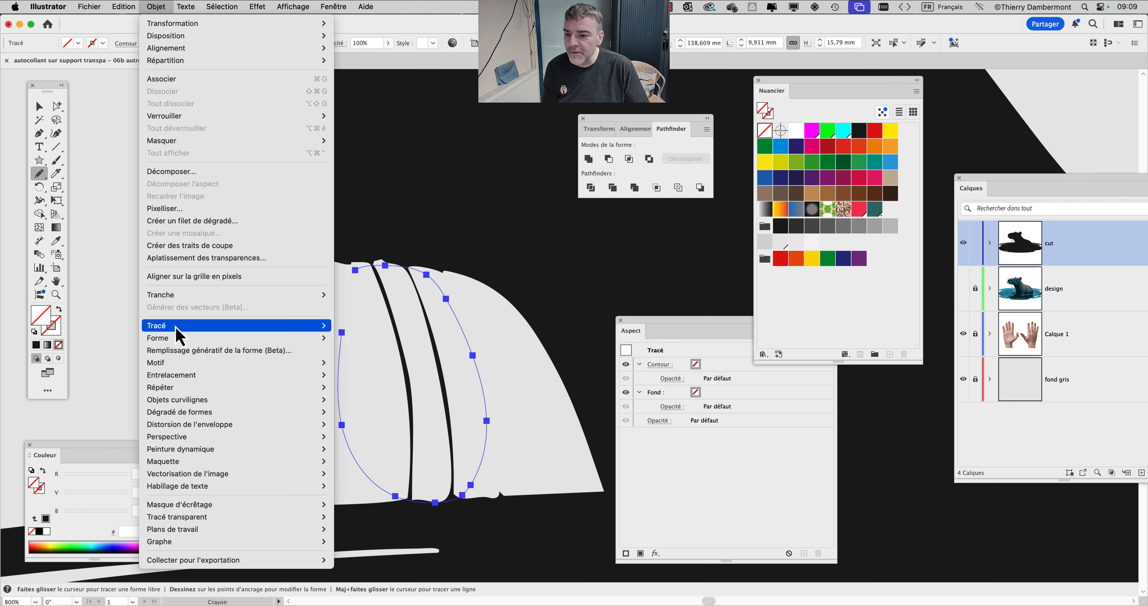
pyautogui.moveTo(179, 329)
pyautogui.click(421, 455)
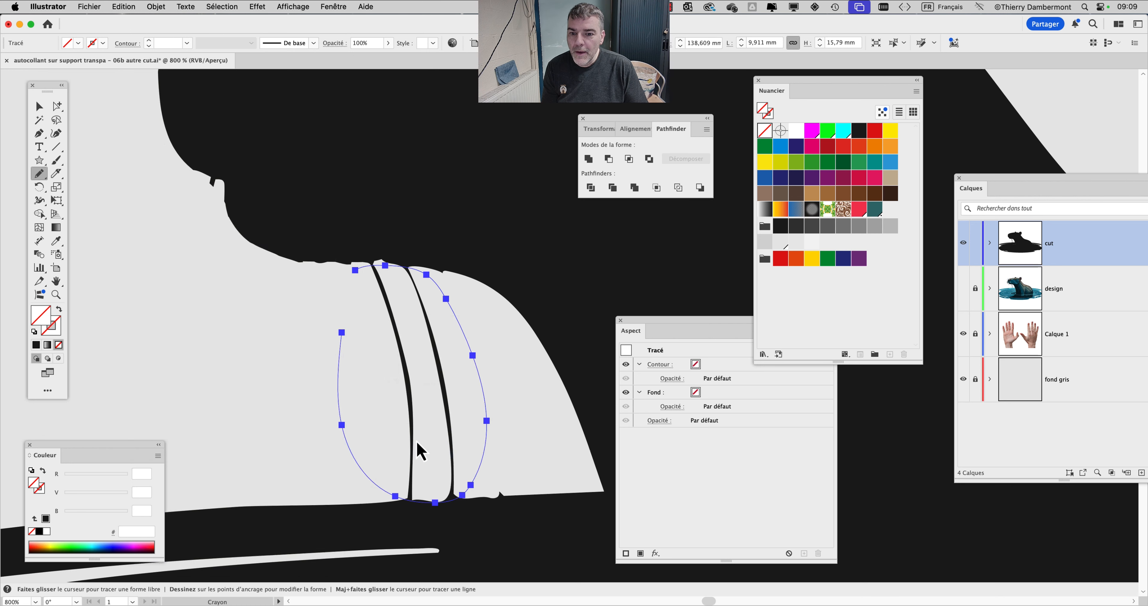
# Delete the two long cut-off whiskers between the jaw and the water
pyautogui.click(58, 108)
pyautogui.click(380, 318)
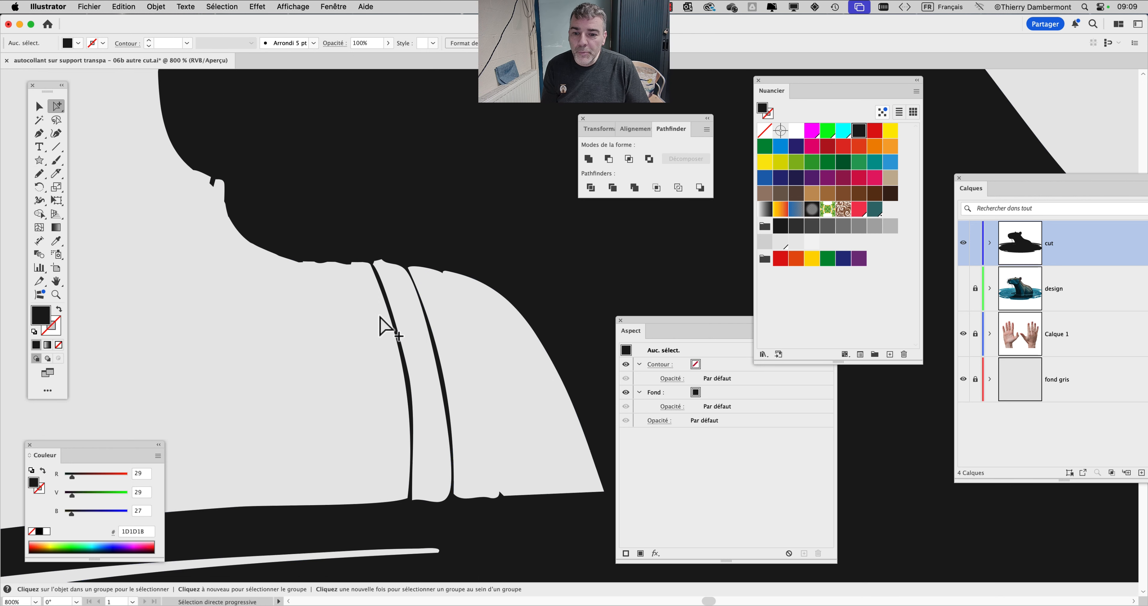
pyautogui.click(390, 319)
pyautogui.press('Delete')
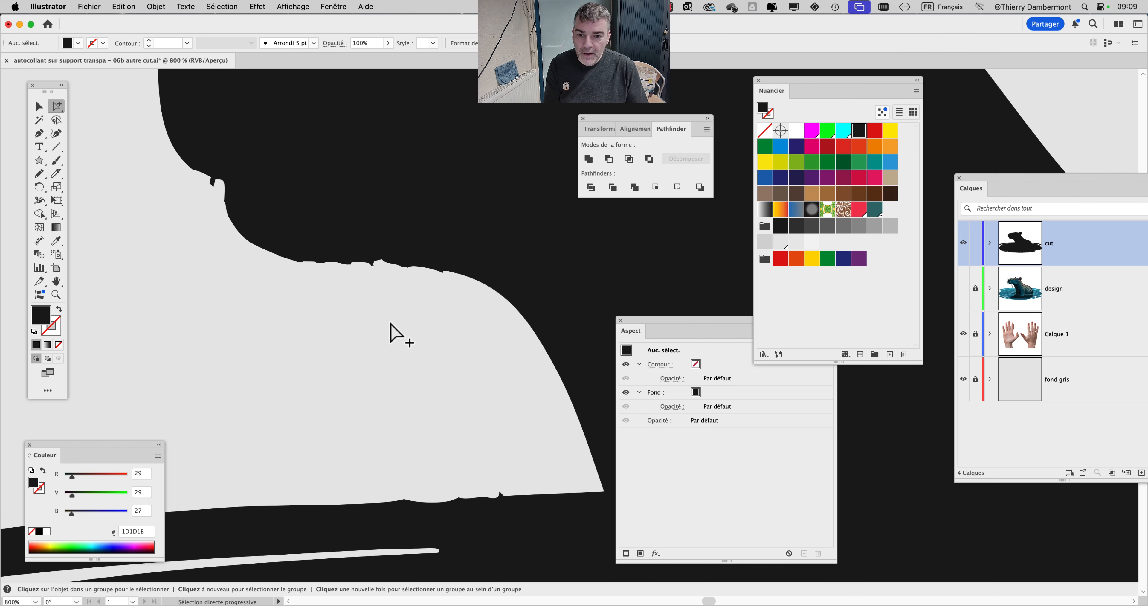
# Save the document as "autocollant sur support transpa - 06c autre cut.ai" in Adobe Illustrator format, accepting the save options
pyautogui.scroll(-5, 390, 319)
pyautogui.moveTo(360, 319); pyautogui.dragTo(262, 228)
pyautogui.click(95, 7)
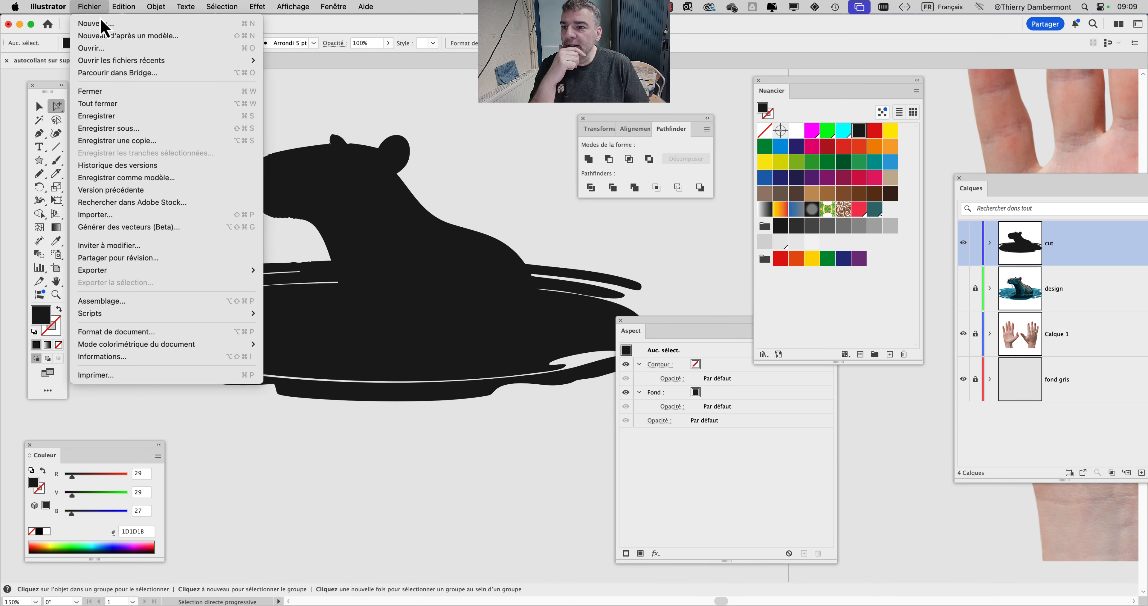
pyautogui.click(153, 131)
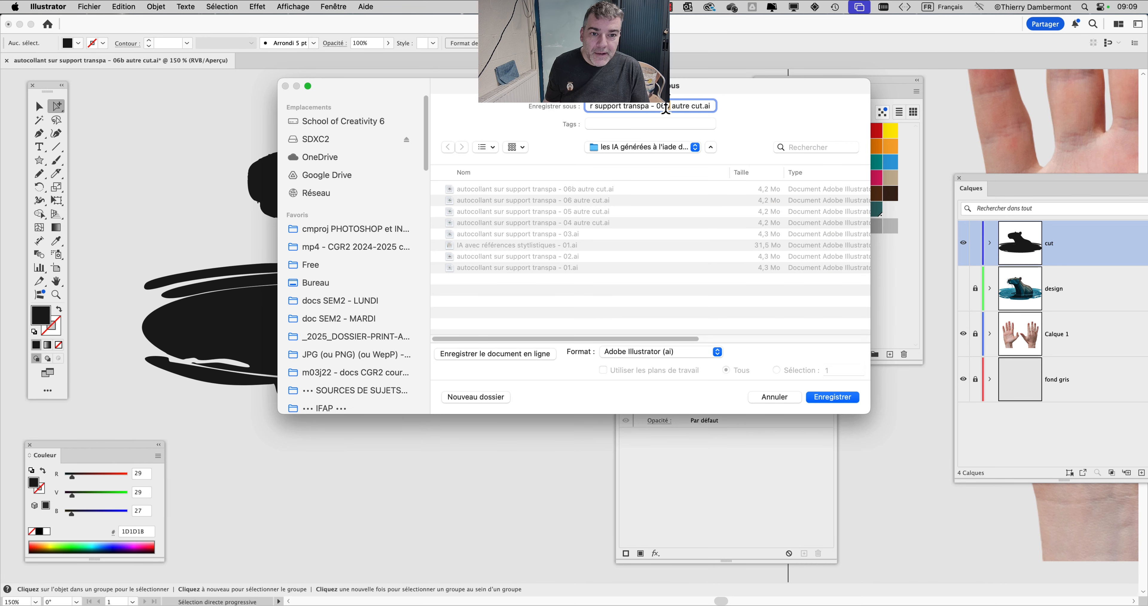
pyautogui.click(849, 400)
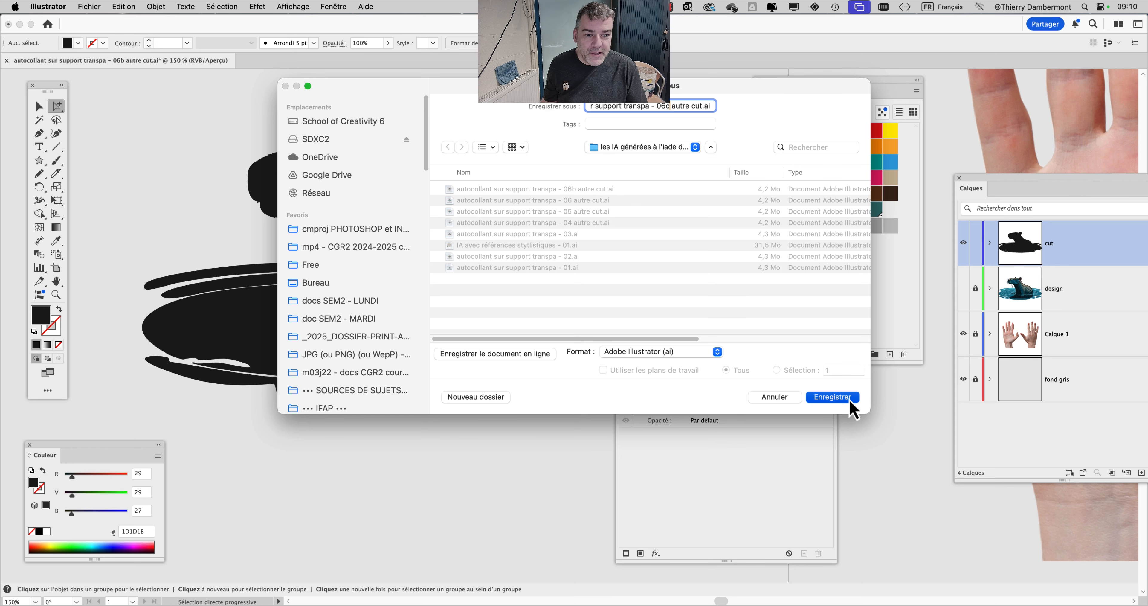
pyautogui.press('Return')
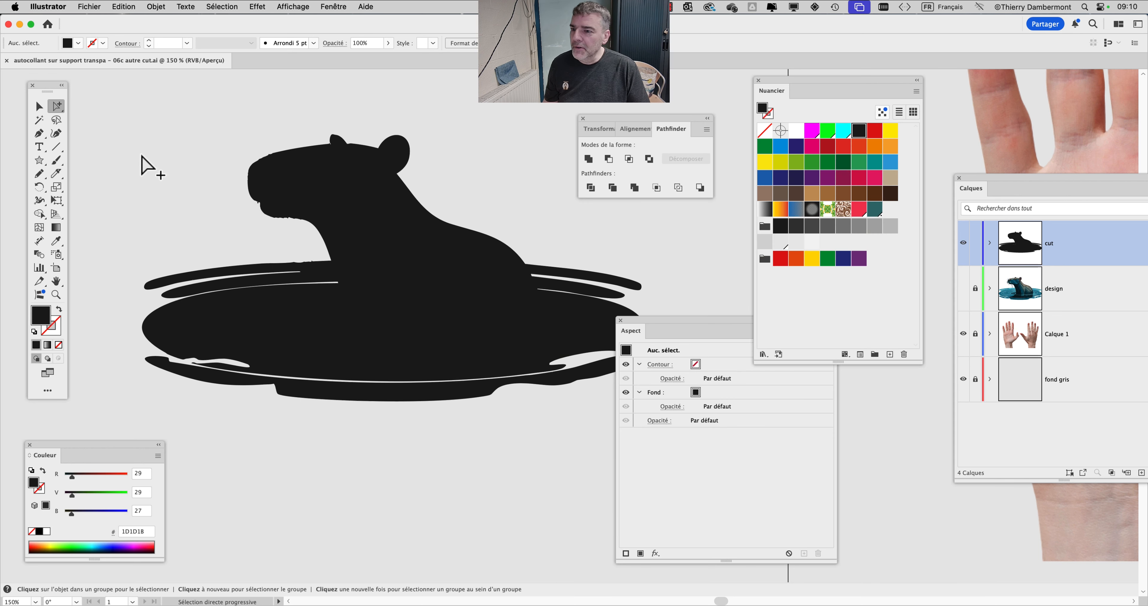
# Select the whole capybara silhouette group and rearrange the Aspect, Nuancier, Pathfinder and Calques palettes around the workspace
pyautogui.click(42, 106)
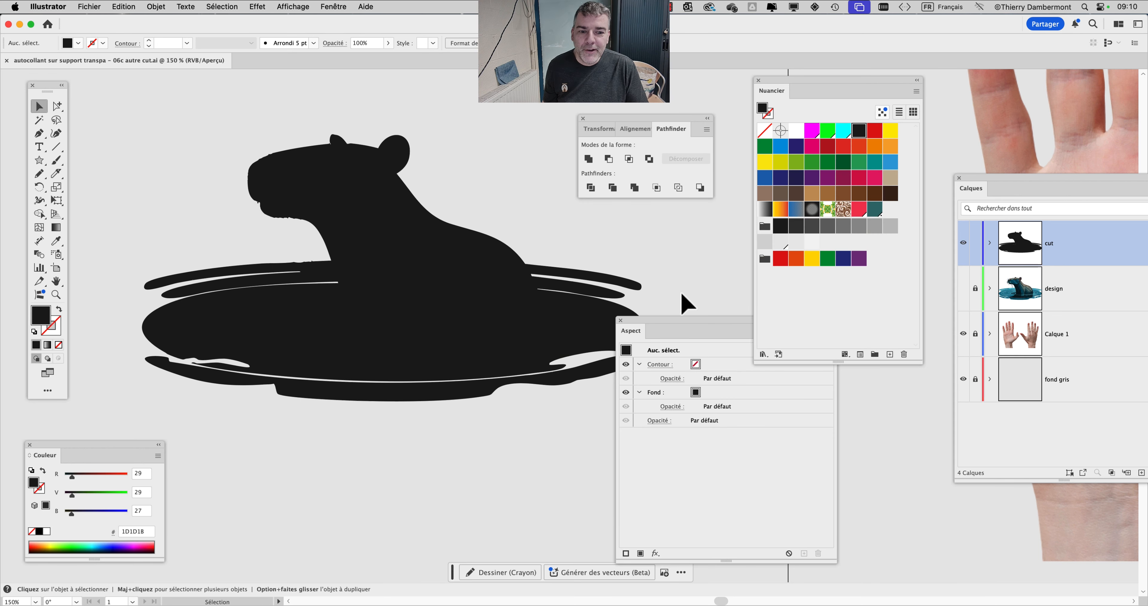
pyautogui.moveTo(674, 334); pyautogui.dragTo(790, 415)
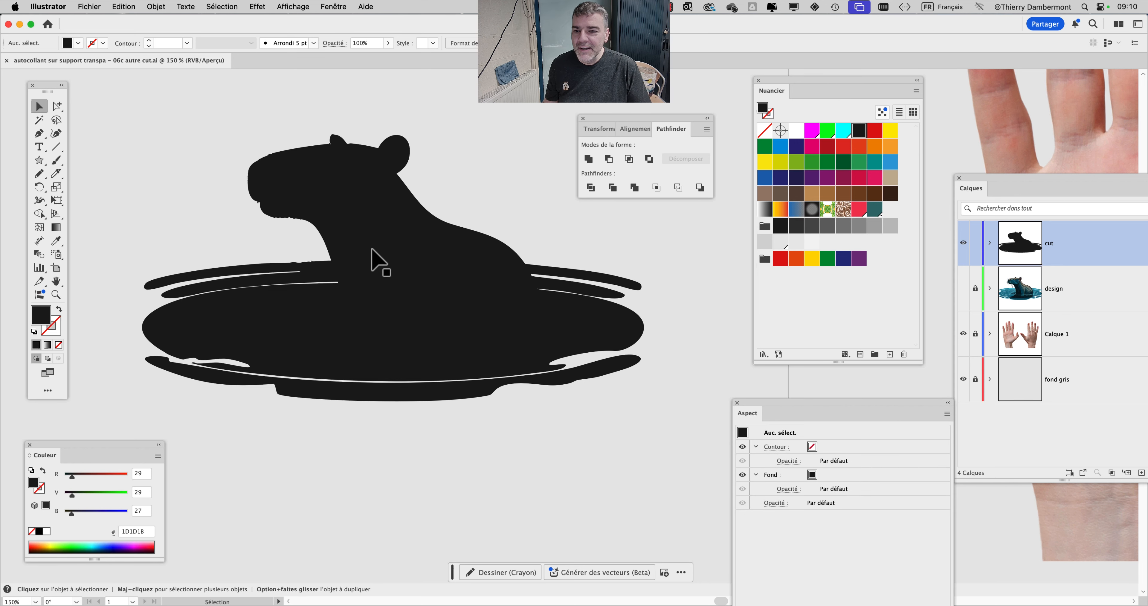
pyautogui.click(359, 221)
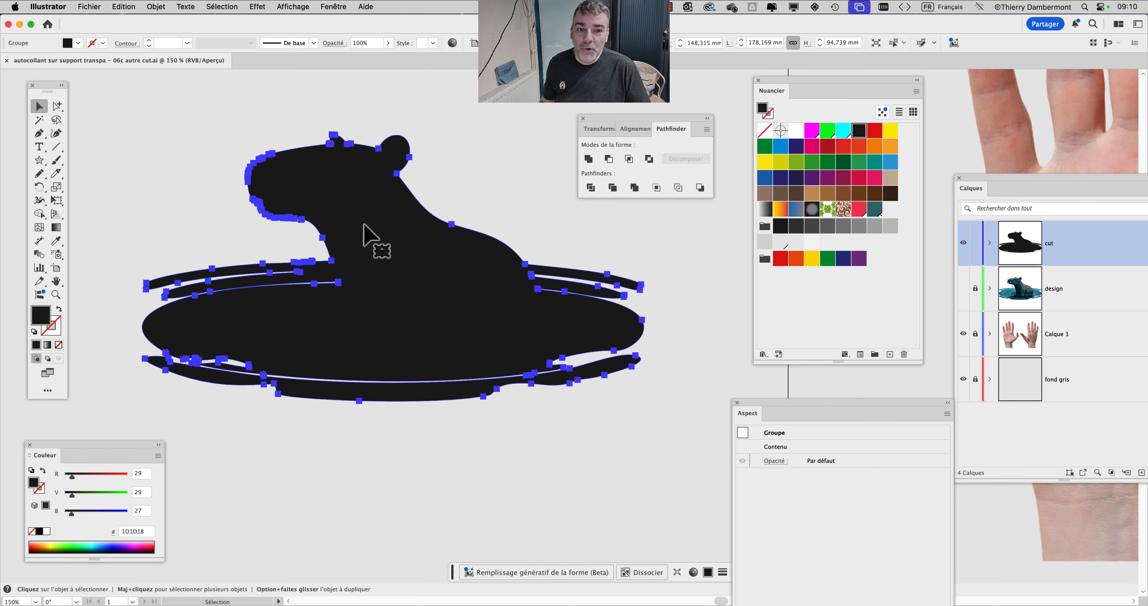
pyautogui.moveTo(826, 89); pyautogui.dragTo(909, 87)
pyautogui.moveTo(682, 122); pyautogui.dragTo(790, 72)
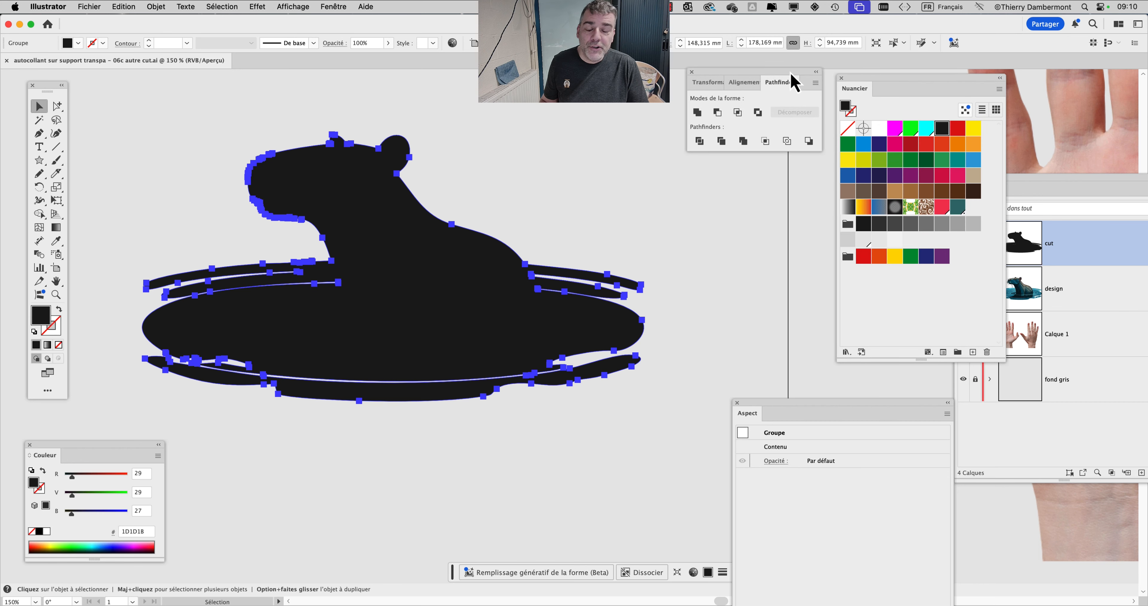
pyautogui.moveTo(509, 240); pyautogui.dragTo(608, 239)
pyautogui.scroll(1, 435, 247)
pyautogui.moveTo(406, 263); pyautogui.dragTo(326, 258)
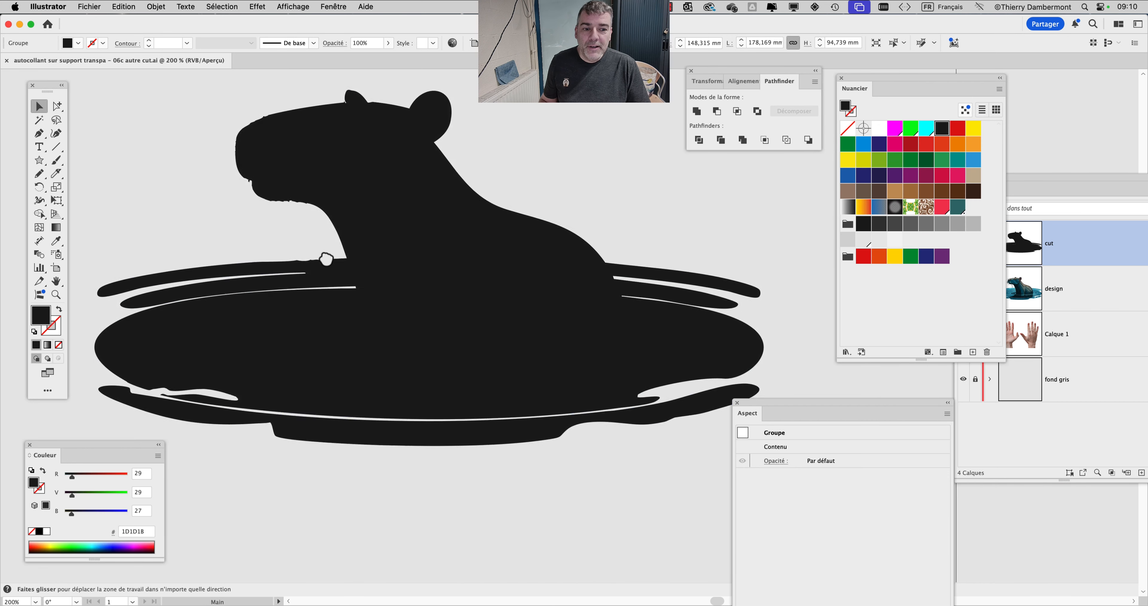
pyautogui.moveTo(1055, 193); pyautogui.dragTo(820, 175)
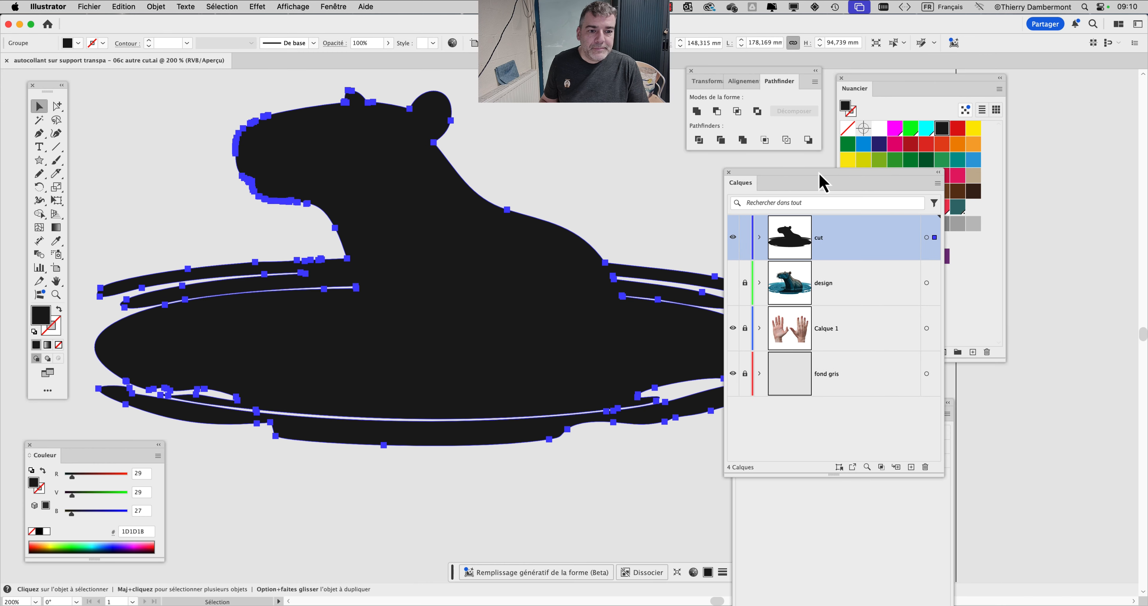
# Give the silhouette group a red swatch stroke and set its fill to none
pyautogui.click(56, 330)
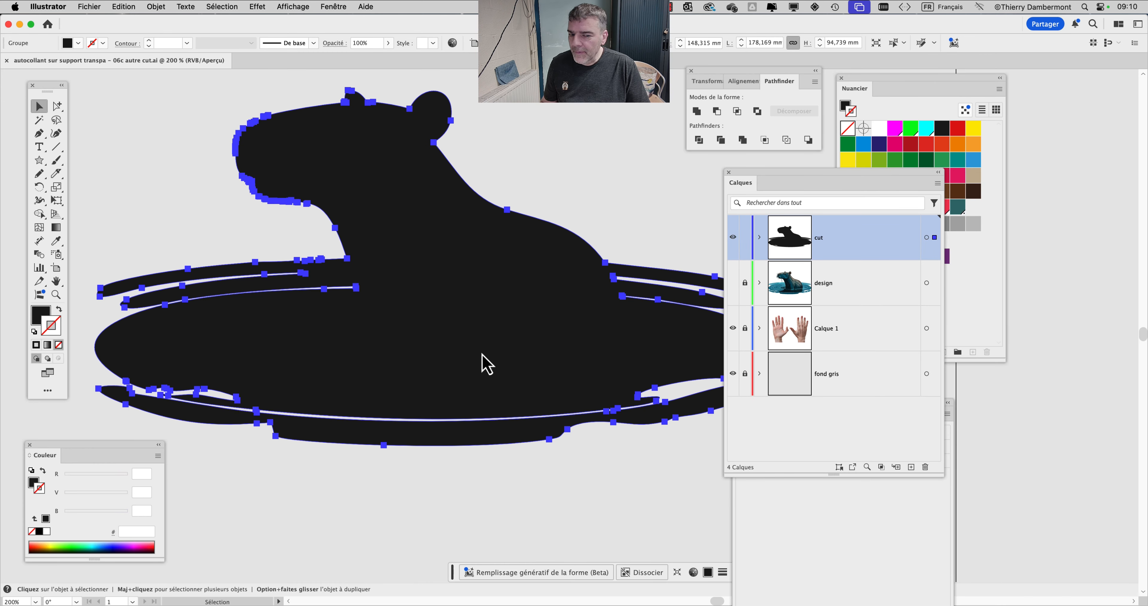
pyautogui.click(958, 129)
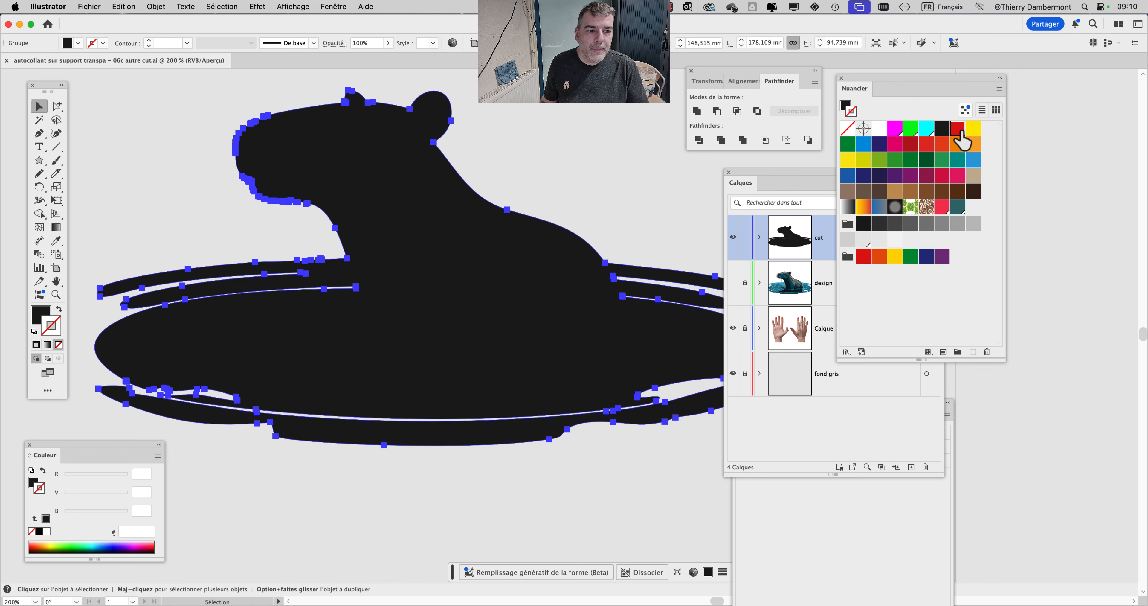
pyautogui.click(40, 315)
pyautogui.click(58, 345)
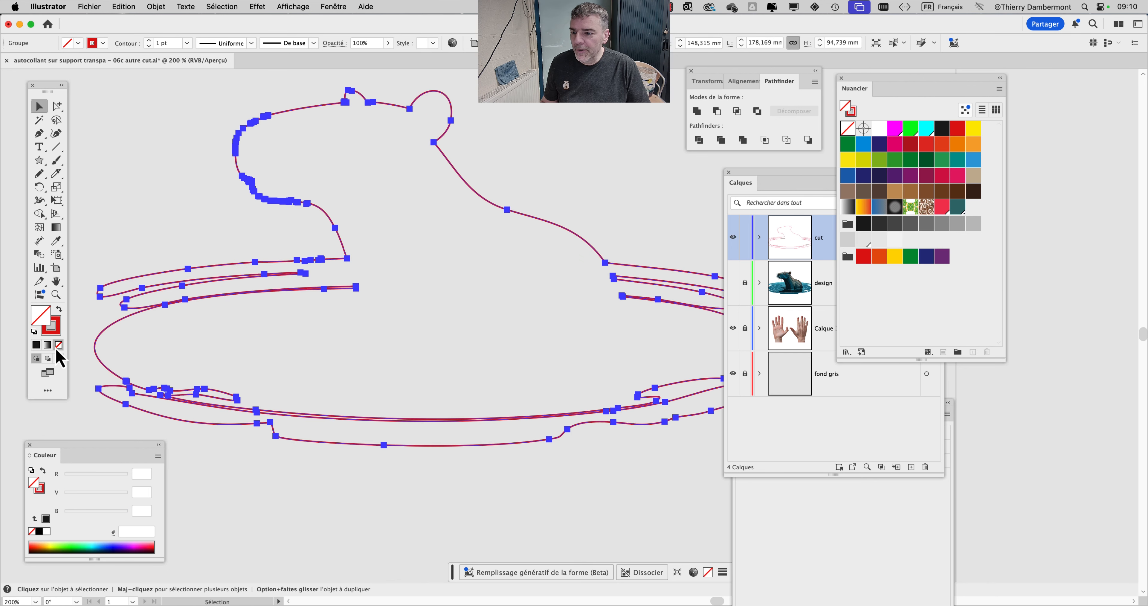
# Show the design layer again, target the cut layer's artwork and move the Calques palette clear of the drawing
pyautogui.click(188, 250)
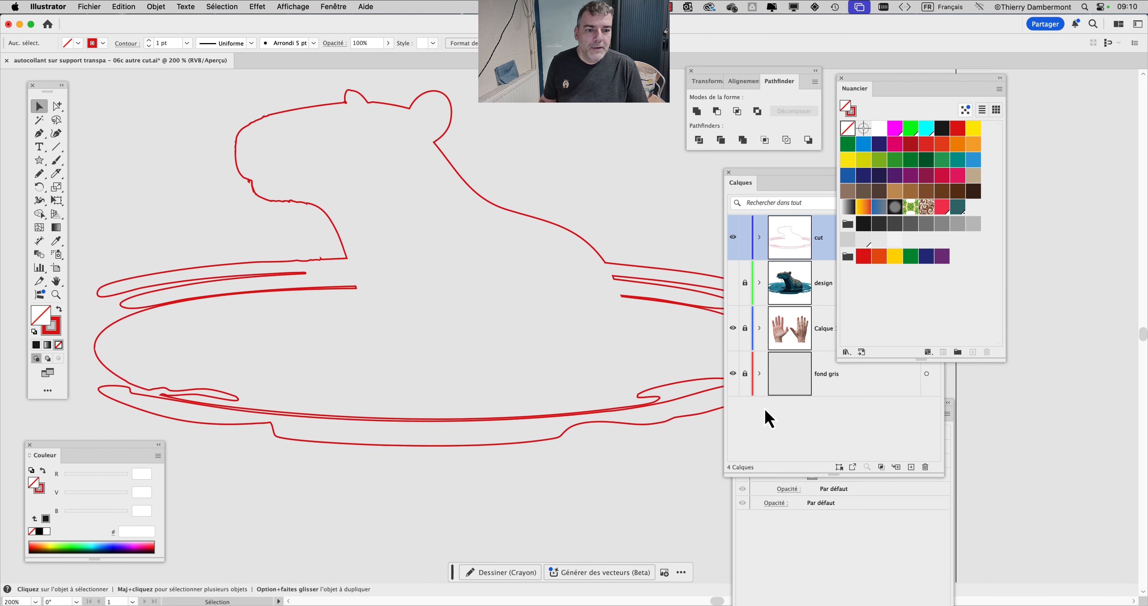
pyautogui.click(768, 419)
pyautogui.click(733, 283)
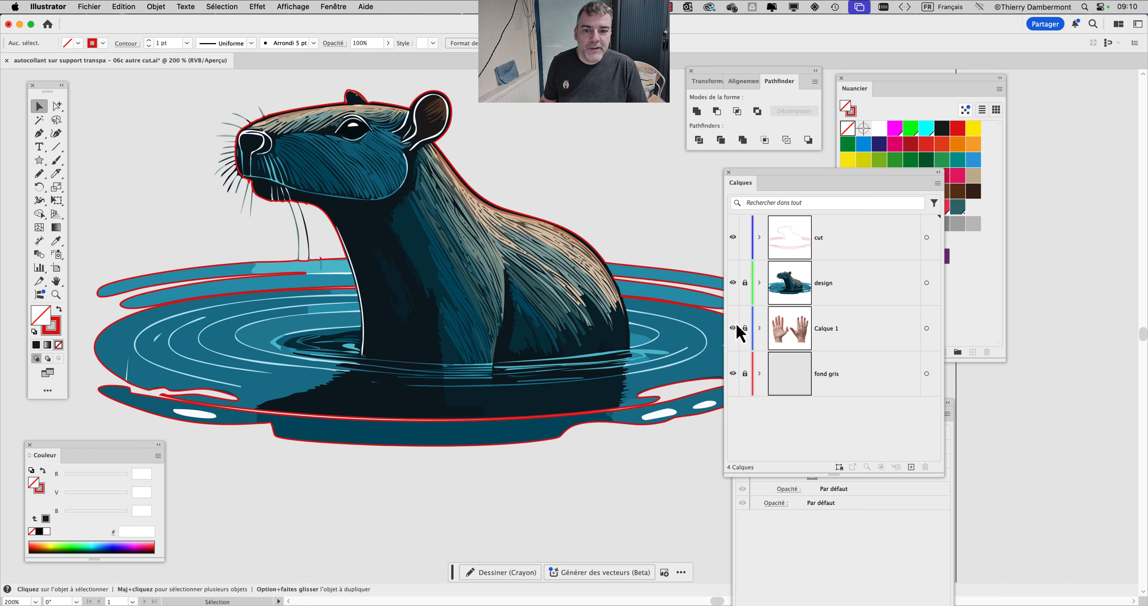
pyautogui.click(926, 238)
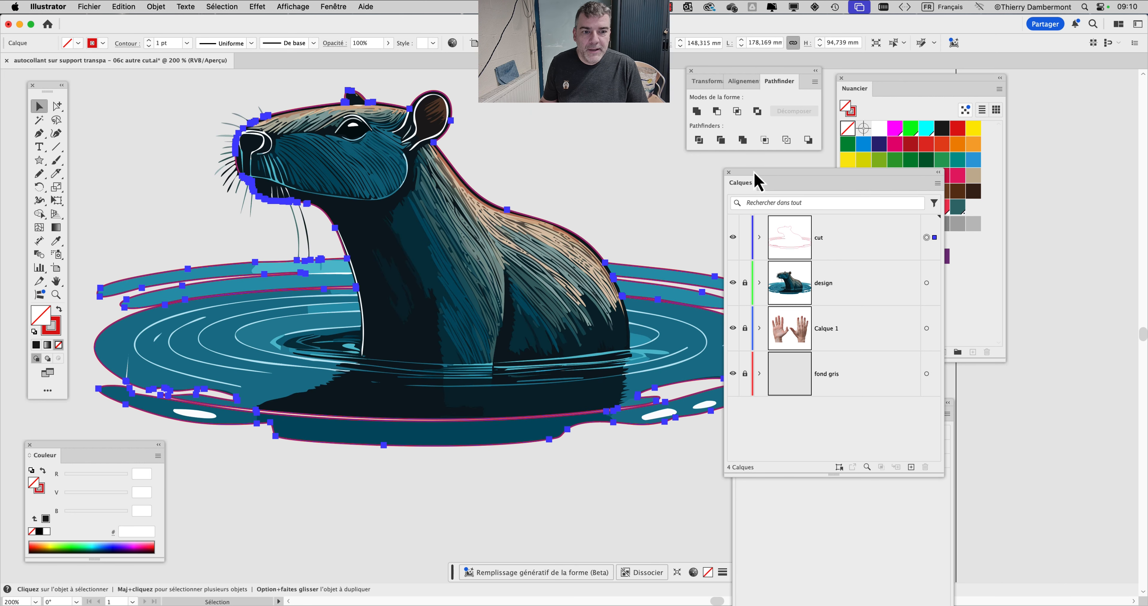
pyautogui.moveTo(758, 176); pyautogui.dragTo(919, 302)
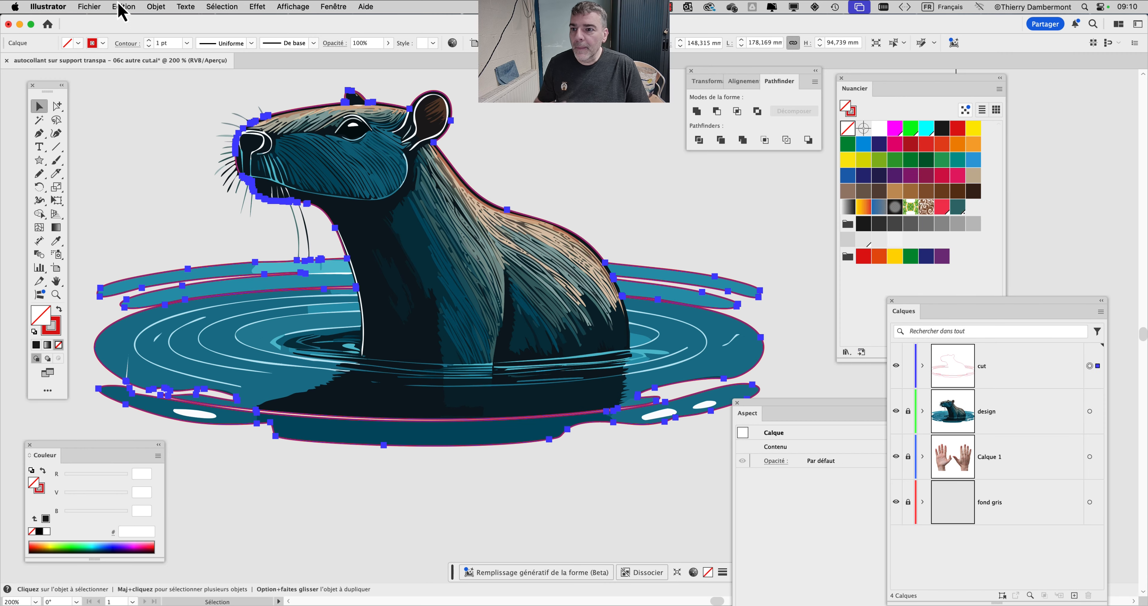
# Save the document as "autocollant sur support transpa - 06d autre cut.ai" in Adobe Illustrator format, accepting the spot-colour notice and save options
pyautogui.click(103, 5)
pyautogui.click(129, 129)
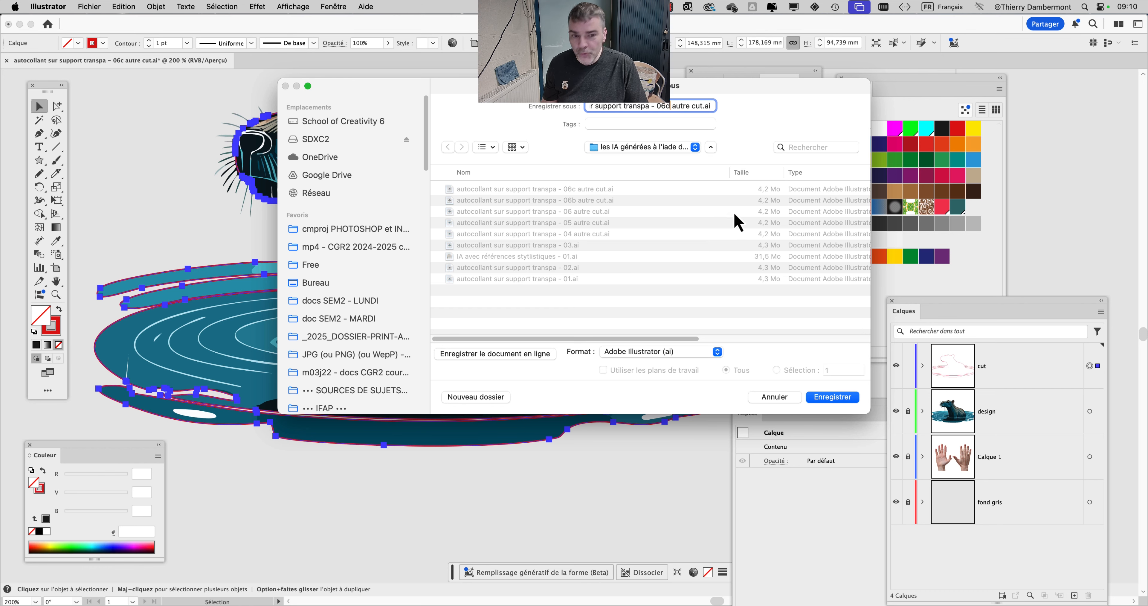
pyautogui.click(850, 400)
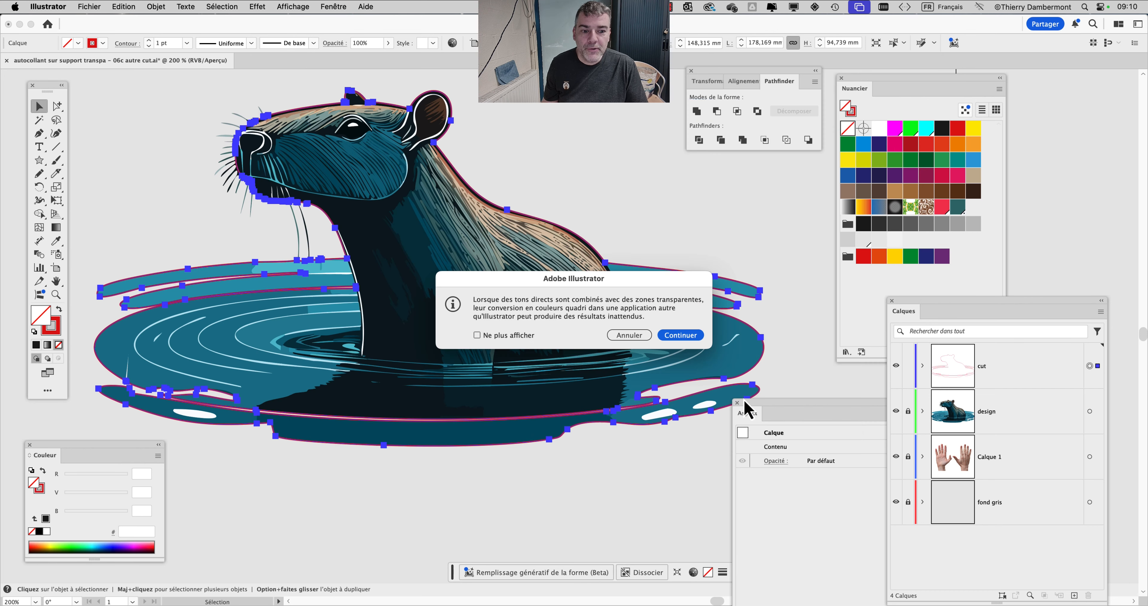
pyautogui.click(676, 336)
pyautogui.click(750, 452)
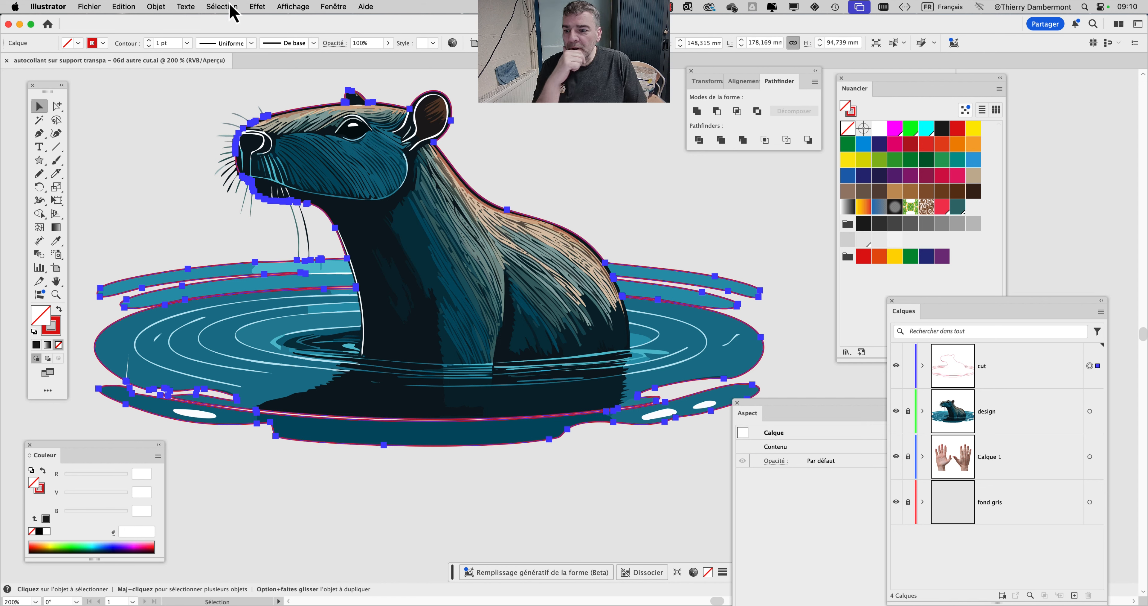
pyautogui.click(256, 7)
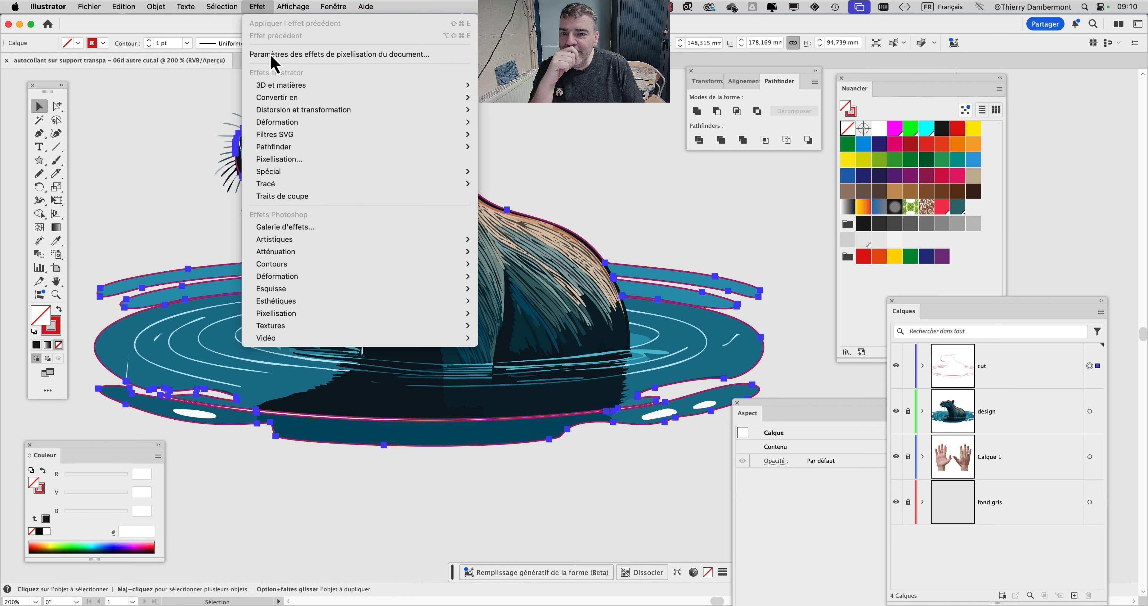
pyautogui.moveTo(351, 184)
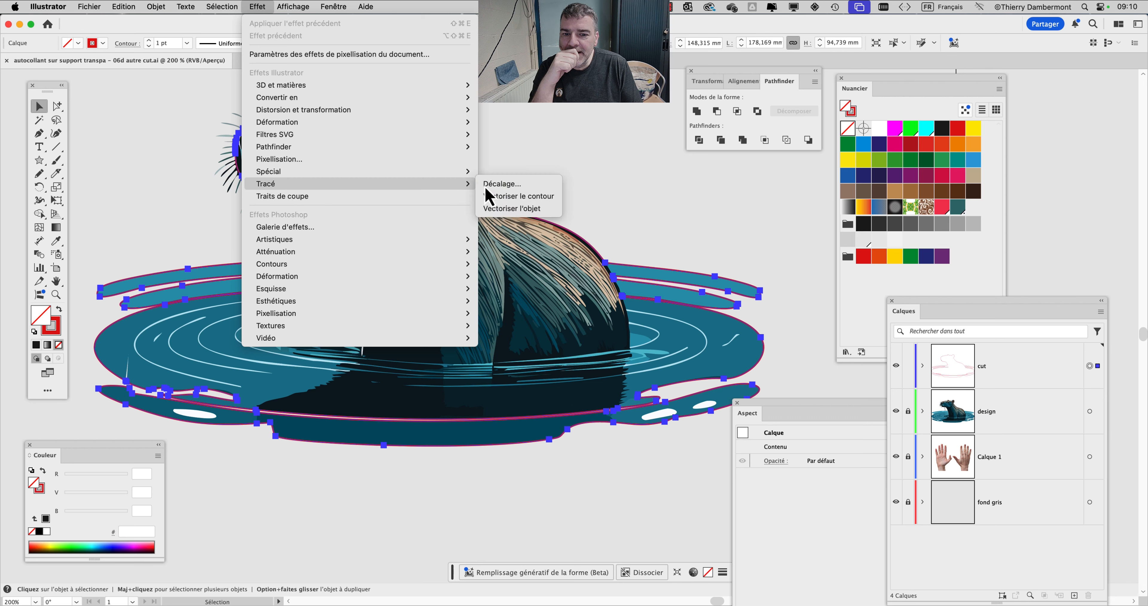
pyautogui.moveTo(162, 7)
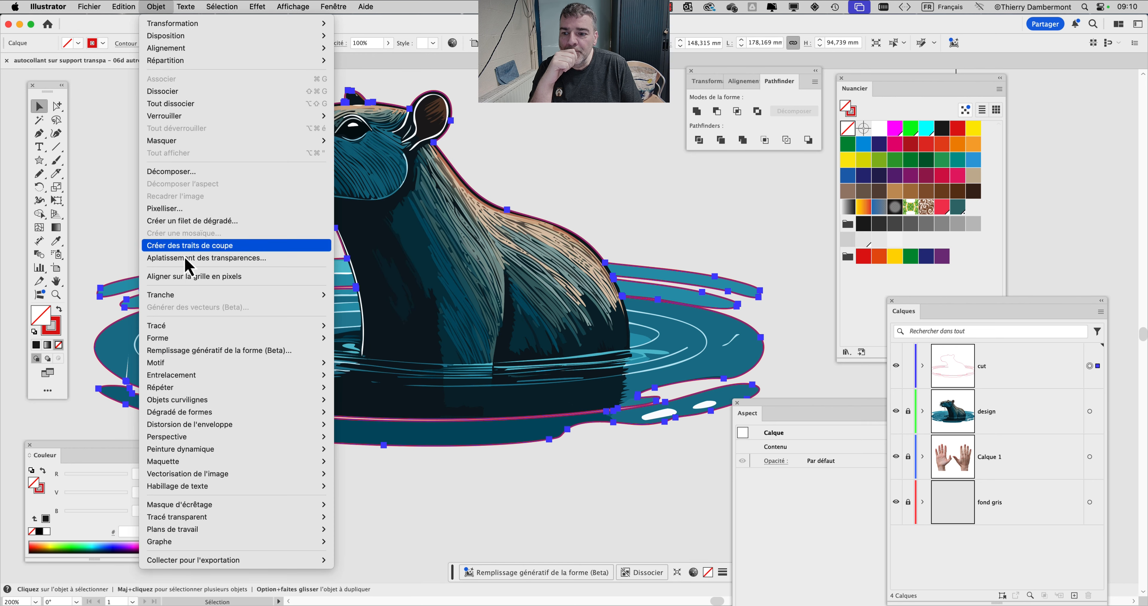
pyautogui.moveTo(184, 325)
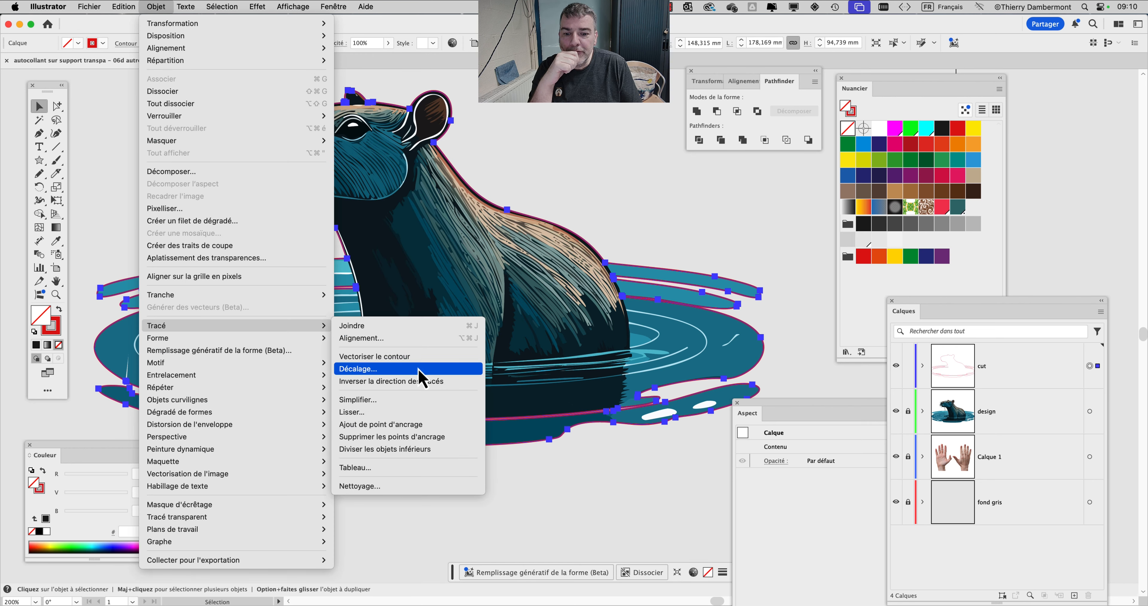
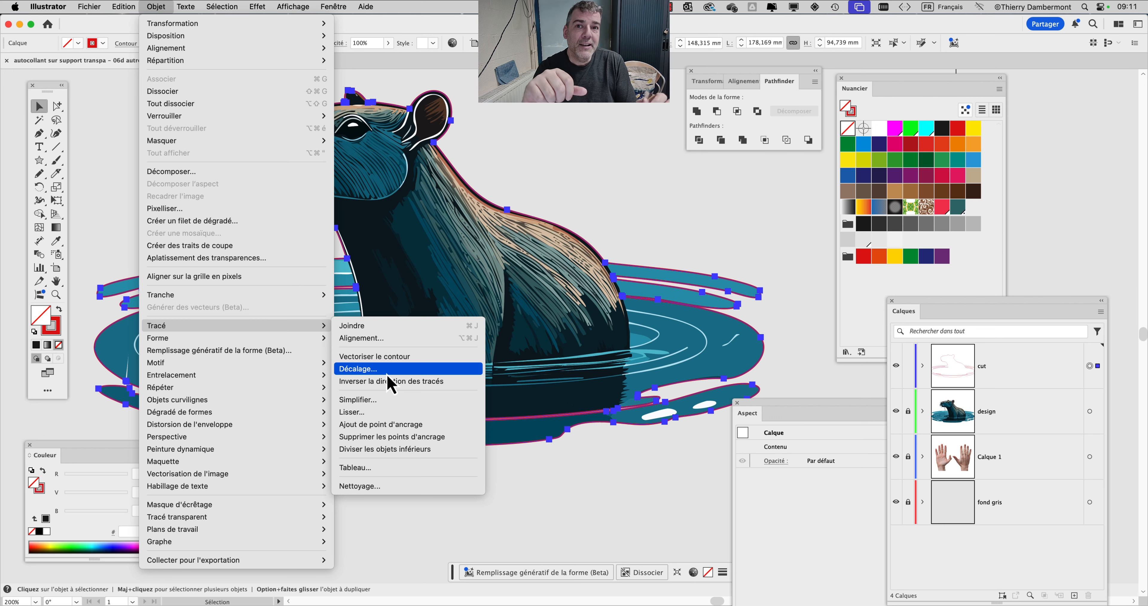
pyautogui.moveTo(257, 6)
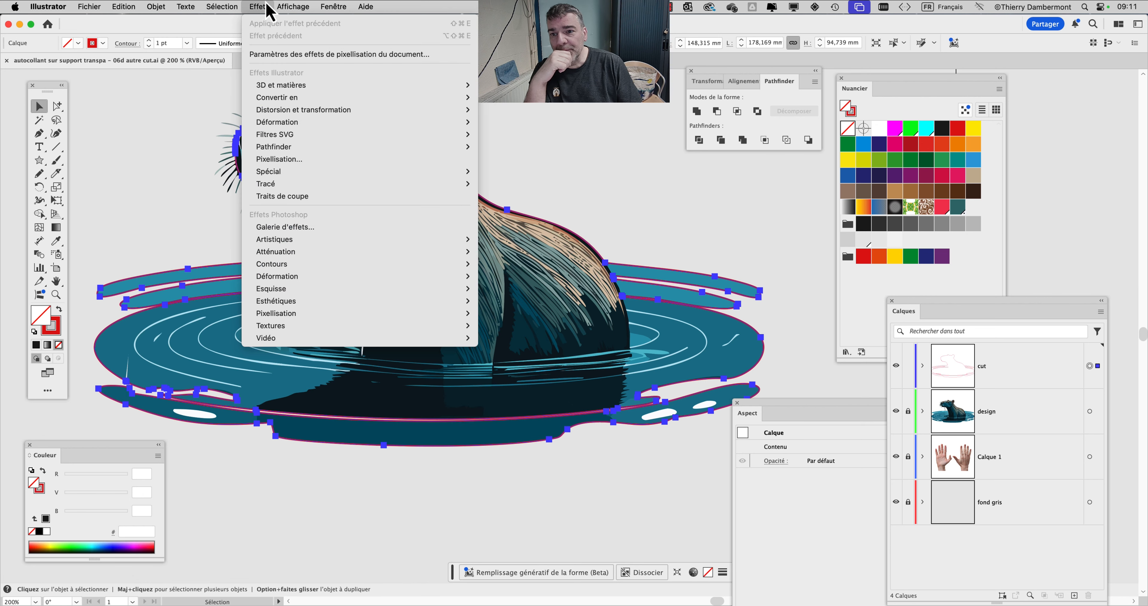
pyautogui.moveTo(287, 183)
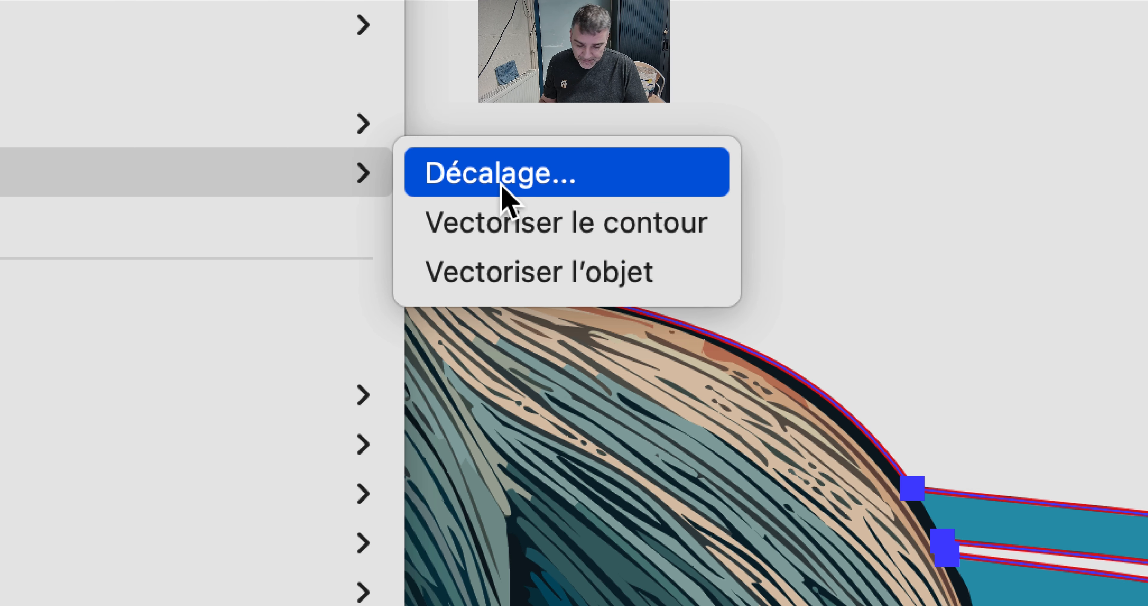
pyautogui.press('Escape')
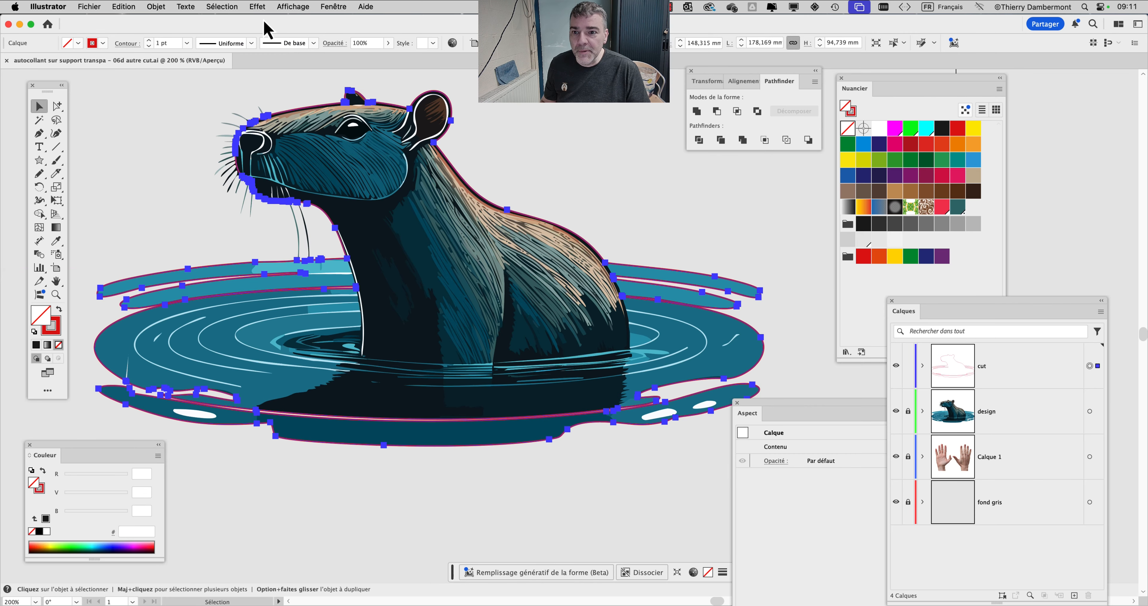
# Apply the Décalage path effect to the cut layer with a 3,528 mm offset and Arrondi joins
pyautogui.click(263, 7)
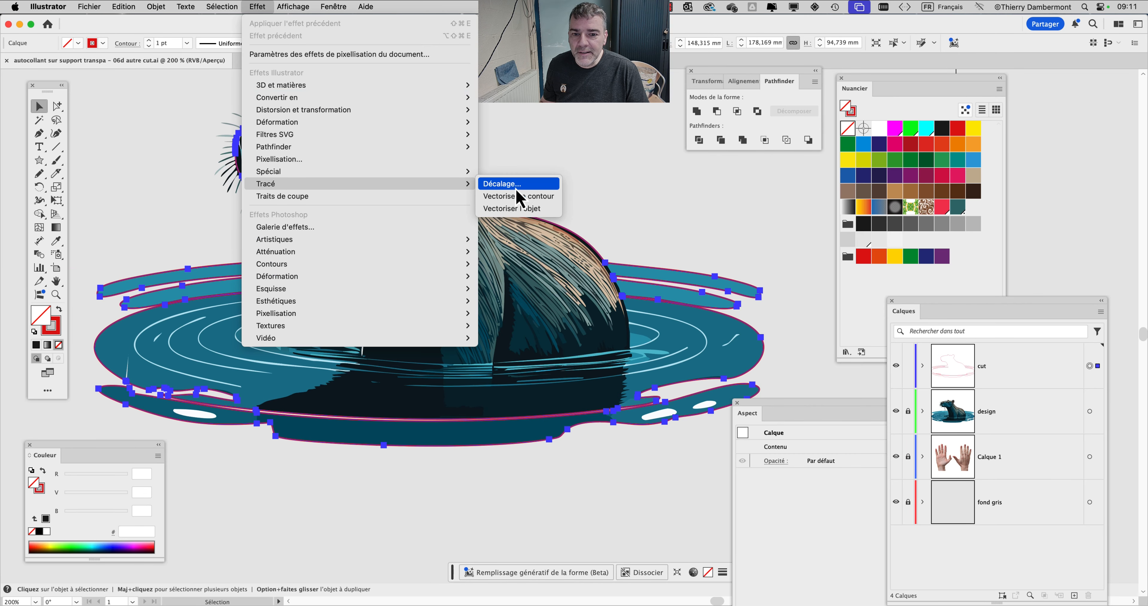
pyautogui.click(499, 183)
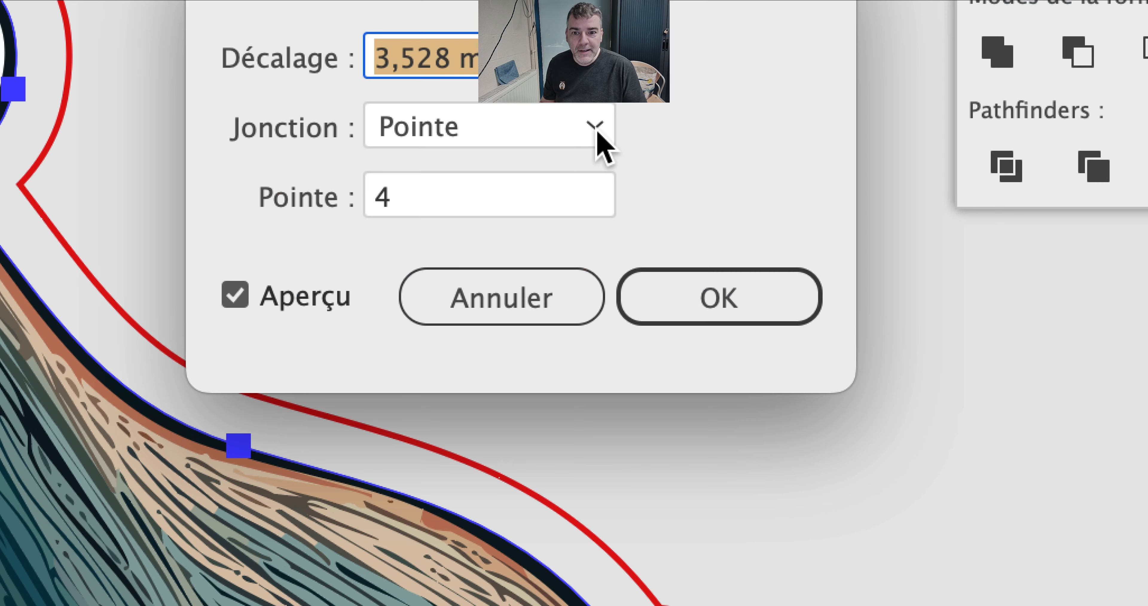
pyautogui.click(596, 130)
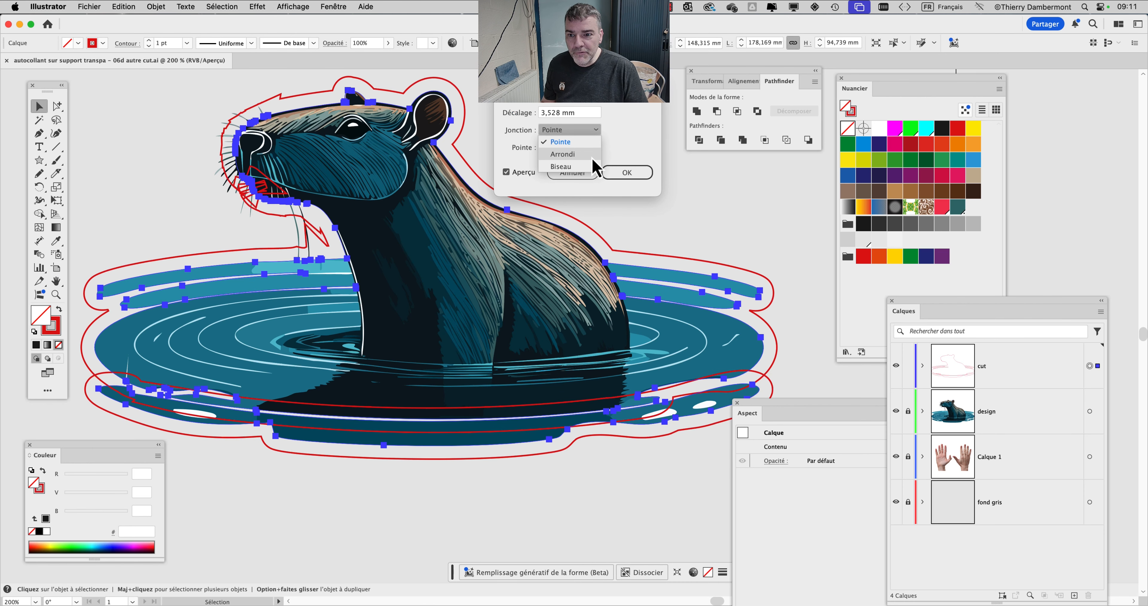
pyautogui.click(594, 151)
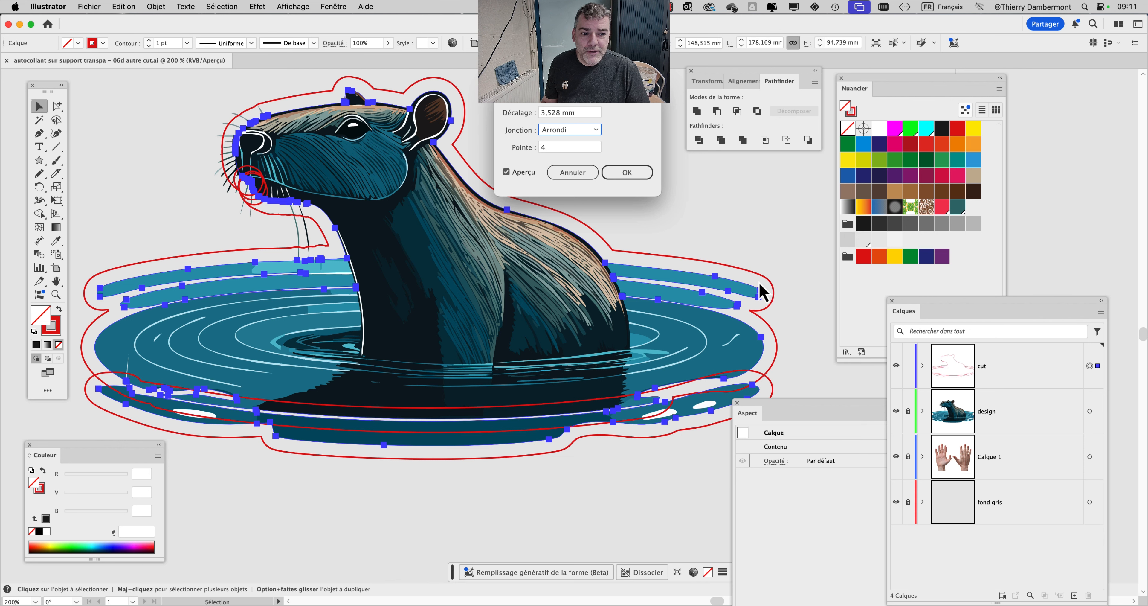
pyautogui.click(627, 172)
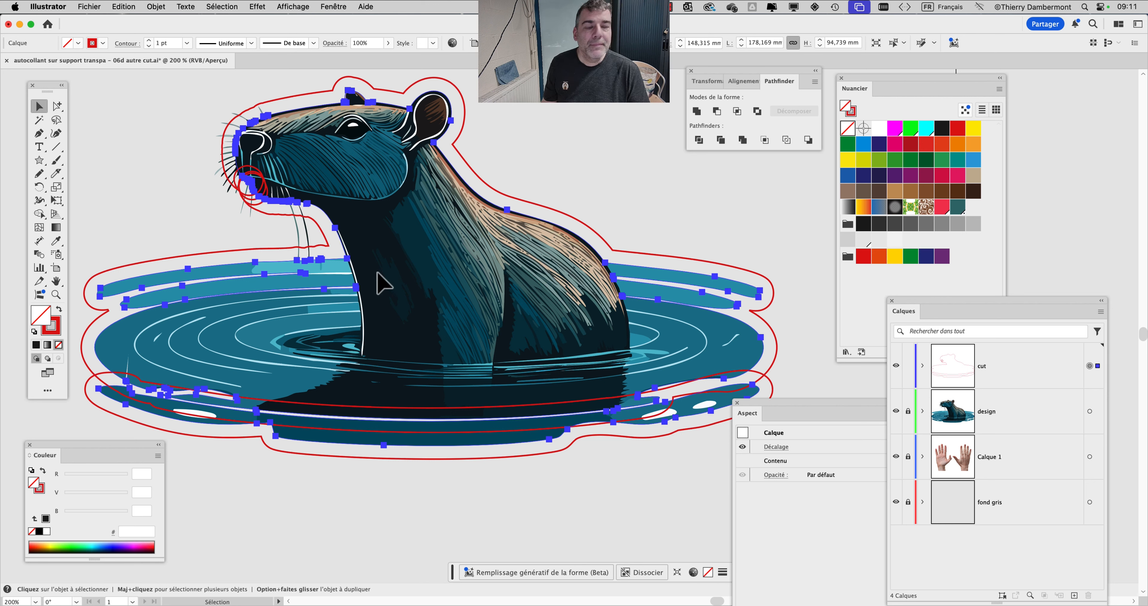
# Examine the original paths beneath the live offset by selecting the lower water path and toggling outline view
pyautogui.click(437, 473)
pyautogui.press('a')
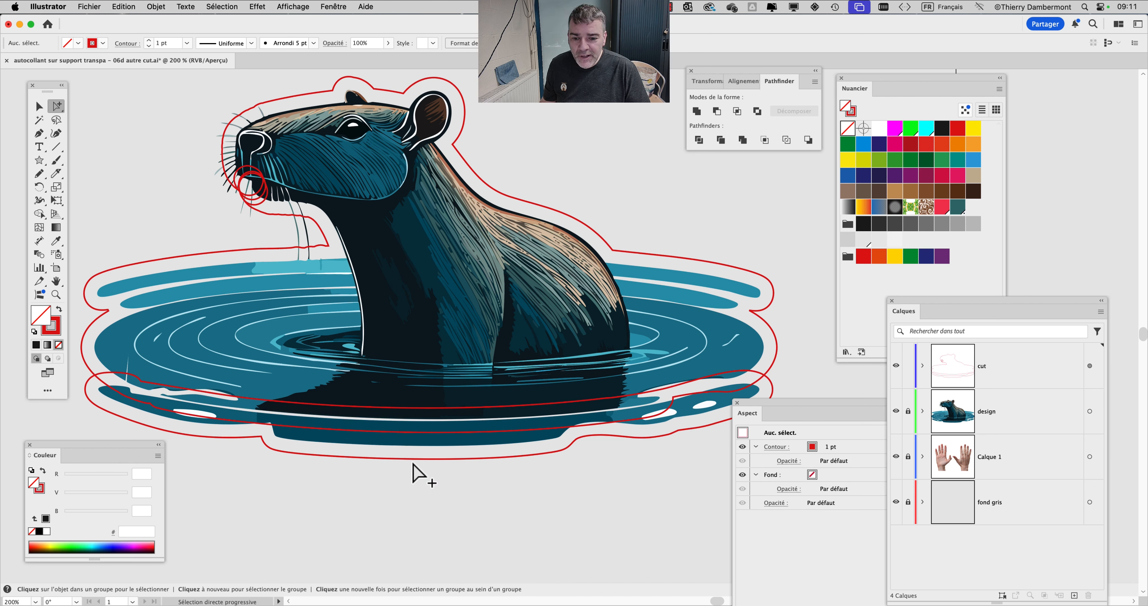
pyautogui.click(413, 463)
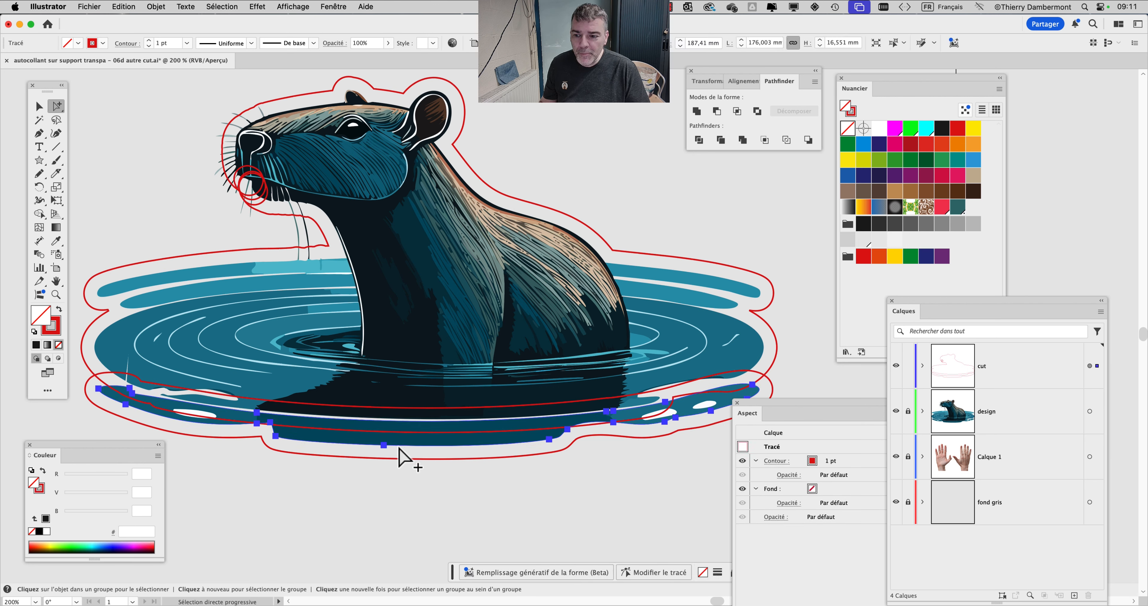
pyautogui.scroll(-5, 399, 449)
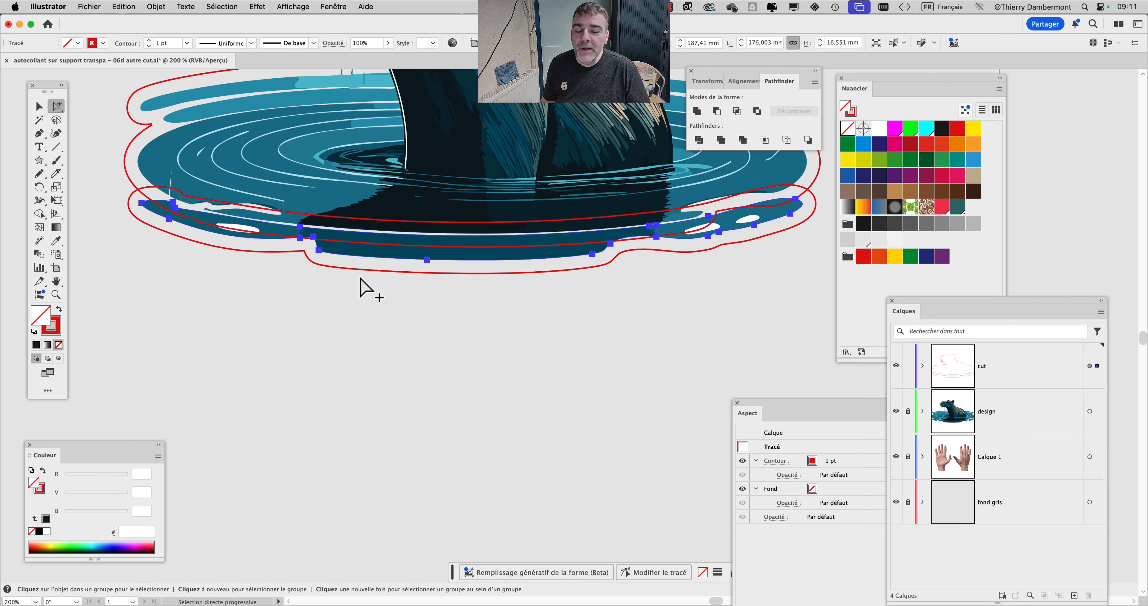
pyautogui.scroll(-1, 297, 213)
pyautogui.moveTo(270, 166); pyautogui.dragTo(218, 271)
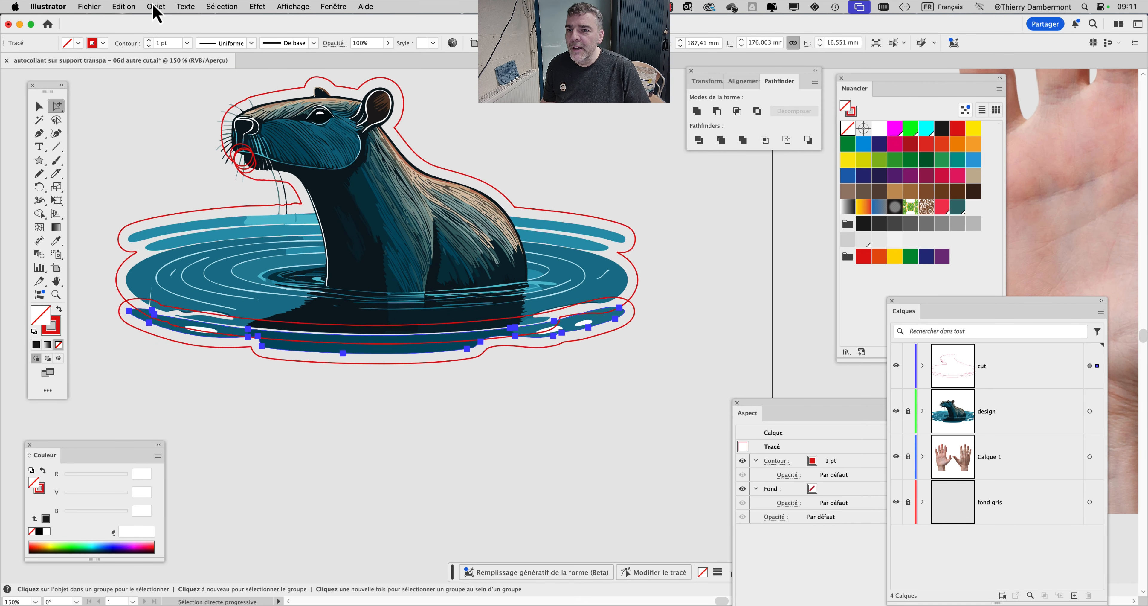
pyautogui.click(39, 106)
pyautogui.click(308, 122)
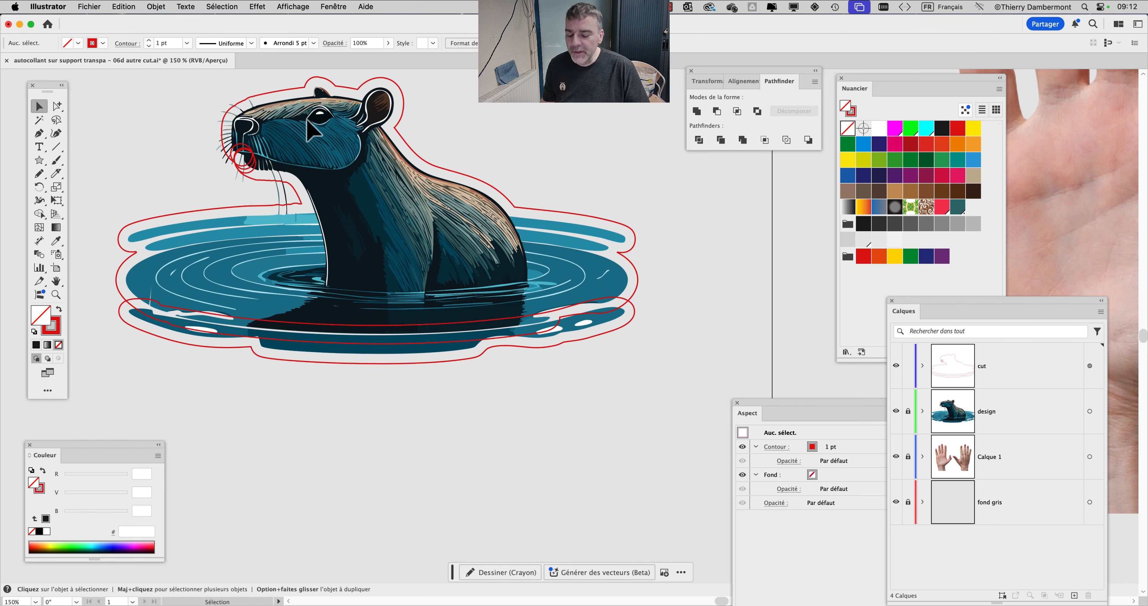
pyautogui.press('super+y')
pyautogui.press('super+y')
pyautogui.press('super+y')
pyautogui.press('super+y')
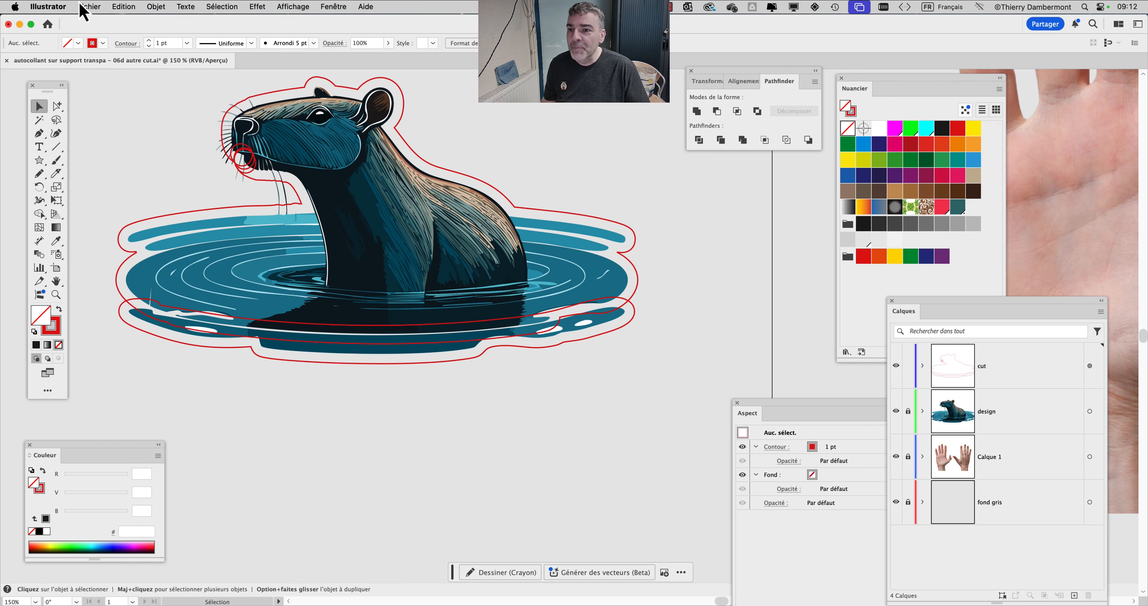
# Target the cut layer and expand its appearance to turn the offset effect into real paths
pyautogui.click(156, 6)
pyautogui.click(577, 263)
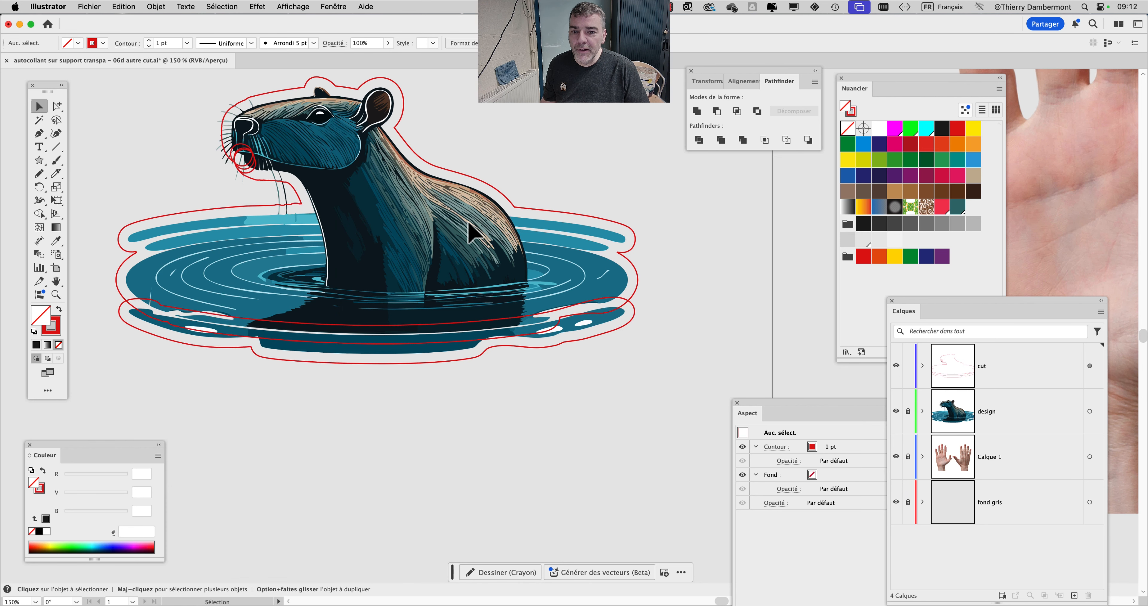
pyautogui.click(319, 177)
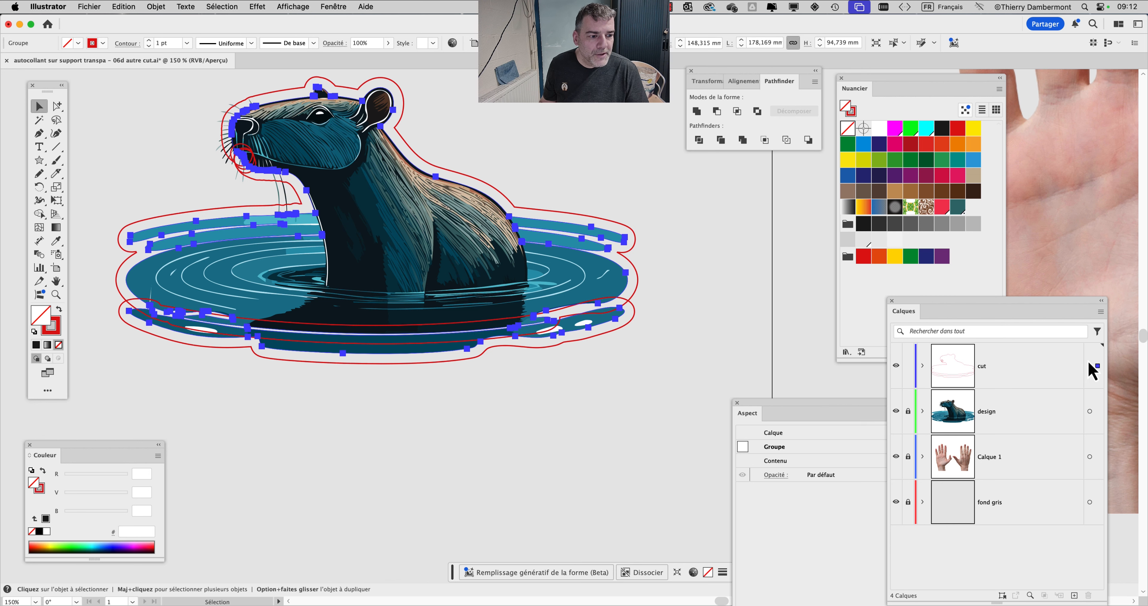
pyautogui.click(1089, 365)
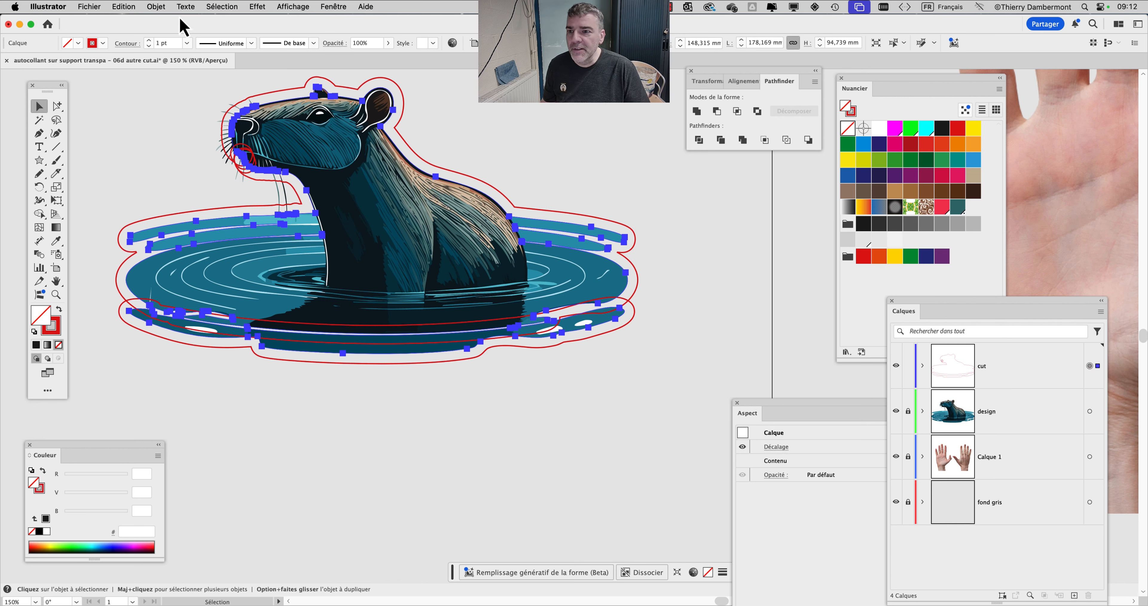
pyautogui.click(152, 6)
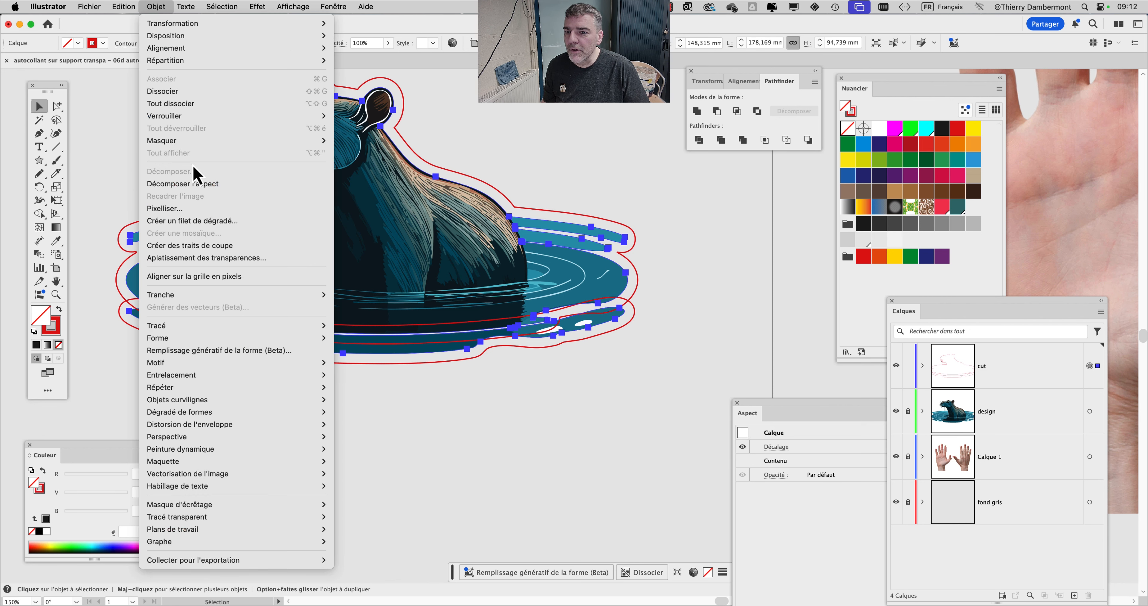
pyautogui.click(193, 183)
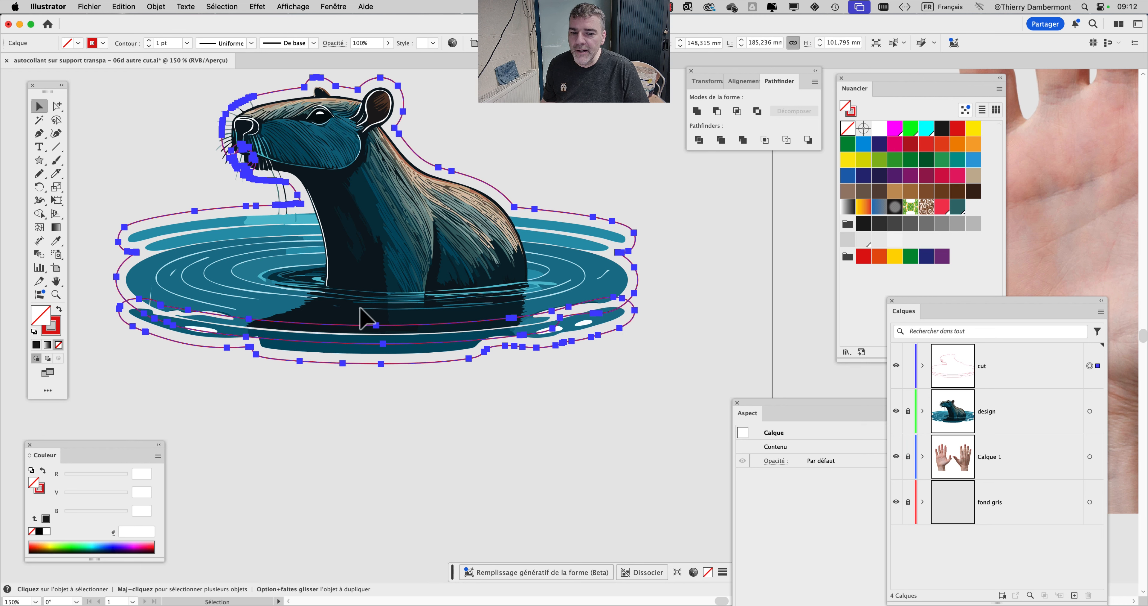
# Try moving the expanded lower water contour and a small circle by the muzzle away, undoing each move
pyautogui.click(57, 106)
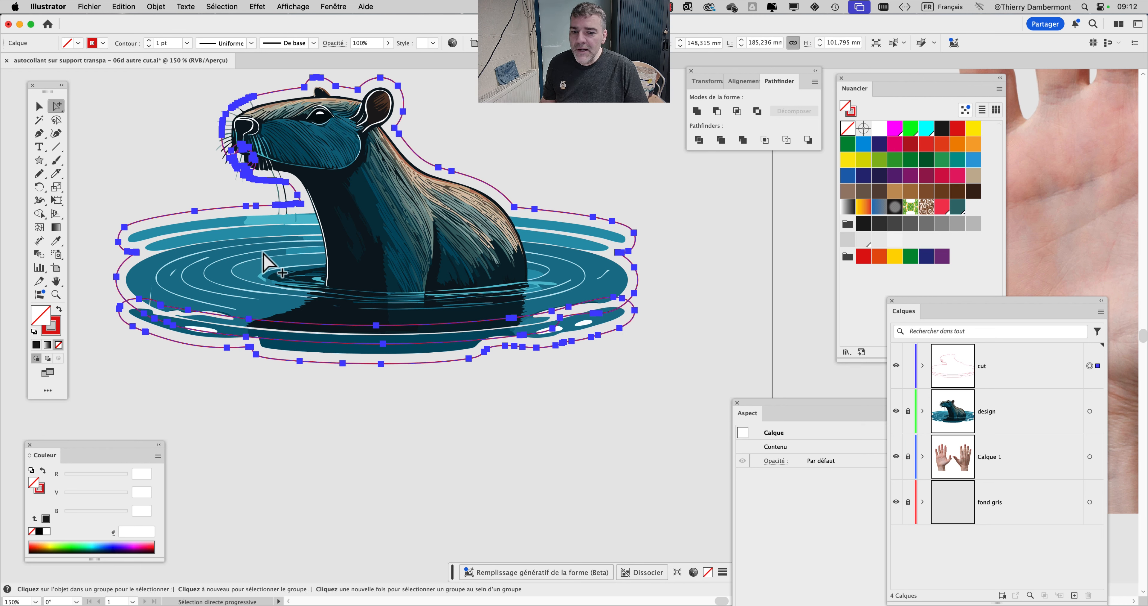
pyautogui.click(277, 253)
pyautogui.moveTo(619, 329); pyautogui.dragTo(686, 436)
pyautogui.press('super+z')
pyautogui.scroll(2, 237, 162)
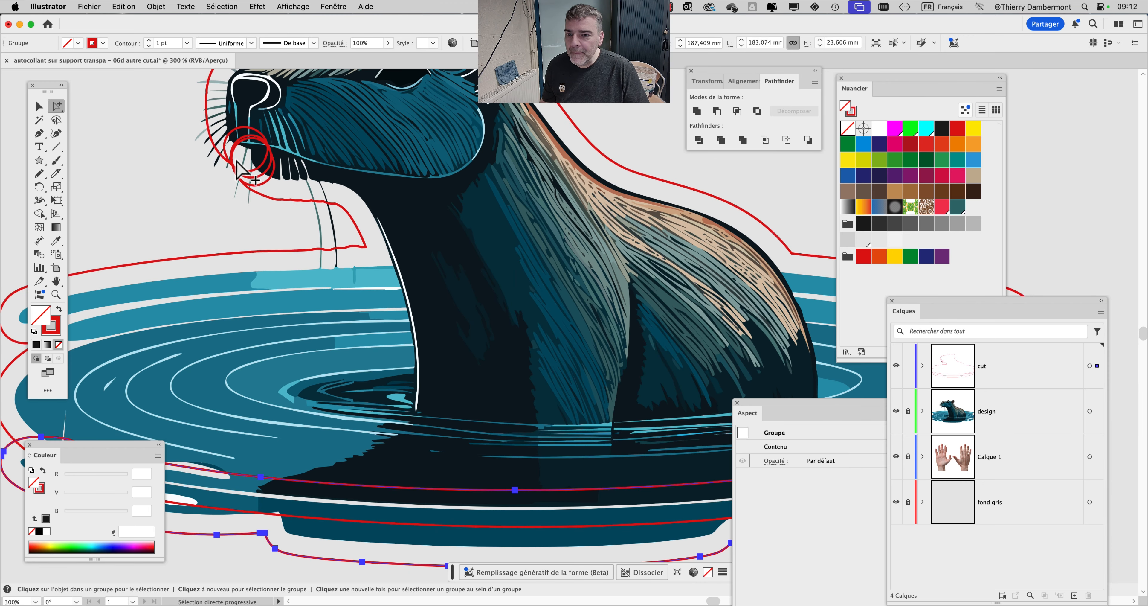
pyautogui.moveTo(225, 138); pyautogui.dragTo(127, 118)
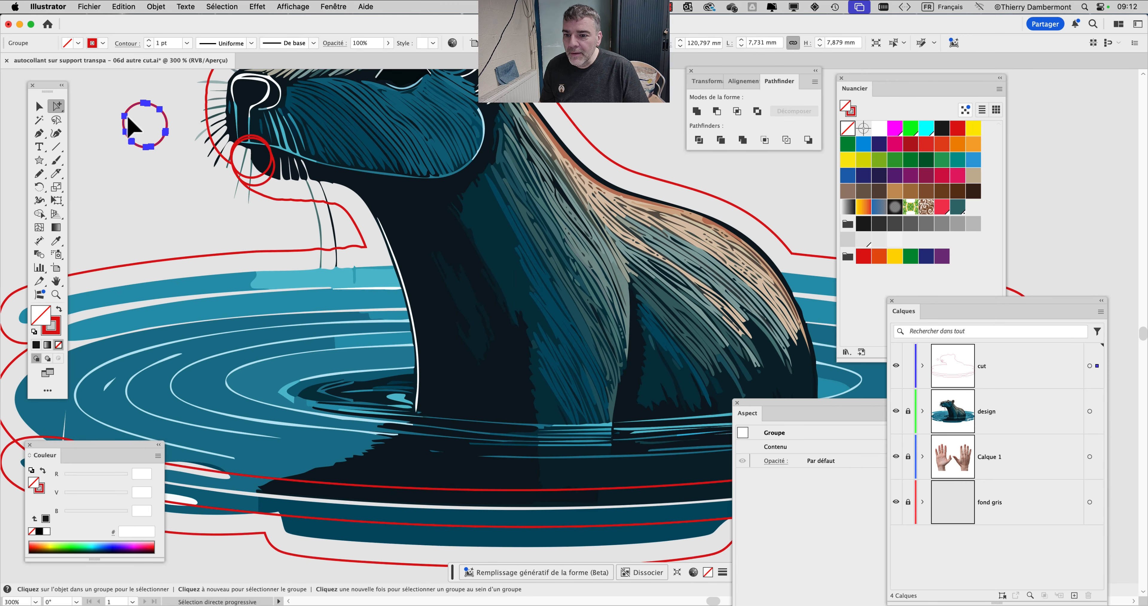
pyautogui.press('super+z')
pyautogui.scroll(-5, 341, 275)
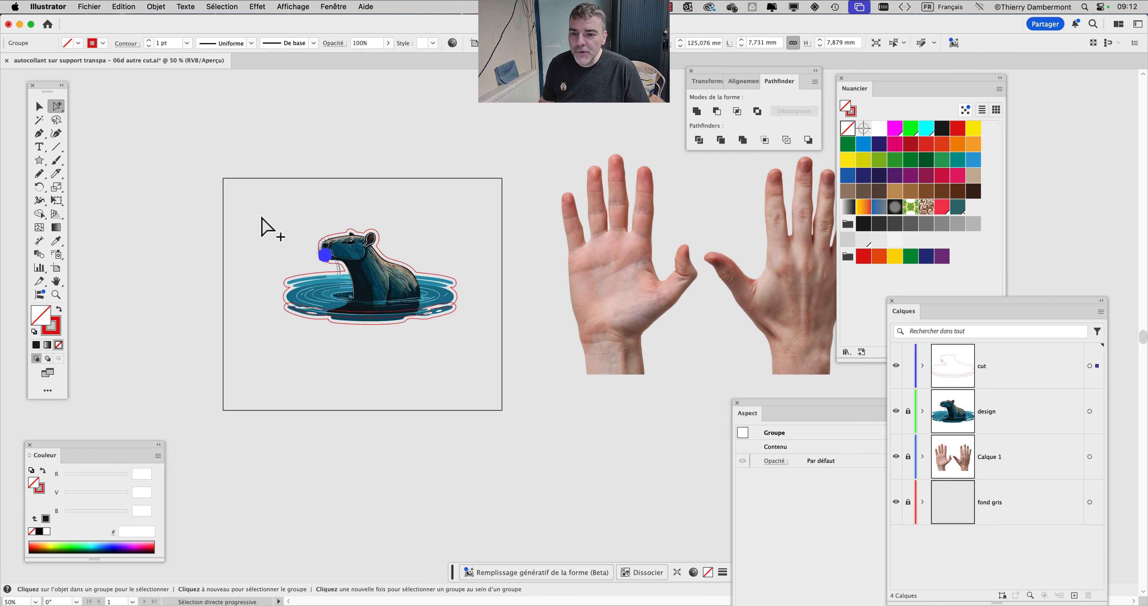
# Select all the expanded cut paths around the capybara and unite them into one outline with Pathfinder Réunion
pyautogui.moveTo(261, 214); pyautogui.dragTo(518, 397)
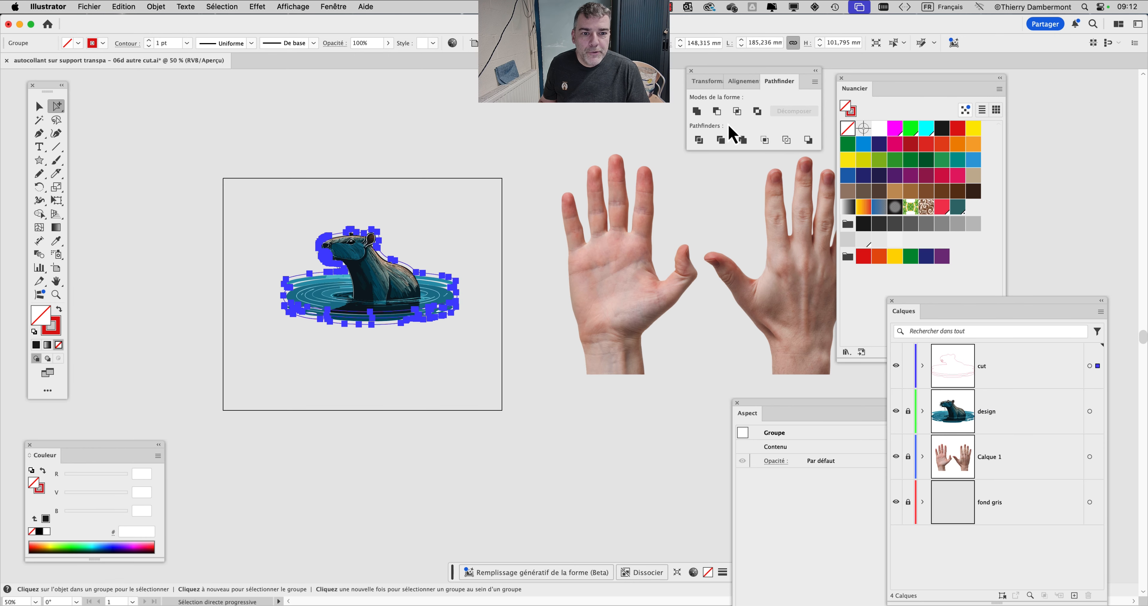
pyautogui.moveTo(713, 73); pyautogui.dragTo(538, 233)
pyautogui.press('super+1')
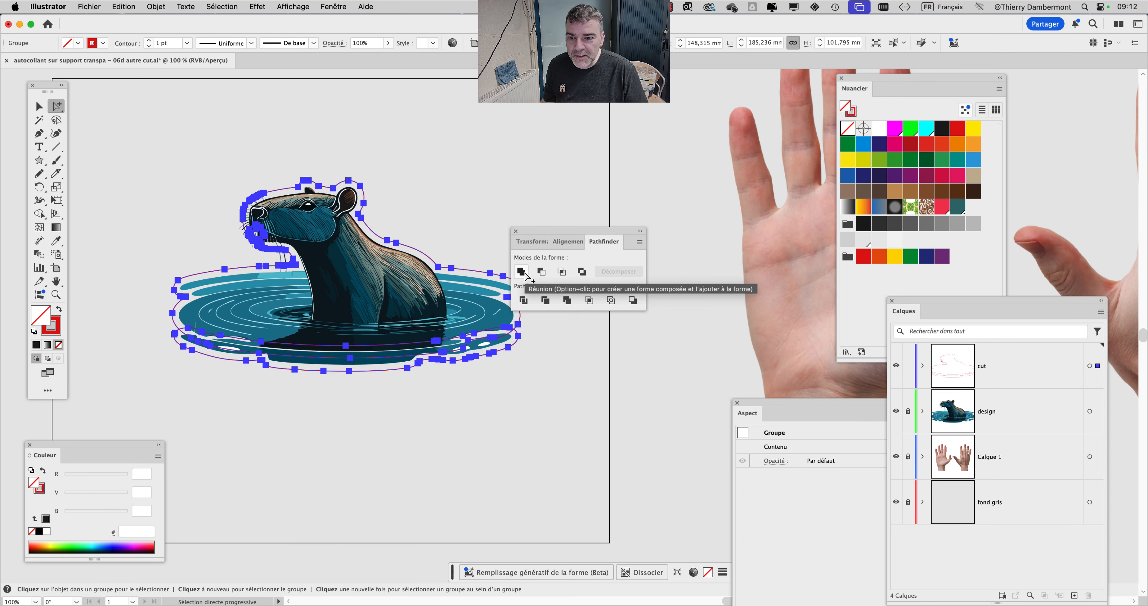
pyautogui.click(525, 275)
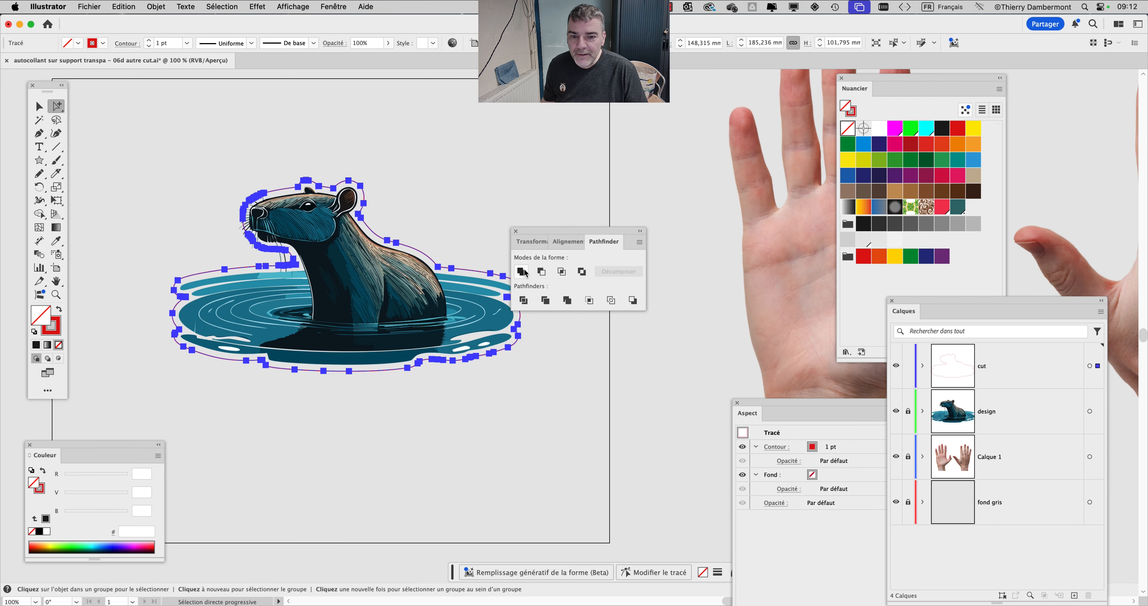
pyautogui.moveTo(575, 231); pyautogui.dragTo(733, 230)
# Redraw the cut contour around the muzzle with the Crayon tool, from above the forehead to the water, widening it around the whiskers
pyautogui.press('super+plus')
pyautogui.press('super+plus')
pyautogui.press('super+plus')
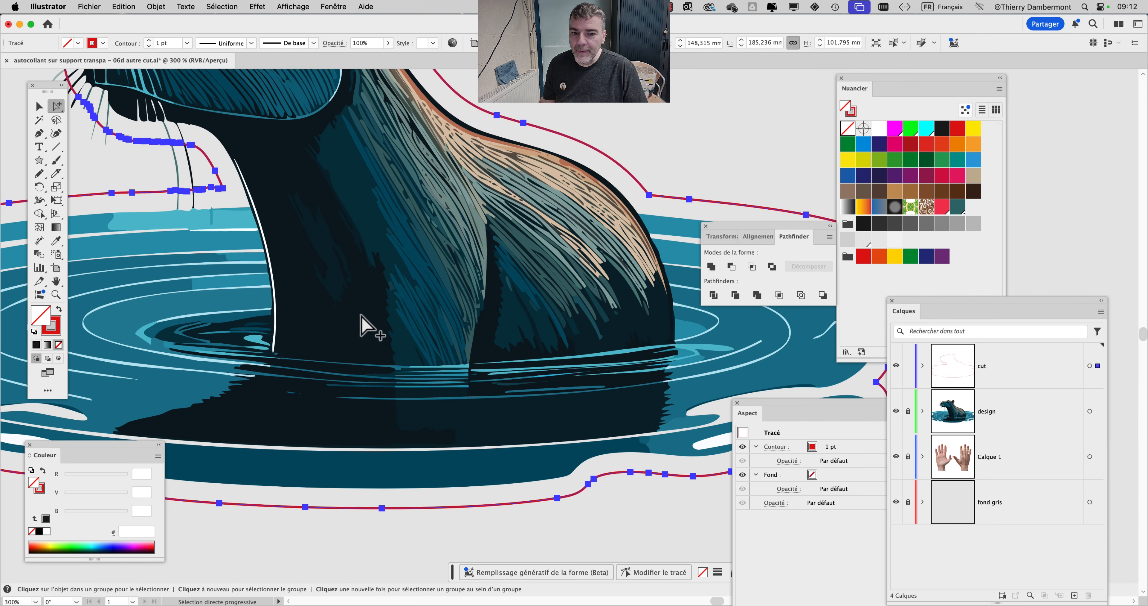
pyautogui.moveTo(333, 337); pyautogui.dragTo(531, 442)
pyautogui.moveTo(437, 288); pyautogui.dragTo(391, 367)
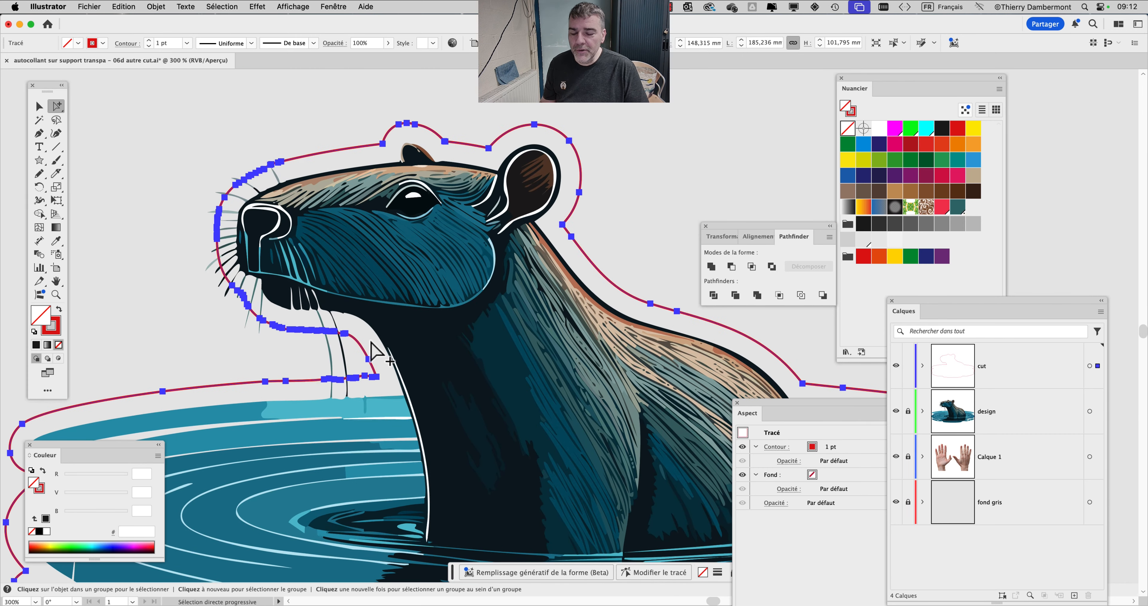
pyautogui.scroll(2, 251, 266)
pyautogui.moveTo(315, 256); pyautogui.dragTo(334, 332)
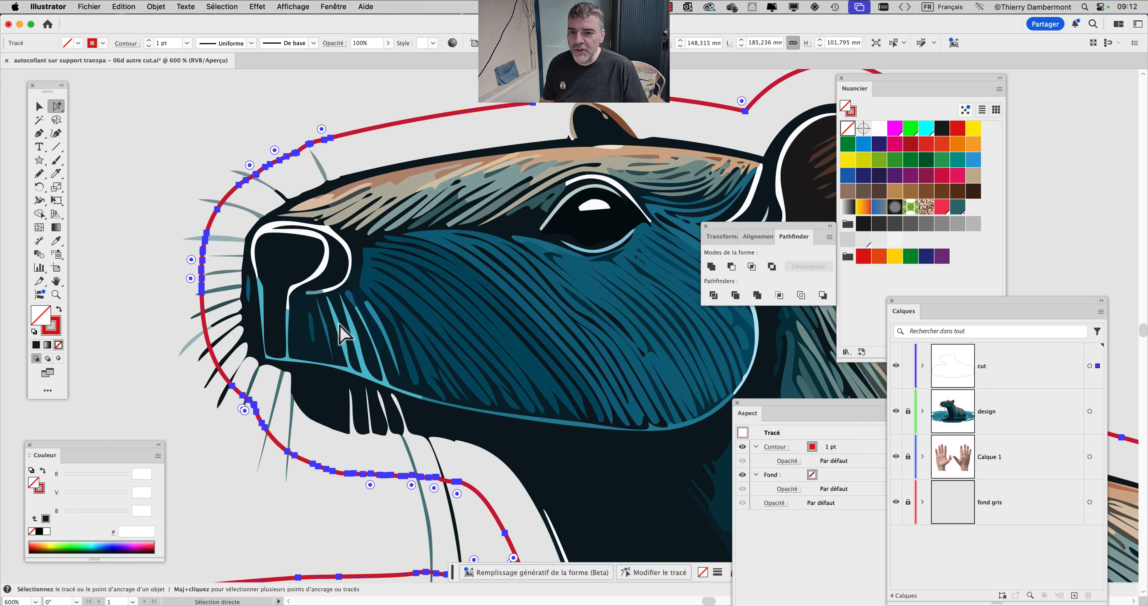
pyautogui.scroll(-1, 341, 325)
pyautogui.scroll(-2, 334, 321)
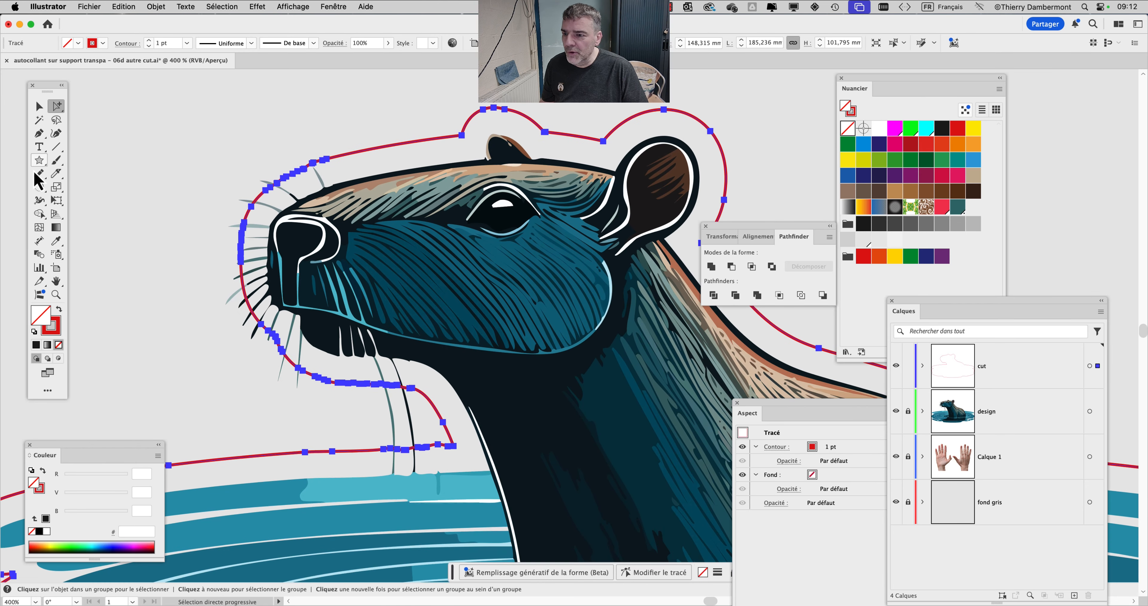
pyautogui.click(39, 173)
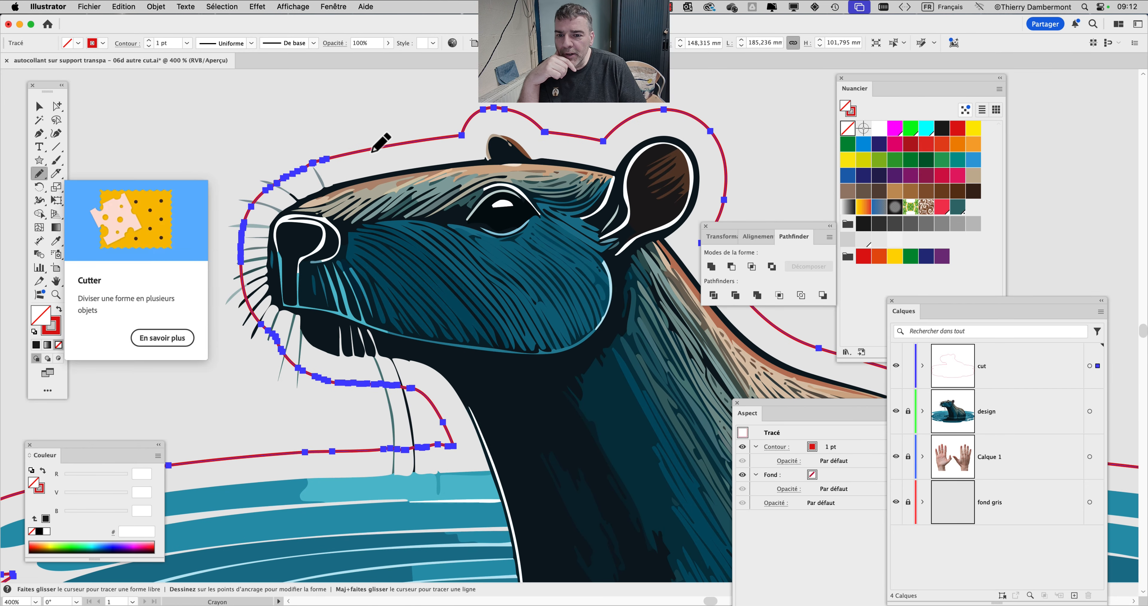
pyautogui.moveTo(352, 157)
pyautogui.mouseDown()
pyautogui.moveTo(233, 175)
pyautogui.moveTo(196, 201)
pyautogui.moveTo(187, 271)
pyautogui.moveTo(222, 338)
pyautogui.moveTo(279, 379)
pyautogui.moveTo(380, 390)
pyautogui.mouseUp()
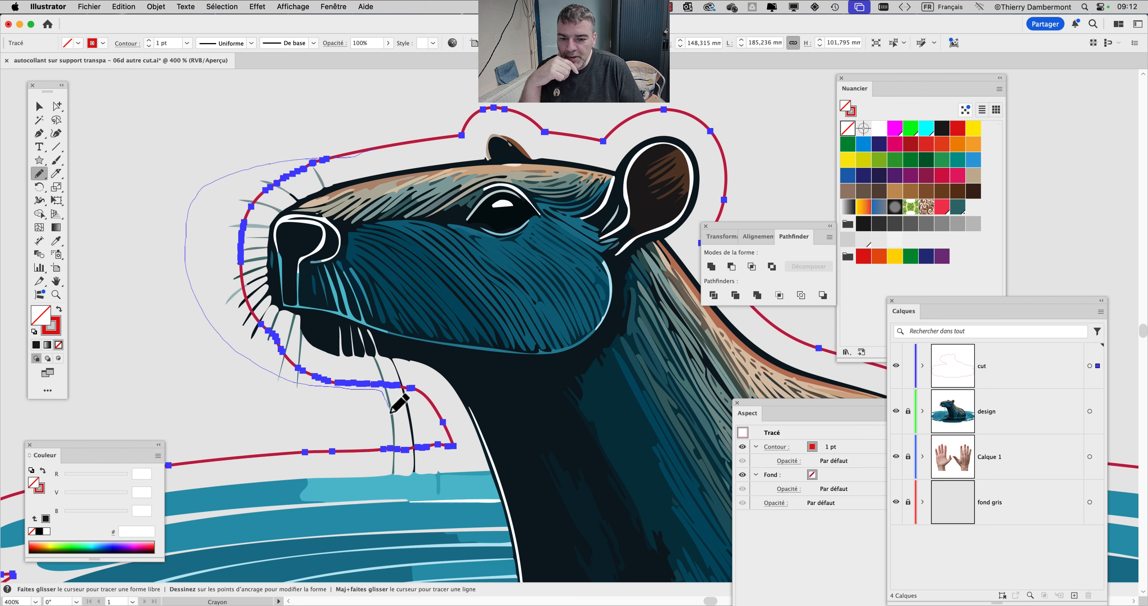
pyautogui.moveTo(363, 450); pyautogui.dragTo(363, 450)
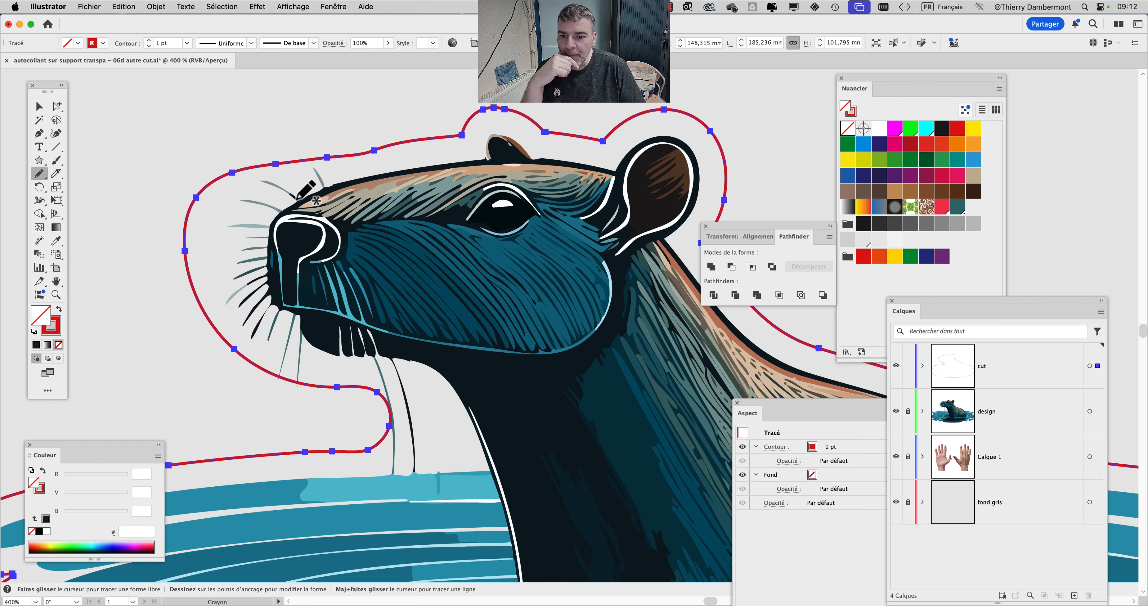
# Try to redraw the cut contour below the chin down to the water with the Crayon tool, and undo the stroke
pyautogui.moveTo(234, 349); pyautogui.dragTo(327, 407)
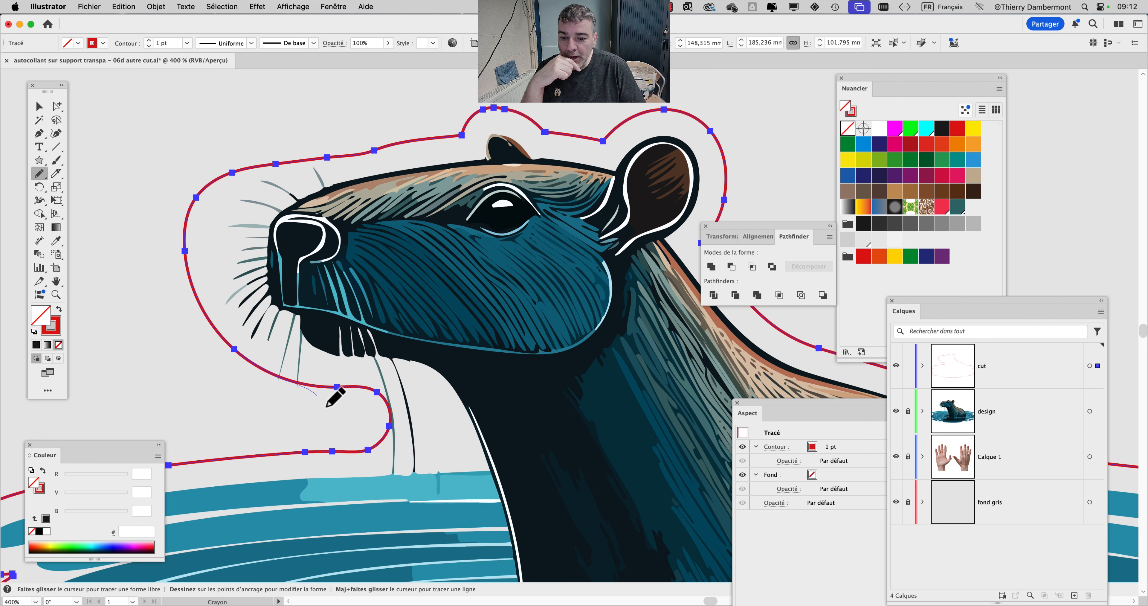
pyautogui.moveTo(290, 465); pyautogui.dragTo(291, 465)
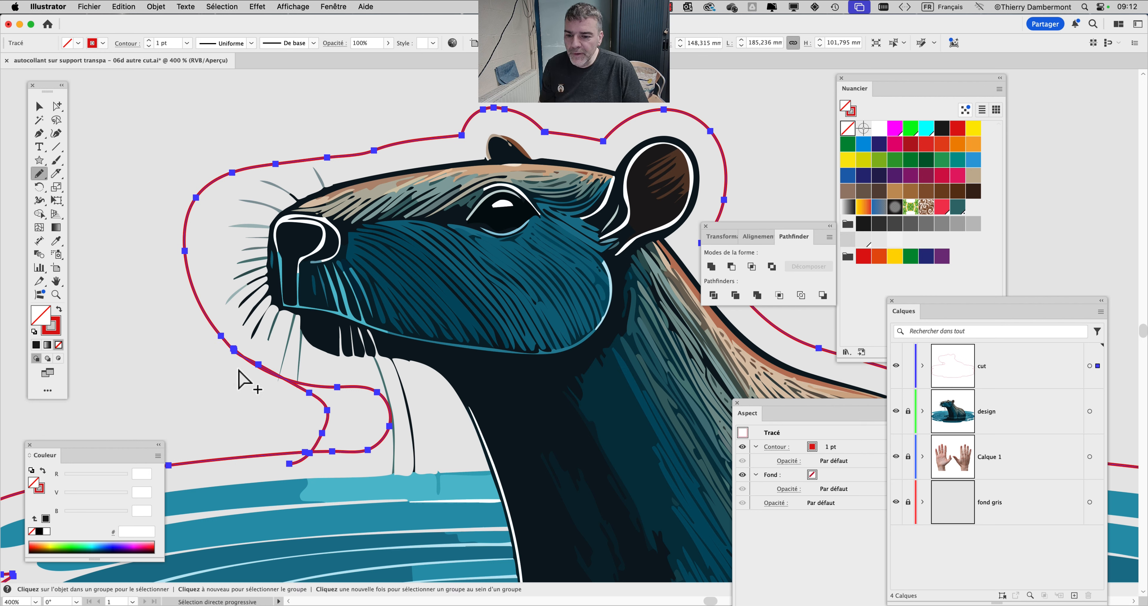
pyautogui.press('super+z')
# Redraw the contour from below the whiskers down to the water edge with the Crayon tool, and deselect the path
pyautogui.moveTo(234, 350)
pyautogui.mouseDown()
pyautogui.moveTo(278, 395)
pyautogui.moveTo(294, 441)
pyautogui.moveTo(258, 456)
pyautogui.mouseUp()
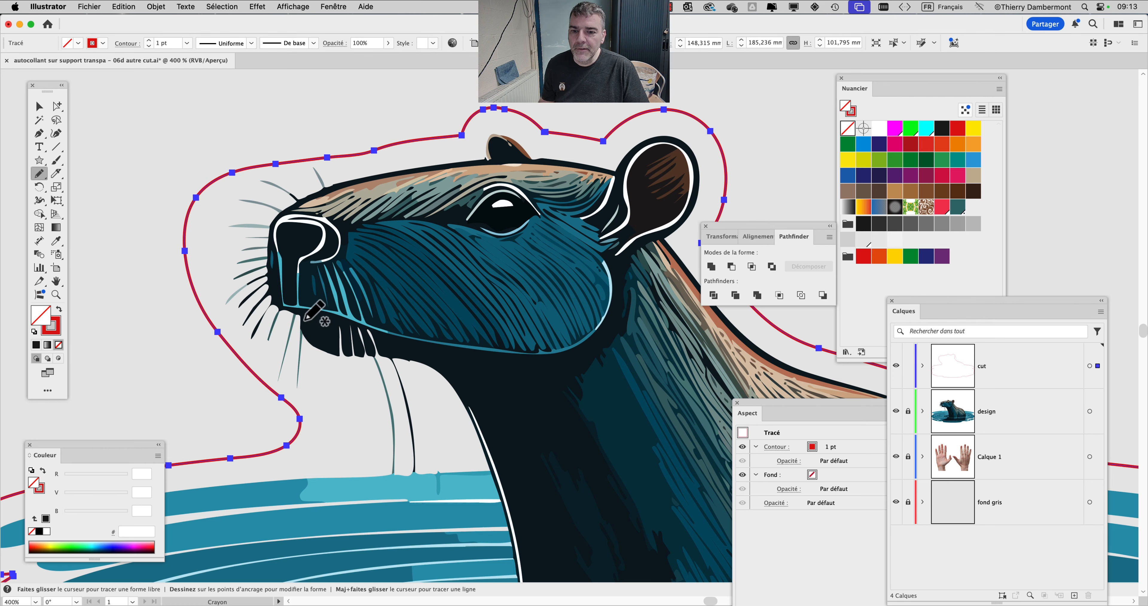
pyautogui.click(56, 105)
pyautogui.click(170, 166)
pyautogui.scroll(-1, 451, 303)
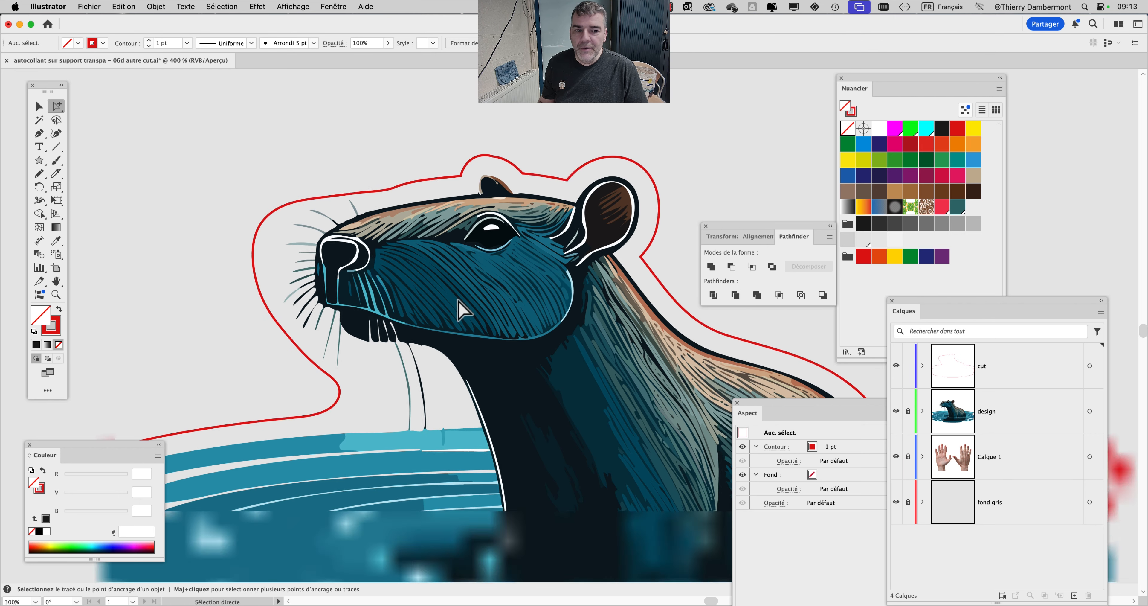
pyautogui.scroll(-3, 410, 299)
pyautogui.hscroll(3, 410, 298)
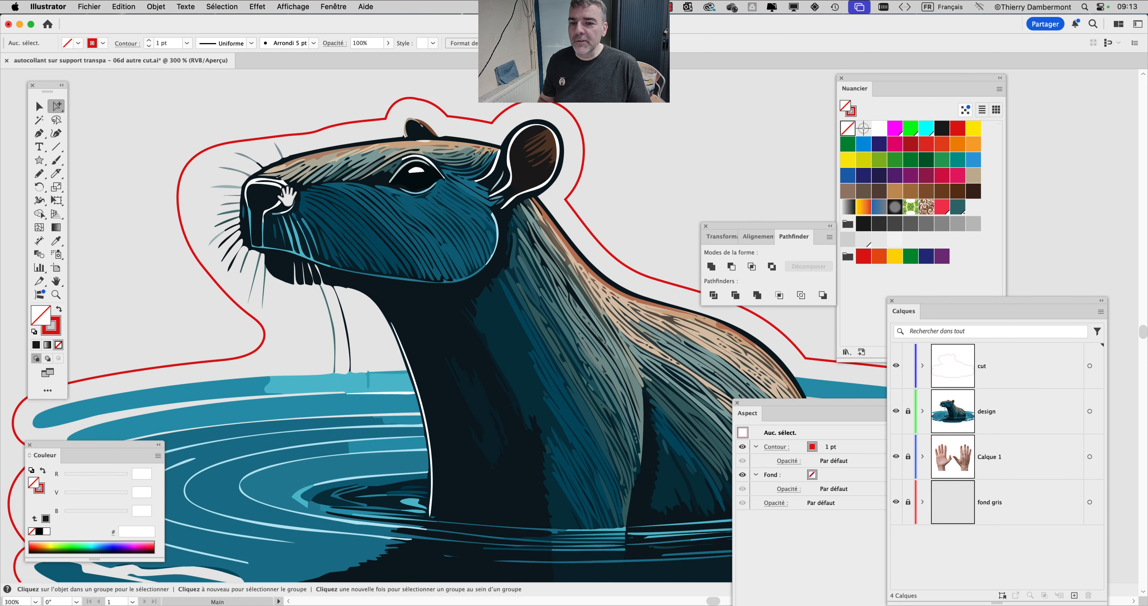
# Select the cut contour and save the document as "autocollant sur support transpa - 06e autre cut.ai" in Illustrator 2020 format with PDF compatibility and compression
pyautogui.click(39, 106)
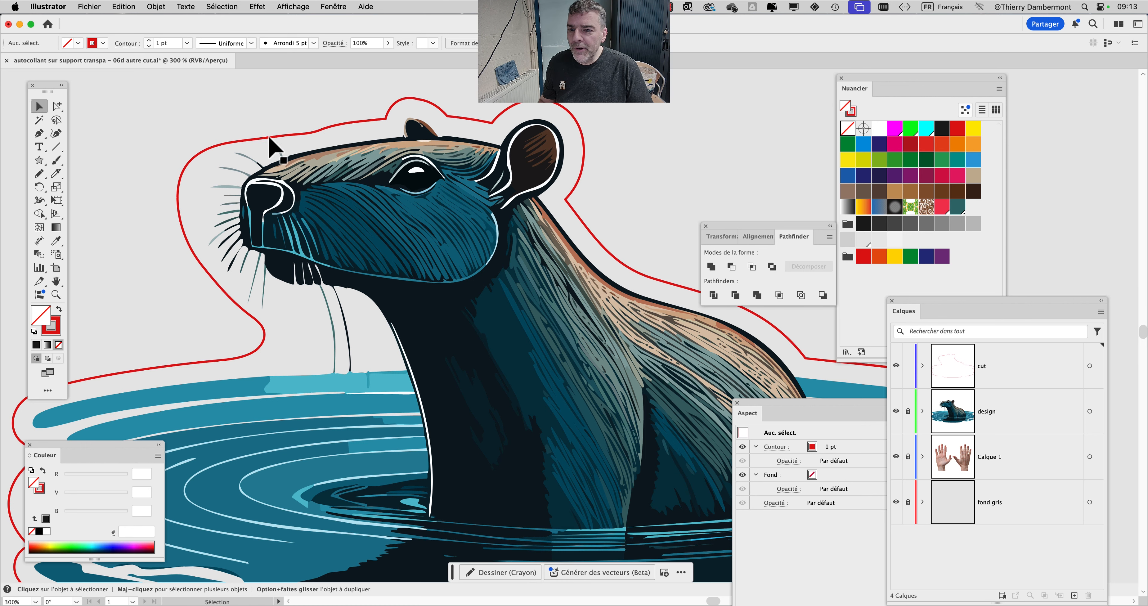
pyautogui.click(273, 136)
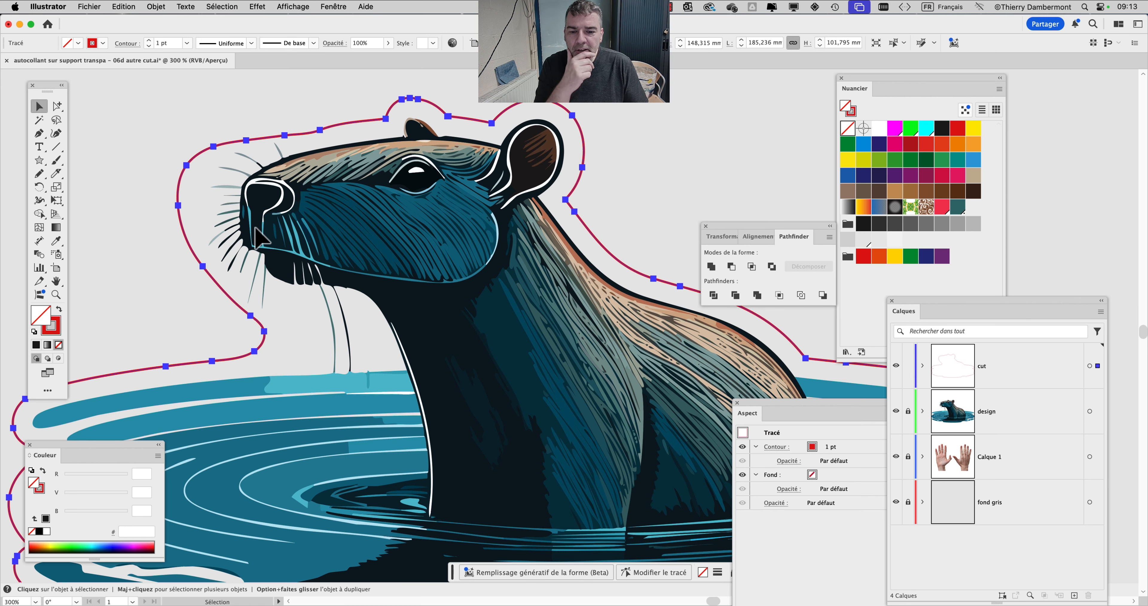
pyautogui.press('super+minus')
pyautogui.click(48, 6)
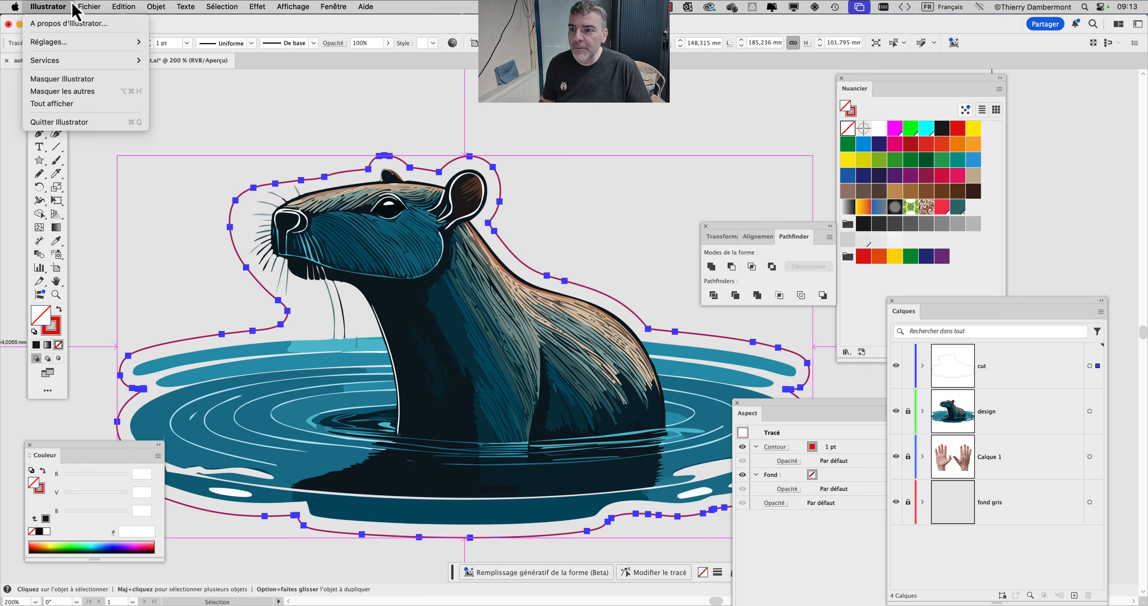
pyautogui.moveTo(89, 6)
pyautogui.click(129, 129)
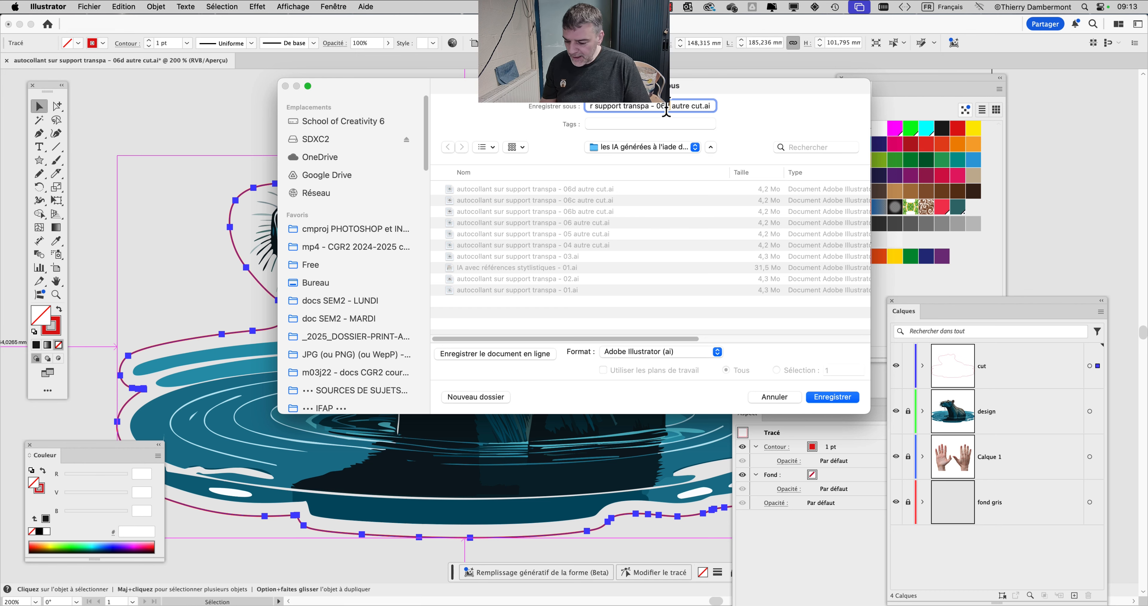
pyautogui.click(823, 398)
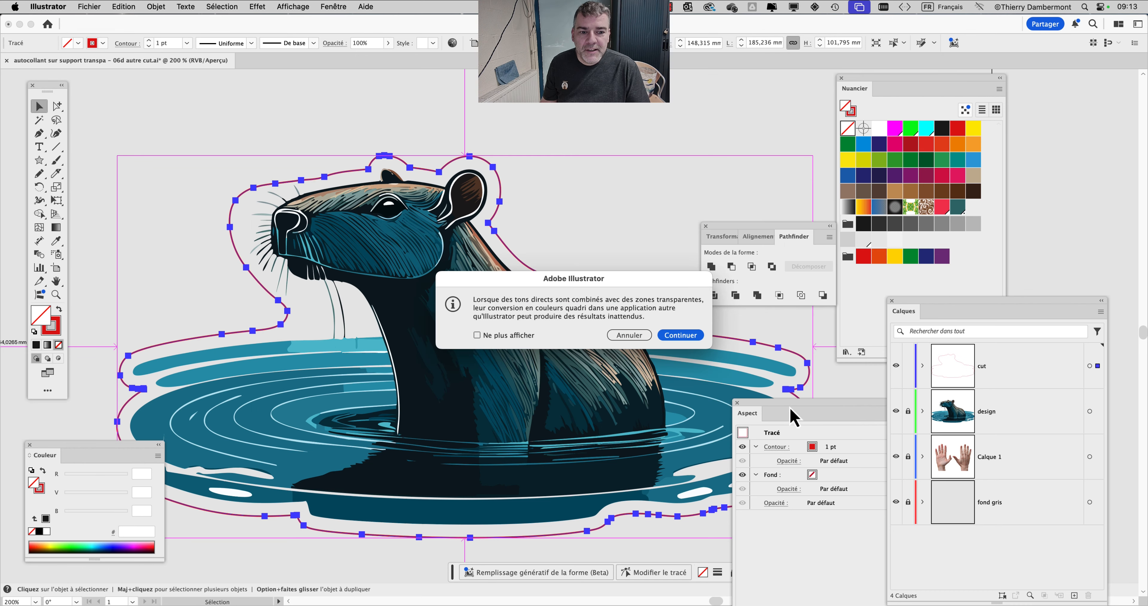
pyautogui.click(682, 336)
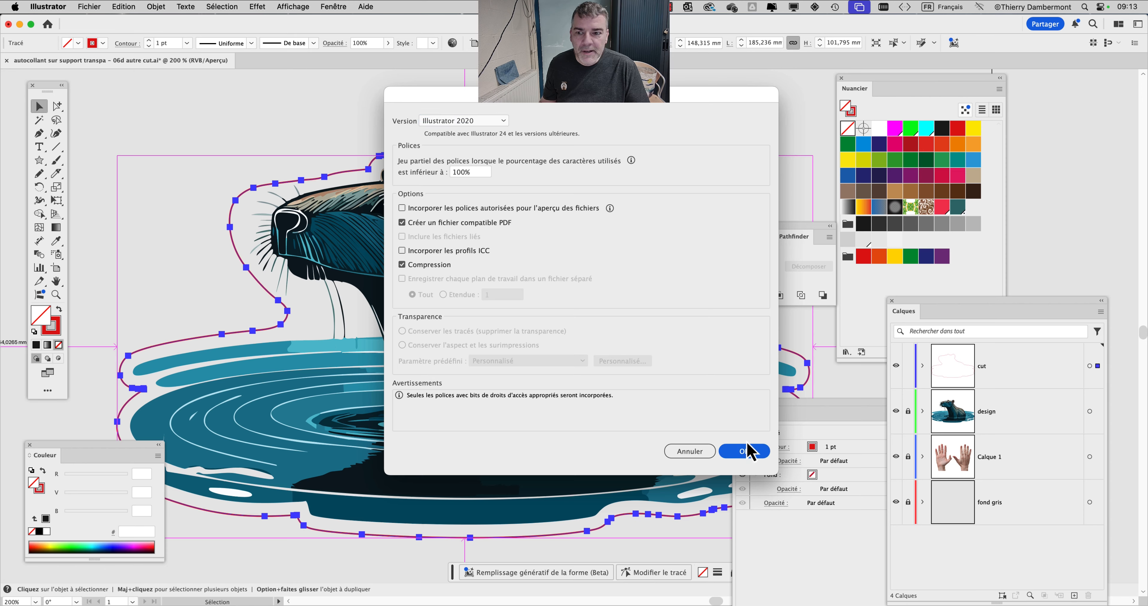
pyautogui.click(744, 451)
# Try simplifying the cut contour with the Simplifier curve setting at 25% and 62%, and cancel the dialog
pyautogui.click(156, 6)
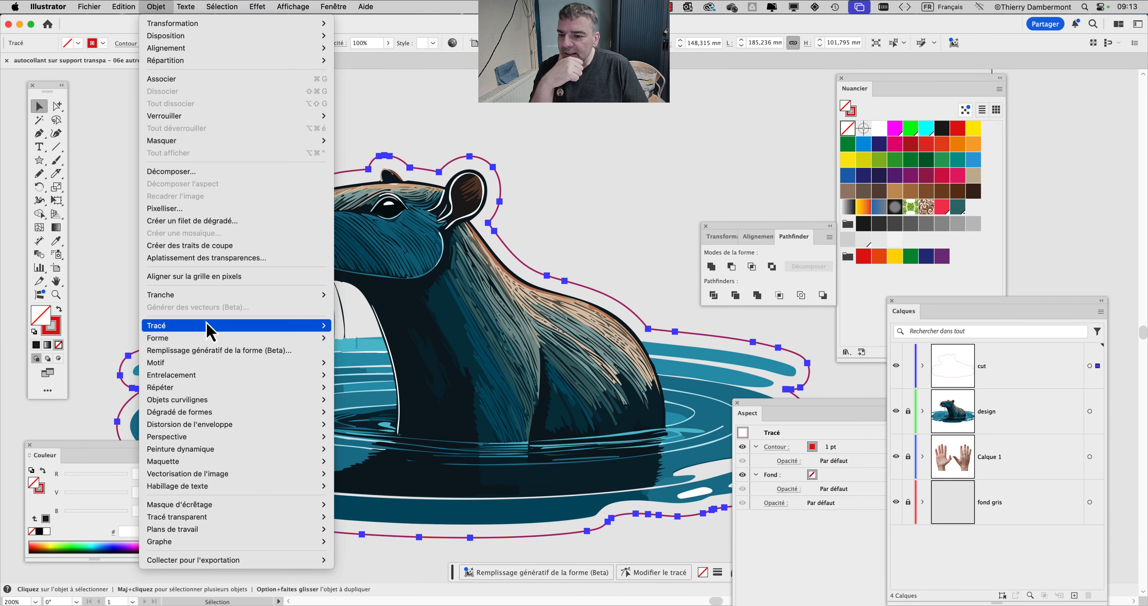
pyautogui.moveTo(207, 324)
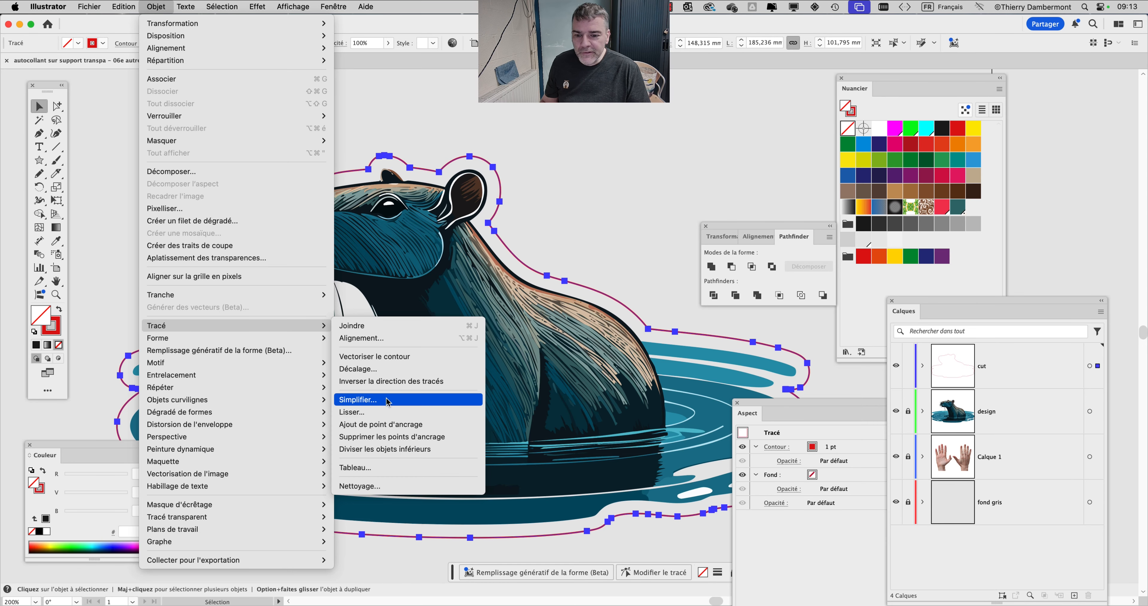
pyautogui.click(388, 401)
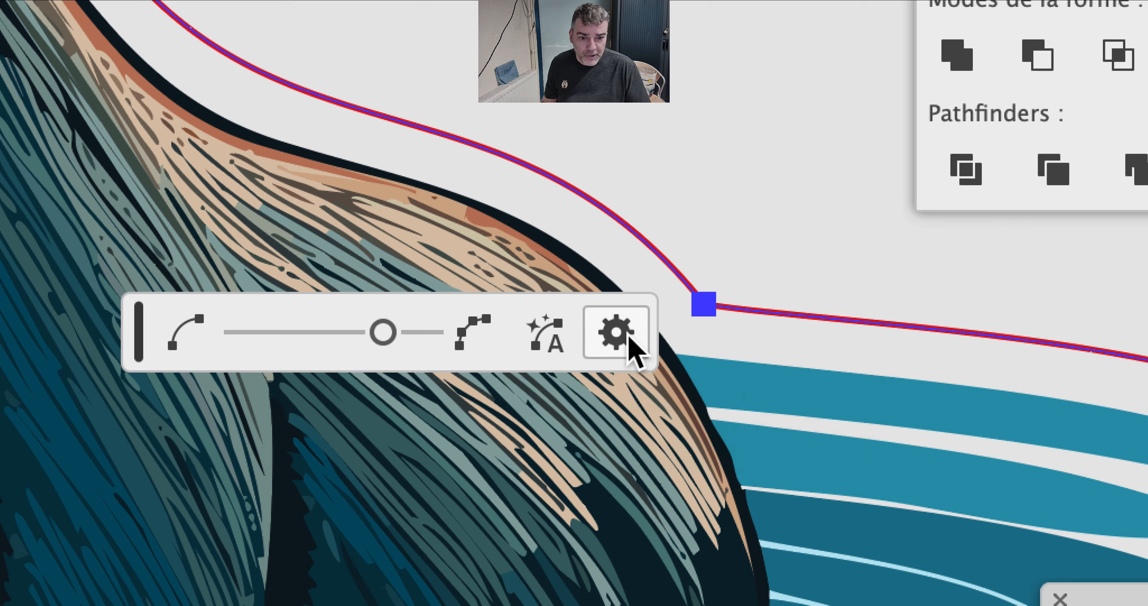
pyautogui.click(630, 340)
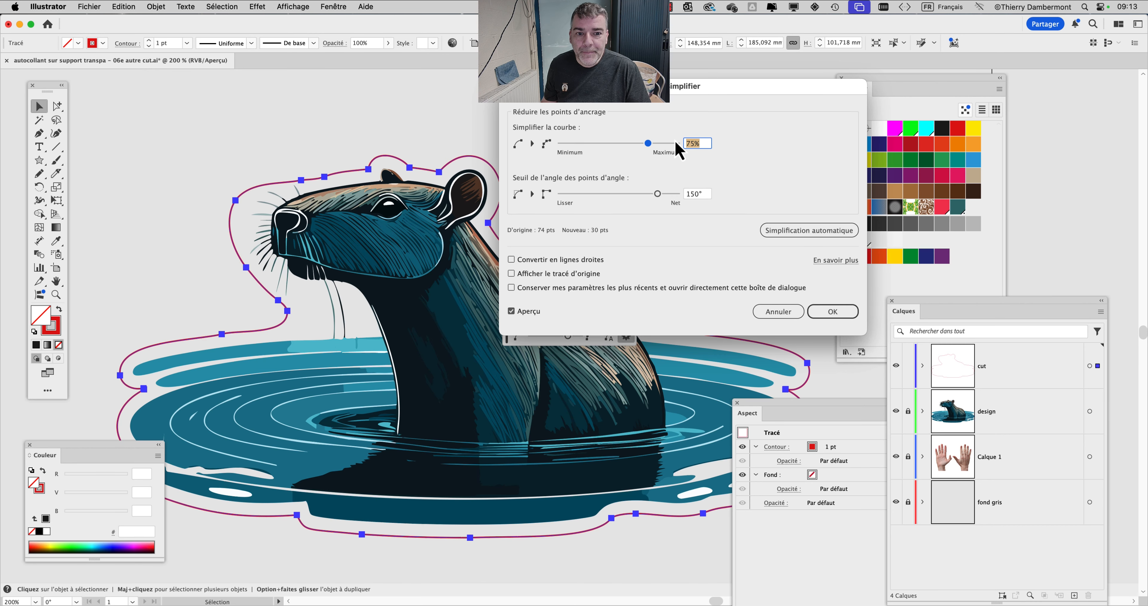
pyautogui.moveTo(647, 144); pyautogui.dragTo(589, 146)
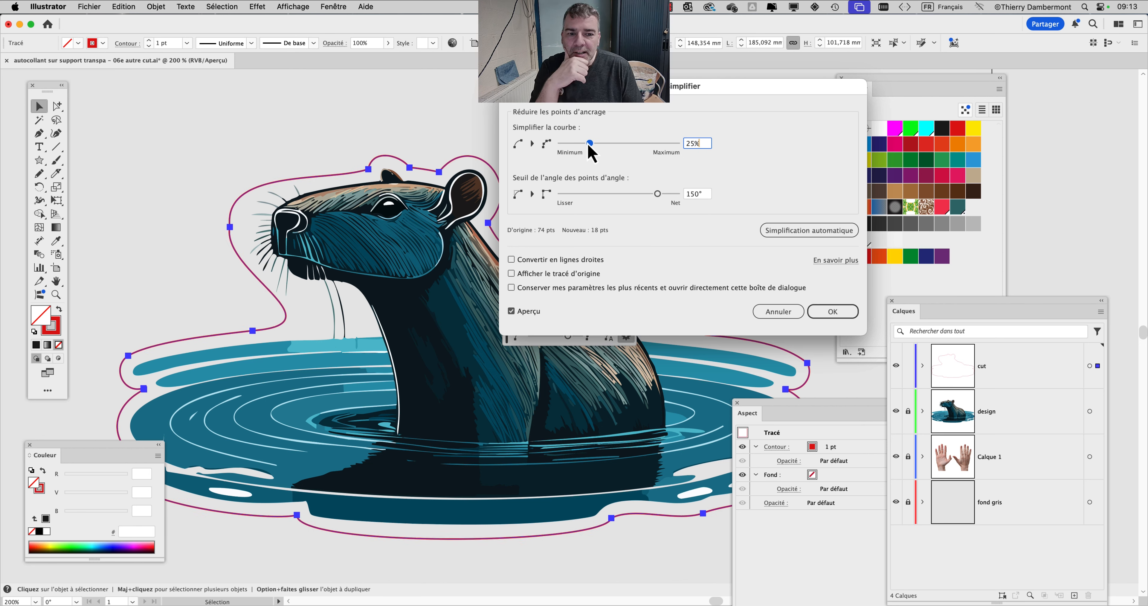
pyautogui.moveTo(588, 145); pyautogui.dragTo(635, 150)
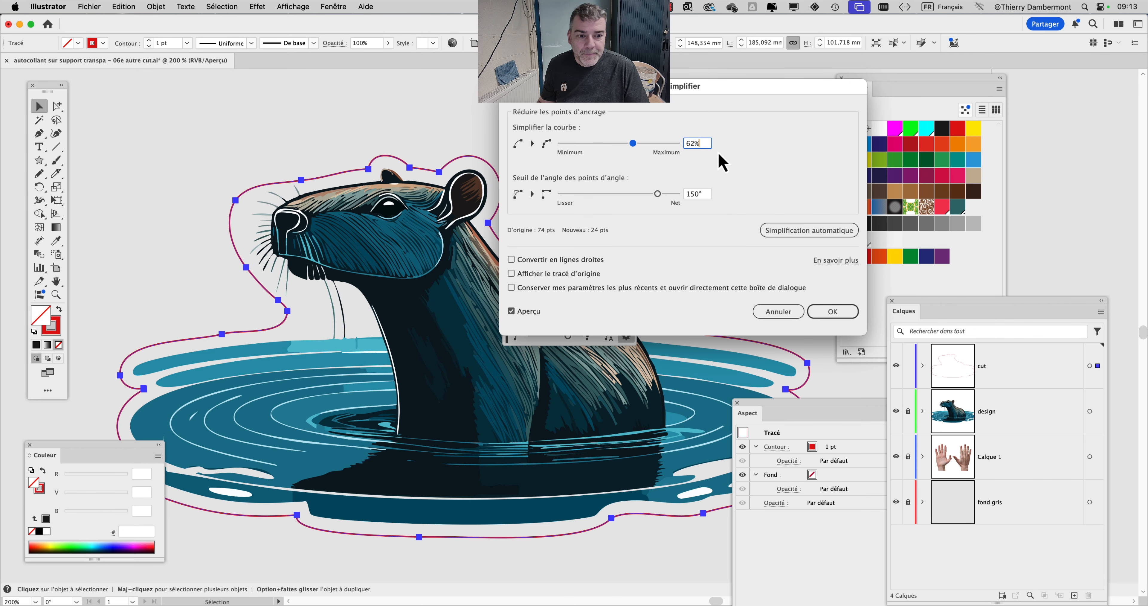
pyautogui.click(778, 312)
# Smooth the whole cut contour with the Lisser path command and deselect it
pyautogui.click(158, 8)
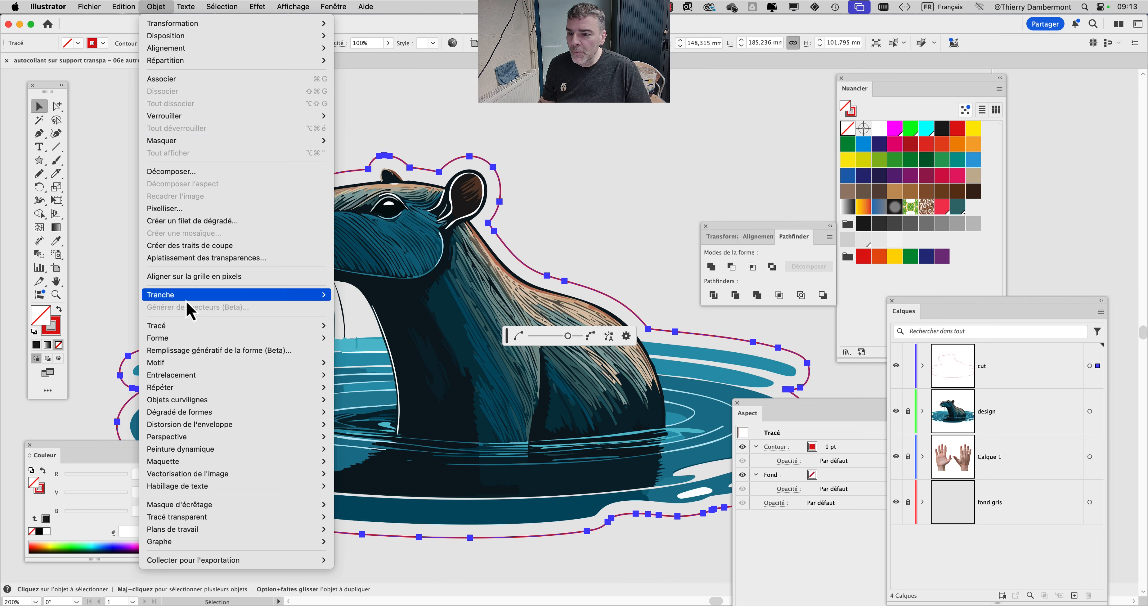
pyautogui.moveTo(178, 328)
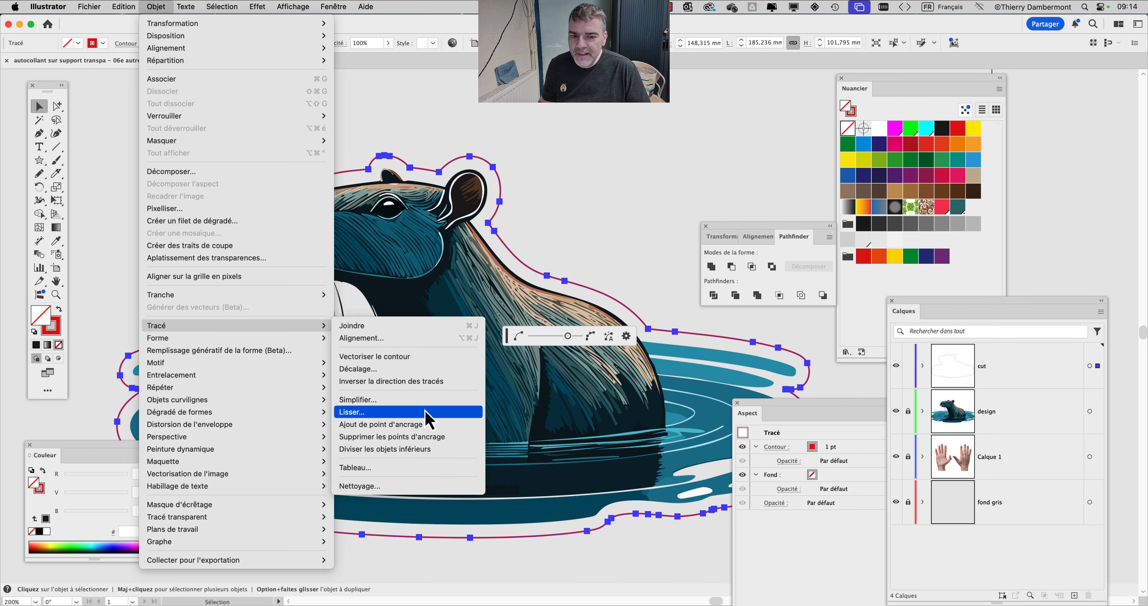
pyautogui.click(402, 412)
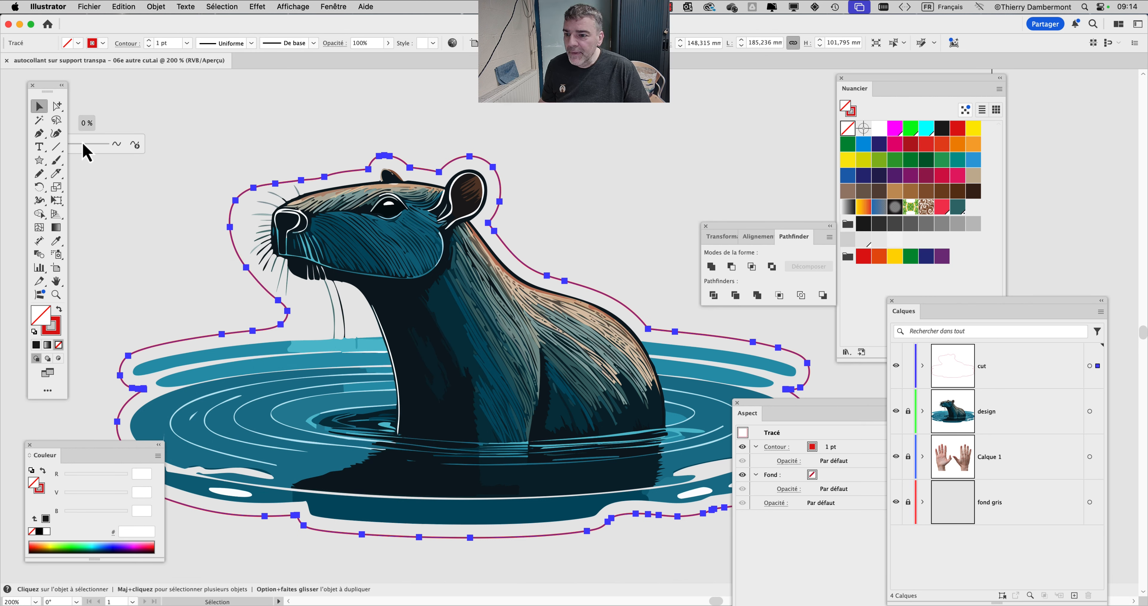
pyautogui.moveTo(47, 90); pyautogui.dragTo(590, 178)
pyautogui.click(602, 172)
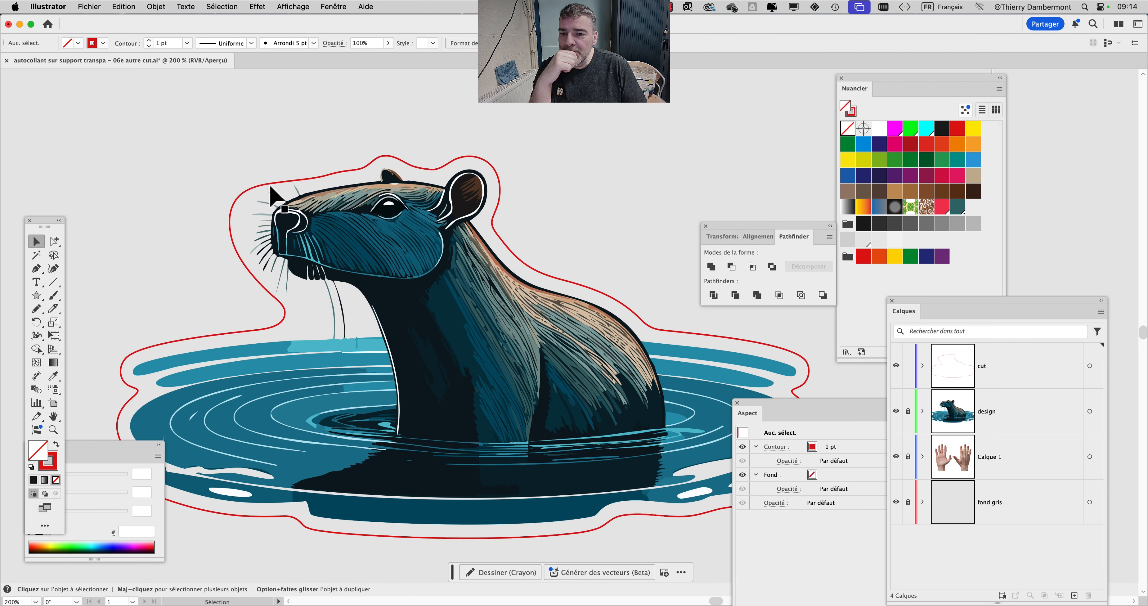
# Smooth the cut contour above the capybara's forehead with the Arrondi tool
pyautogui.click(36, 310)
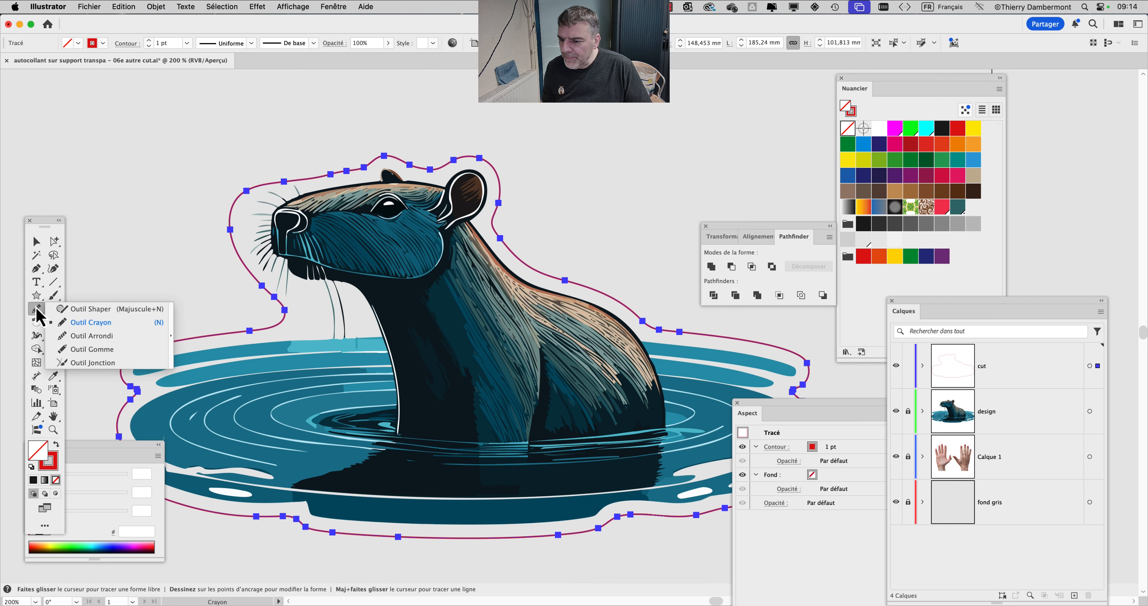
pyautogui.click(76, 335)
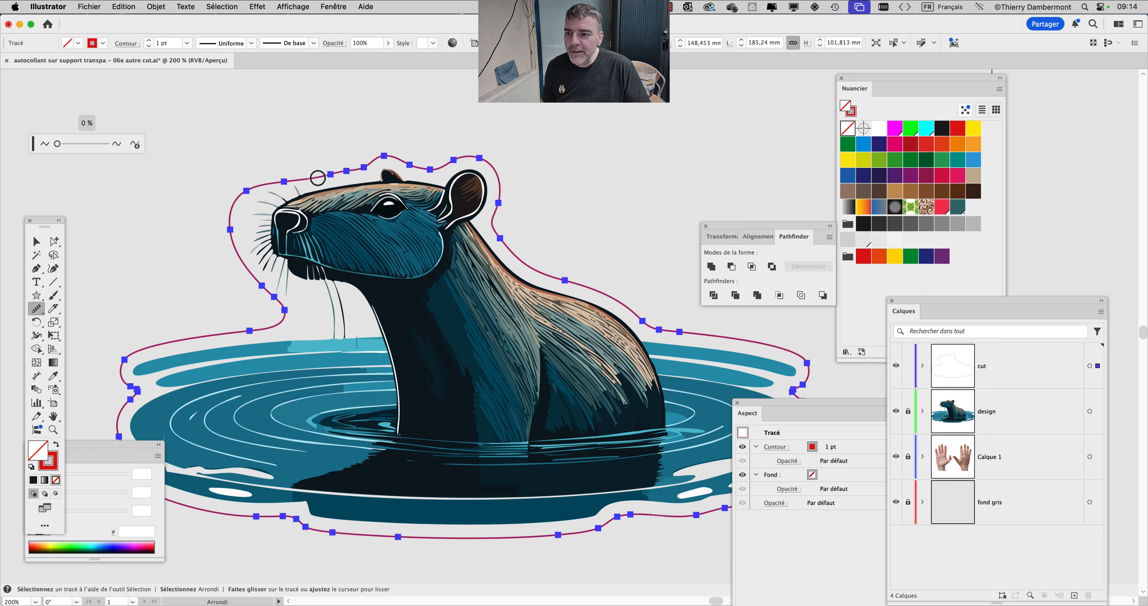
pyautogui.scroll(2, 329, 180)
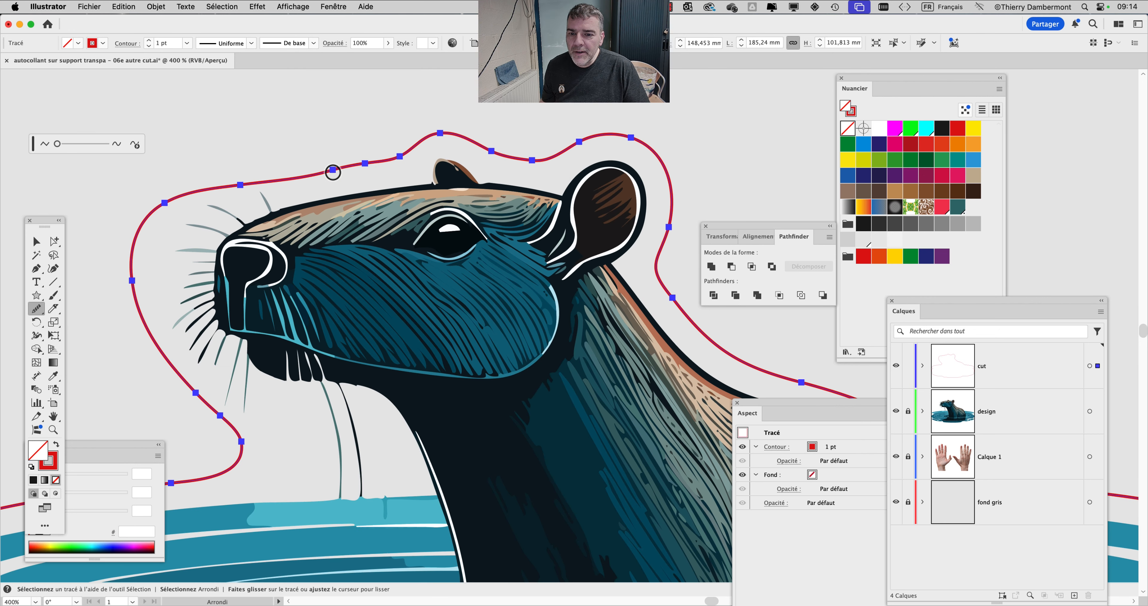
pyautogui.moveTo(382, 164); pyautogui.dragTo(390, 170)
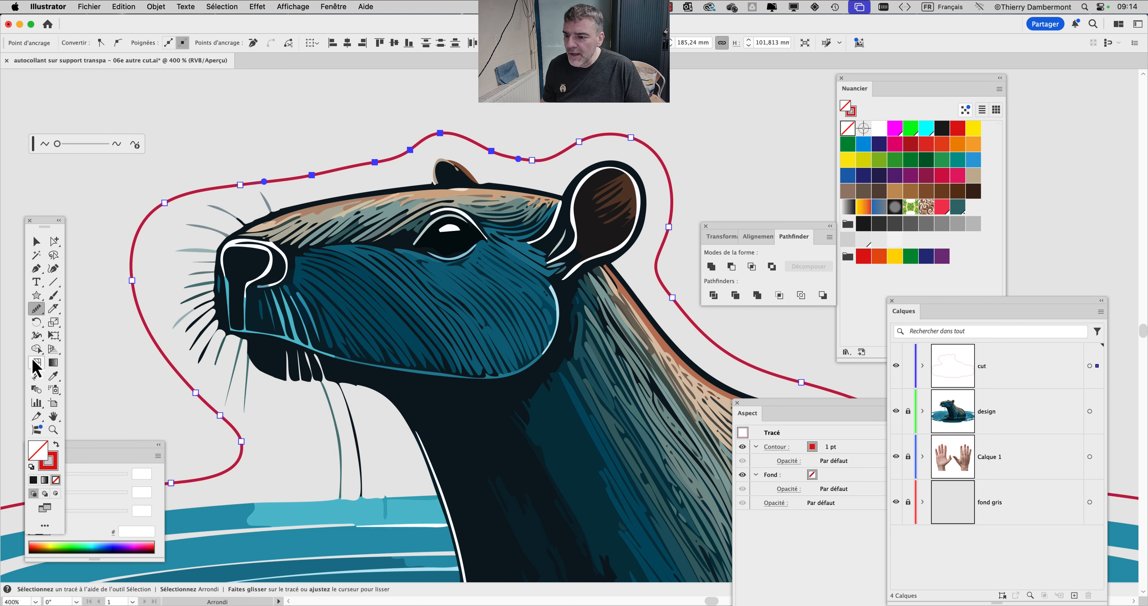
# Check the fidelity setting in the Arrondi tool options and cancel the dialog
pyautogui.doubleClick(38, 311)
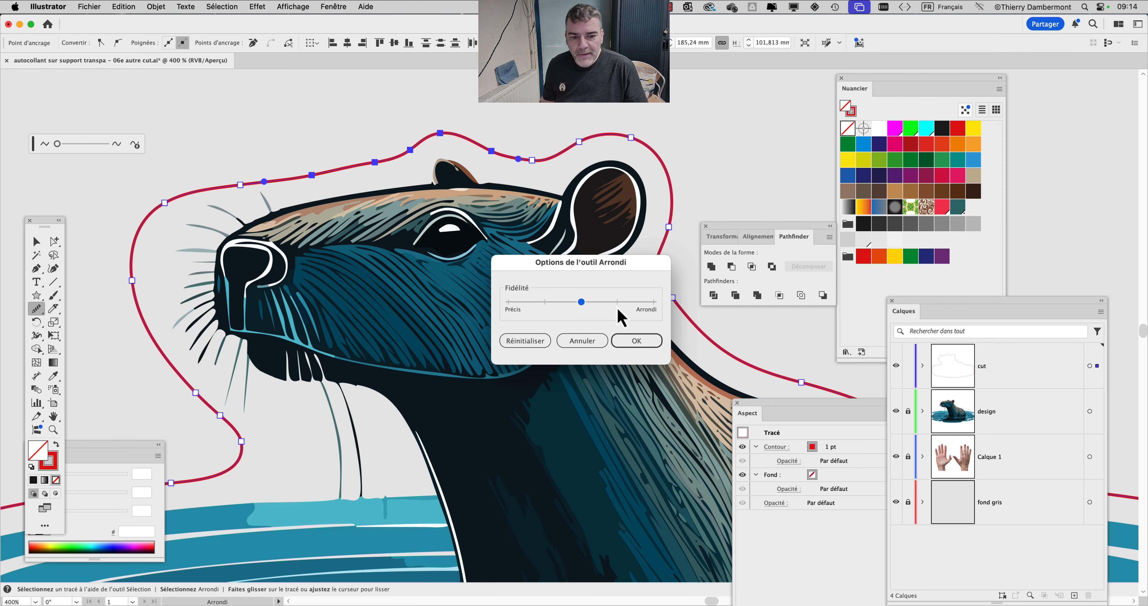
pyautogui.click(593, 341)
pyautogui.press('super+minus')
pyautogui.press('super+minus')
pyautogui.press('super+minus')
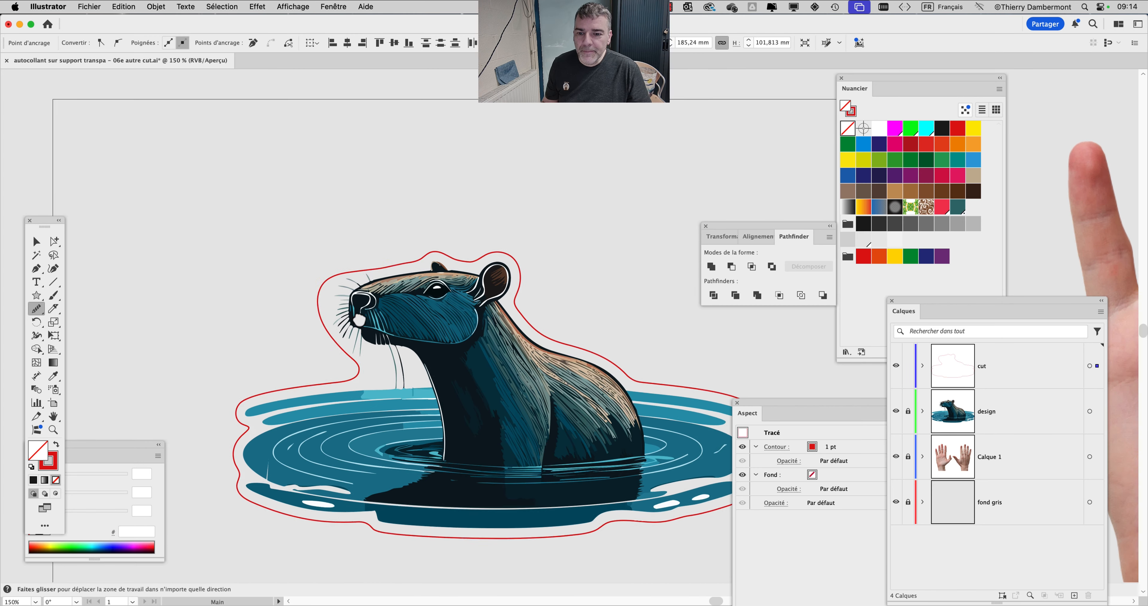
# Select the cut contour to examine its anchor points around the whole sticker, deselect it, and move the Pathfinder panel away from the artwork
pyautogui.click(36, 242)
pyautogui.click(176, 268)
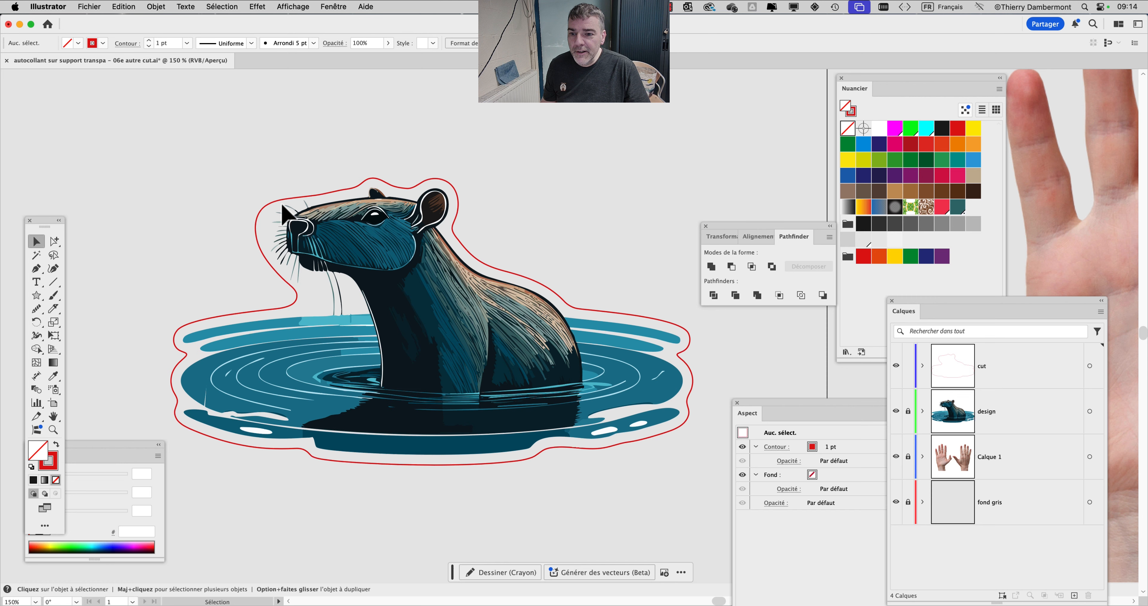
pyautogui.click(282, 201)
pyautogui.press('super+plus')
pyautogui.press('super+plus')
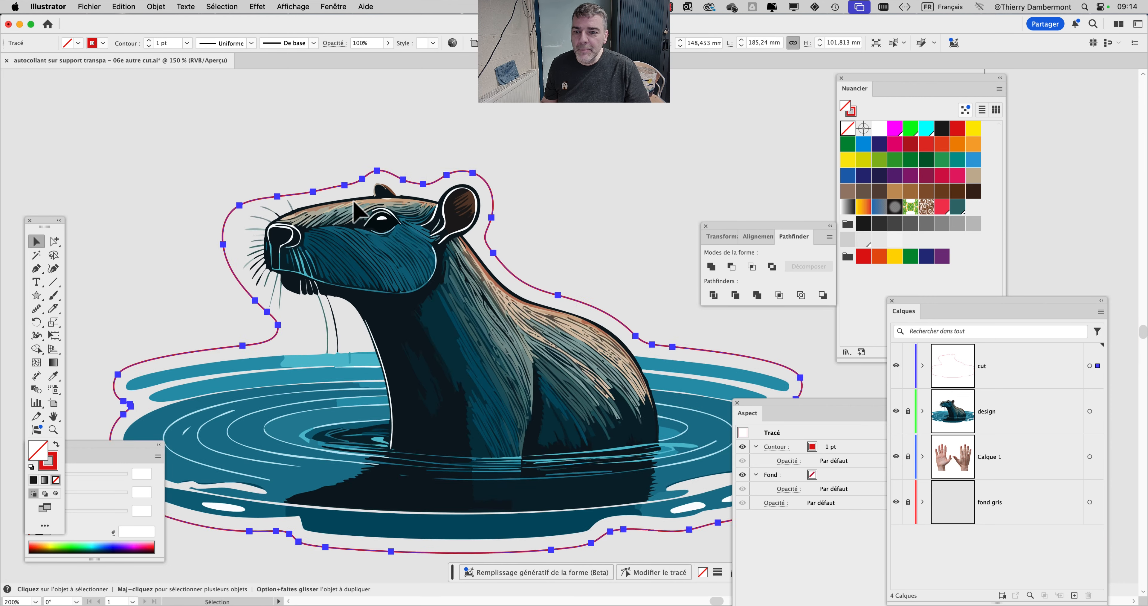
pyautogui.press('super+minus')
pyautogui.press('super+minus')
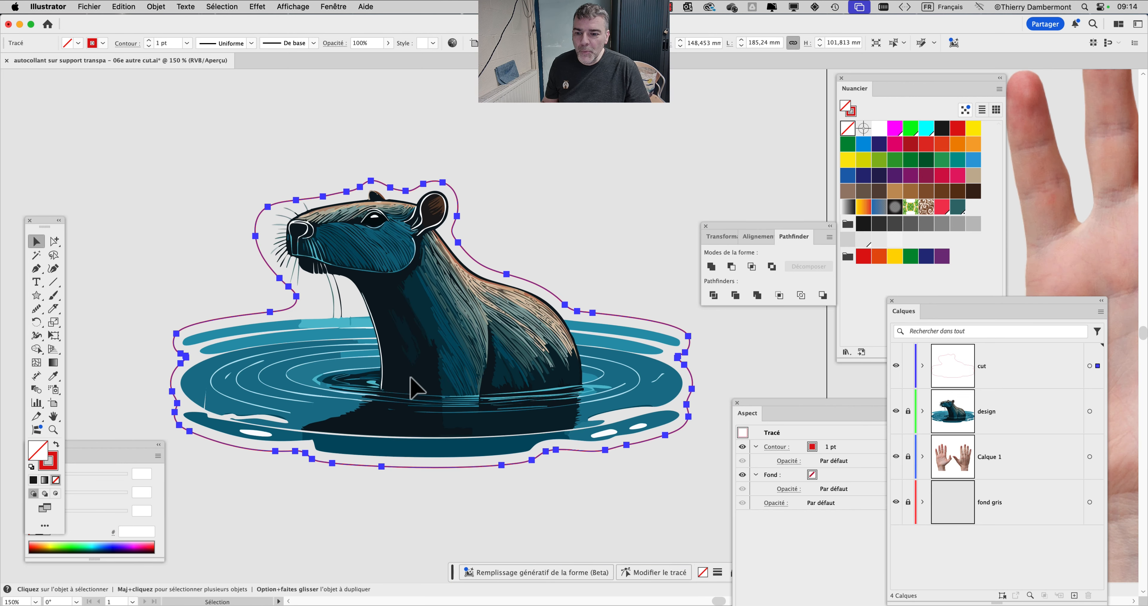
pyautogui.scroll(-3, 290, 348)
pyautogui.click(491, 443)
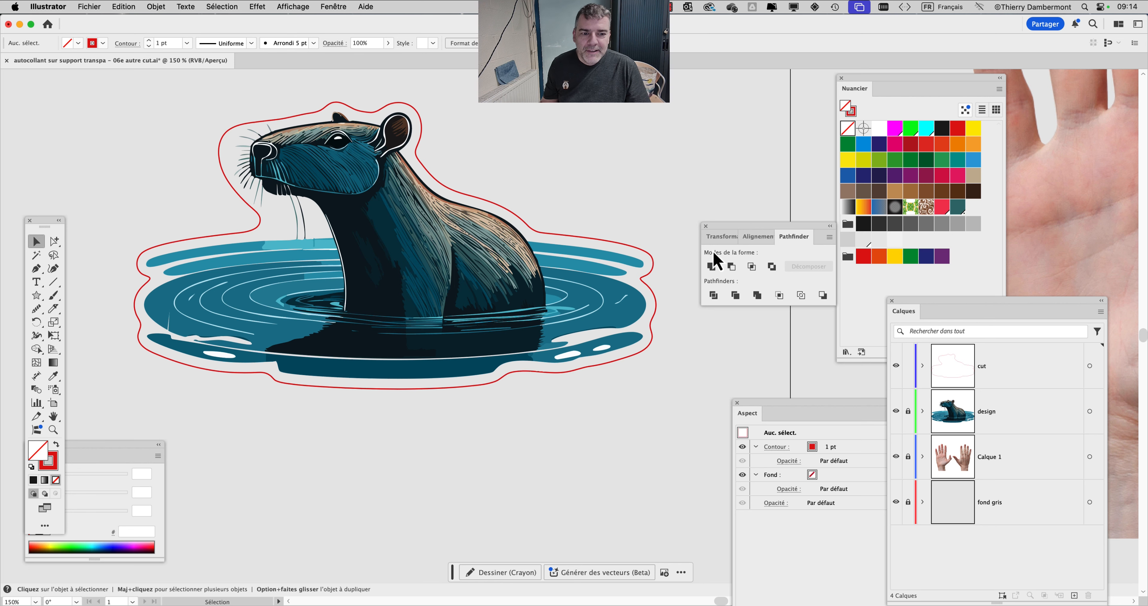
pyautogui.moveTo(727, 226); pyautogui.dragTo(770, 225)
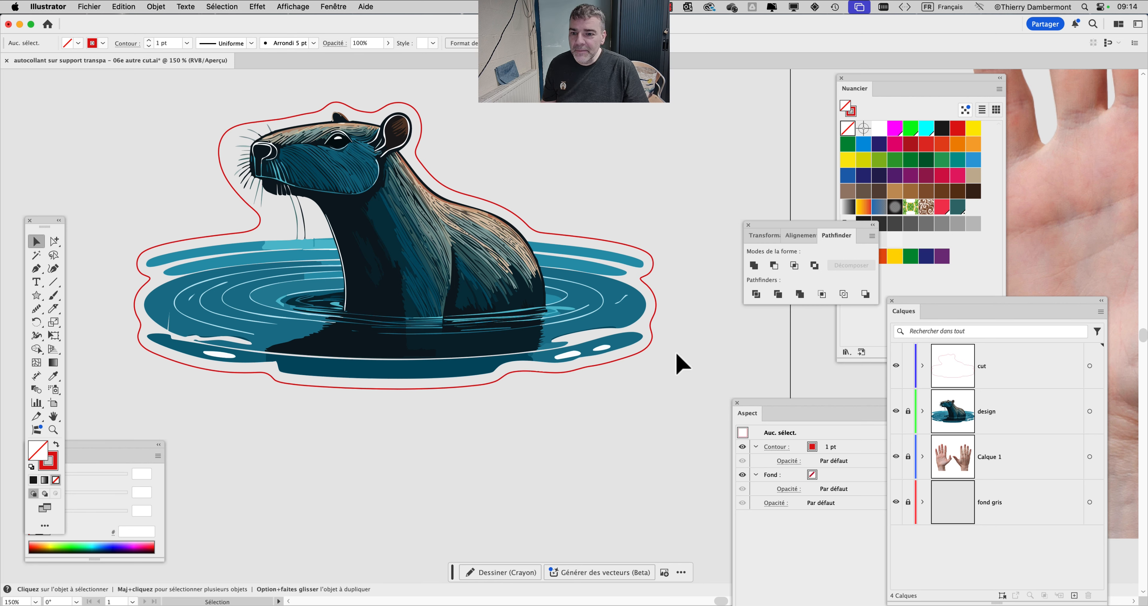
# Save the document as "autocollant sur support transpa - 06f autre cut.ai" in Illustrator 2020 format with PDF compatibility and compression
pyautogui.click(105, 7)
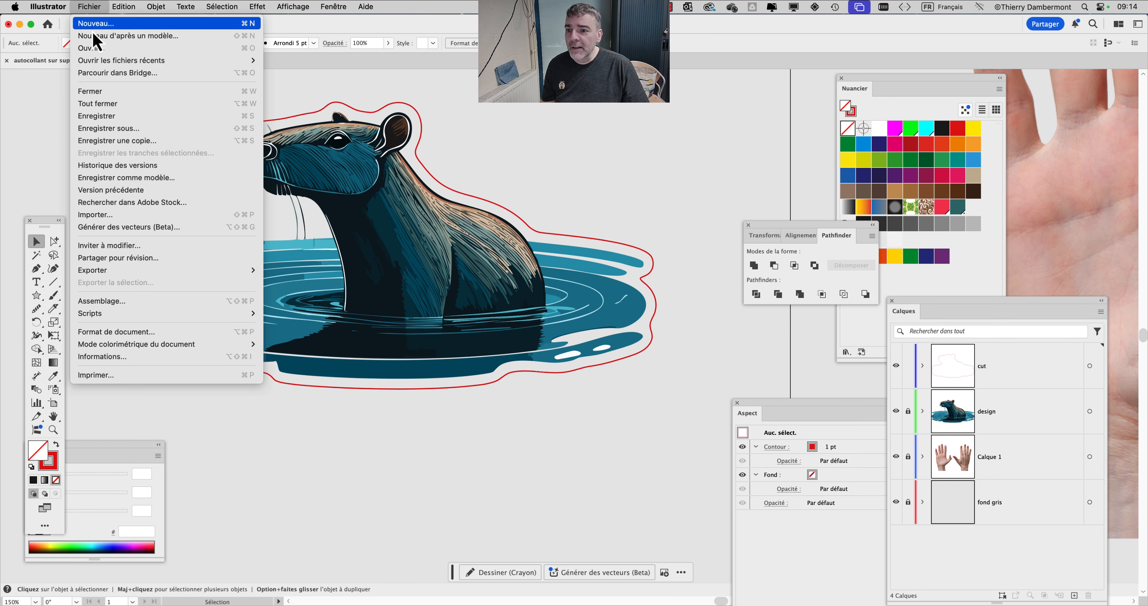
pyautogui.click(128, 133)
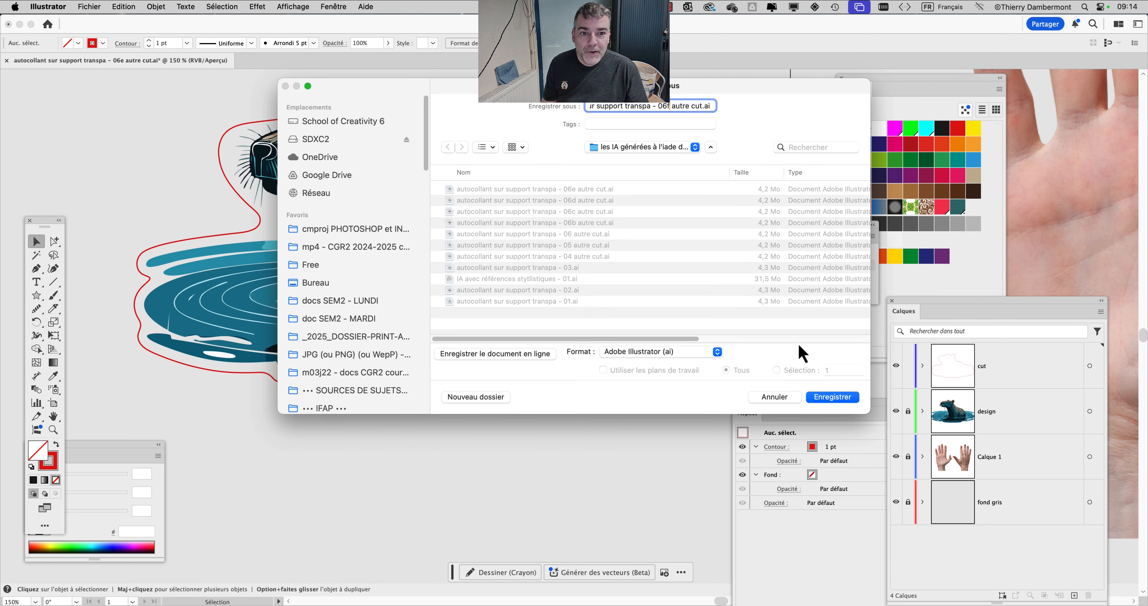
pyautogui.click(833, 397)
pyautogui.click(698, 337)
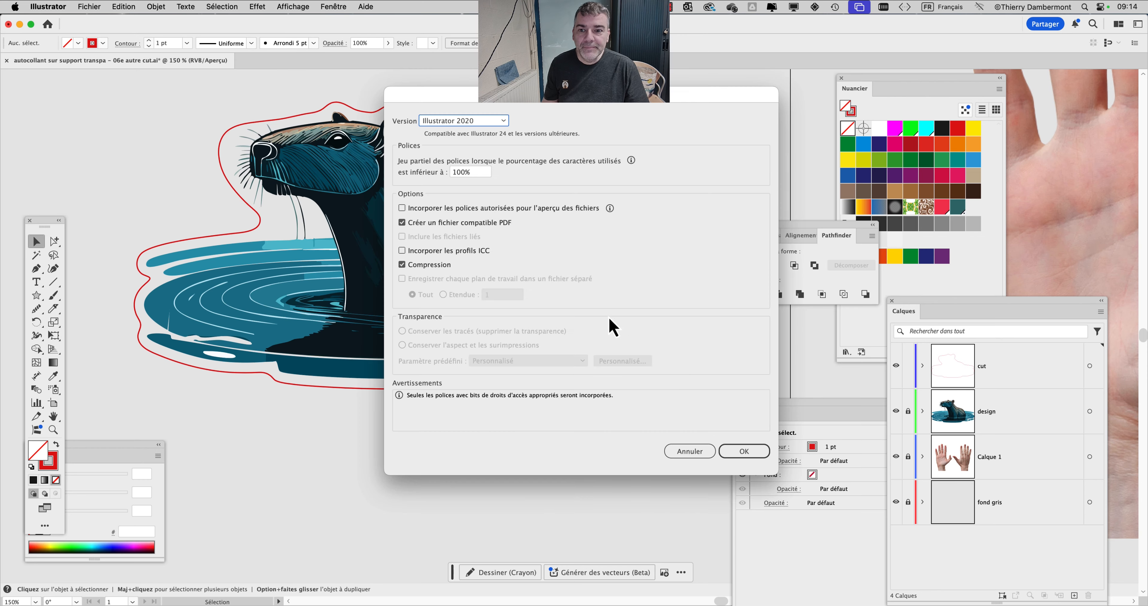
pyautogui.click(747, 454)
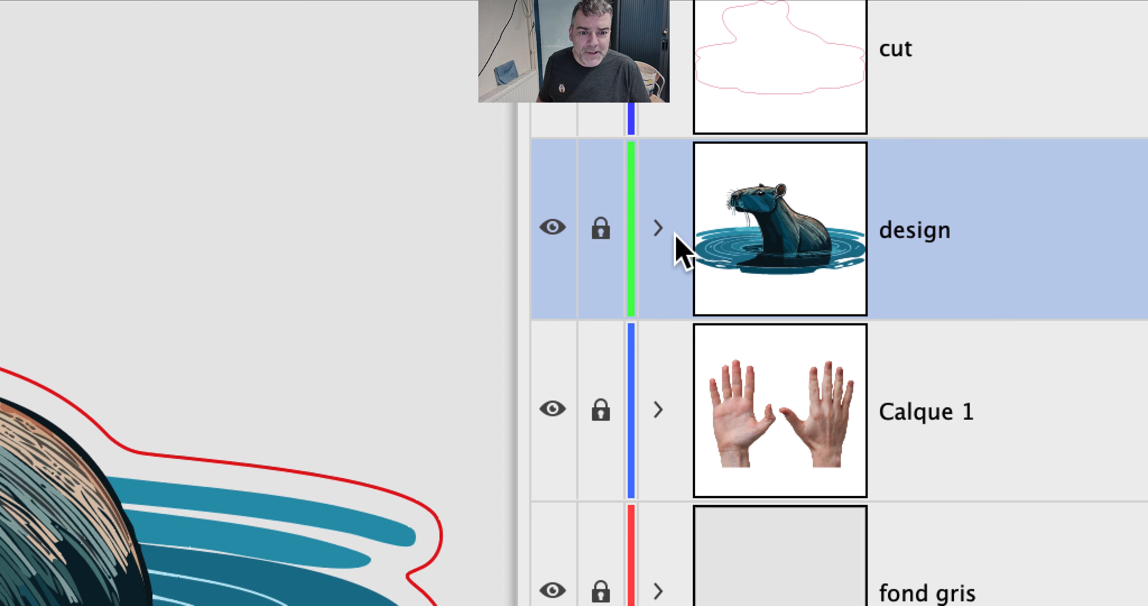
# Unlock the design layer, expand it to check its fond blanc sublayer, and collapse it
pyautogui.click(601, 229)
pyautogui.click(658, 228)
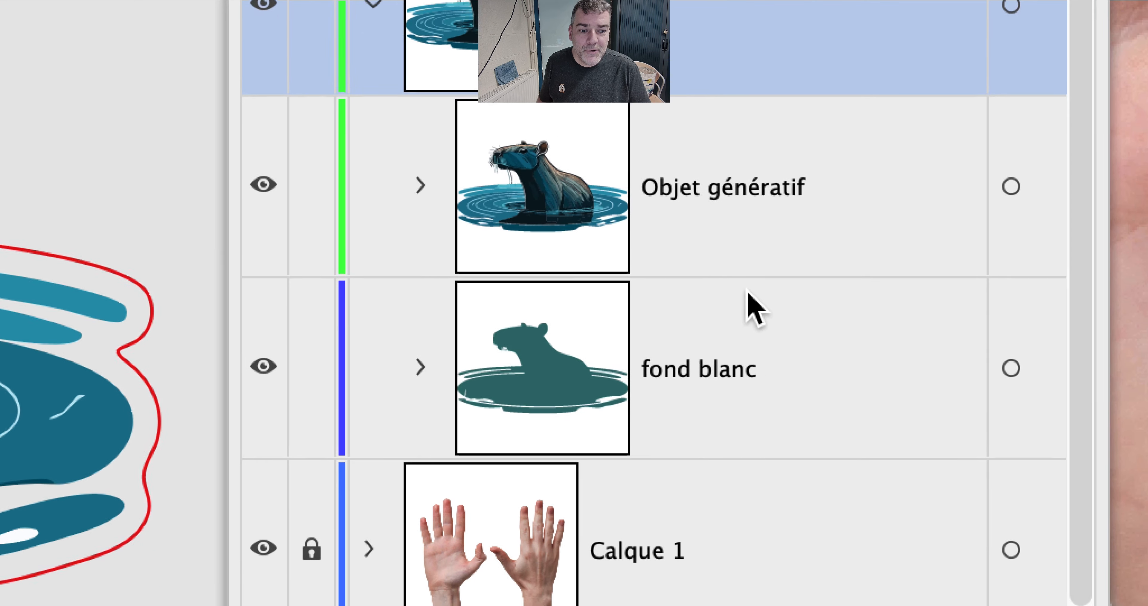
pyautogui.click(787, 347)
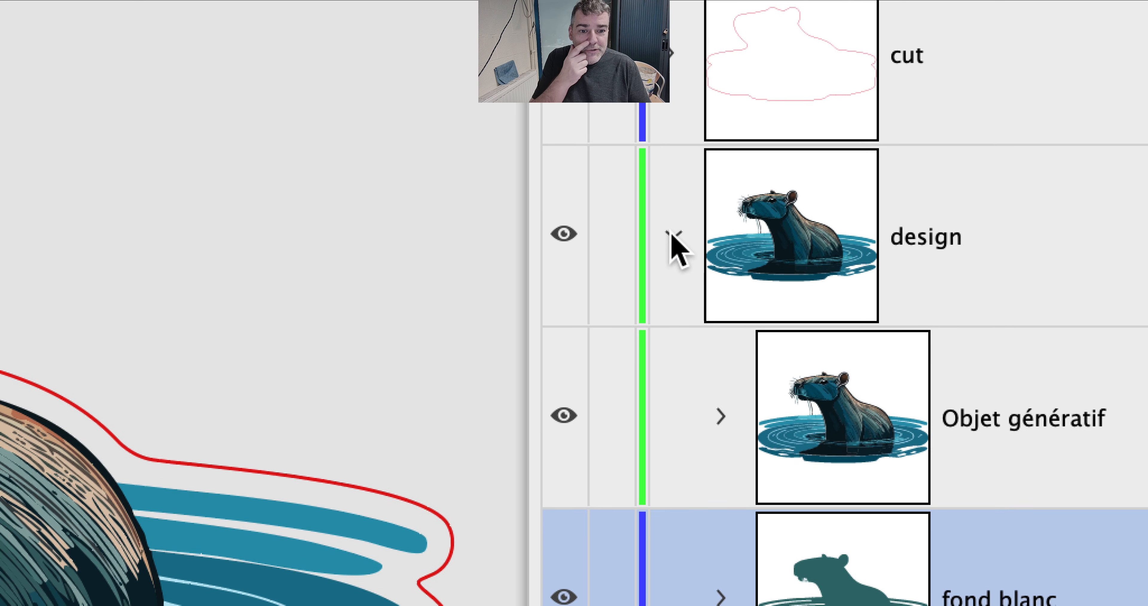
pyautogui.click(598, 256)
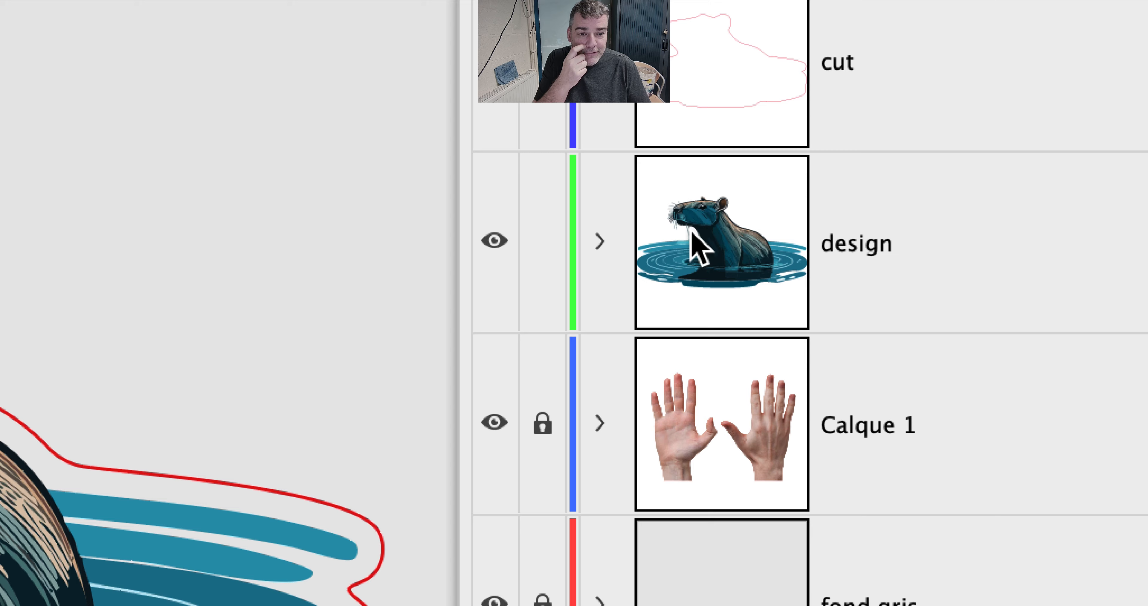
# Move the fond blanc sublayer out of design and place it as a separate layer between design and Calque 1
pyautogui.click(852, 89)
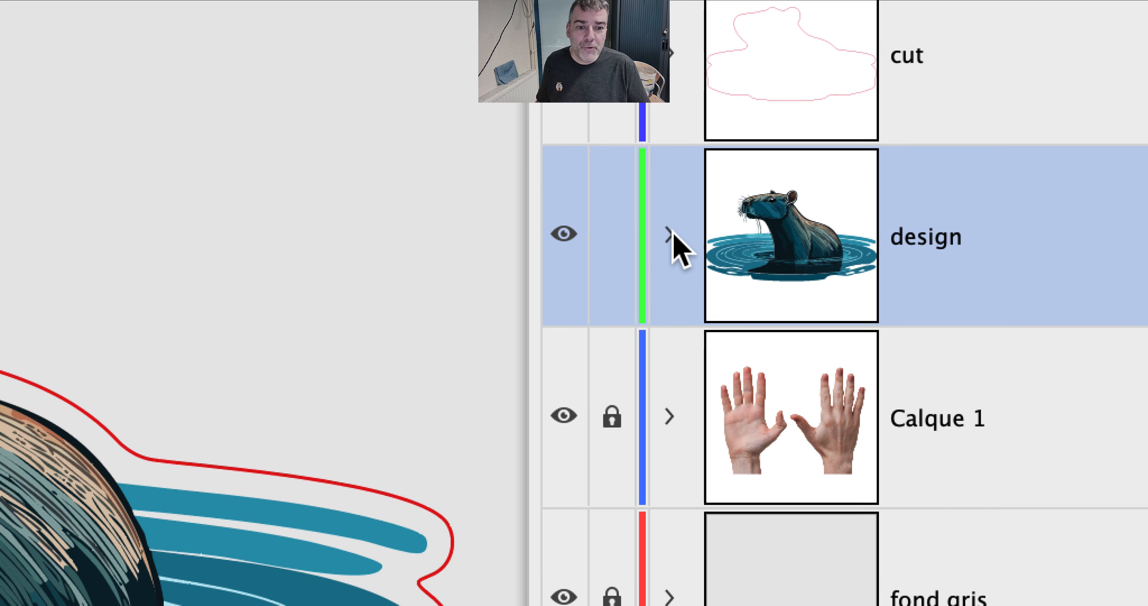
pyautogui.click(462, 237)
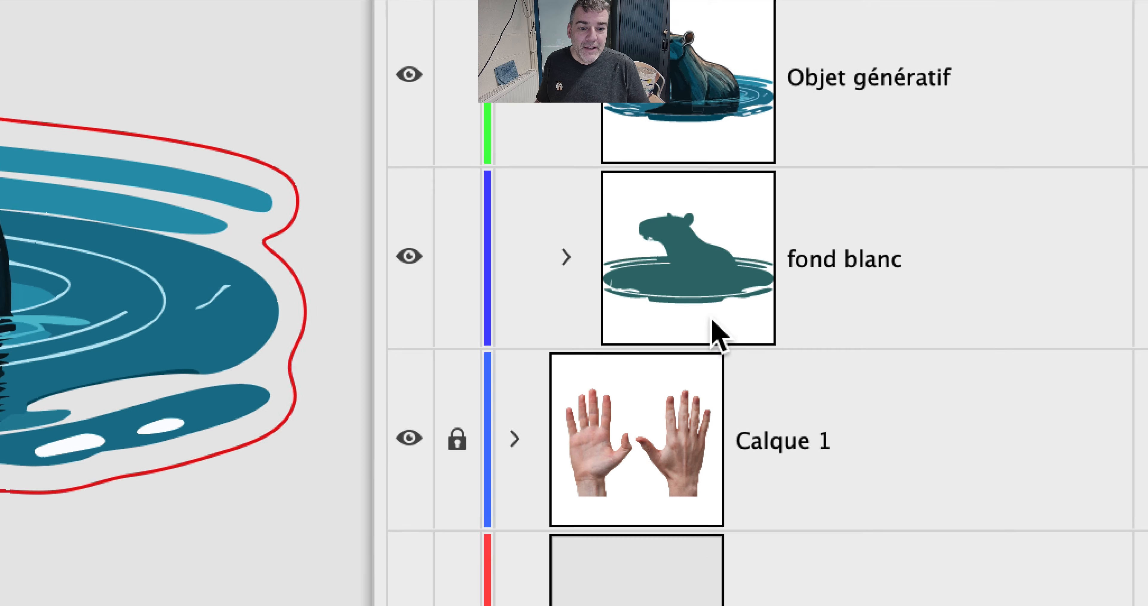
pyautogui.moveTo(713, 329); pyautogui.dragTo(731, 356)
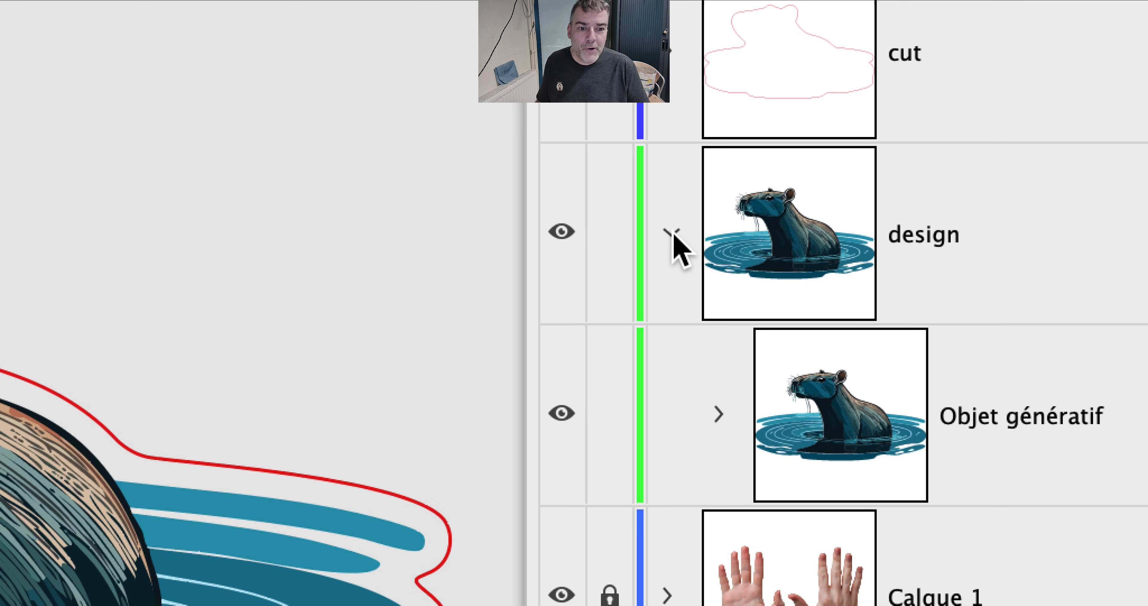
pyautogui.click(671, 238)
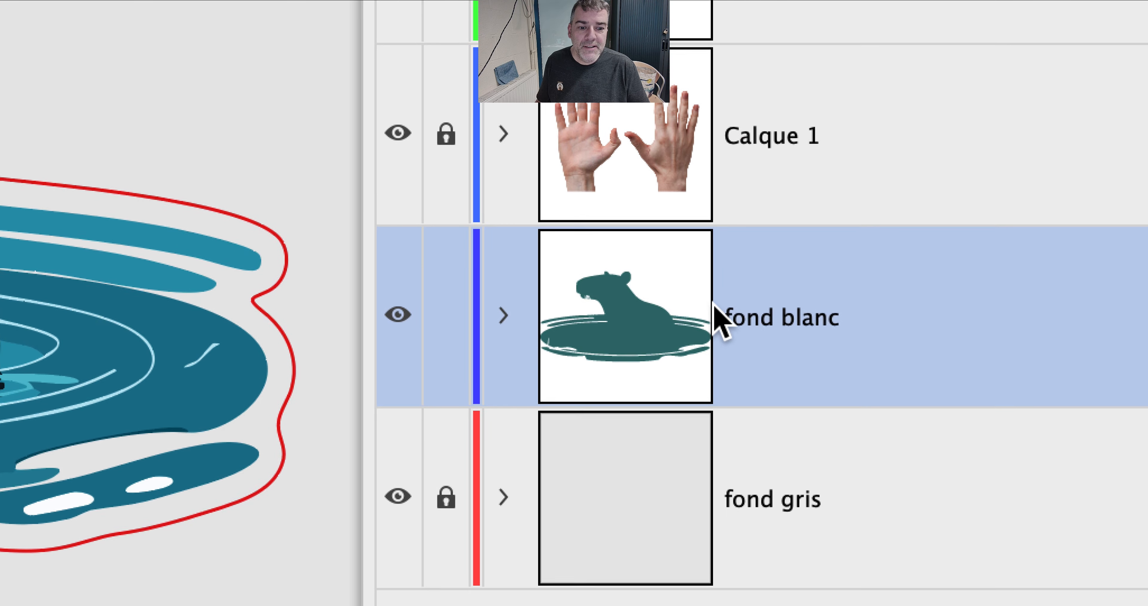
pyautogui.moveTo(754, 434); pyautogui.dragTo(752, 182)
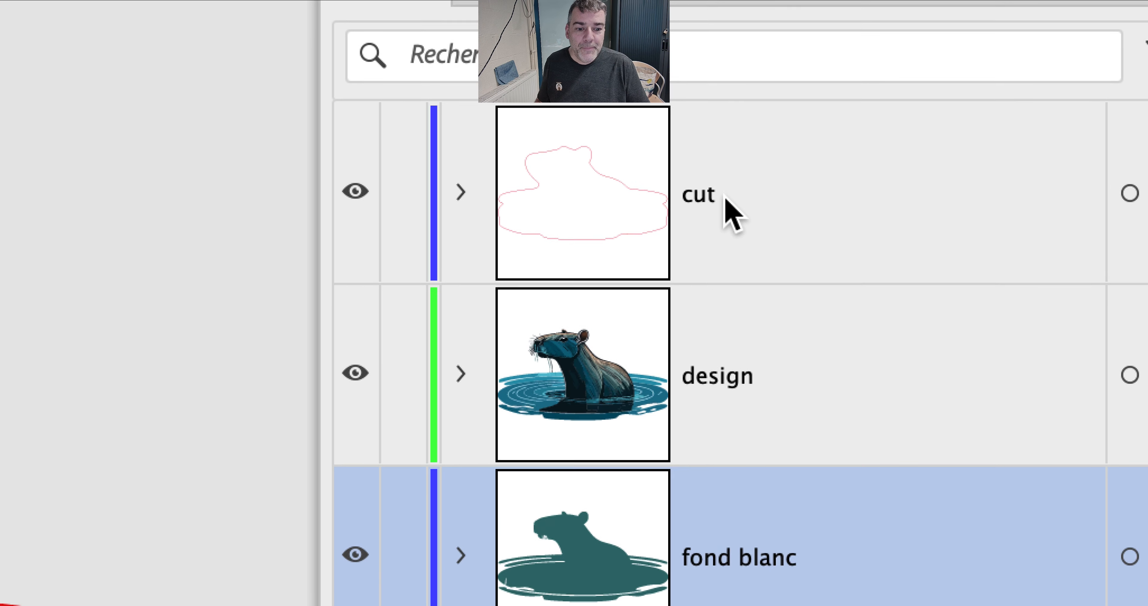
# Highlight the cut, design and fond blanc layers together and one by one to review the three-layer structure
pyautogui.keyDown('shift'); pyautogui.click(829, 27); pyautogui.keyUp('shift')
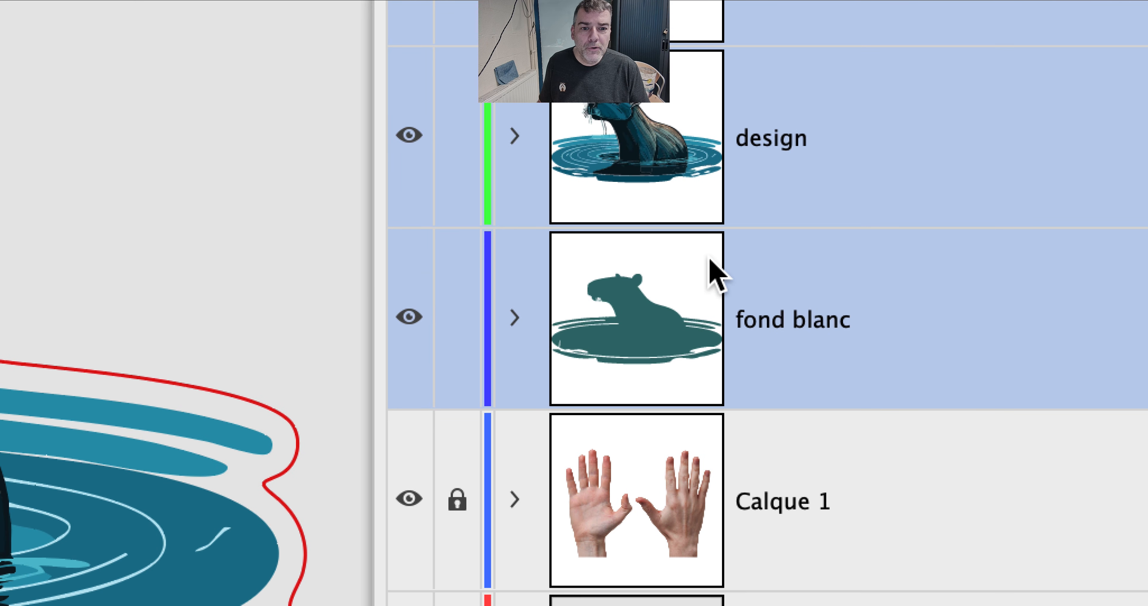
pyautogui.click(599, 423)
pyautogui.click(709, 243)
pyautogui.click(712, 71)
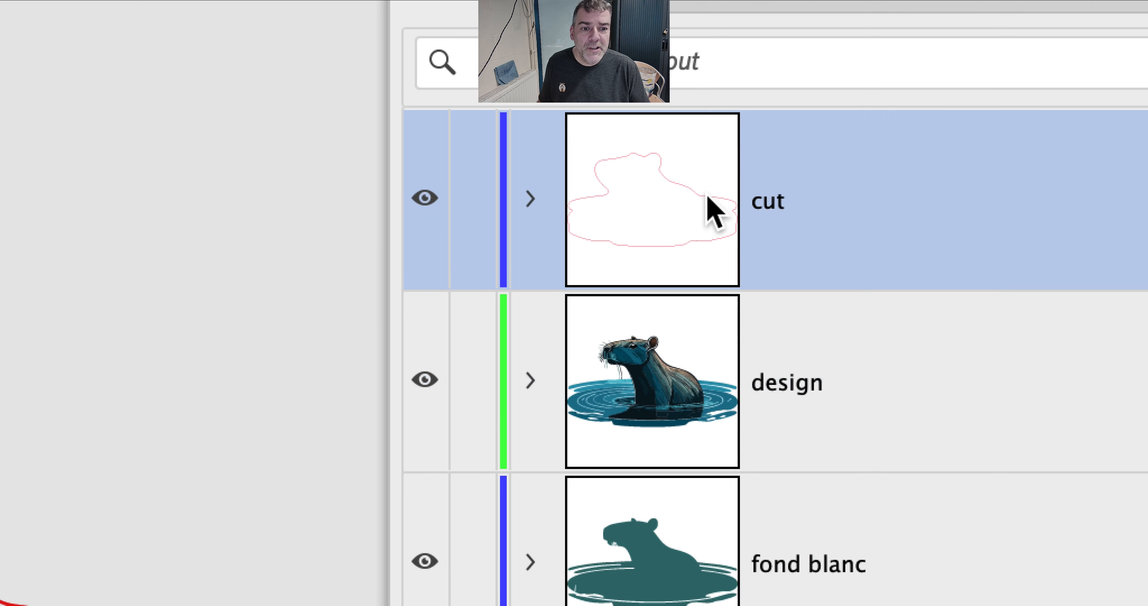
pyautogui.click(692, 219)
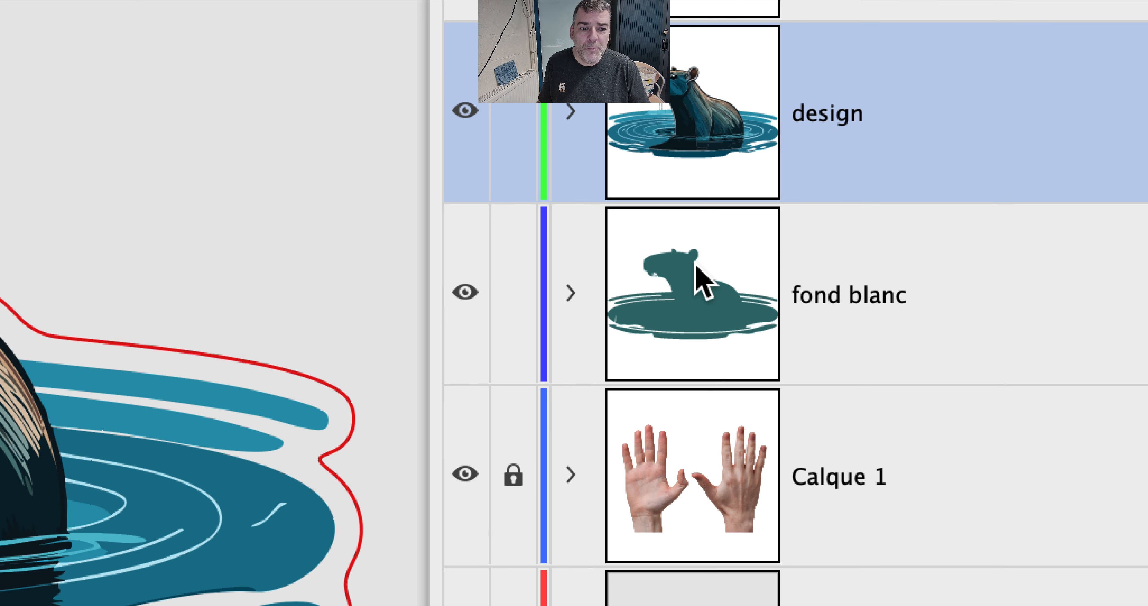
# Move the fond blanc layer back inside the design layer beneath Objet génératif, and collapse design
pyautogui.moveTo(701, 276); pyautogui.dragTo(698, 119)
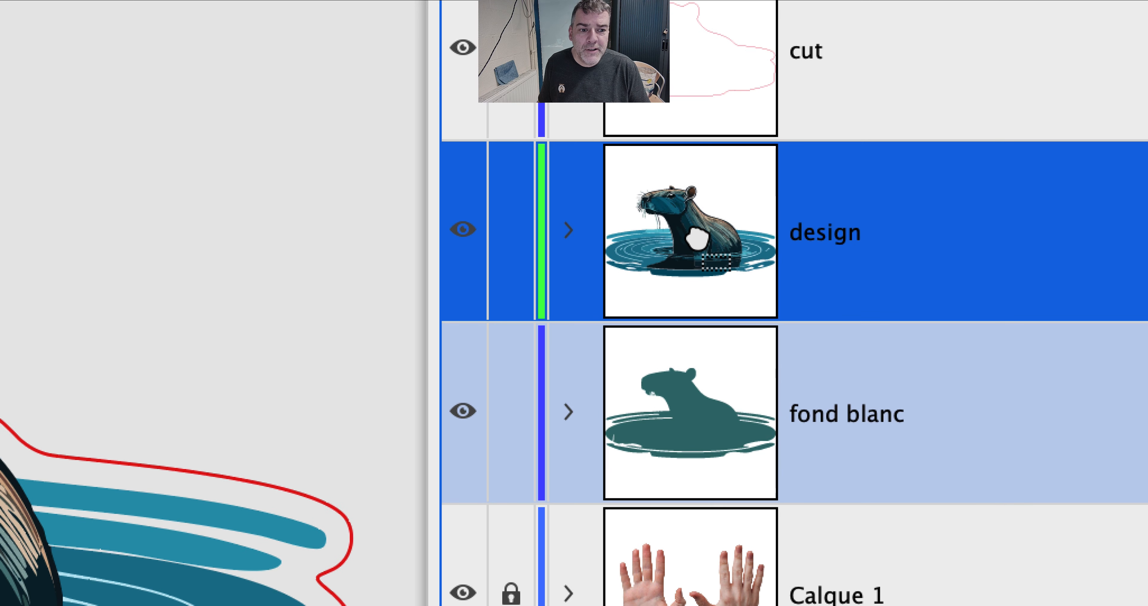
pyautogui.moveTo(700, 241); pyautogui.dragTo(705, 281)
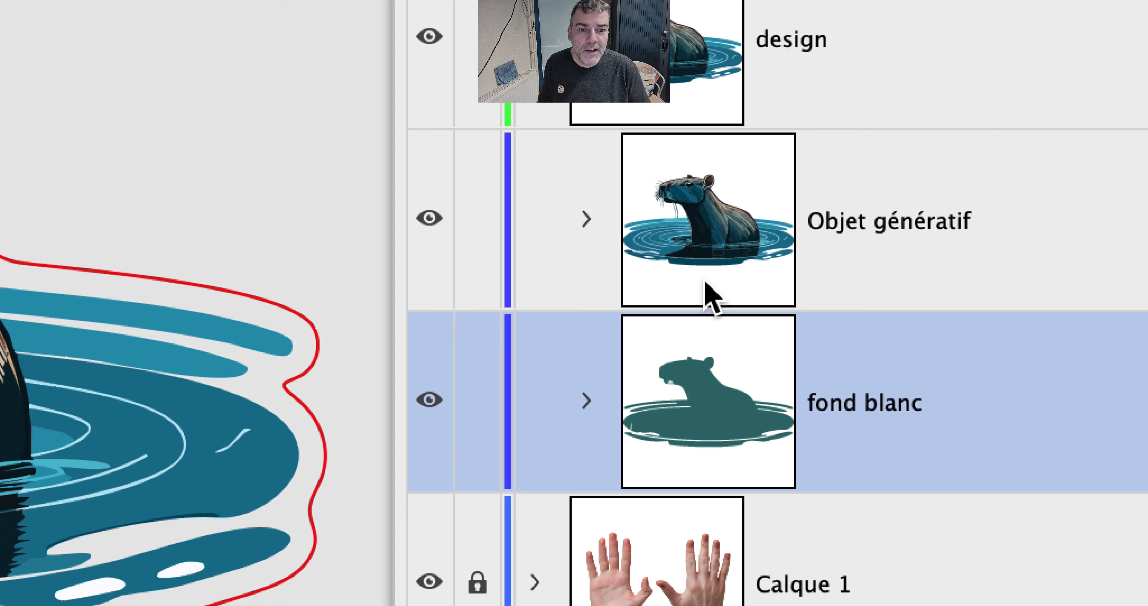
pyautogui.click(535, 41)
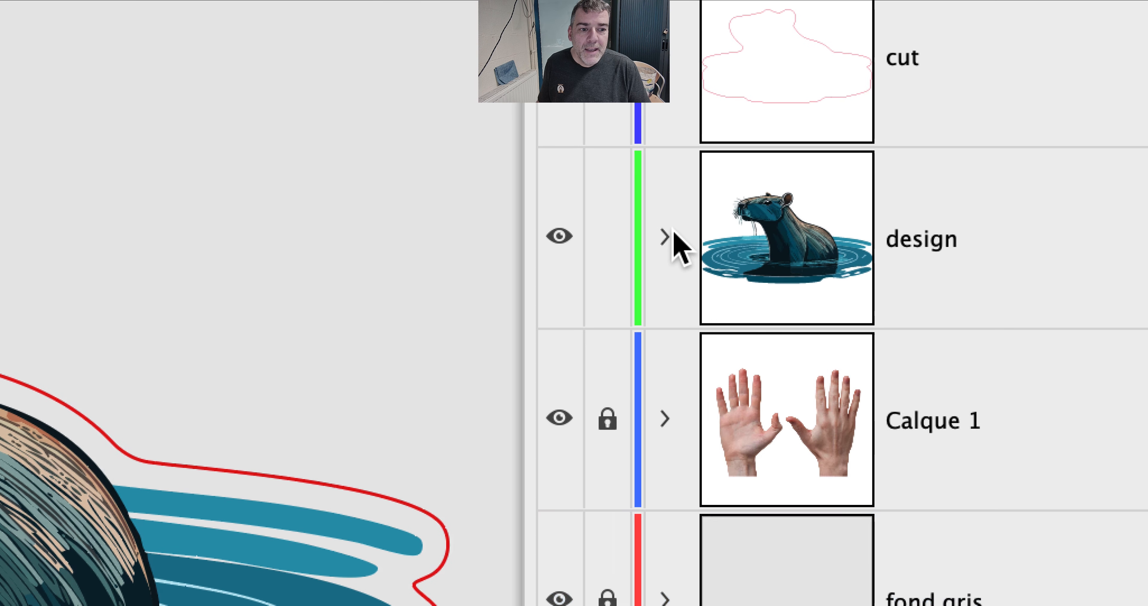
# Highlight the cut and design layers in turn to review the two-layer sticker structure
pyautogui.click(719, 203)
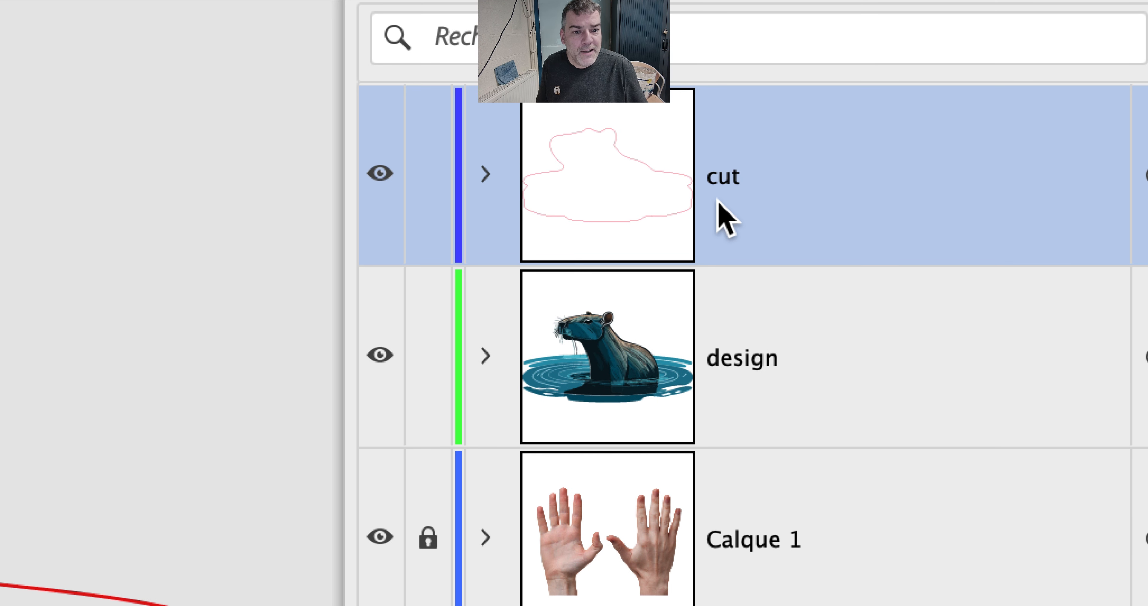
pyautogui.click(730, 321)
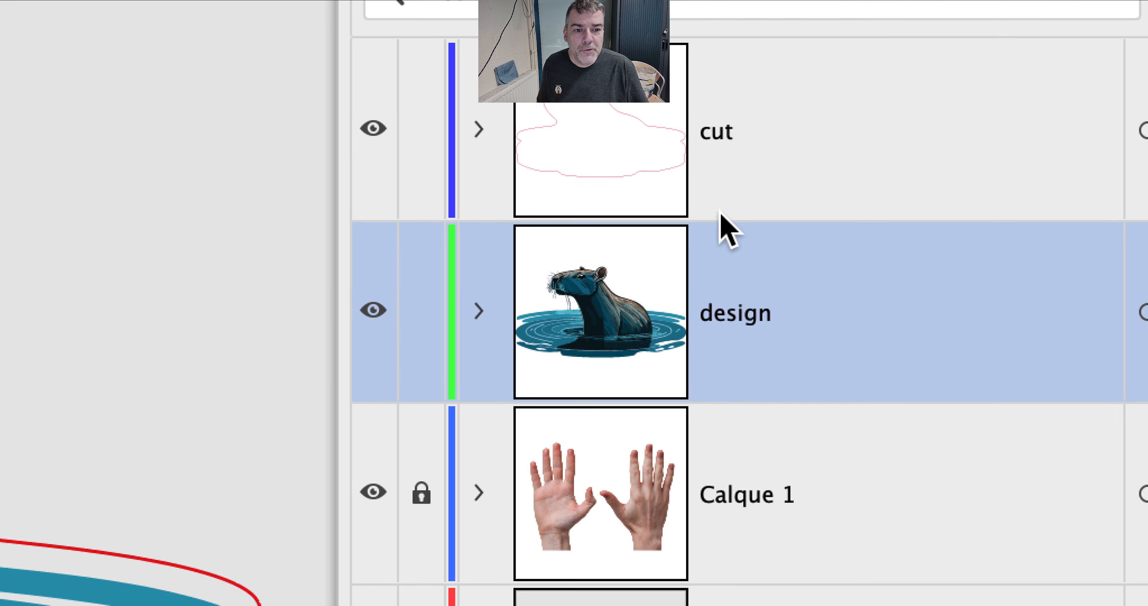
pyautogui.click(720, 155)
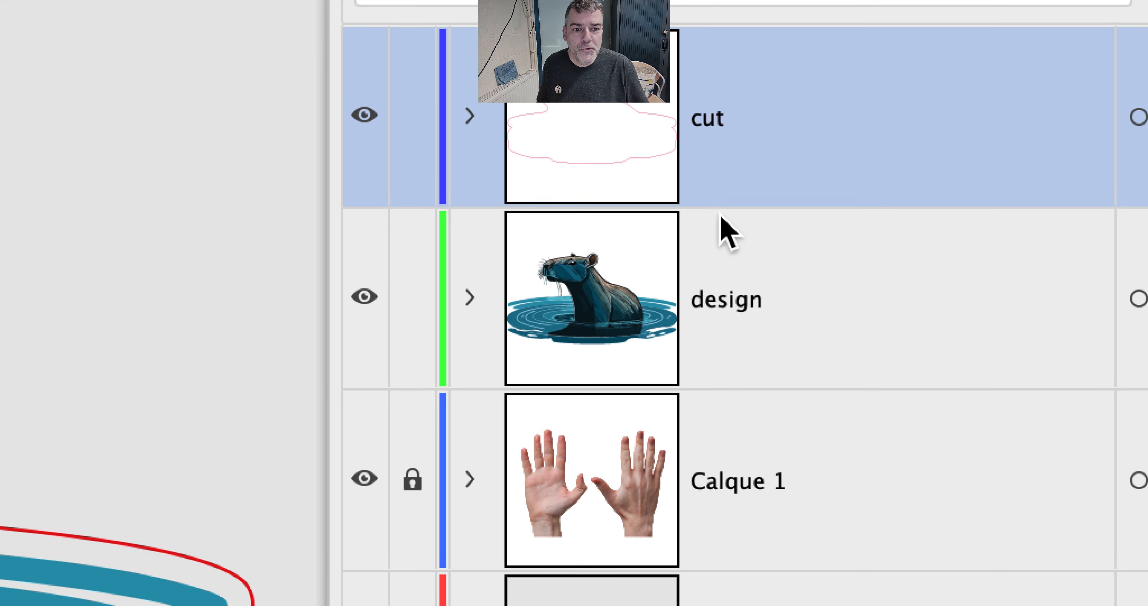
pyautogui.click(721, 220)
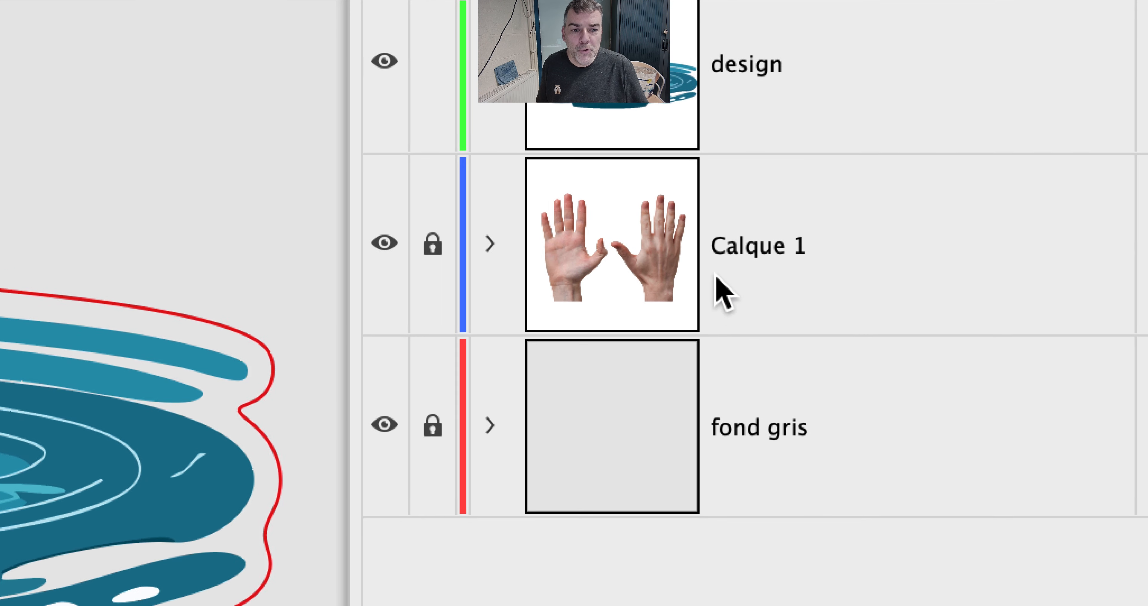
pyautogui.click(748, 54)
pyautogui.click(721, 138)
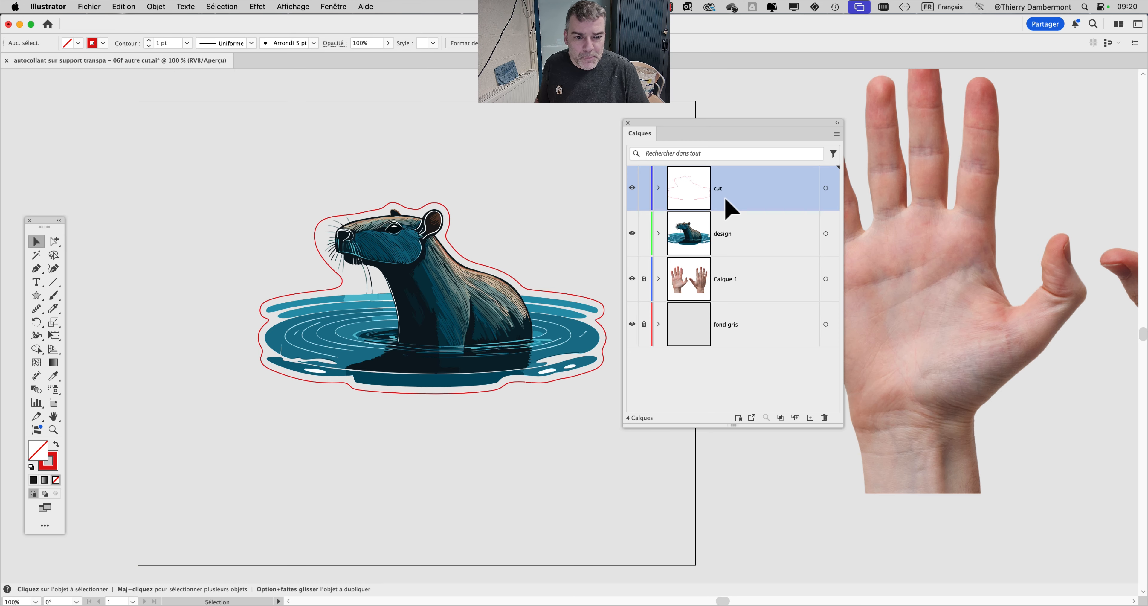
# Enlarge the Calques panel, examine the sublayers inside design including fond blanc, and collapse the layer
pyautogui.moveTo(840, 425); pyautogui.dragTo(883, 517)
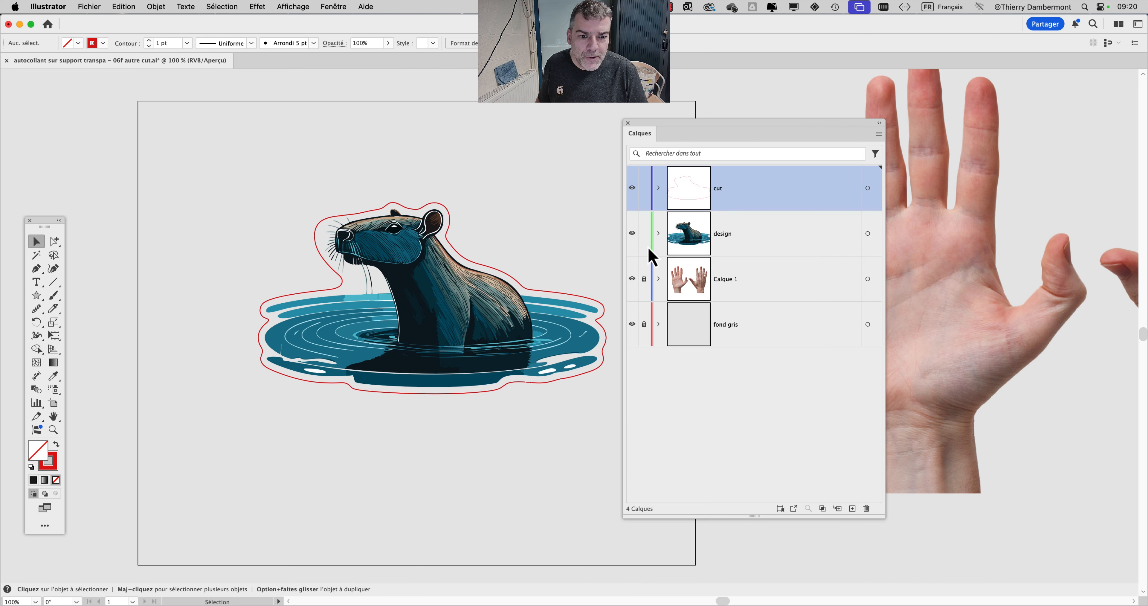
pyautogui.click(658, 233)
pyautogui.click(745, 329)
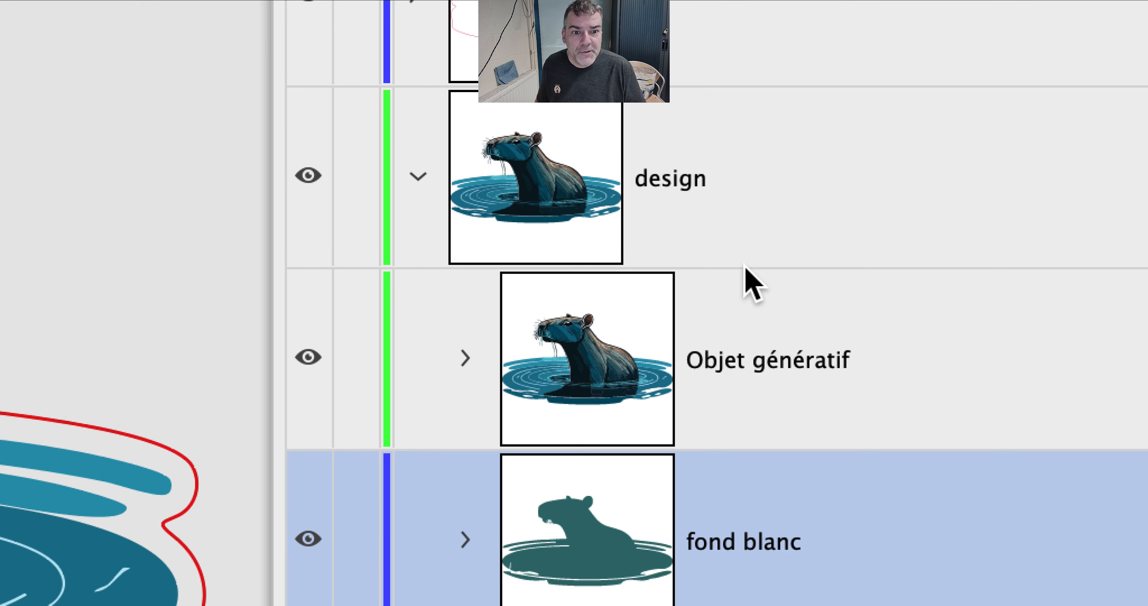
pyautogui.click(746, 265)
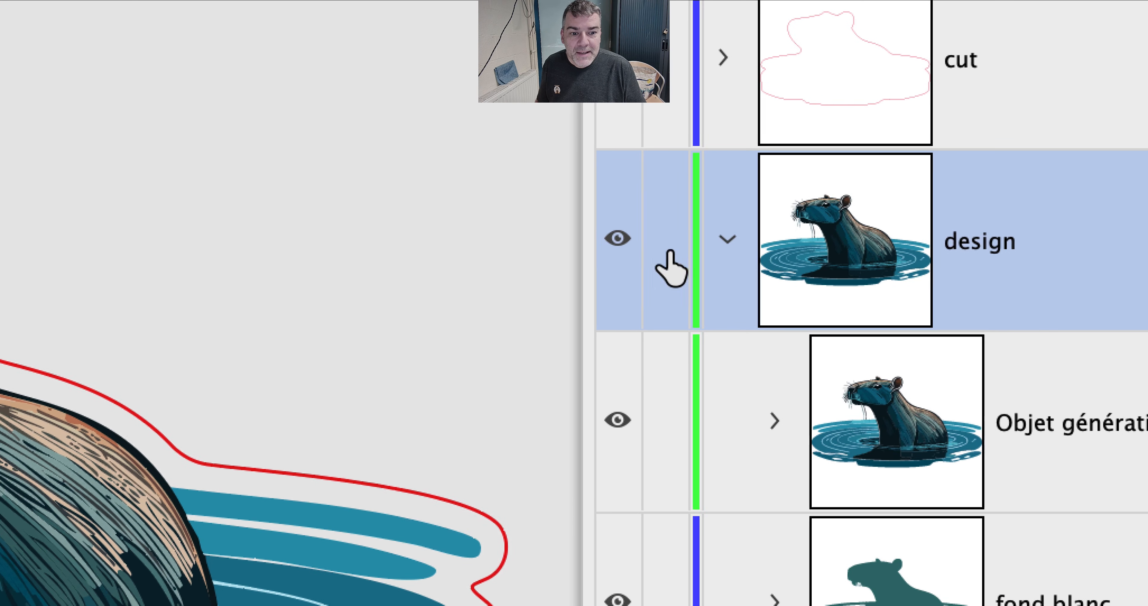
pyautogui.click(418, 176)
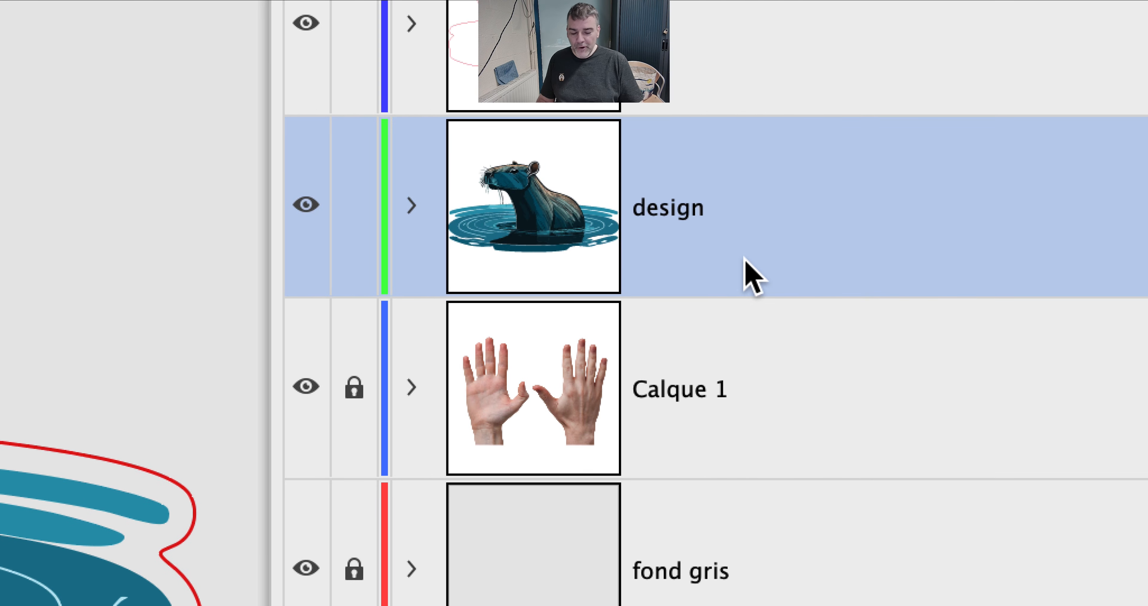